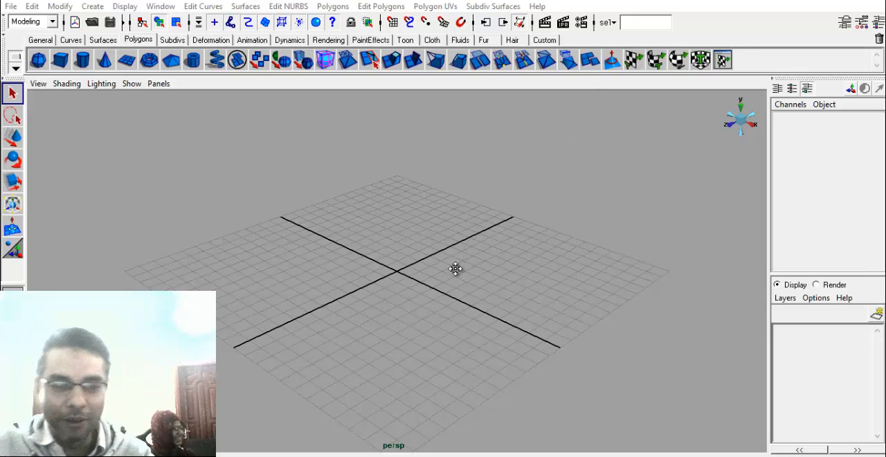
alt+middle_drag(456, 270, 449, 298)
alt+right_drag(290, 337, 461, 325)
alt+drag(462, 330, 484, 291)
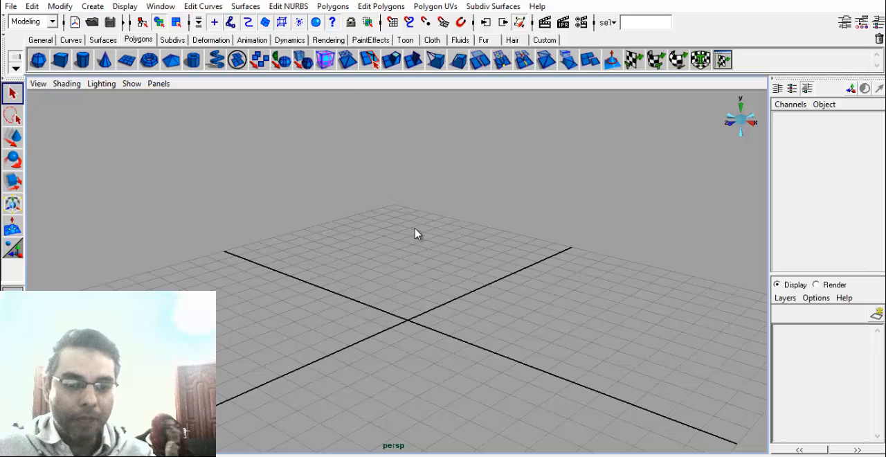
alt+drag(415, 234, 382, 346)
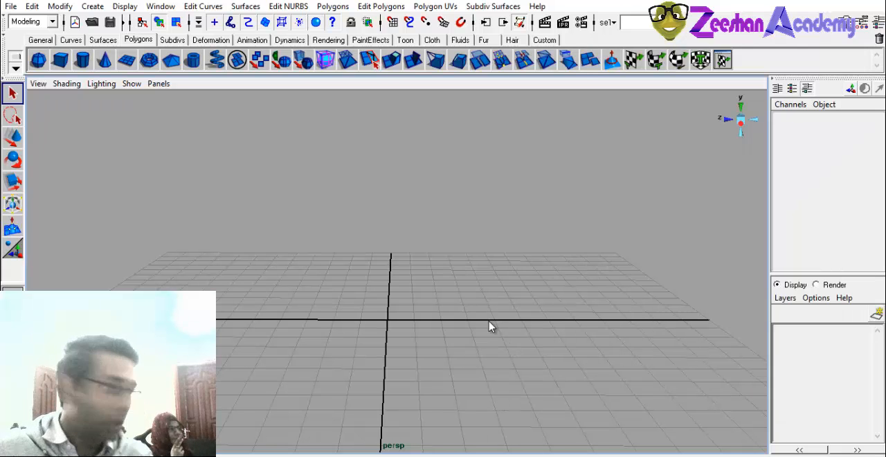
alt+drag(374, 287, 370, 317)
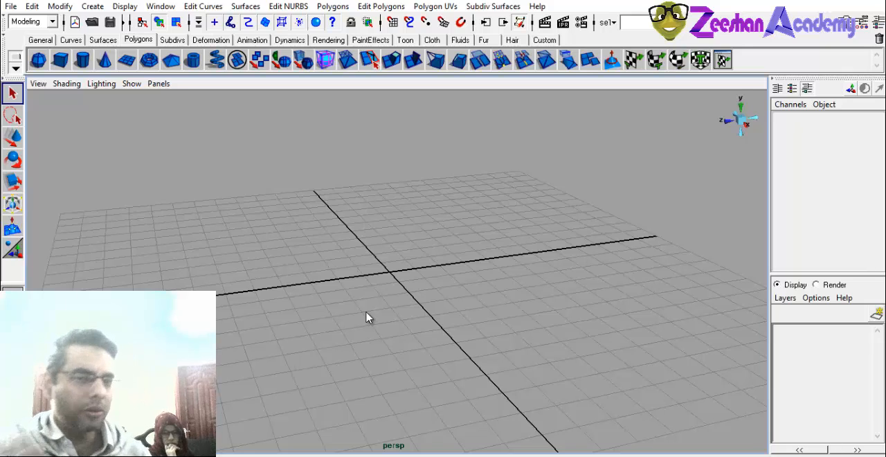
click(399, 6)
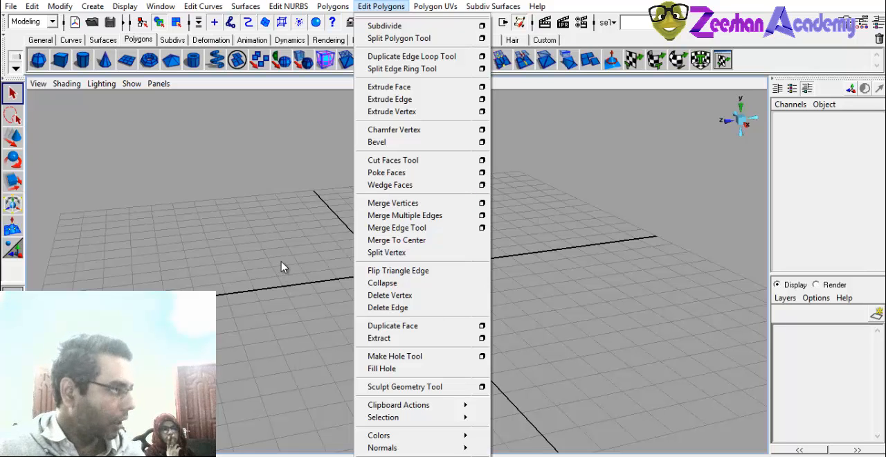
click(307, 269)
alt+drag(401, 271, 261, 259)
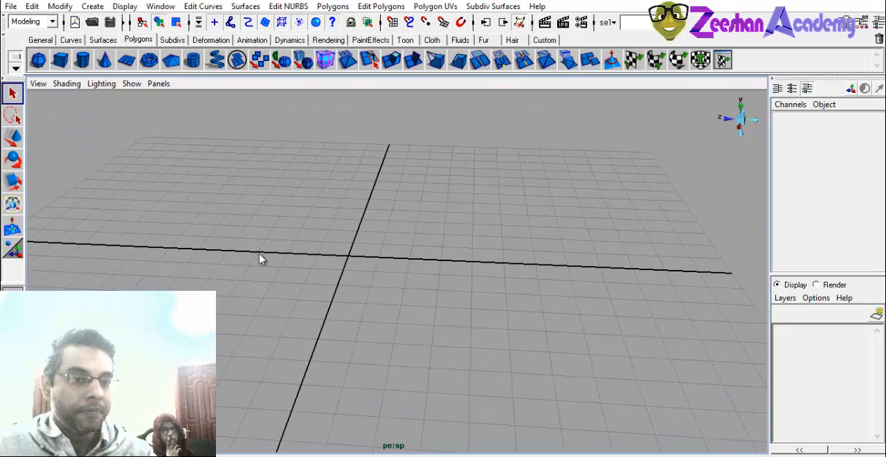
Create a polygon plane at the grid's centre and scale it uniformly to about 30.63 as the ground.
click(126, 60)
alt+drag(492, 294, 394, 310)
key(w)
drag(357, 262, 858, 291)
scroll(414, 307, down, 3)
alt+drag(414, 307, 390, 232)
Lower the ground plane slightly below the grid, to a Translate Y of about -0.171.
key(w)
alt+drag(478, 346, 427, 286)
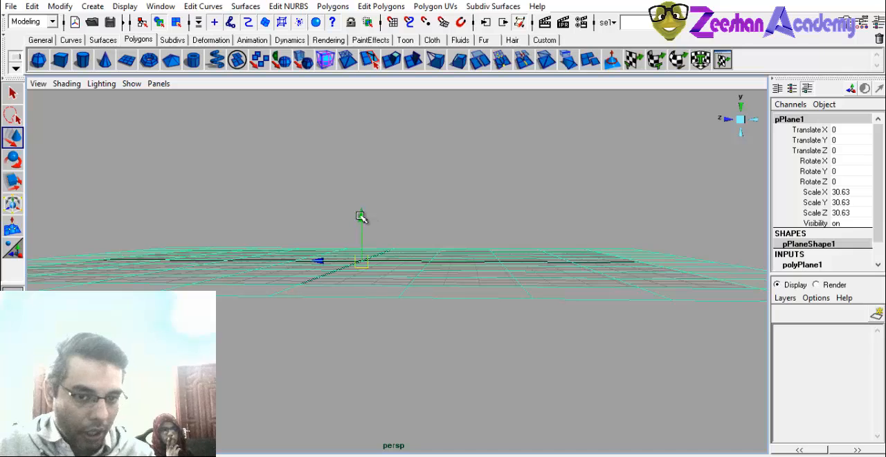
drag(361, 219, 382, 296)
scroll(453, 305, up, 2)
key(F9)
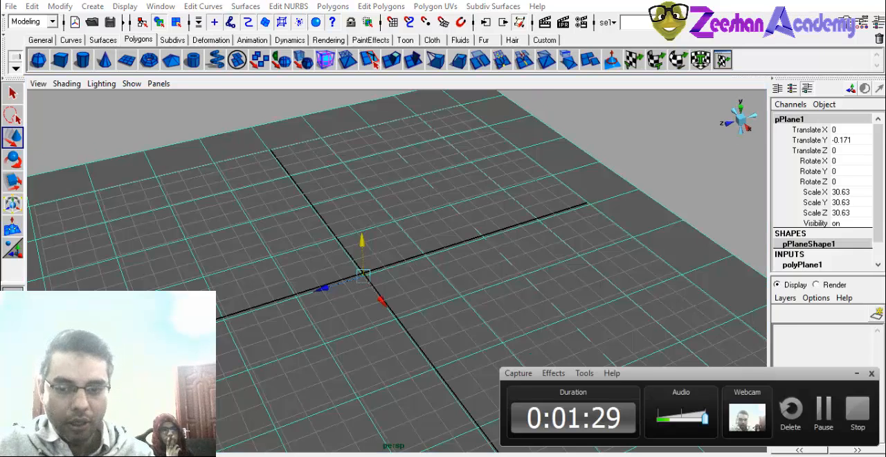
alt+drag(455, 290, 419, 421)
alt+drag(544, 350, 561, 352)
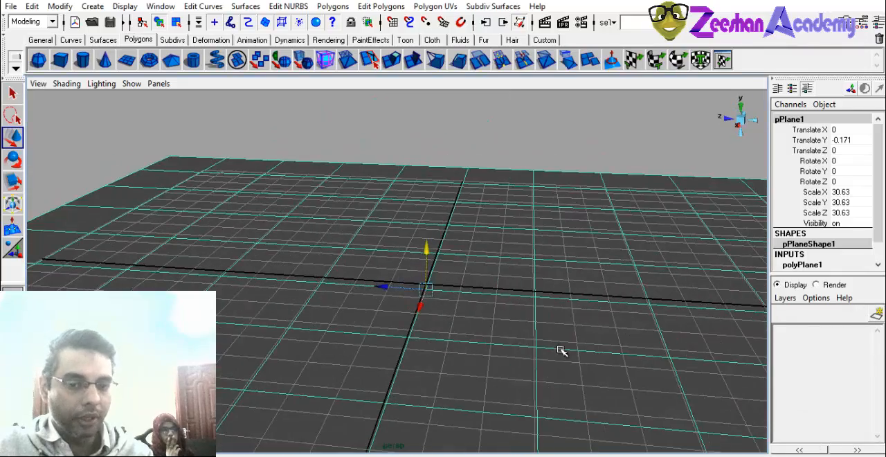
Create a polygon cylinder at the grid's centre with default dimensions and leave it deselected.
key(q)
mouse_move(378, 355)
alt+mouse_down()
mouse_move(419, 352)
mouse_move(387, 323)
alt+mouse_up()
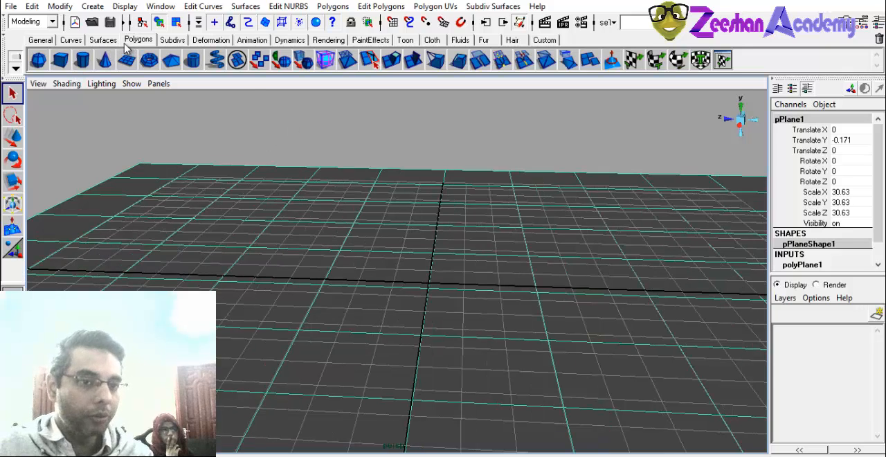
click(83, 61)
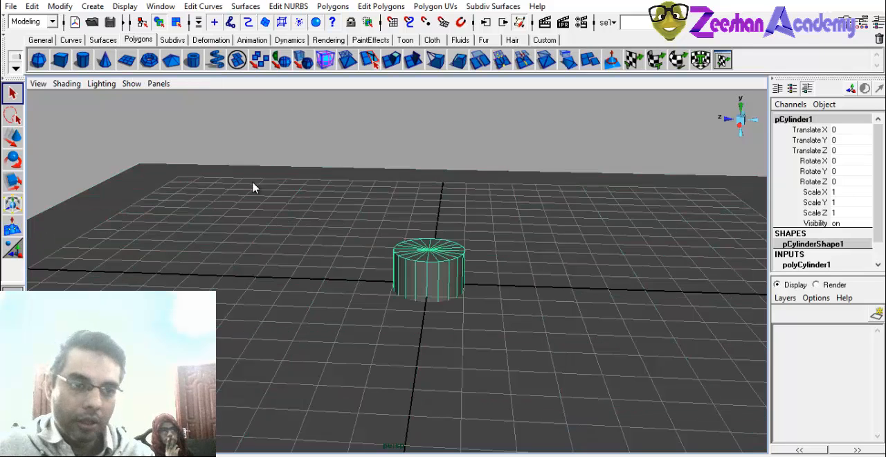
alt+middle_drag(339, 232, 339, 283)
alt+drag(340, 283, 311, 275)
alt+right_drag(312, 275, 433, 293)
alt+drag(433, 293, 465, 255)
key(w)
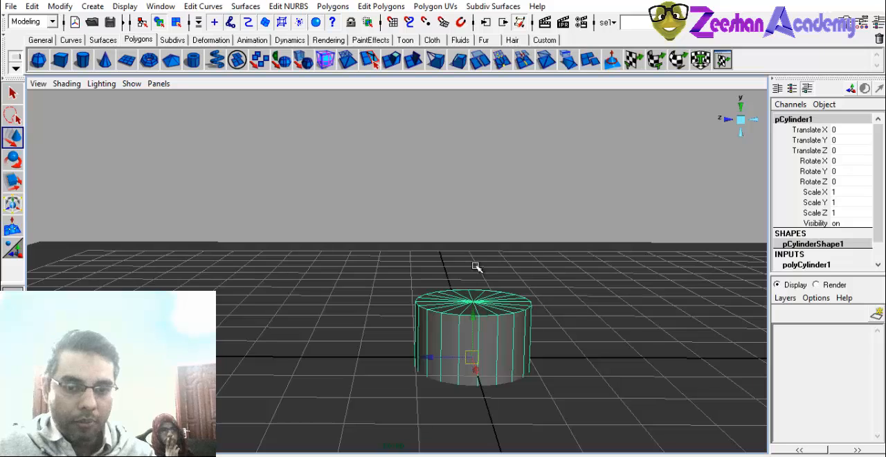
click(480, 271)
click(475, 320)
click(455, 271)
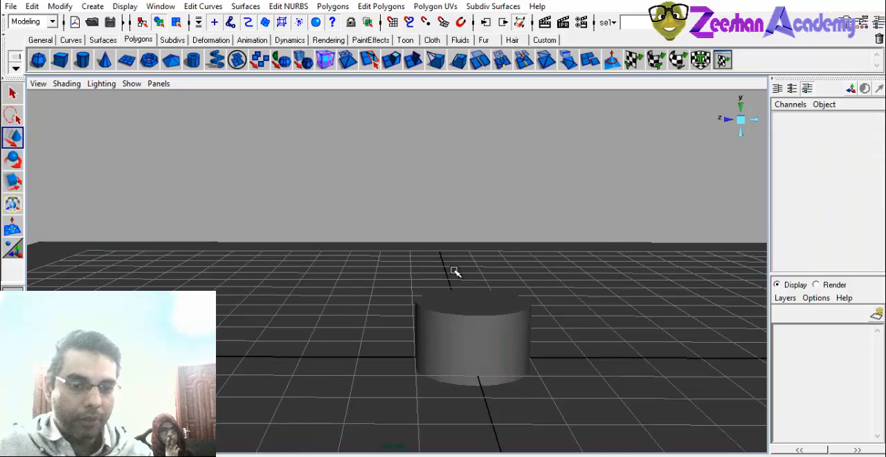
Select the ground plane, create a new display layer and name it groundLYR.
alt+right_drag(455, 270, 281, 183)
alt+drag(280, 183, 225, 235)
click(99, 255)
alt+drag(562, 346, 588, 304)
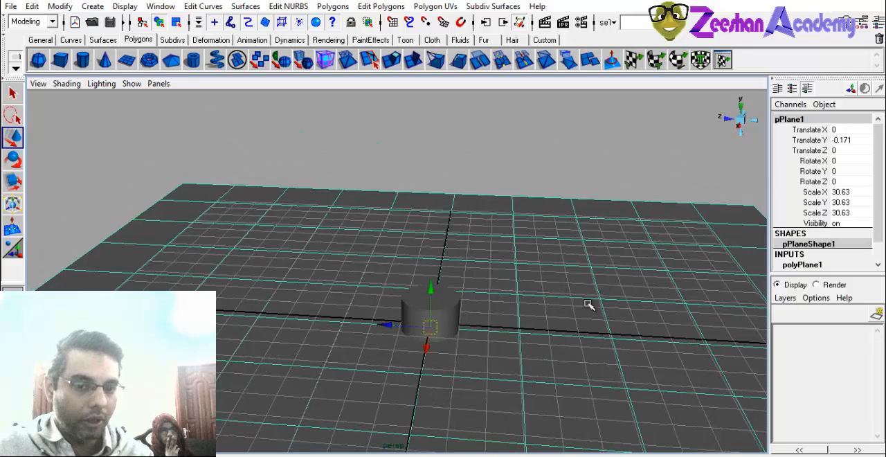
click(876, 315)
double_click(827, 332)
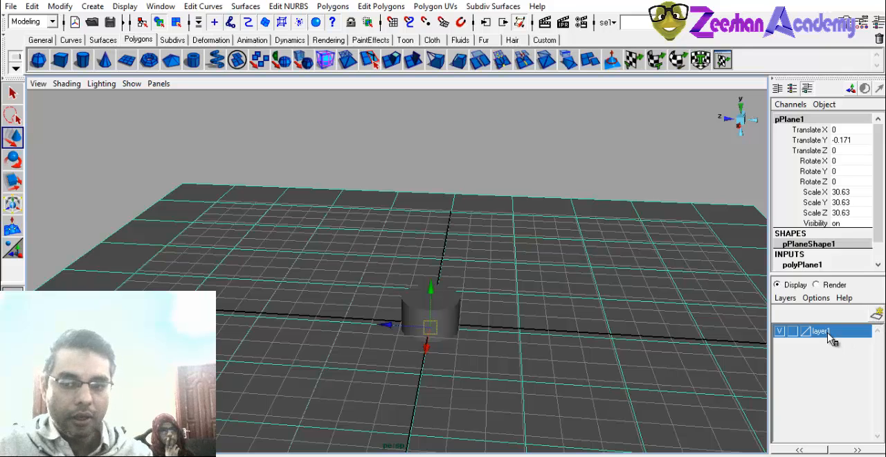
double_click(415, 185)
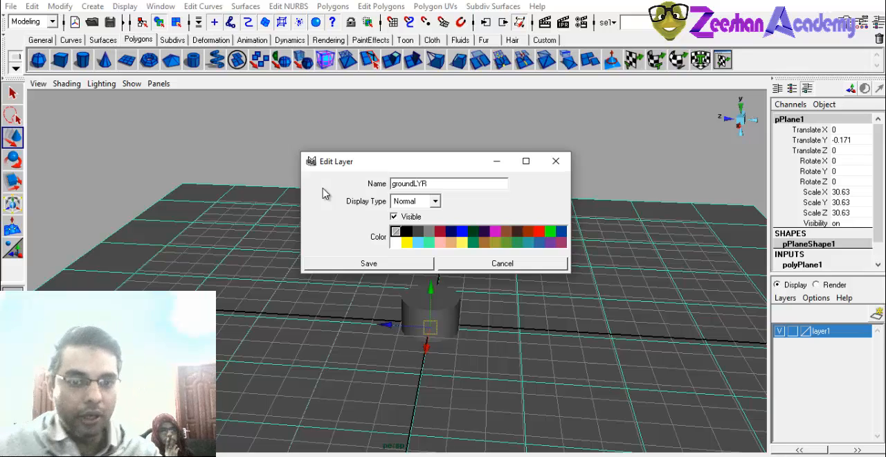
click(395, 262)
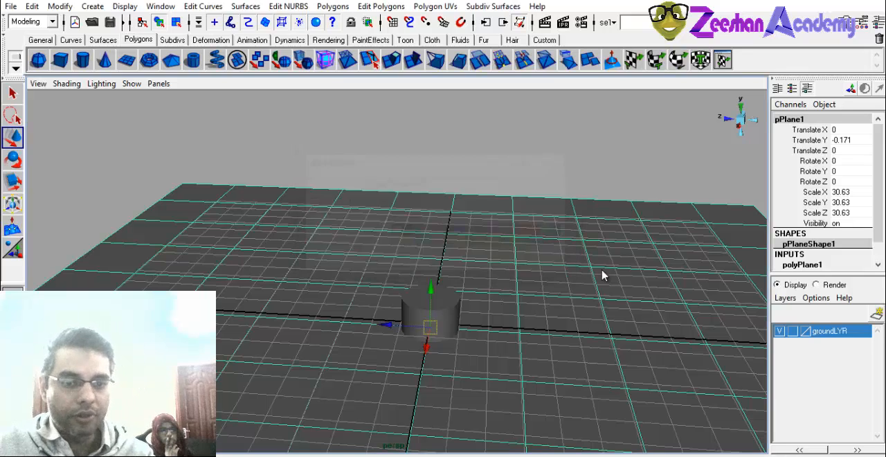
Add the selected ground plane to the groundLYR layer and set the layer's display type to Reference.
right_click(822, 335)
click(726, 216)
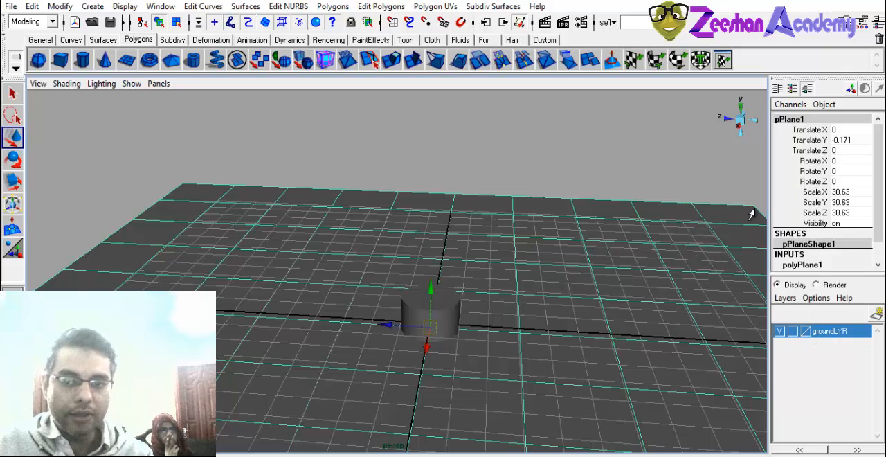
click(792, 331)
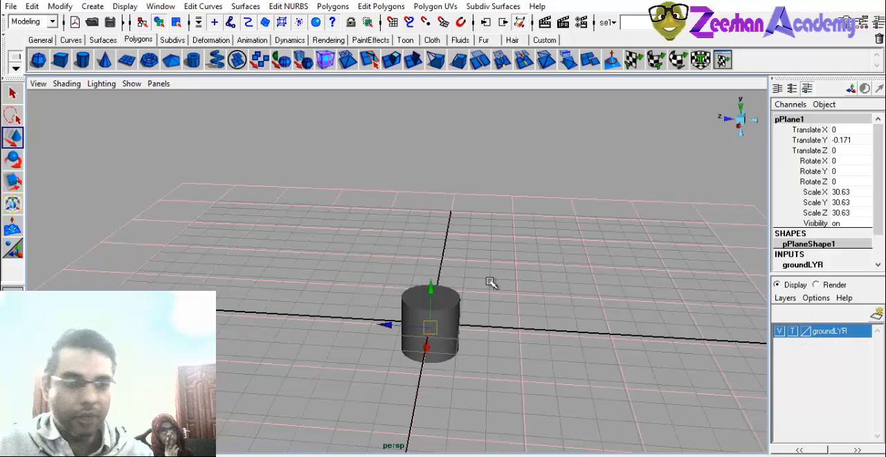
click(792, 331)
drag(482, 206, 246, 331)
click(239, 388)
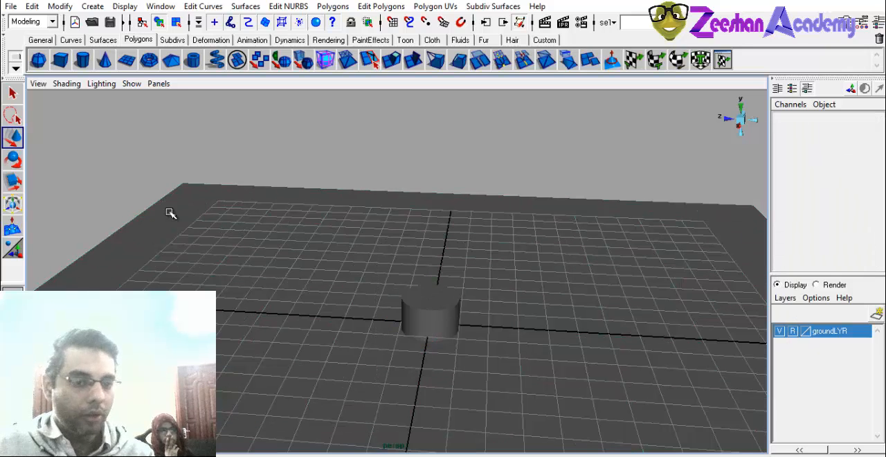
drag(216, 137, 128, 284)
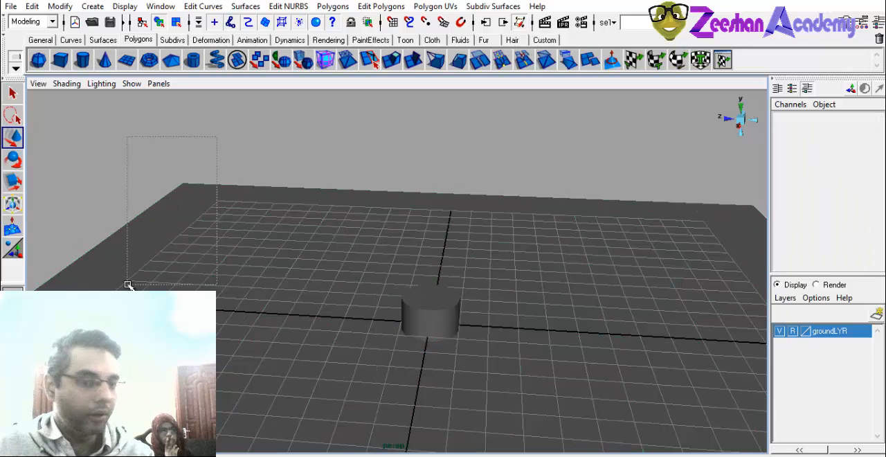
Try raising the cylinder to a Translate Y of 3.016 and scaling it uniformly to 0.19, and undo both changes.
click(427, 320)
alt+drag(382, 346, 391, 249)
key(r)
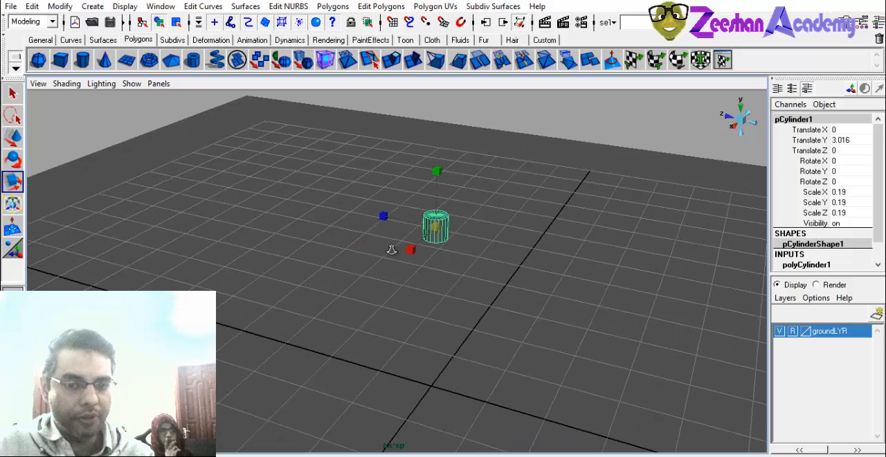
key(w)
key(ctrl+z)
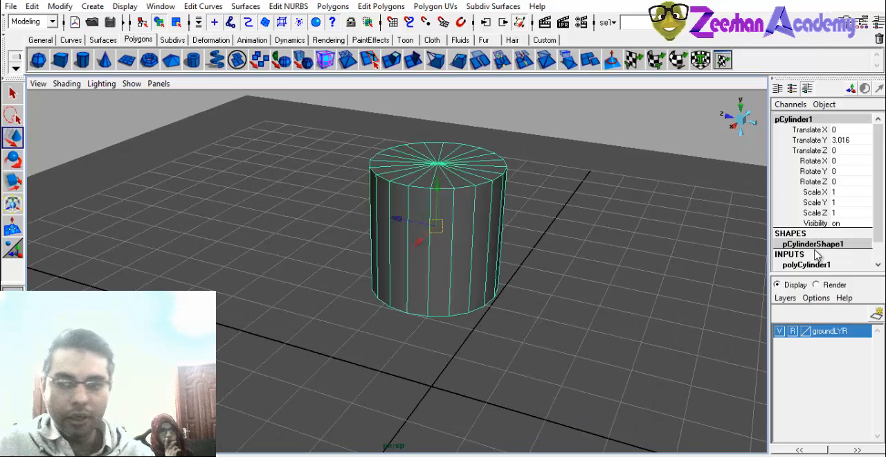
key(ctrl+z)
Set the cylinder's radius to 0.5 in its polyCylinder1 construction inputs.
click(822, 264)
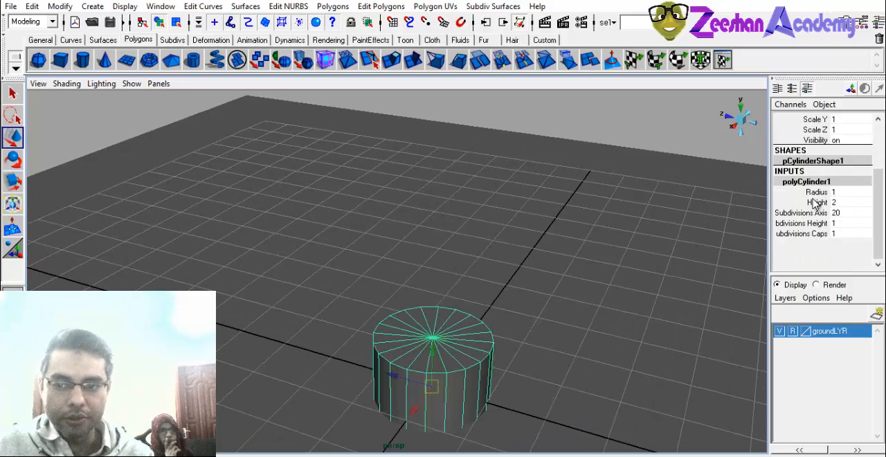
click(817, 192)
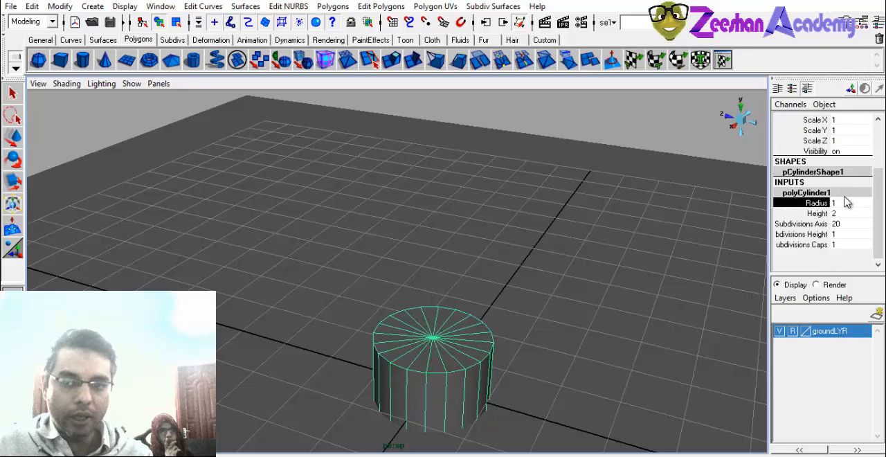
click(843, 201)
text(.5)
key(Return)
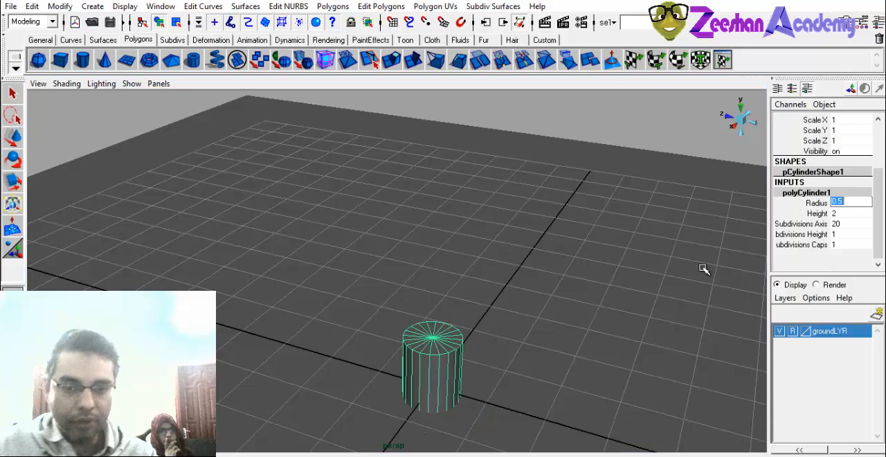
Raise the narrowed cylinder along the Y axis so that it floats above the ground plane.
alt+drag(702, 270, 480, 320)
key(w)
drag(410, 285, 409, 263)
drag(393, 219, 394, 153)
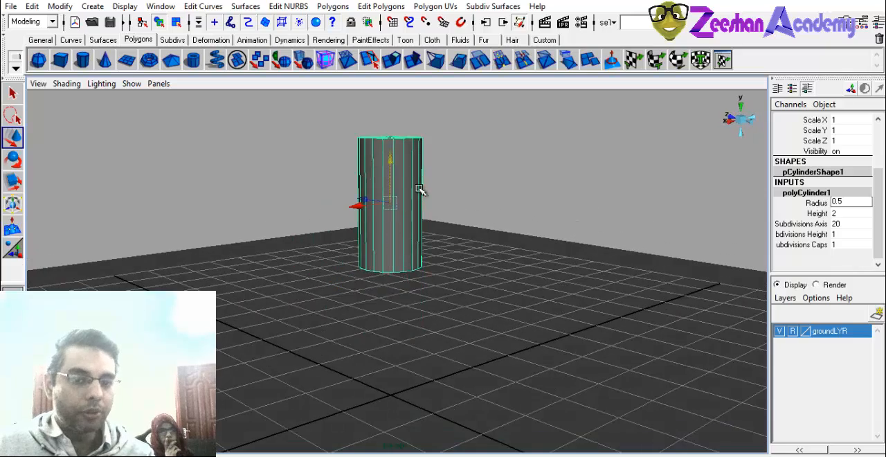
alt+middle_drag(419, 192, 421, 231)
alt+right_drag(420, 231, 448, 238)
alt+drag(440, 273, 446, 298)
alt+right_drag(446, 299, 529, 324)
alt+drag(528, 324, 534, 356)
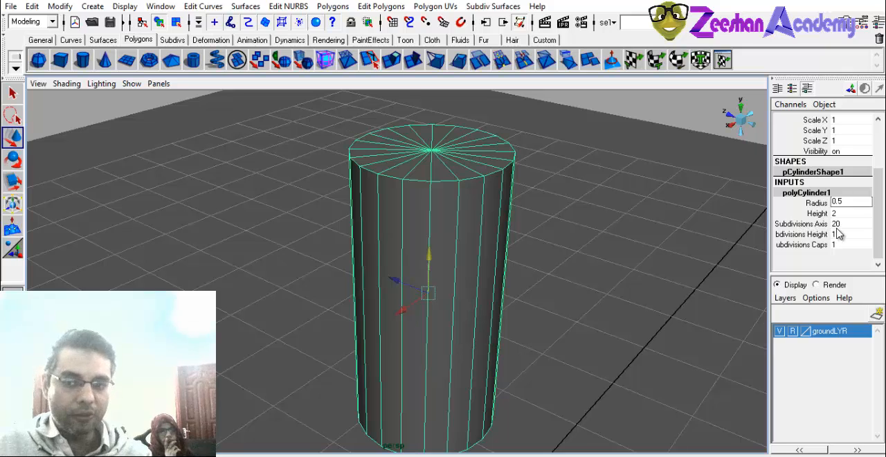
Try reducing the cylinder's Subdivisions Axis value to 4 and raising it to 7.
click(835, 227)
middle_drag(502, 284, 473, 281)
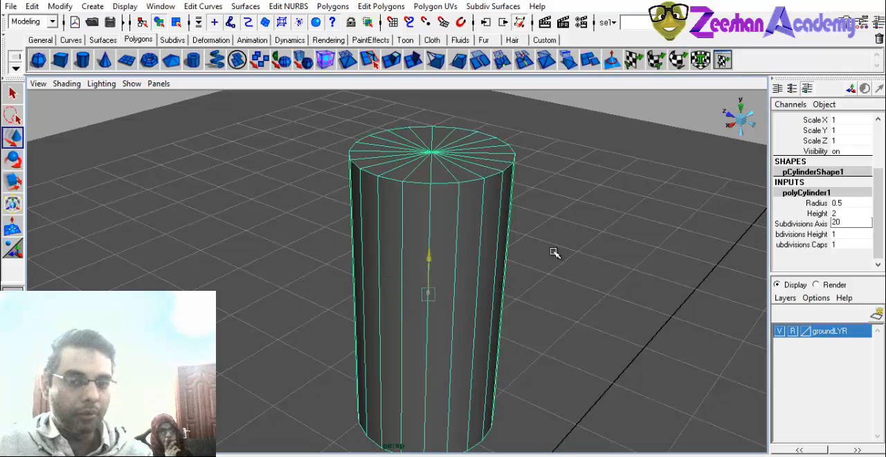
click(800, 224)
middle_drag(625, 245, 521, 167)
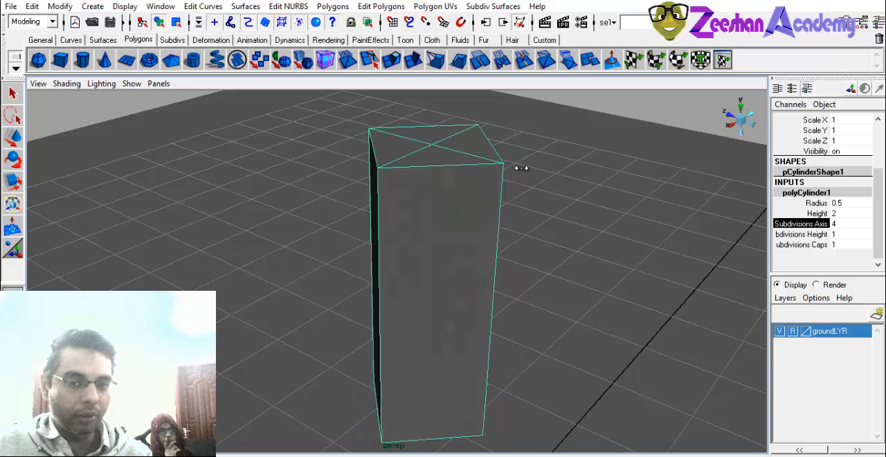
middle_drag(523, 325, 537, 251)
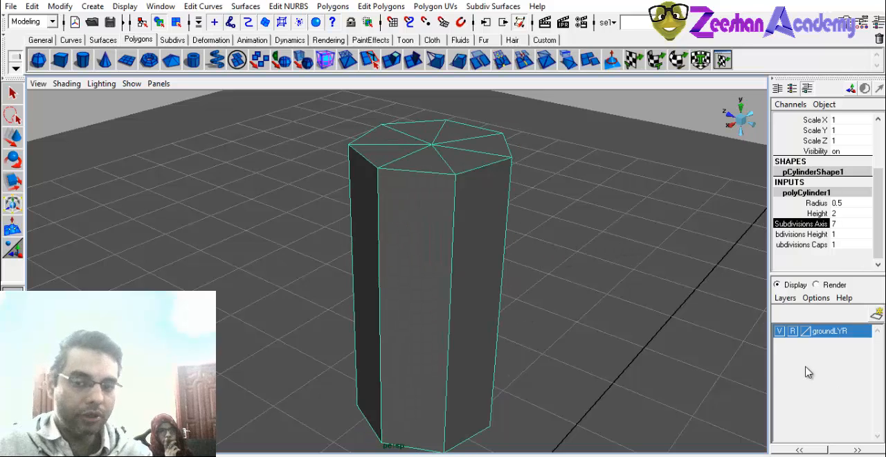
Vary the cylinder's Subdivisions Axis value through 3, 7 and 5, and settle on 6 for a hexagonal cross-section.
middle_drag(486, 325, 450, 301)
alt+drag(451, 301, 434, 264)
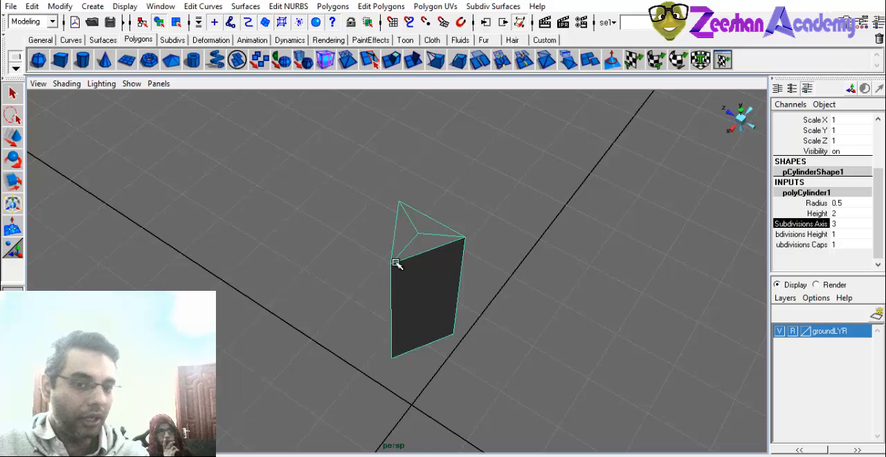
middle_drag(395, 263, 407, 260)
alt+drag(407, 262, 312, 302)
middle_drag(312, 301, 327, 300)
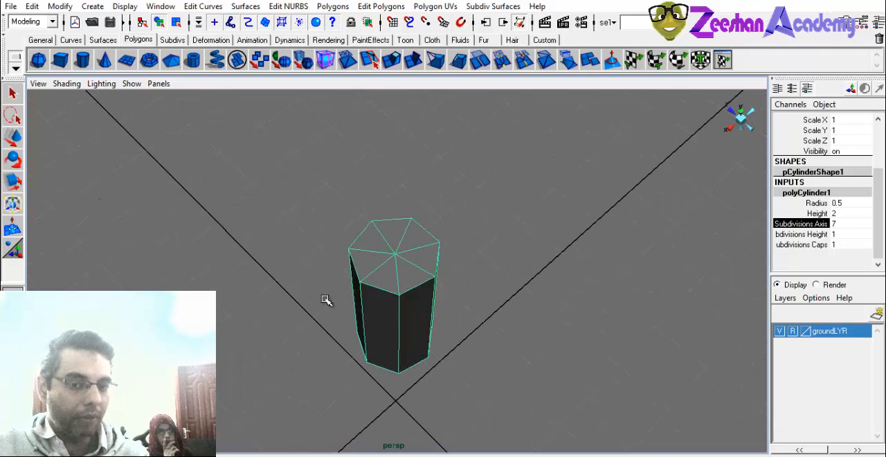
alt+drag(327, 302, 361, 325)
middle_drag(361, 325, 362, 322)
alt+drag(361, 323, 386, 339)
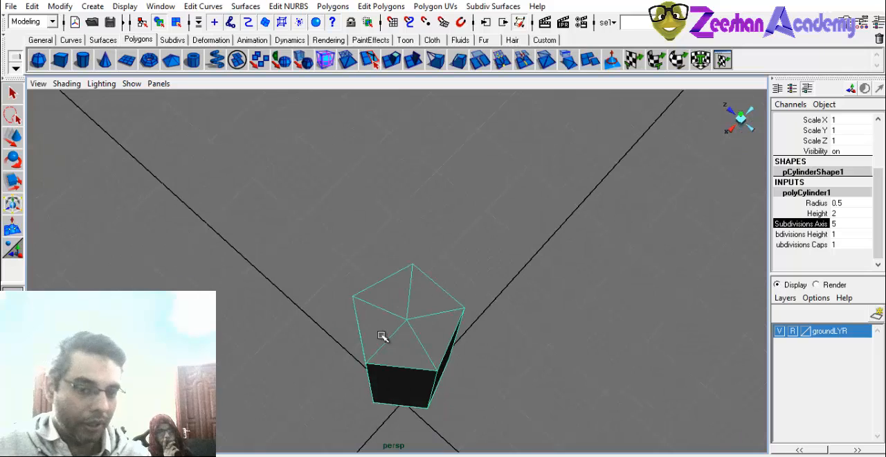
middle_drag(386, 339, 389, 335)
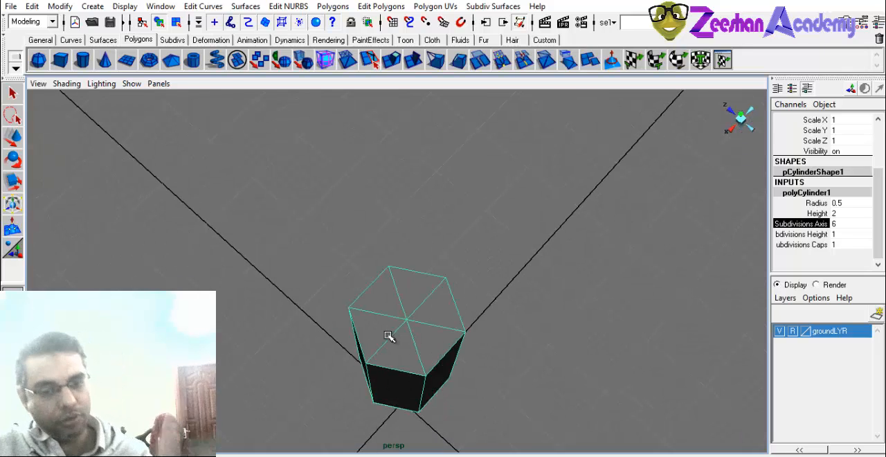
alt+drag(370, 330, 408, 294)
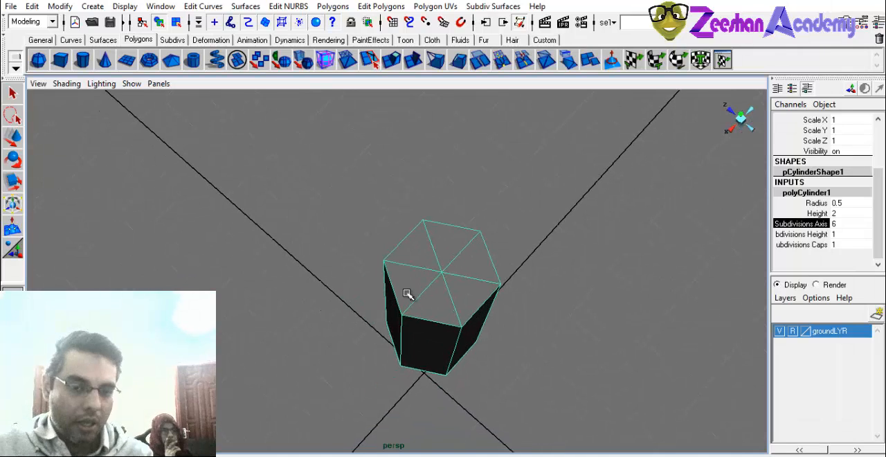
Raise the cylinder's Subdivisions Axis value to 8 for an octagonal cross-section, then reselect the cylinder.
middle_drag(406, 294, 415, 294)
mouse_move(415, 295)
alt+mouse_down()
mouse_move(376, 320)
mouse_move(422, 280)
alt+mouse_up()
click(514, 267)
alt+drag(515, 268, 517, 299)
click(505, 224)
middle_drag(517, 299, 509, 299)
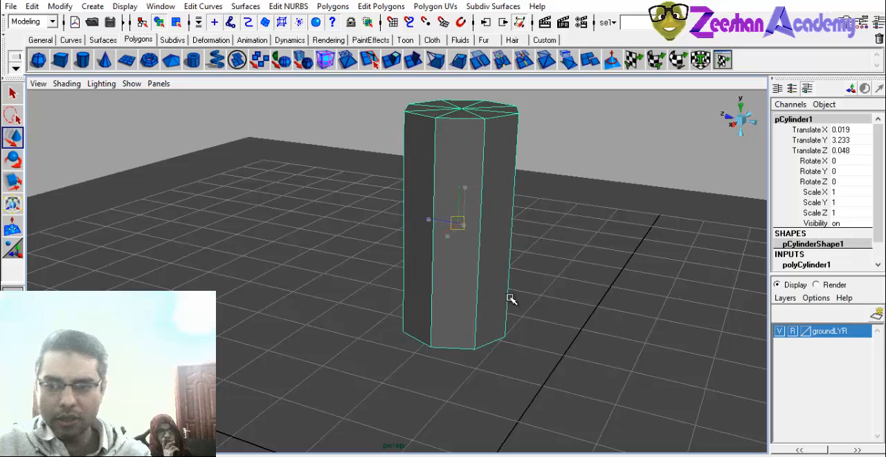
Stretch the cylinder into a tall pole by increasing the Height in its polyCylinder1 construction inputs to 9.6.
alt+drag(509, 298, 500, 311)
alt+right_drag(470, 239, 419, 268)
scroll(841, 254, down, 1)
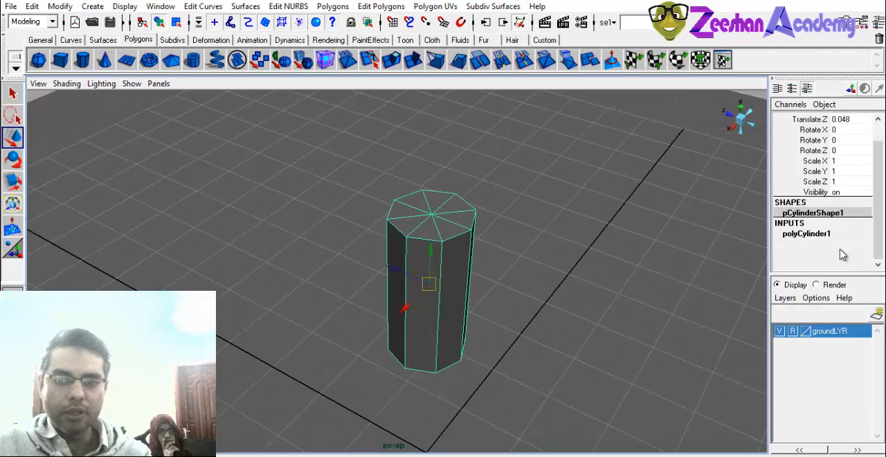
click(822, 236)
click(819, 265)
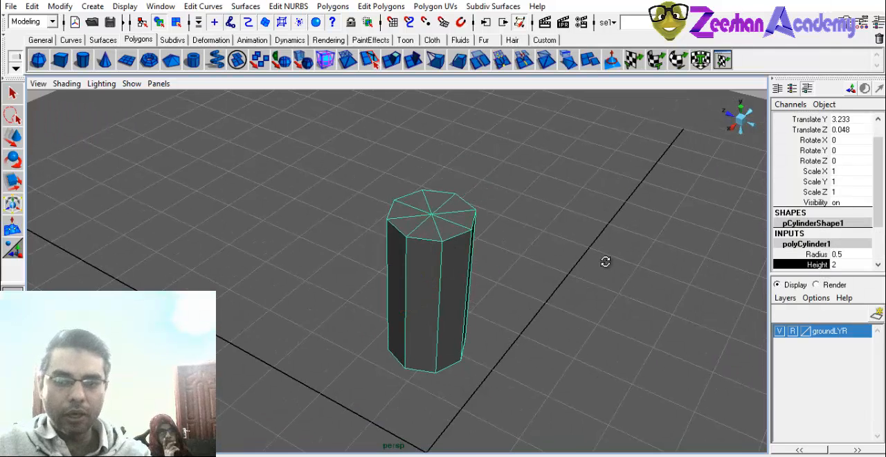
middle_drag(605, 261, 547, 264)
alt+right_drag(557, 264, 395, 262)
key(w)
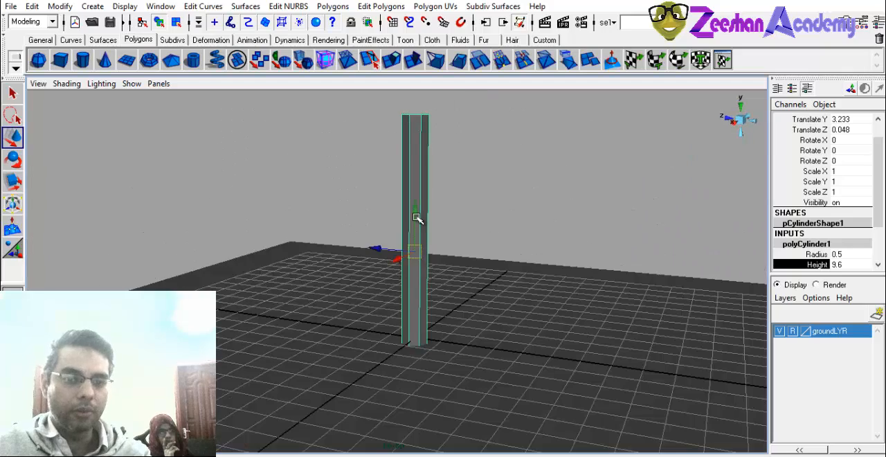
Raise the tall cylinder along the Y axis to about 6.8 so its base floats above the ground plane.
drag(417, 222, 436, 200)
alt+right_drag(437, 201, 582, 263)
alt+drag(583, 263, 567, 279)
alt+middle_drag(568, 279, 564, 415)
Inspect the deselected tall cylinder from several angles, then reselect it and expand its polyCylinder1 construction inputs.
alt+right_drag(443, 333, 332, 339)
click(514, 231)
alt+drag(482, 249, 490, 279)
alt+middle_drag(489, 300, 462, 215)
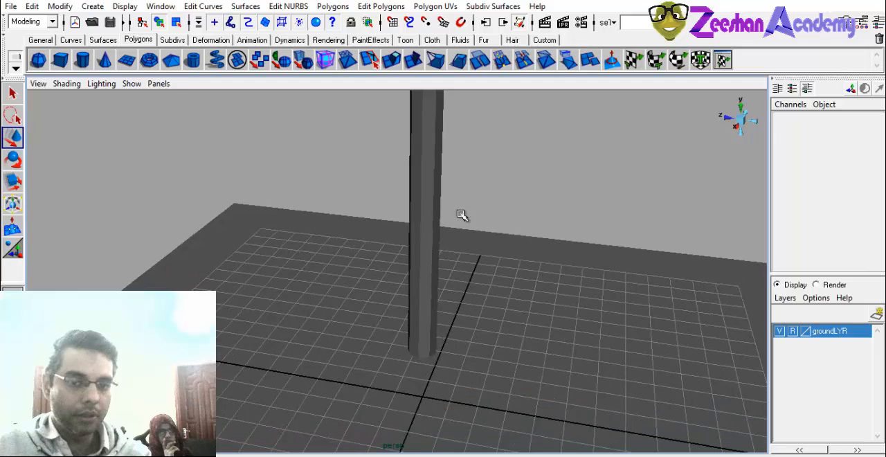
alt+drag(462, 216, 423, 231)
click(424, 233)
alt+drag(411, 265, 429, 277)
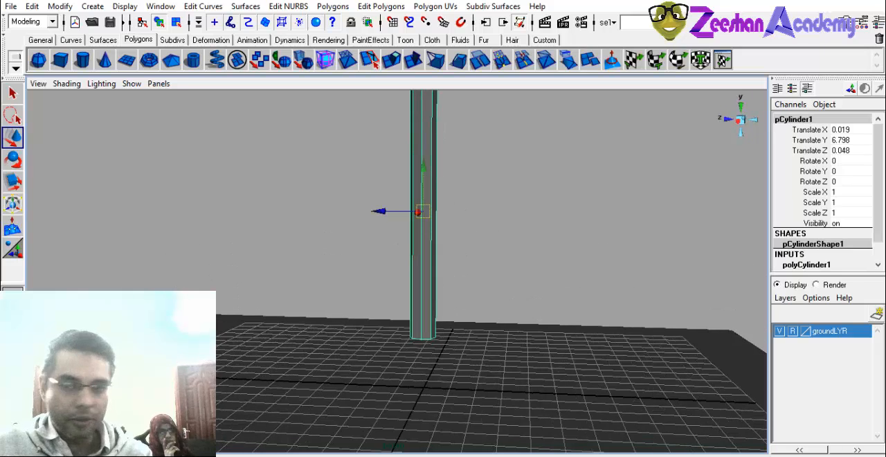
click(810, 264)
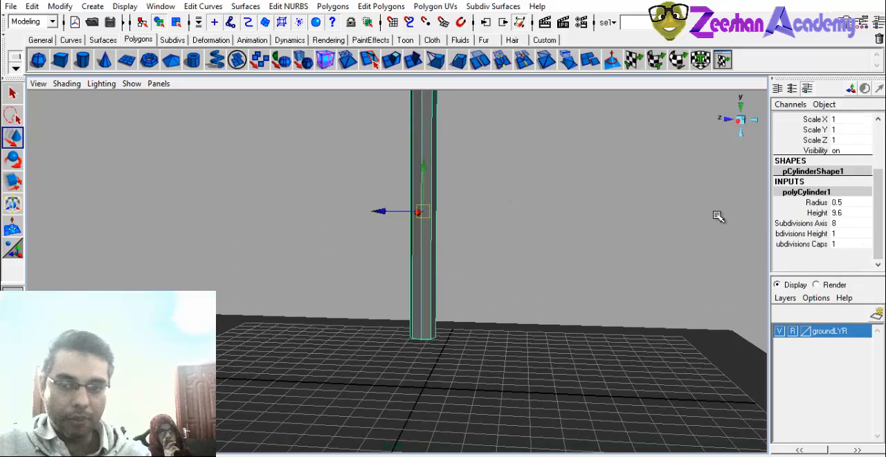
Create a second polygon cylinder at the origin and raise it along the Y axis to about 1.41.
click(83, 61)
alt+middle_drag(352, 344, 348, 286)
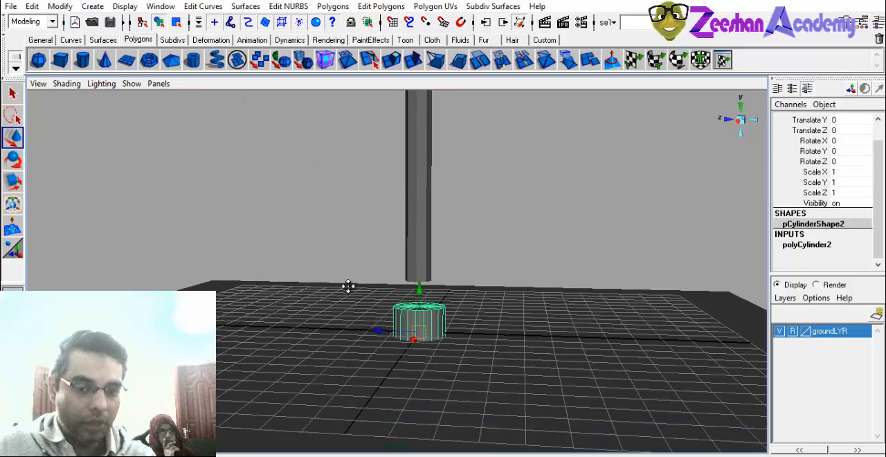
scroll(348, 286, up, 3)
drag(426, 305, 430, 256)
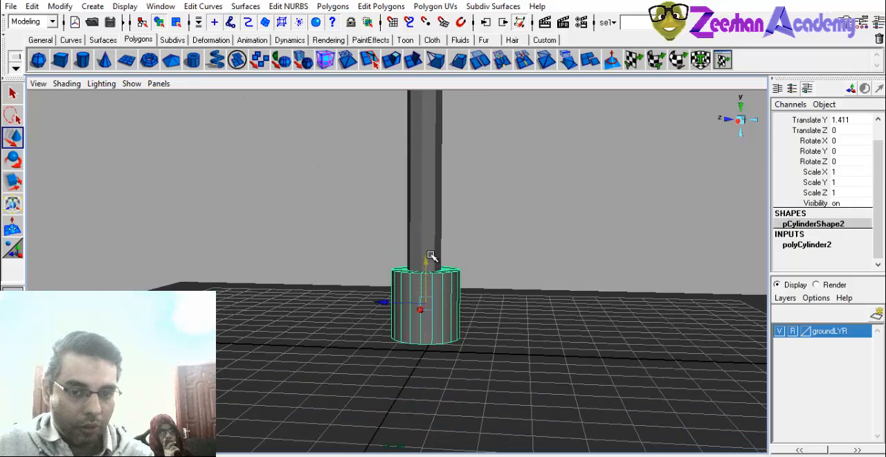
Raise the tall cylinder further along Y, and lift the second cylinder to about Y 3.19 to meet its base.
click(426, 212)
drag(422, 103, 427, 27)
click(441, 277)
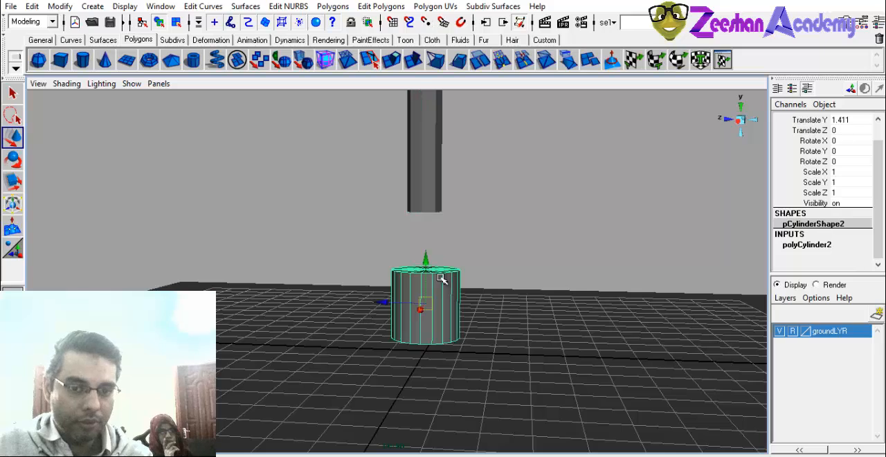
drag(426, 256, 433, 198)
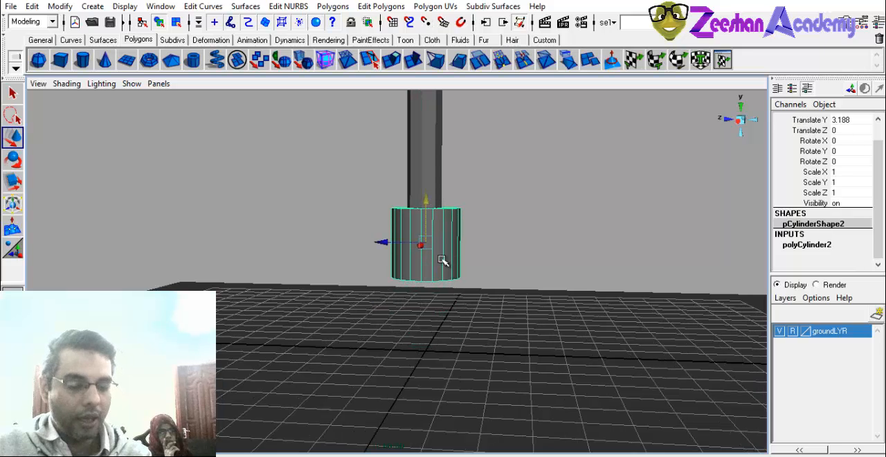
Frame the second cylinder and set its radius to 0.5 in its polyCylinder2 construction inputs.
key(f)
alt+drag(502, 304, 418, 307)
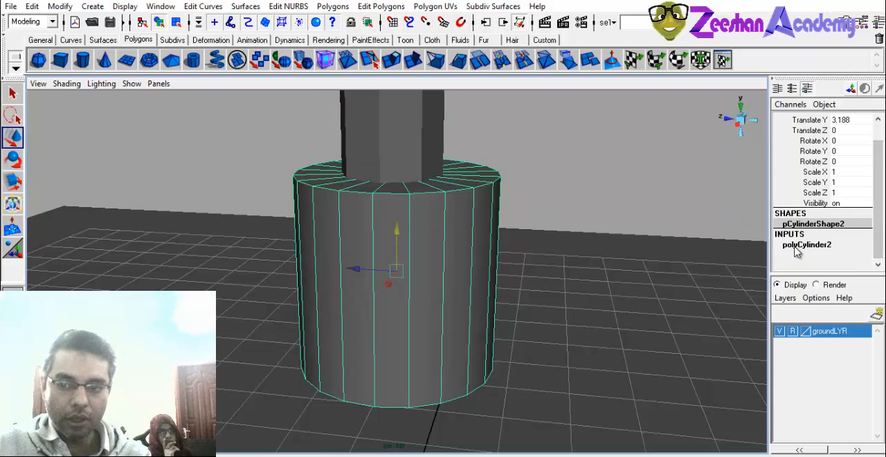
click(801, 244)
click(841, 255)
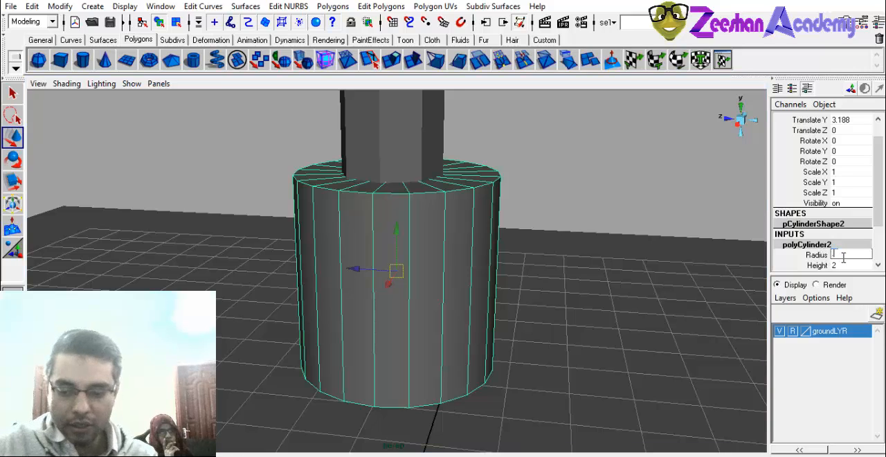
text(.5)
key(Return)
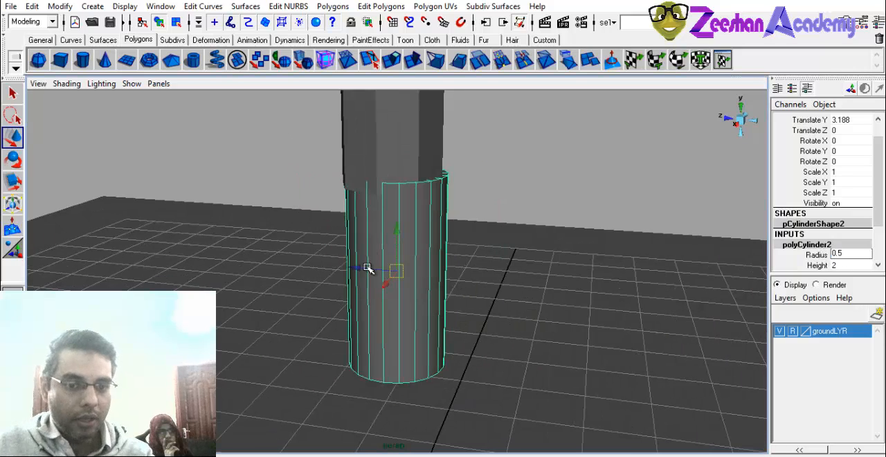
Nudge the second cylinder along Z to about 0.036 to align it with the tall one, and set its radius to 0.56.
drag(356, 269, 358, 270)
alt+drag(371, 286, 377, 308)
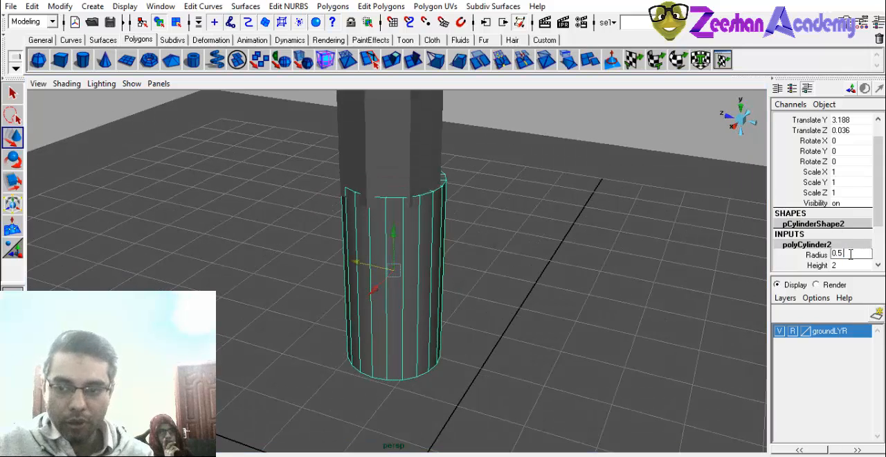
key(Return)
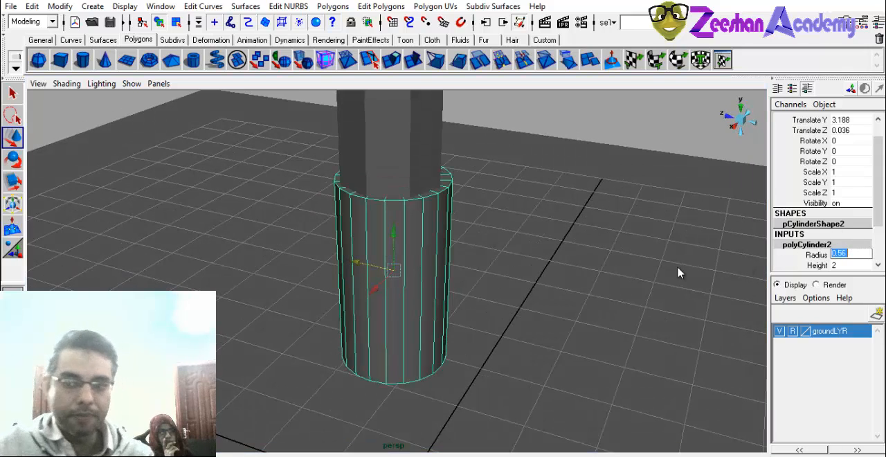
Fine-tune the second cylinder's radius to 0.54 and nudge it along X to about 0.011 to center it under the tall one.
alt+drag(220, 302, 413, 276)
click(857, 254)
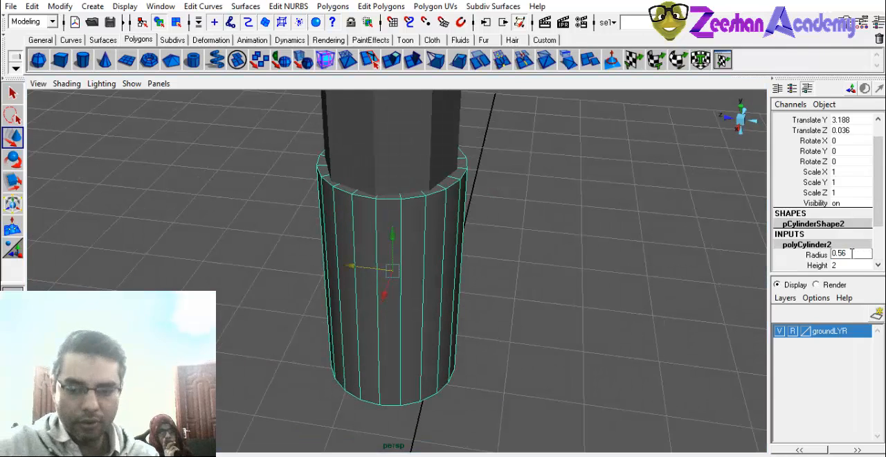
text(5)
key(Return)
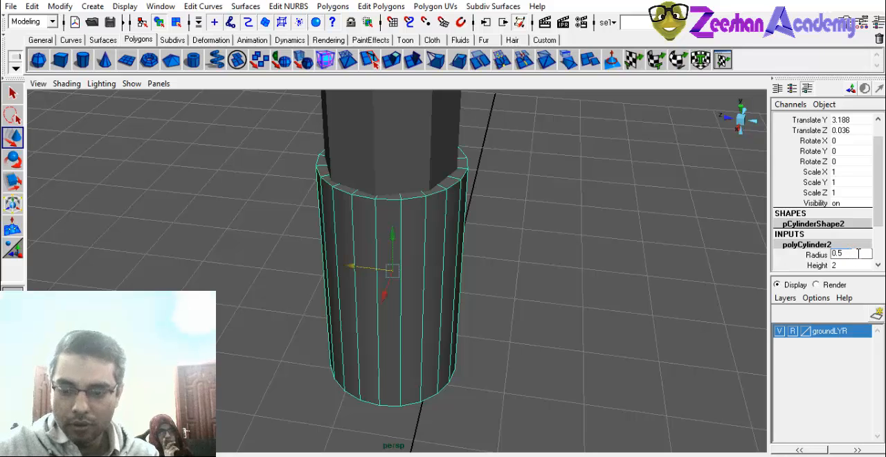
key(Return)
alt+drag(323, 259, 436, 224)
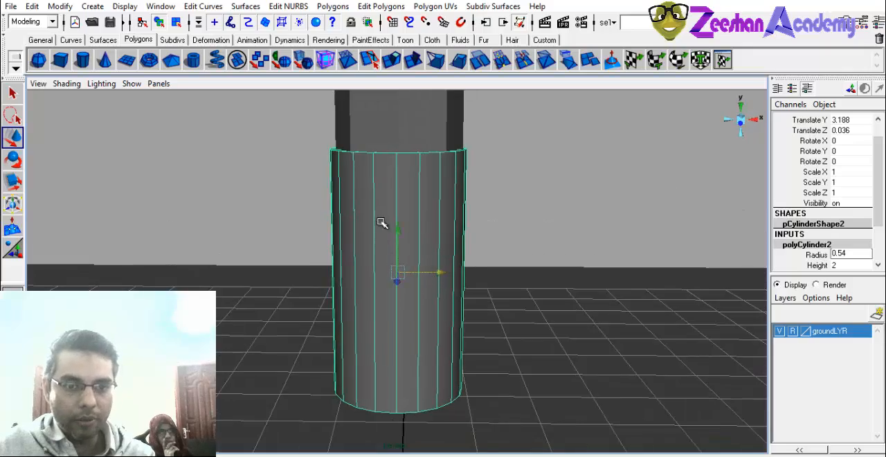
alt+drag(381, 223, 357, 255)
Set the second cylinder's height to 1.5 in its polyCylinder2 construction inputs.
alt+right_drag(358, 254, 588, 307)
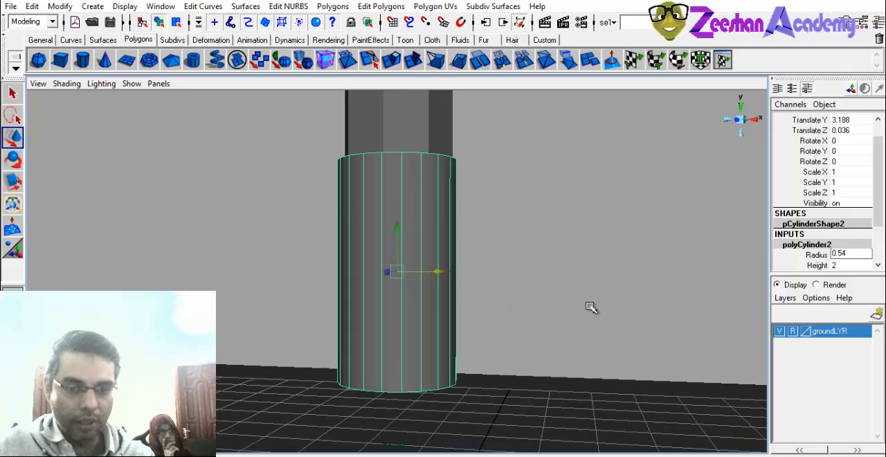
click(839, 267)
double_click(845, 265)
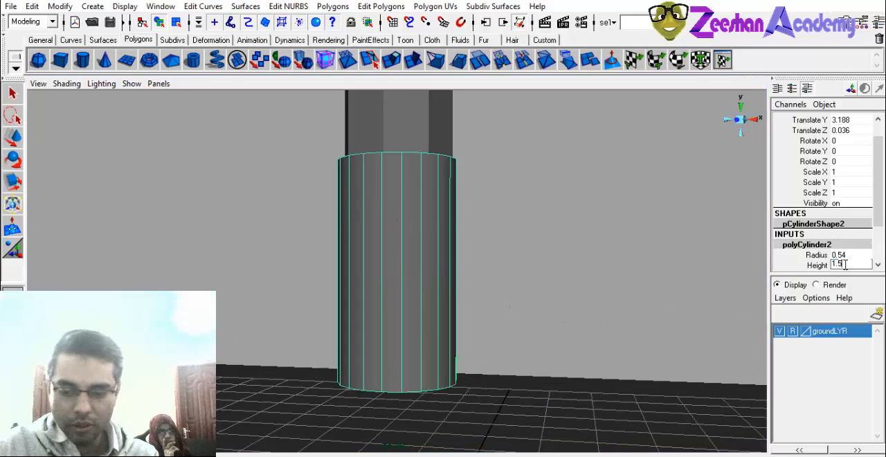
text(1.5)
key(Return)
Raise the shortened cylinder along Y to about 3.35 so it overlaps the tall cylinder's base.
key(w)
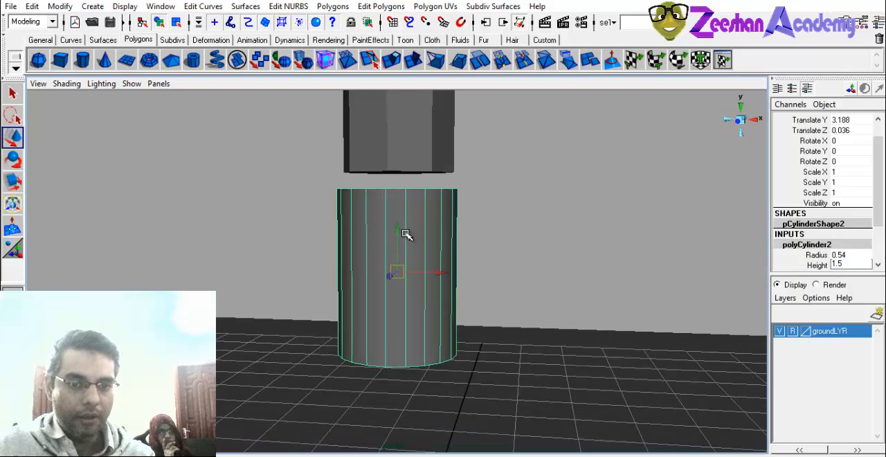
drag(406, 234, 402, 270)
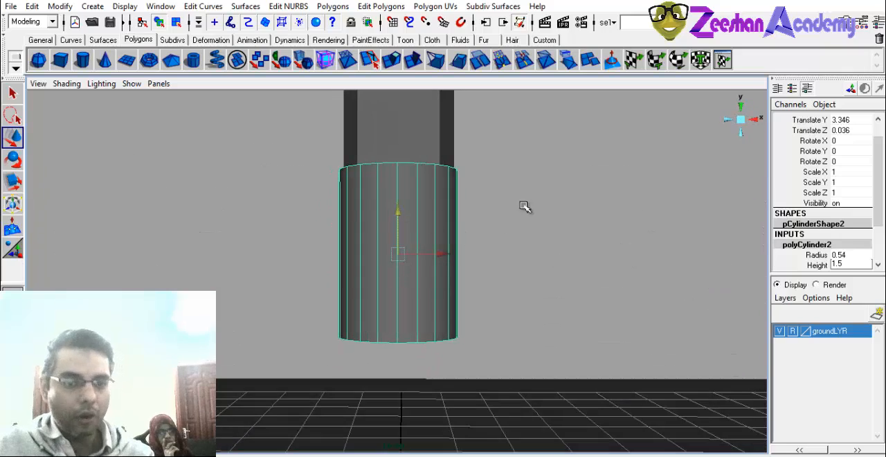
alt+drag(411, 300, 385, 291)
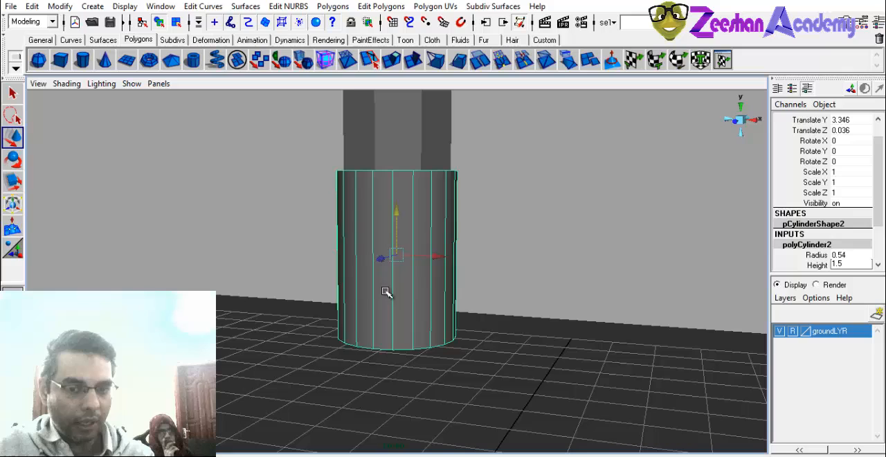
Reduce the second cylinder's Subdivisions Axis value to 14 and deselect it to check its smoothness.
scroll(819, 266, down, 2)
click(816, 244)
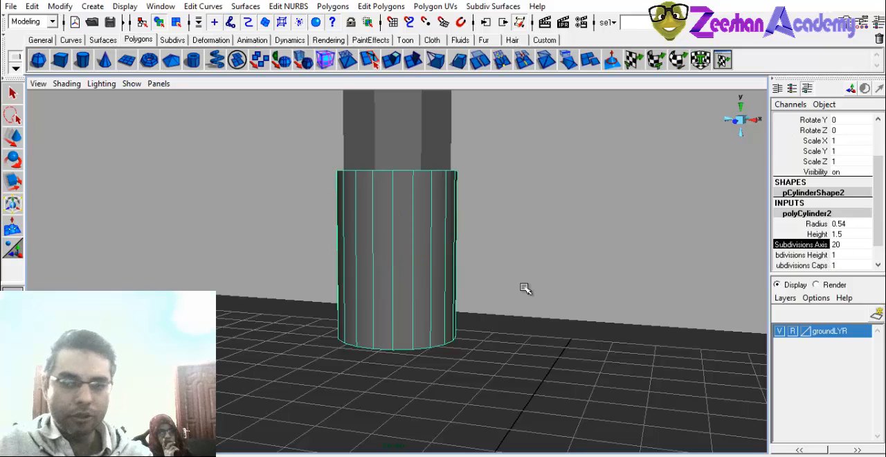
middle_drag(516, 289, 485, 295)
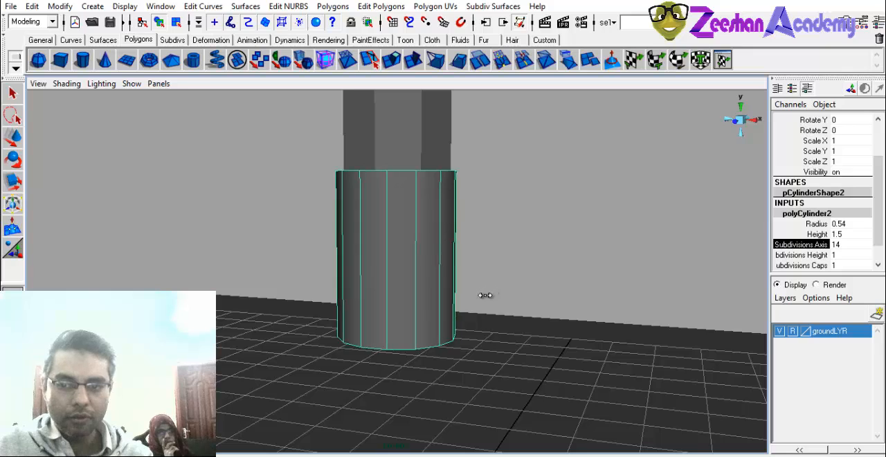
click(581, 201)
alt+drag(478, 284, 409, 250)
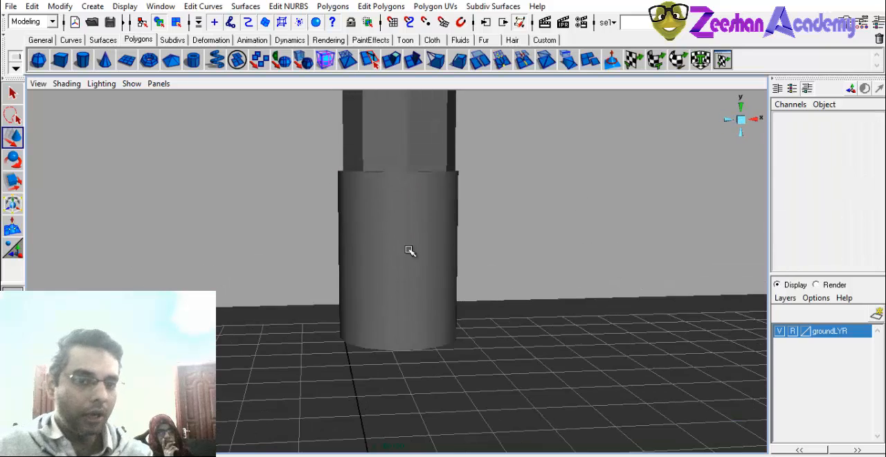
Reselect the second cylinder, bring its bottom cap into view and switch it to face selection mode.
click(421, 226)
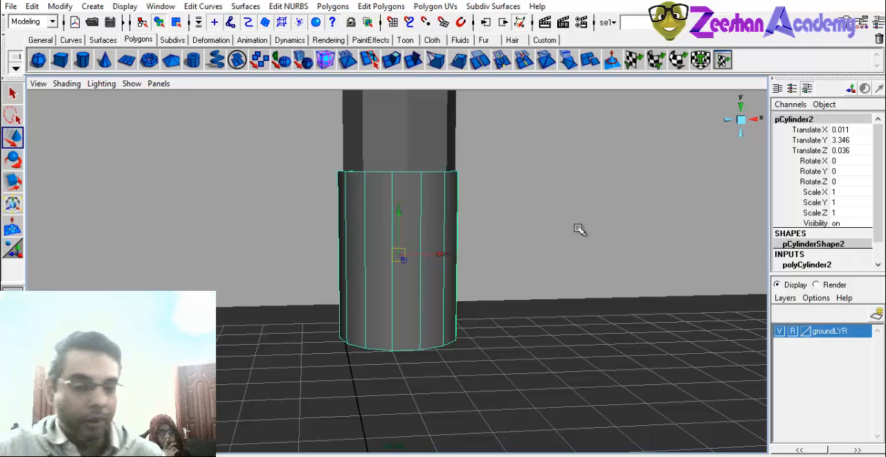
alt+drag(421, 290, 437, 234)
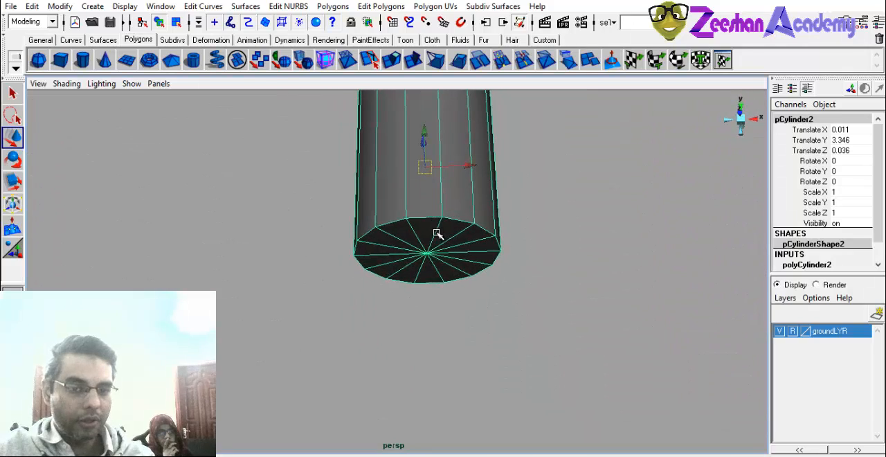
alt+drag(492, 247, 471, 270)
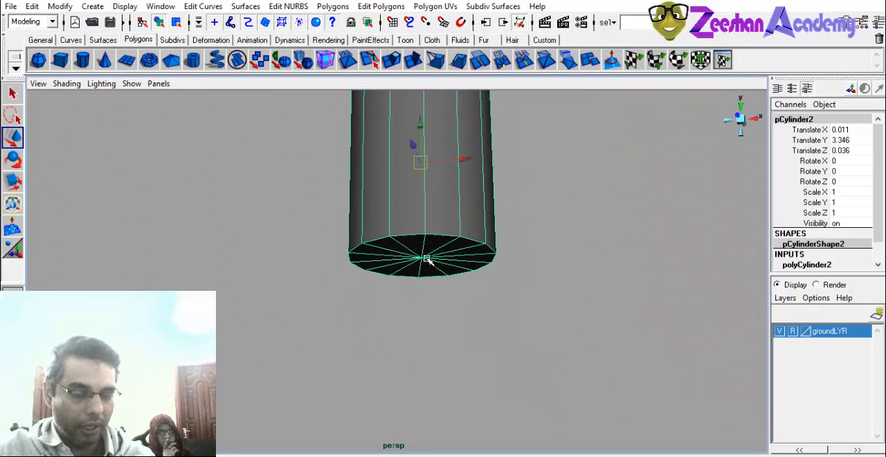
right_drag(429, 226, 434, 259)
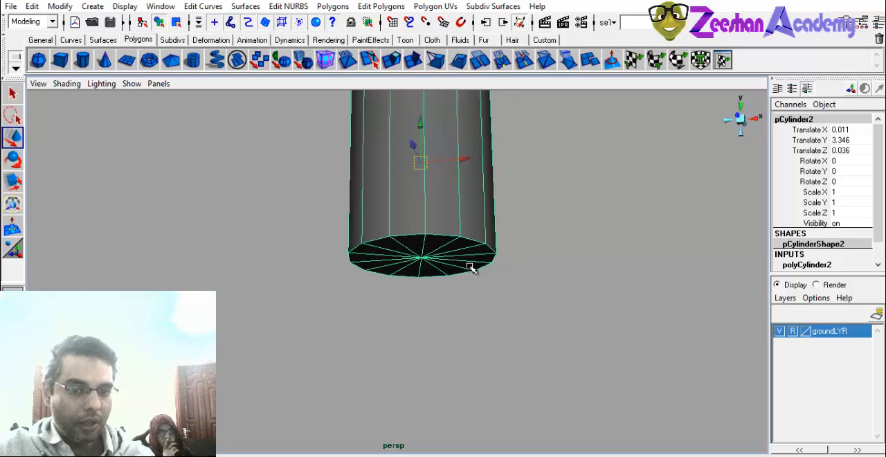
Select several adjoining triangular faces of the second cylinder's bottom cap one by one.
click(424, 246)
alt+drag(413, 302, 383, 296)
shift+click(360, 247)
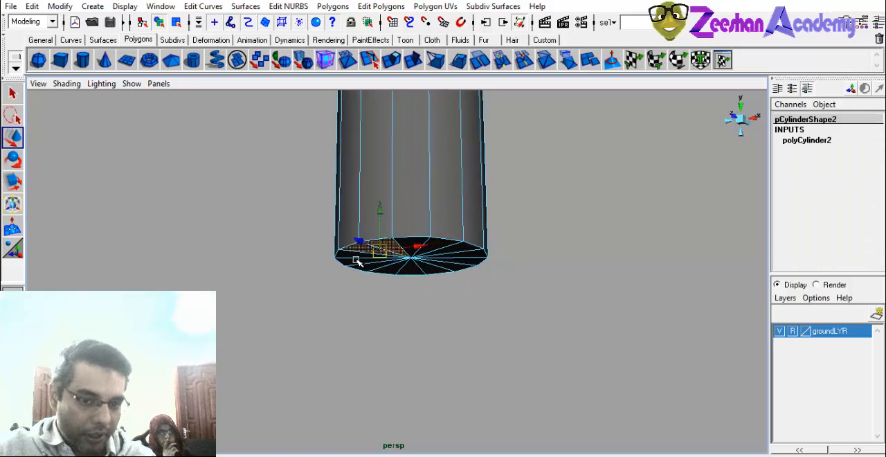
shift+click(354, 266)
shift+click(367, 268)
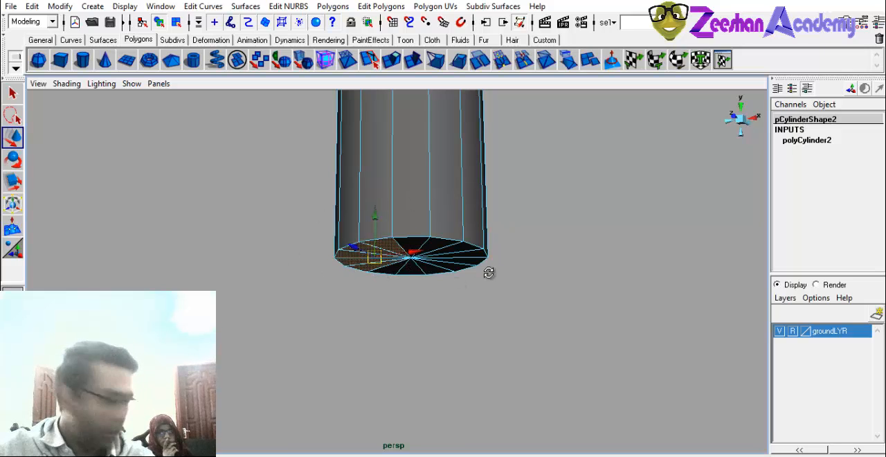
Try to select all the bottom cap's faces at once with a selection box around the cylinder's lower end.
alt+drag(490, 273, 484, 289)
alt+drag(266, 243, 599, 328)
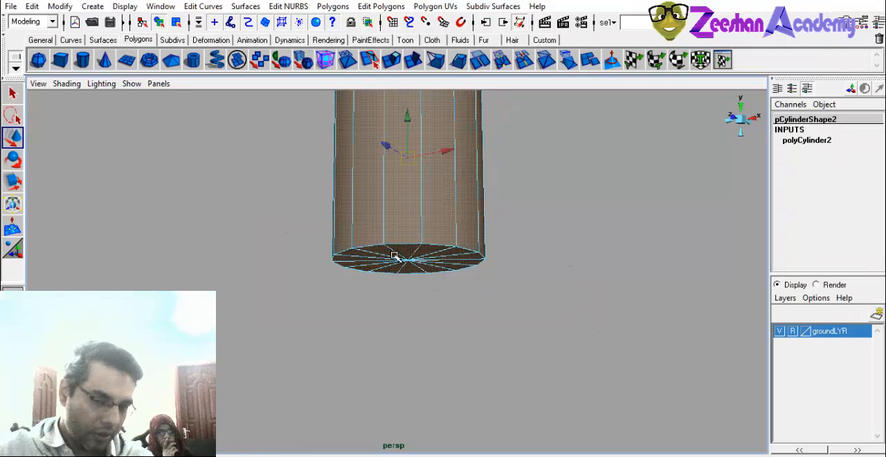
drag(271, 221, 654, 371)
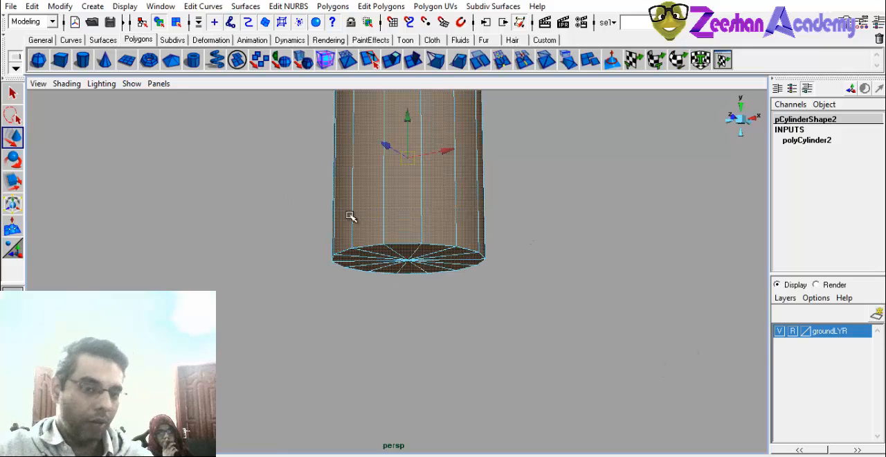
Remove the second cylinder's side faces from the selection so that only its bottom cap faces stay selected.
ctrl+drag(292, 192, 563, 193)
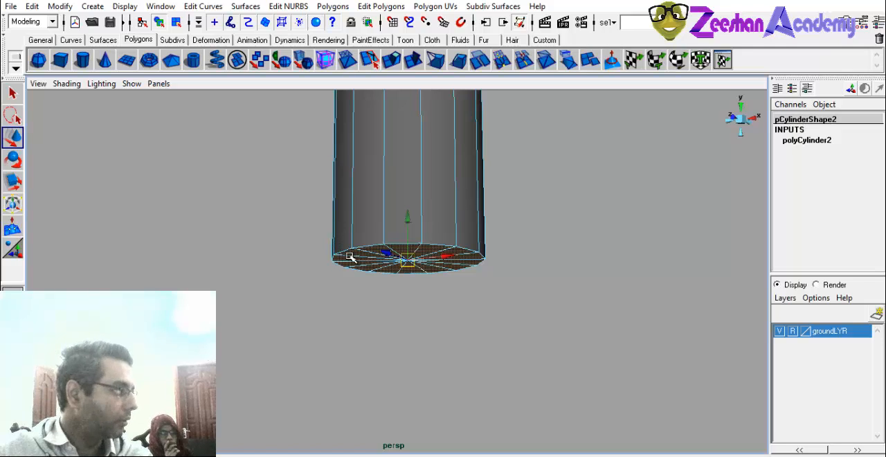
alt+drag(332, 263, 237, 267)
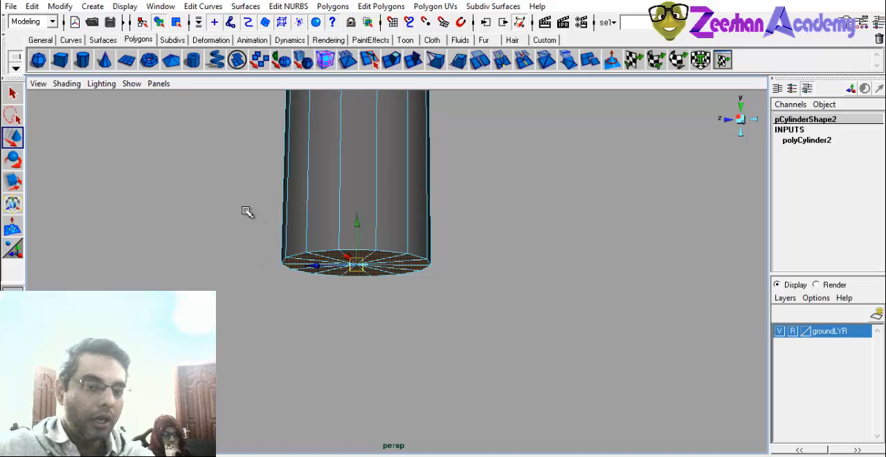
shift+click(318, 223)
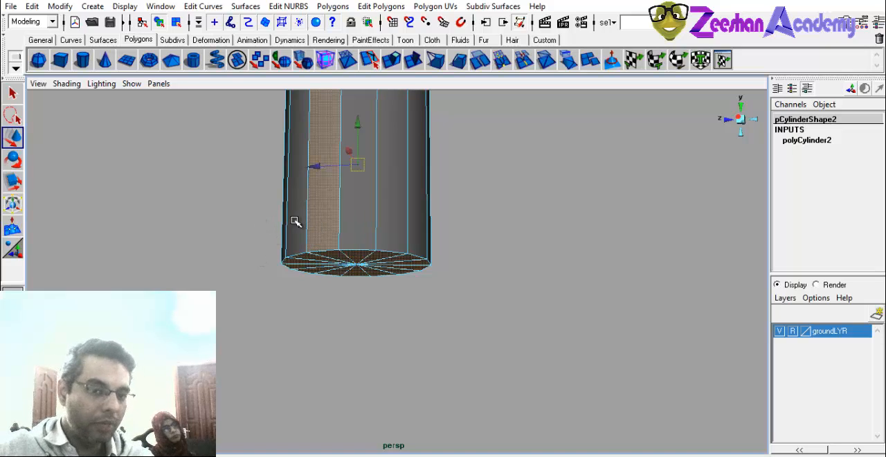
shift+click(294, 222)
ctrl+drag(232, 225, 489, 210)
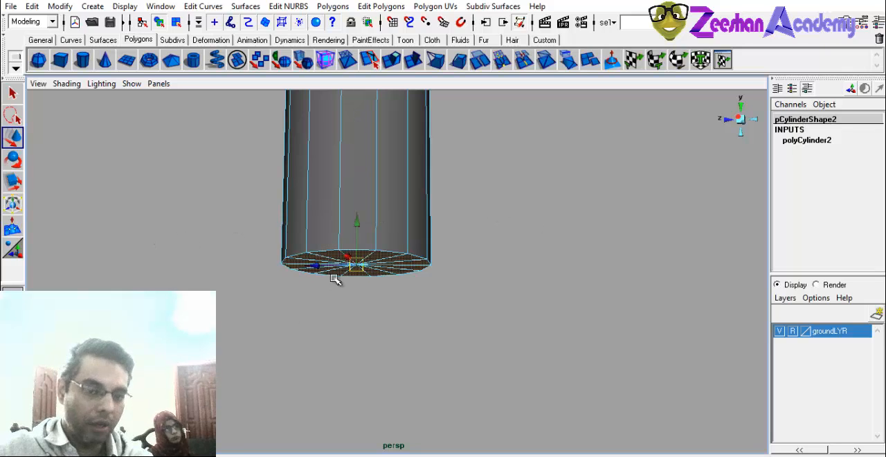
Select individual triangular faces of the second cylinder's bottom cap one after another.
alt+right_drag(255, 298, 349, 300)
alt+drag(349, 300, 350, 285)
click(381, 227)
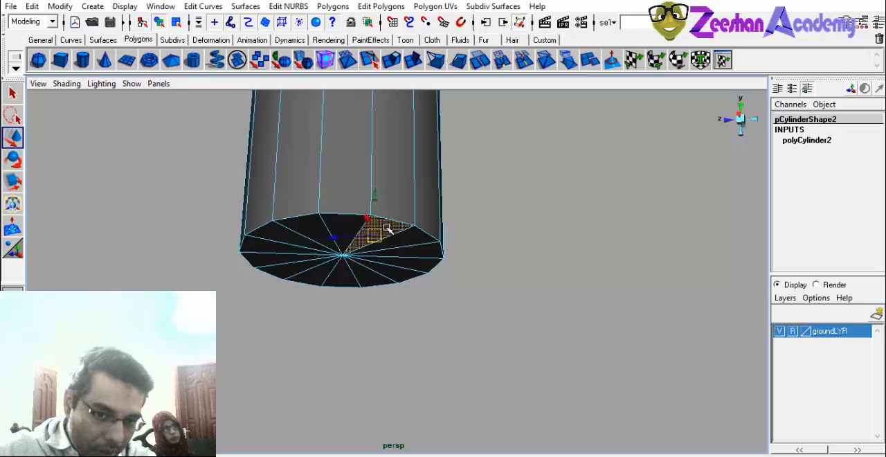
click(407, 239)
click(411, 253)
click(411, 267)
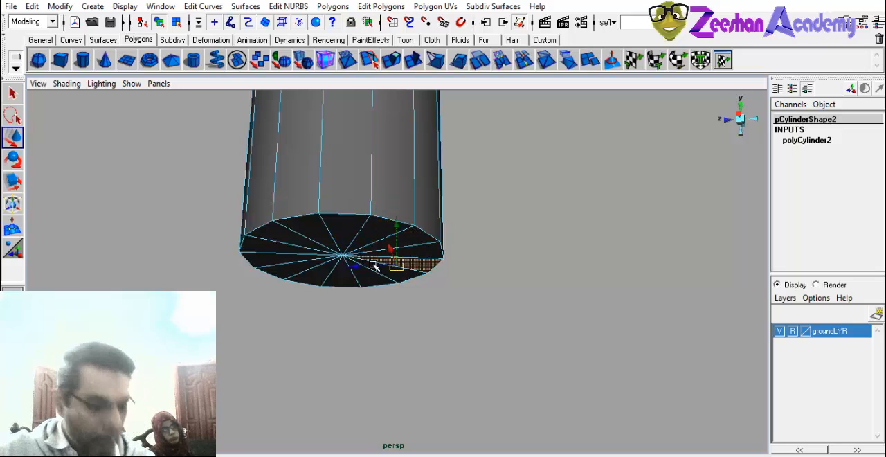
Box-select all faces around the second cylinder's lower end and deselect the side faces, leaving the bottom cap selected.
drag(182, 206, 876, 415)
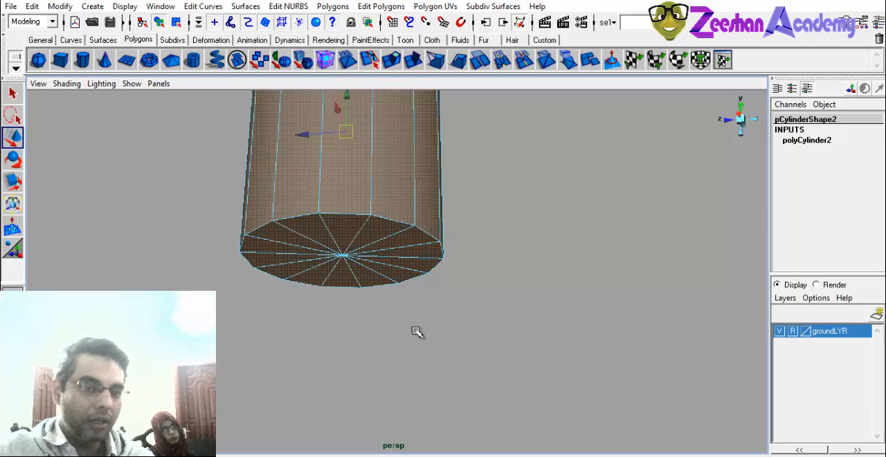
alt+drag(459, 289, 368, 283)
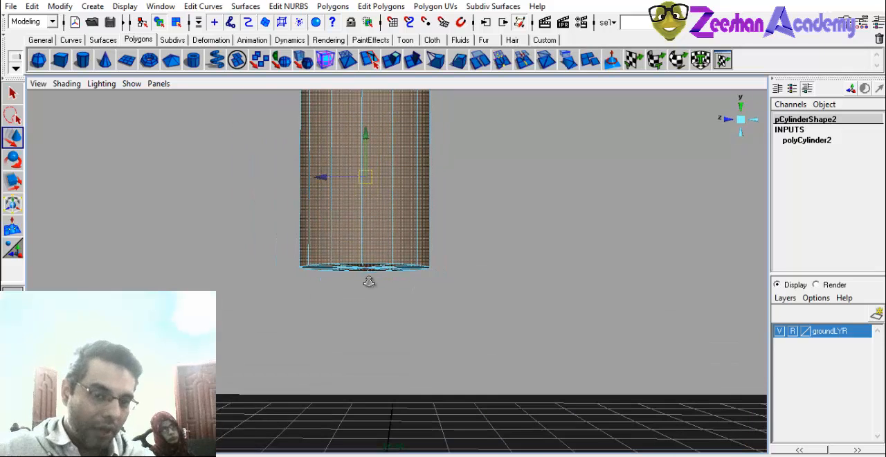
ctrl+drag(261, 227, 602, 239)
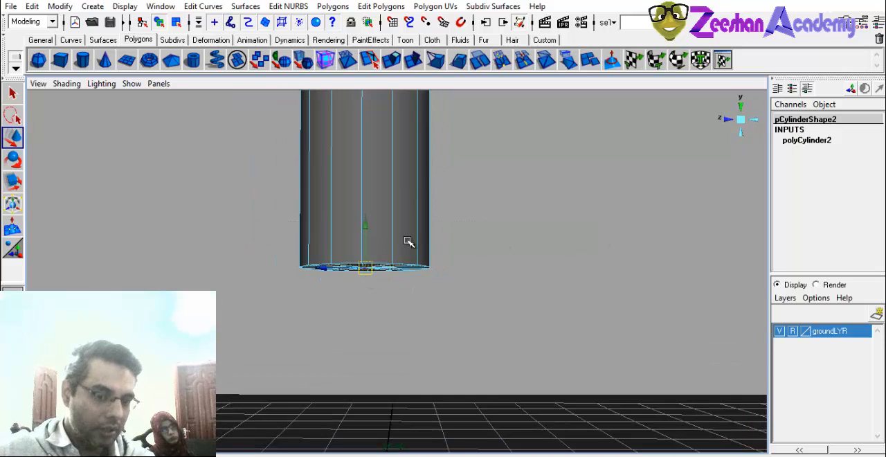
alt+drag(348, 242, 356, 215)
alt+right_drag(355, 215, 528, 243)
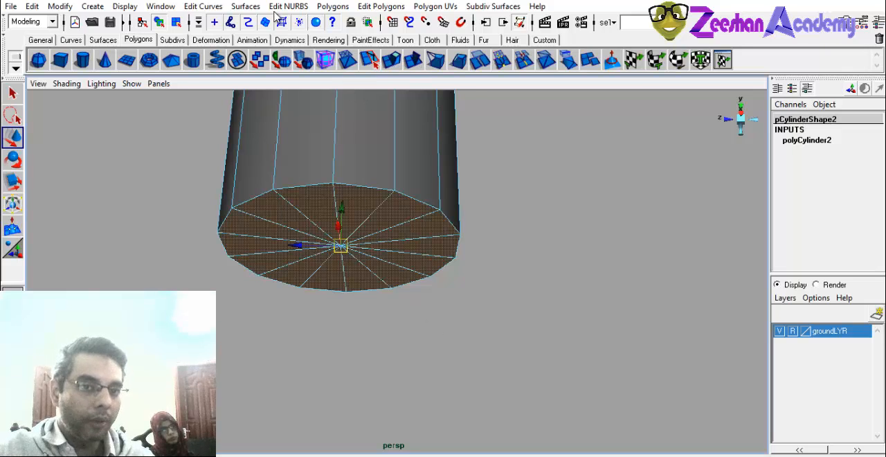
Extrude the selected bottom cap faces and scale them slightly inward to leave a narrow border around the rim.
click(332, 7)
mouse_move(380, 6)
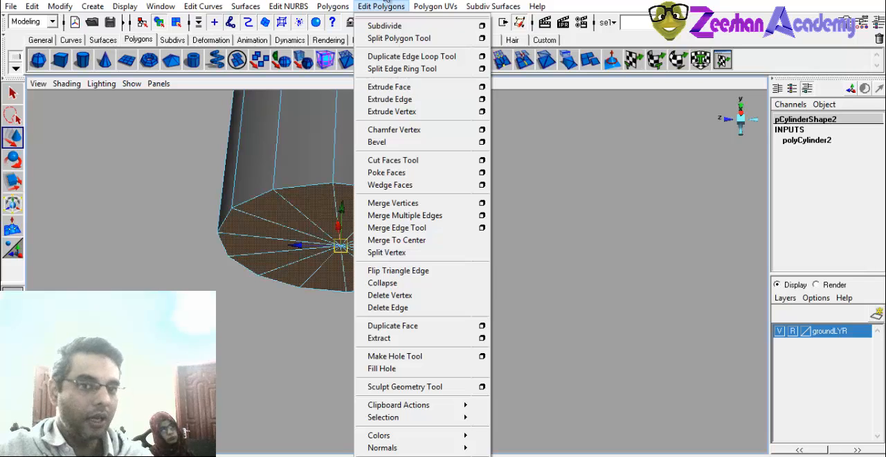
click(392, 7)
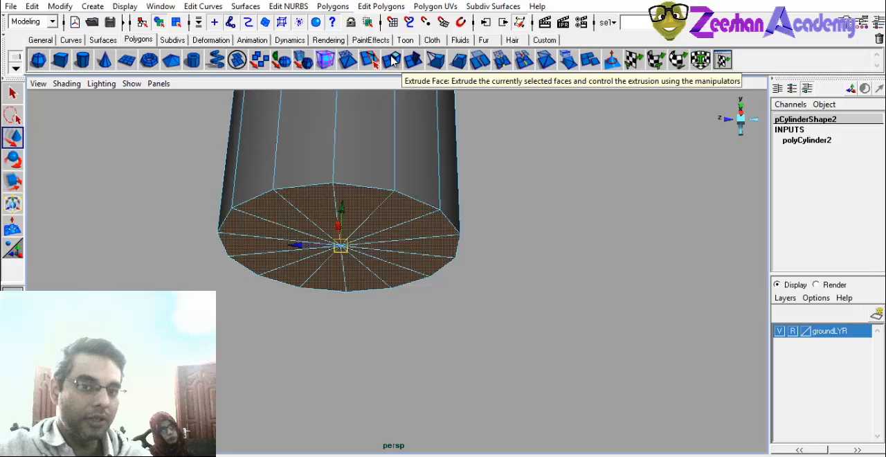
click(393, 61)
alt+drag(339, 298, 325, 308)
alt+drag(275, 268, 316, 223)
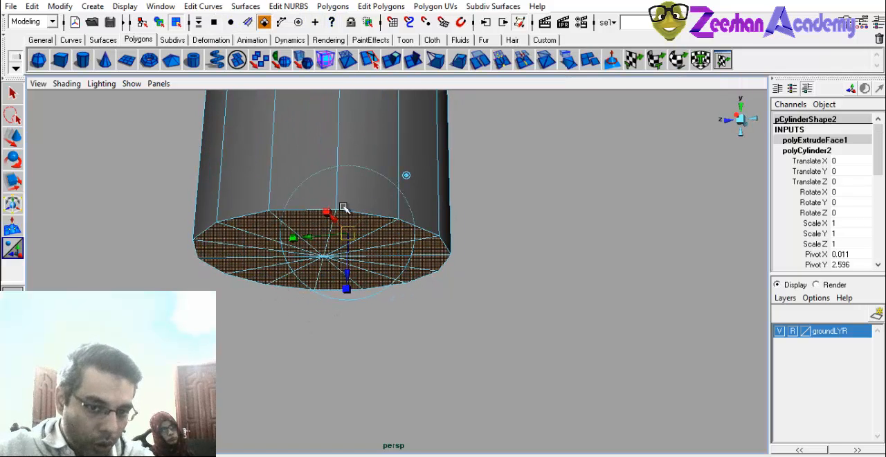
click(294, 237)
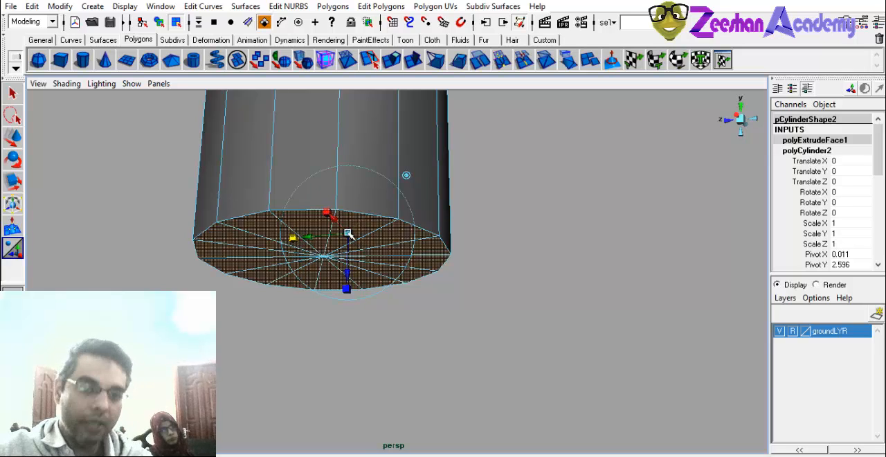
alt+drag(348, 233, 422, 219)
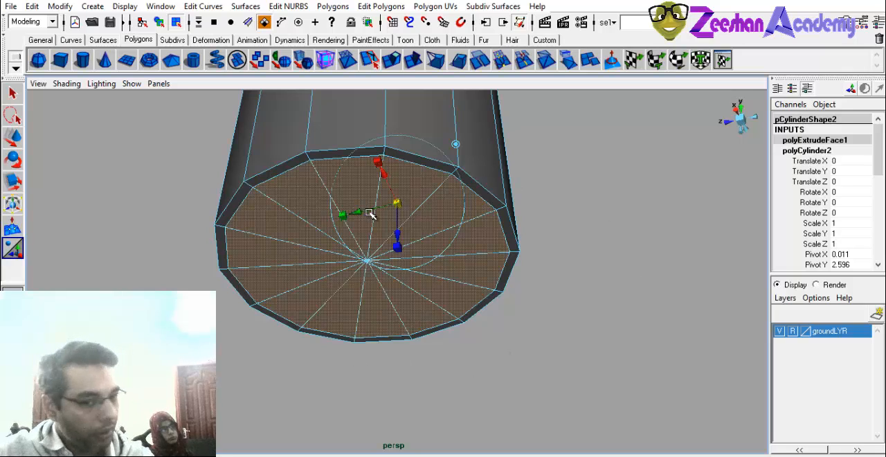
Extrude the inset cap faces again and pull them downward into a slightly narrower cylindrical section.
click(398, 64)
alt+drag(400, 240, 325, 415)
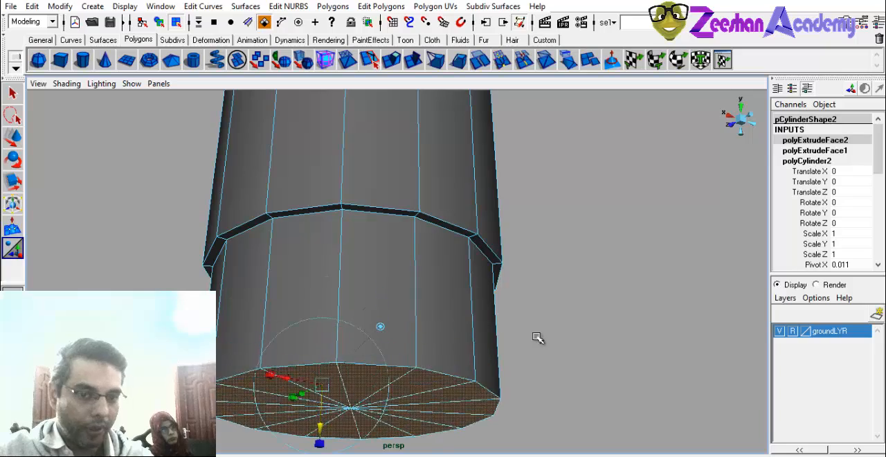
alt+right_drag(534, 339, 350, 383)
alt+drag(350, 382, 397, 248)
Switch the second cylinder to edge selection mode and pick adjoining edges along the new section's bottom rim.
right_drag(350, 213, 356, 184)
alt+drag(465, 253, 346, 308)
click(345, 305)
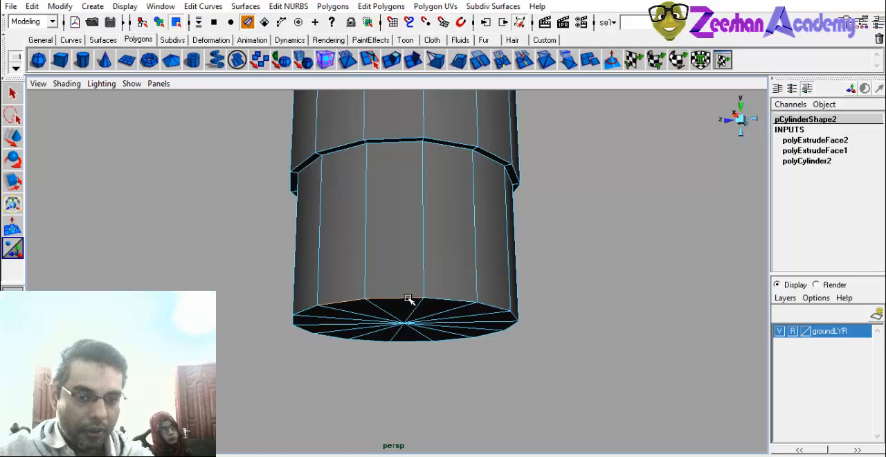
alt+drag(402, 287, 424, 281)
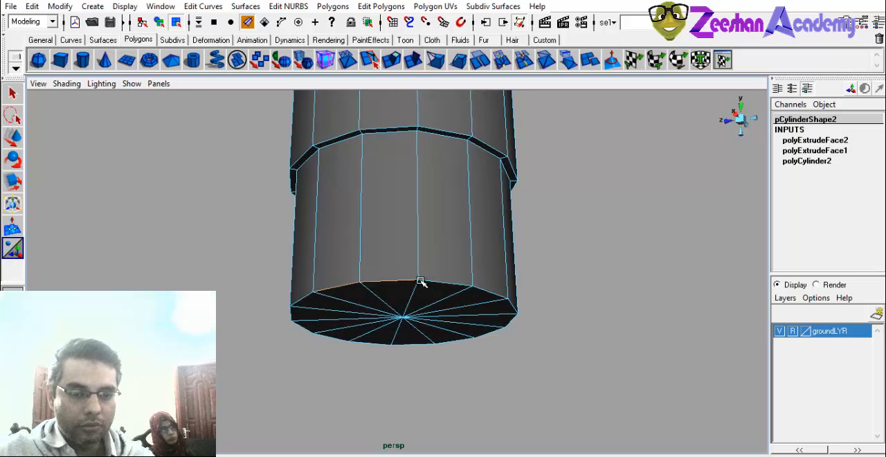
Box-select the lower section's edges, deselecting the vertical side edges and the cap's spokes to leave only the bottom rim.
alt+drag(307, 305, 507, 370)
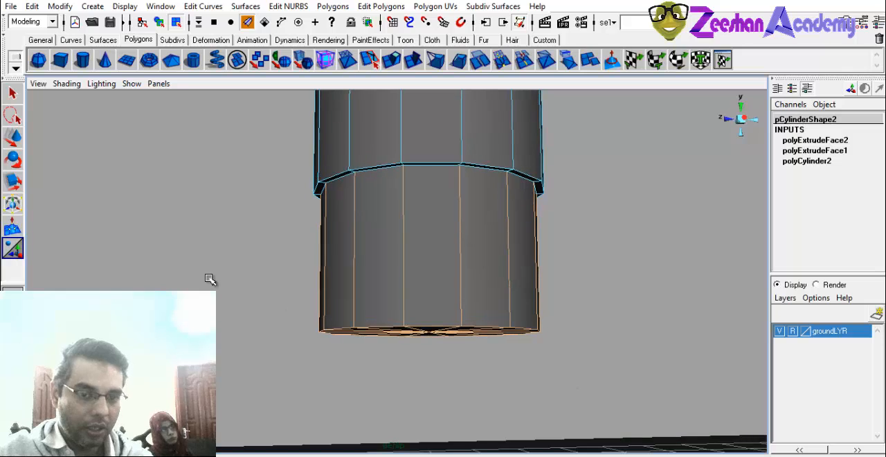
drag(226, 274, 643, 285)
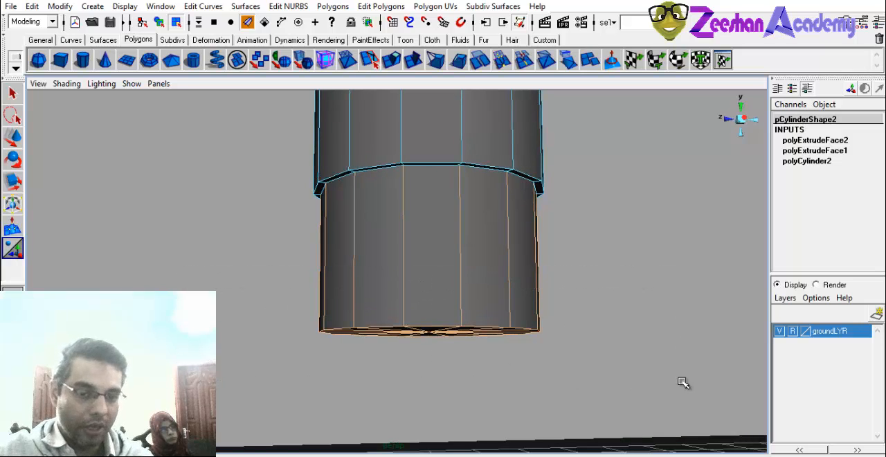
drag(263, 287, 702, 299)
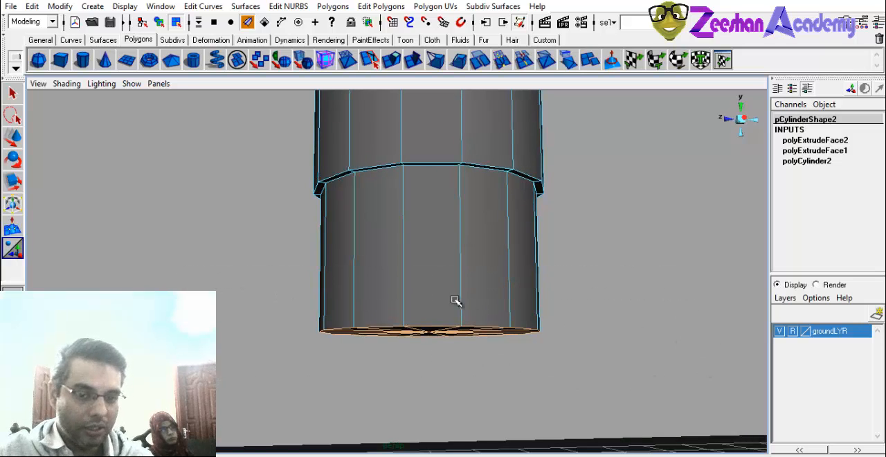
alt+drag(455, 300, 439, 261)
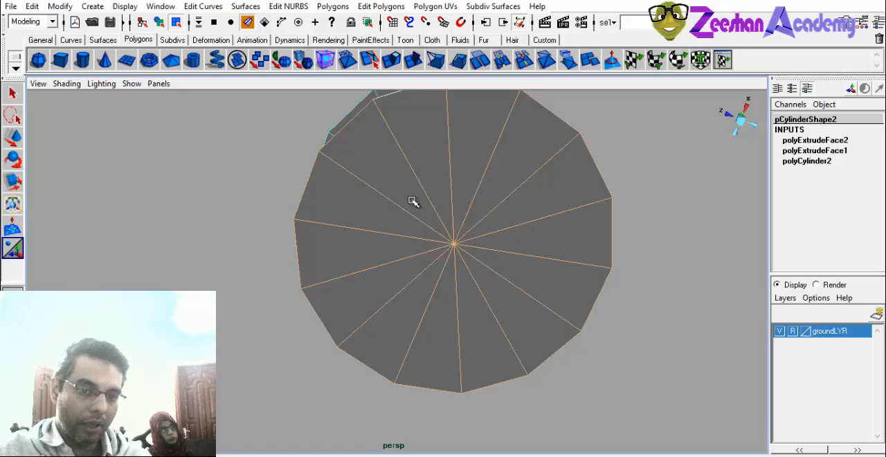
ctrl+drag(409, 197, 490, 276)
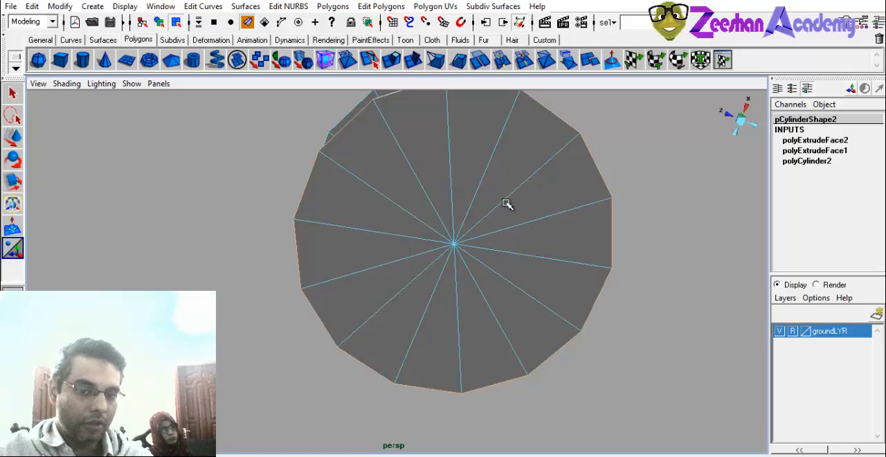
alt+drag(448, 238, 463, 229)
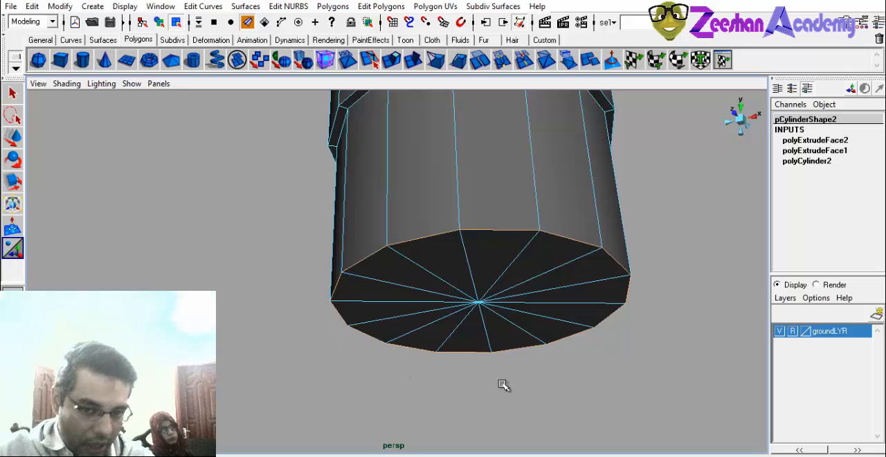
Select several bottom rim edges of the lower section individually, adding one edge at a time.
alt+drag(460, 262, 478, 247)
alt+drag(548, 265, 536, 275)
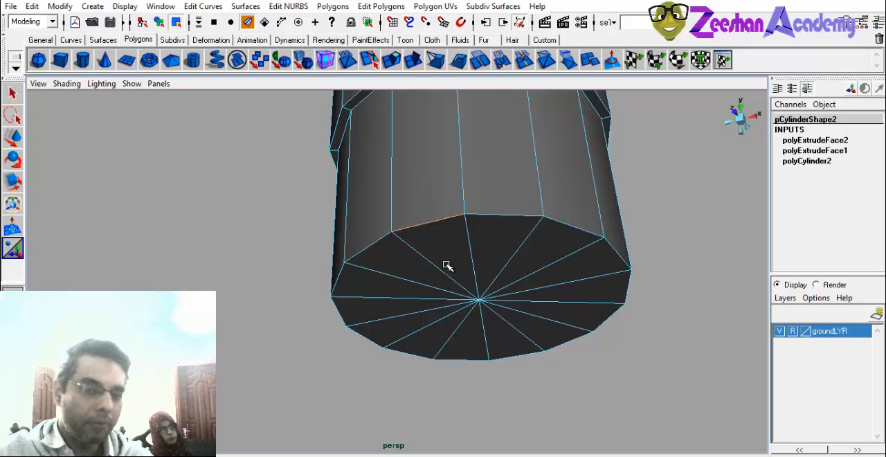
right_drag(476, 254, 508, 231)
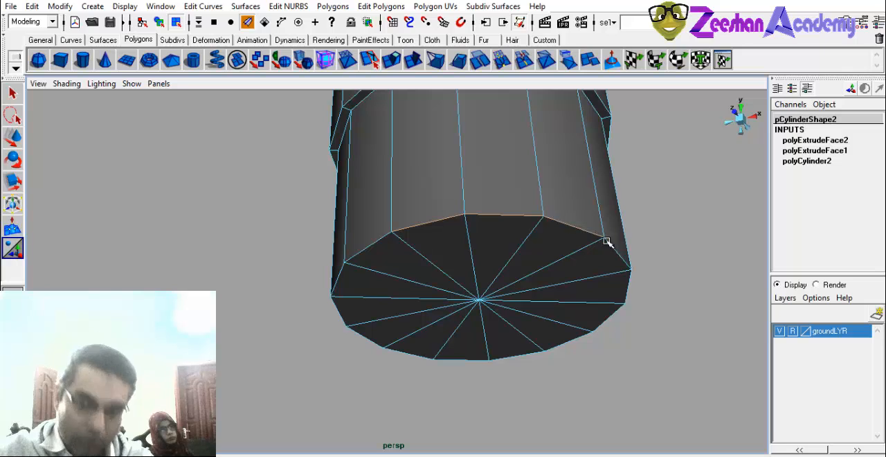
Reselect the complete bottom rim by box-selecting the lower edges and removing the vertical edges and cap spokes.
alt+drag(495, 325, 408, 302)
alt+drag(517, 301, 444, 277)
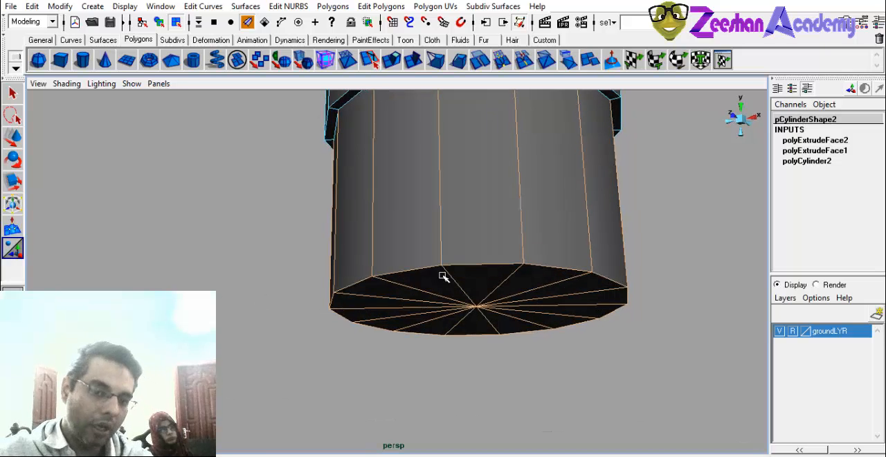
alt+drag(565, 277, 250, 218)
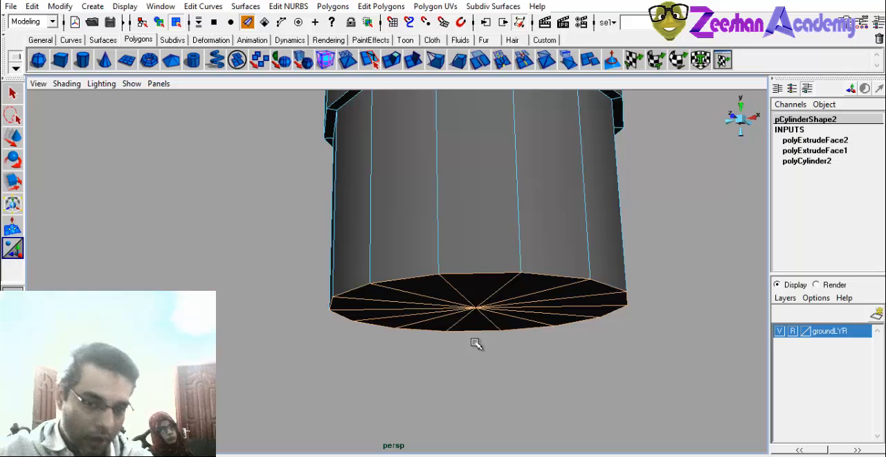
alt+drag(448, 307, 502, 274)
alt+drag(540, 309, 524, 283)
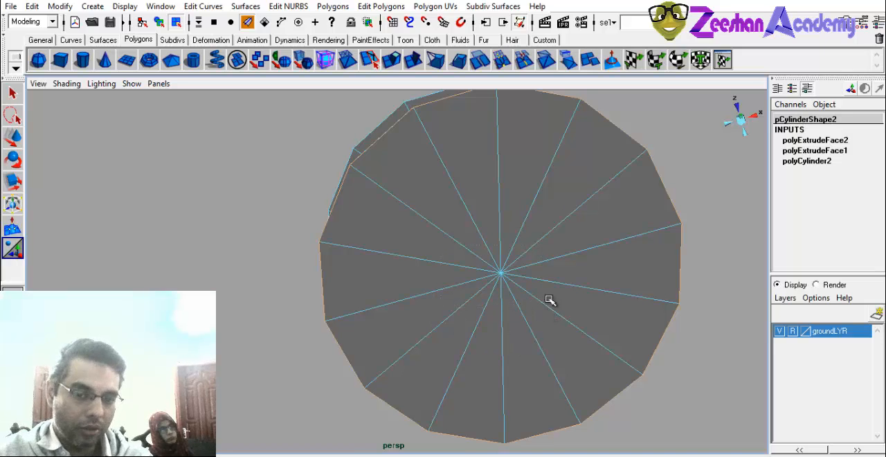
alt+drag(549, 299, 378, 273)
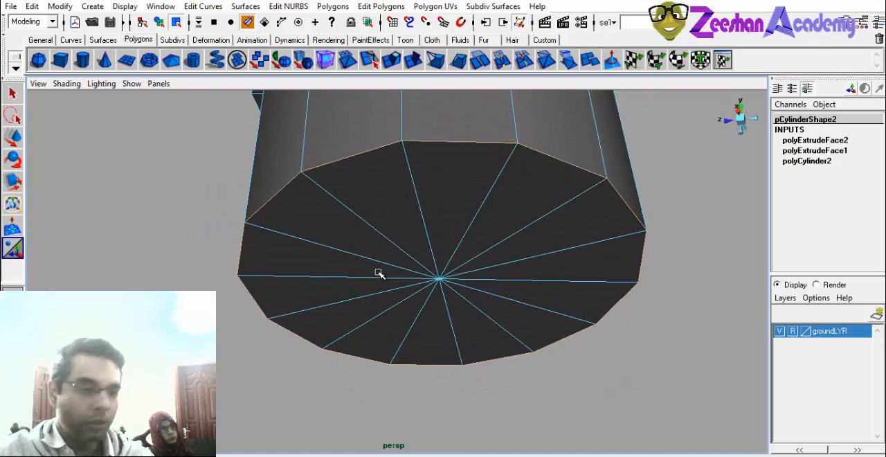
Bevel the selected bottom rim edges of the lower section.
click(333, 6)
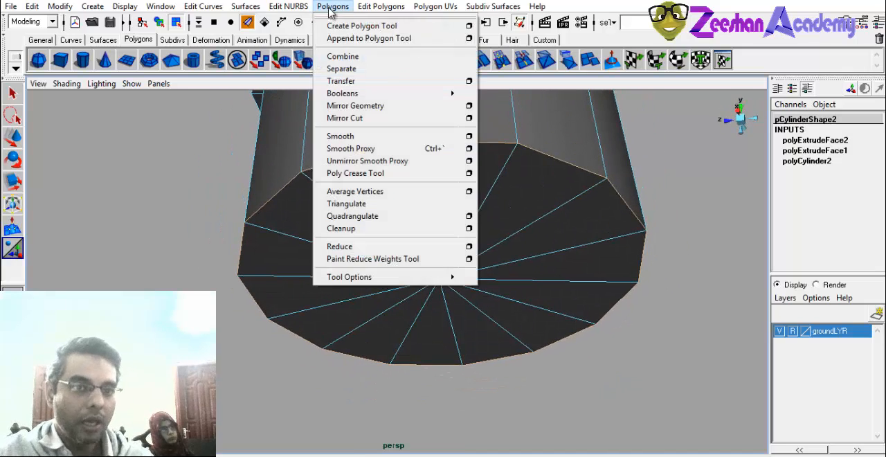
mouse_move(380, 6)
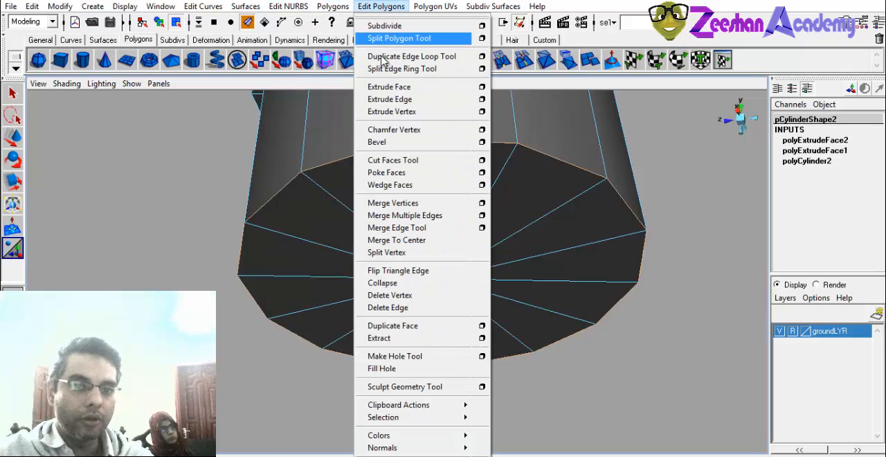
click(408, 163)
alt+drag(468, 254, 370, 324)
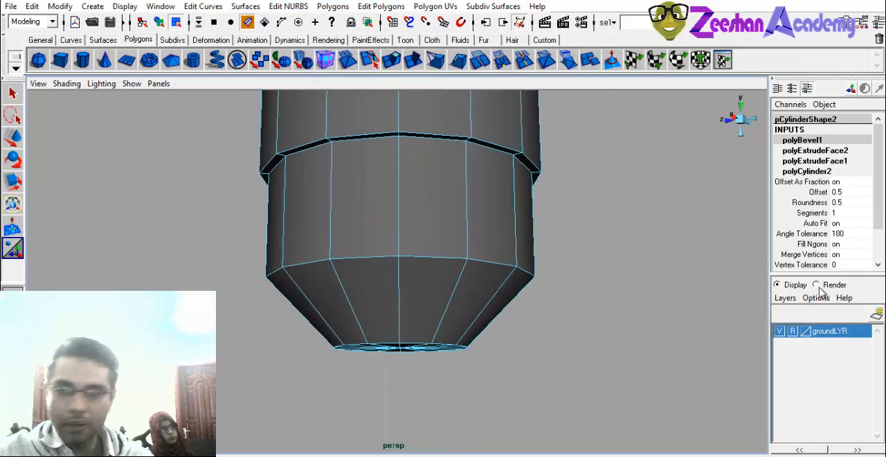
Set the bottom rim bevel's offset to 0.38 and its segments to 5.
click(818, 191)
mouse_move(549, 306)
middle_down()
mouse_move(568, 311)
mouse_move(538, 319)
middle_up()
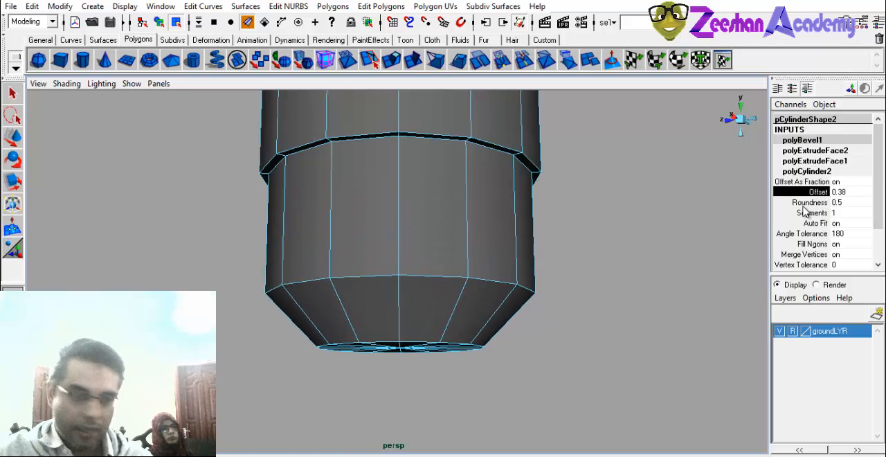
click(811, 202)
click(810, 212)
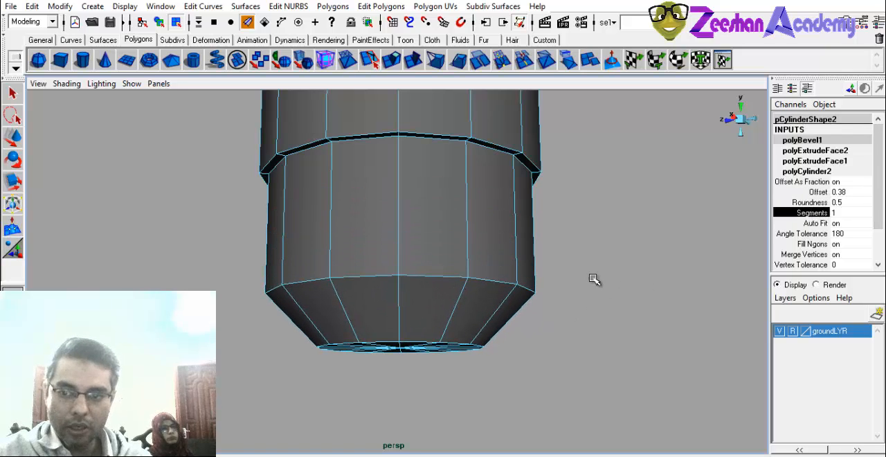
middle_drag(537, 301, 559, 311)
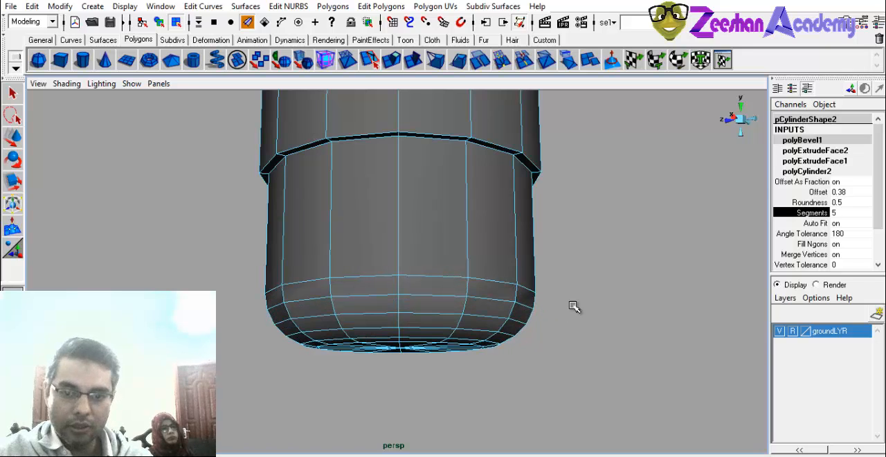
Set the bottom rim bevel's roundness to 1.
click(818, 202)
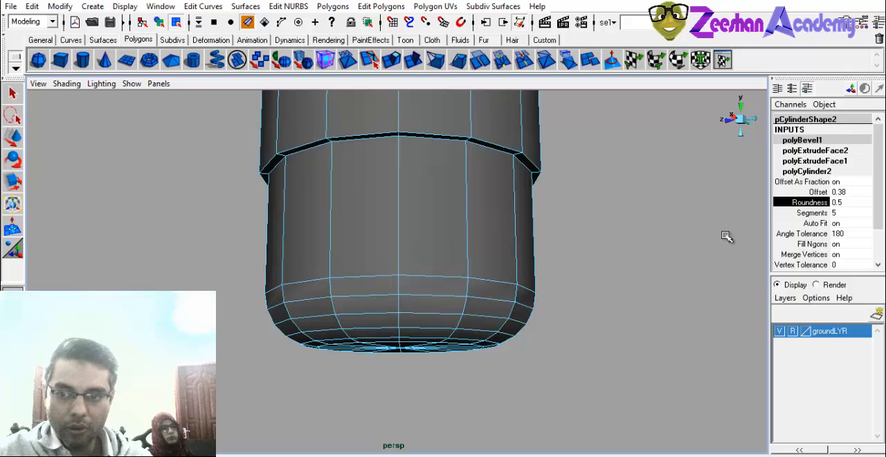
click(860, 201)
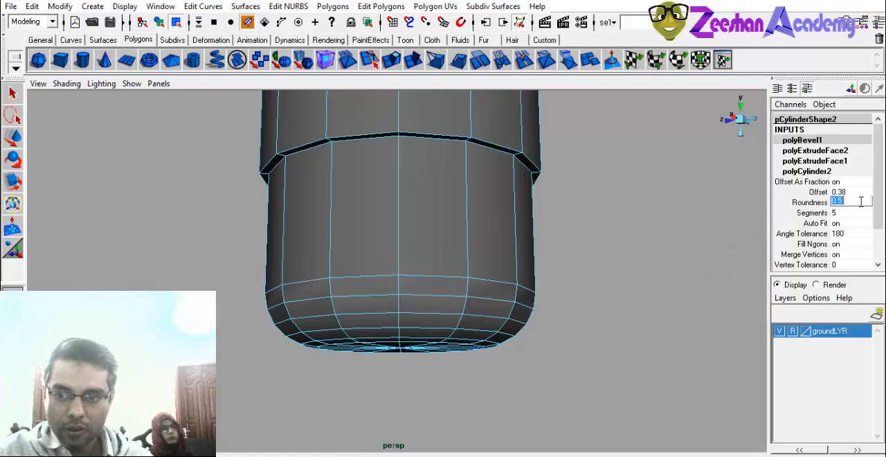
text(1)
key(Return)
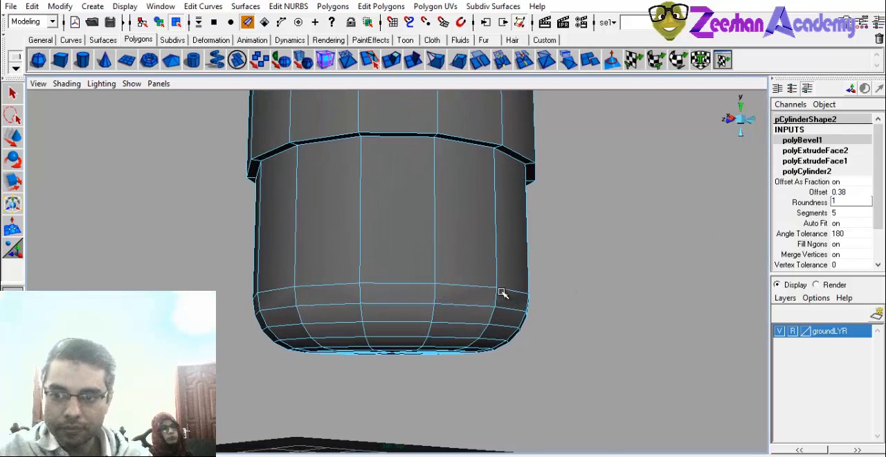
Deselect the model and examine the rounded bottom rim of the lower cylinder from several sides.
right_drag(430, 239, 512, 194)
click(602, 236)
alt+drag(602, 236, 368, 308)
scroll(540, 288, down, 4)
scroll(367, 309, up, 5)
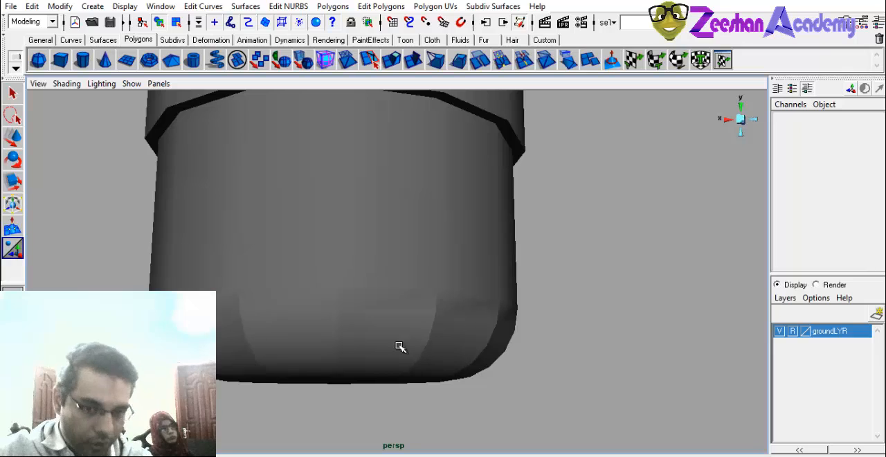
alt+drag(417, 318, 530, 260)
click(411, 293)
scroll(378, 302, down, 3)
click(548, 275)
alt+drag(381, 345, 224, 335)
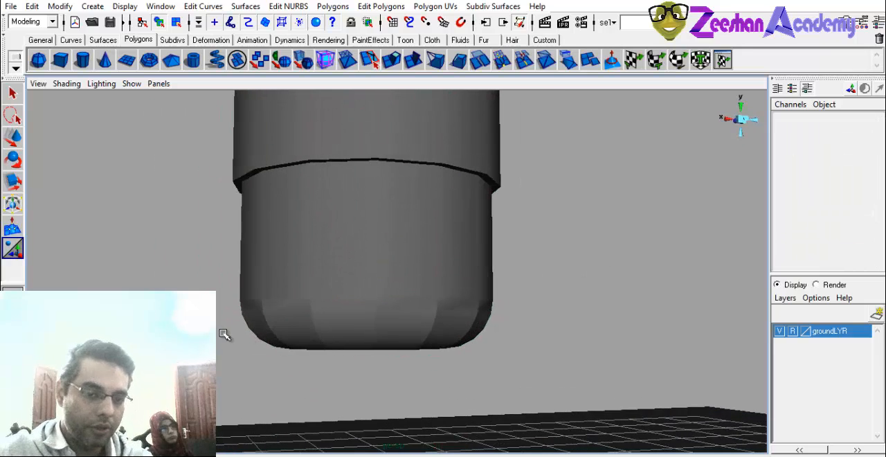
alt+drag(375, 322, 443, 328)
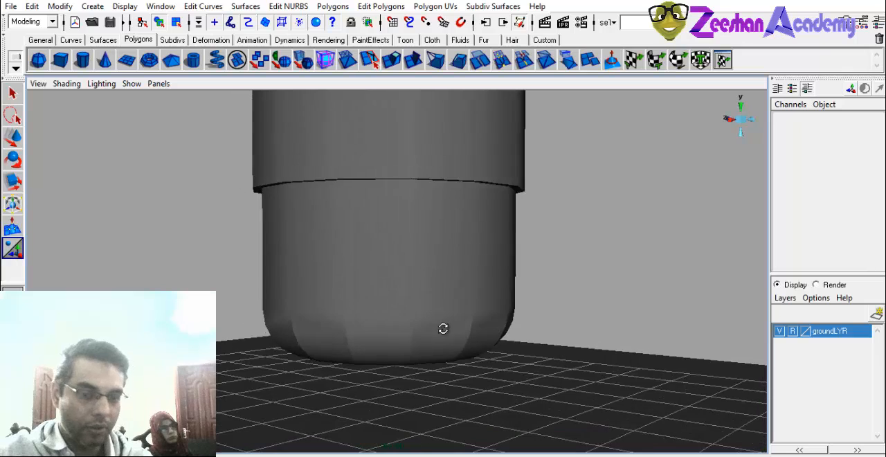
Select the lower cylinder and box-select the edges around the ledge where it narrows.
click(394, 243)
scroll(567, 267, down, 4)
alt+drag(567, 267, 393, 255)
scroll(344, 250, up, 5)
alt+middle_drag(405, 238, 456, 312)
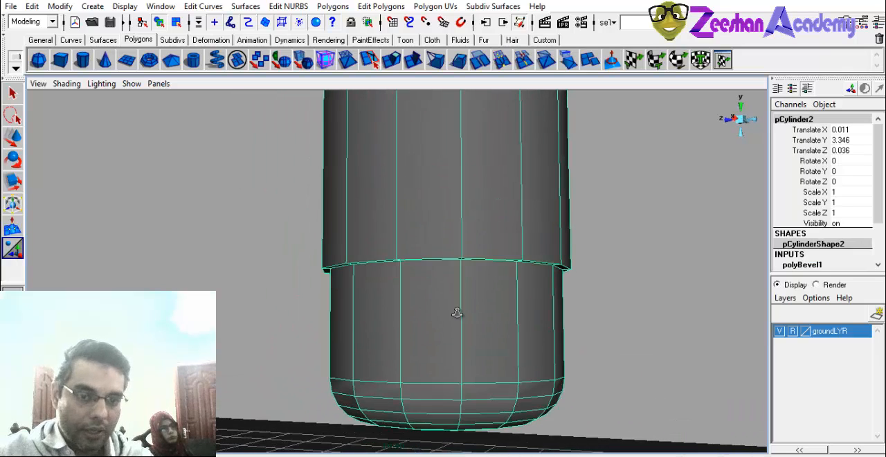
scroll(453, 291, up, 1)
right_drag(443, 247, 444, 210)
alt+drag(445, 210, 346, 267)
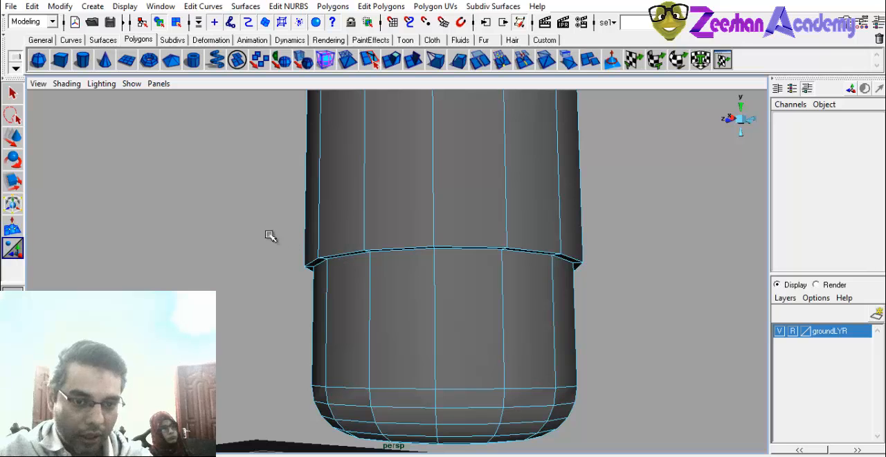
drag(250, 237, 684, 302)
alt+drag(489, 280, 585, 291)
Deselect the vertical side edges above and below the ledge, leaving only the ledge's own edges selected.
ctrl+drag(345, 157, 803, 164)
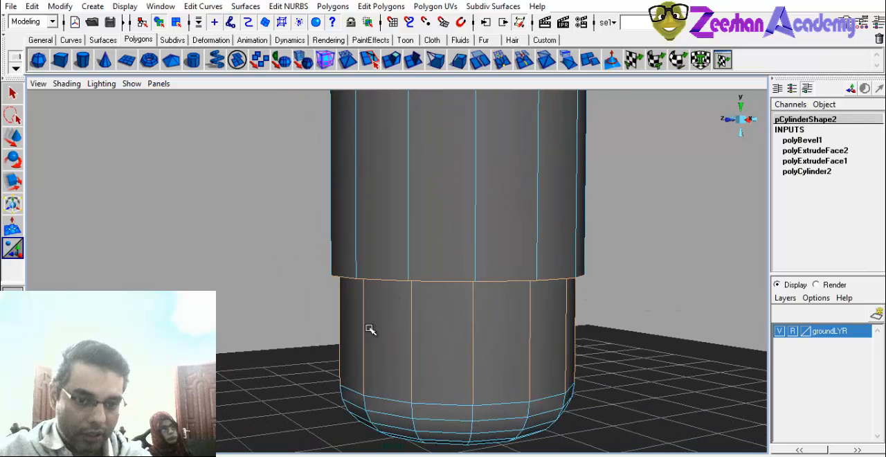
ctrl+drag(249, 326, 819, 339)
alt+drag(294, 299, 471, 275)
alt+right_drag(317, 272, 397, 288)
alt+drag(397, 289, 419, 230)
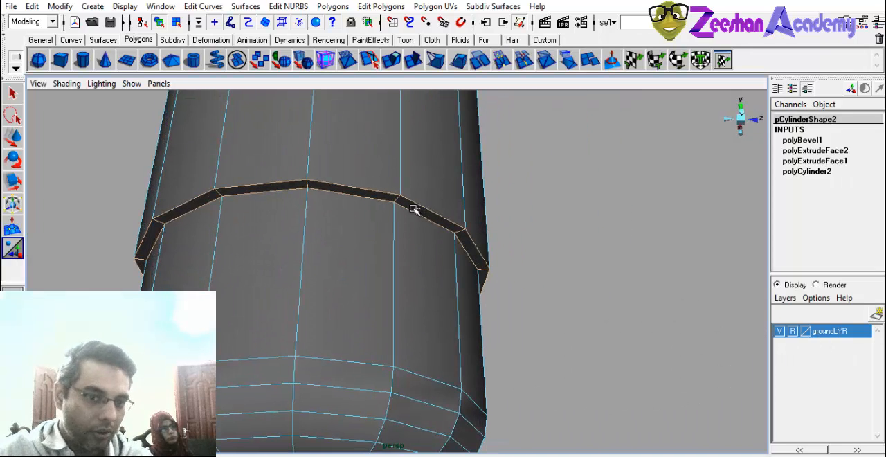
click(413, 210)
alt+drag(425, 316, 339, 294)
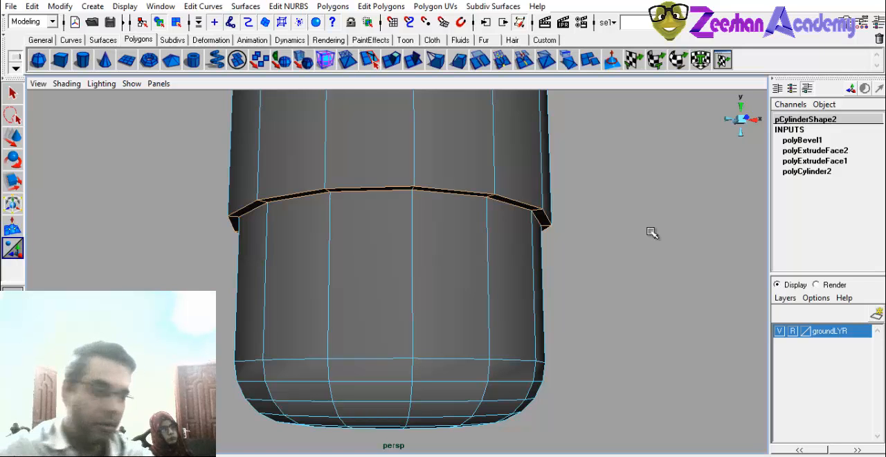
Box-select across the ledge again and remove the vertical side edges from the selection.
alt+drag(358, 284, 464, 281)
alt+right_drag(464, 281, 343, 305)
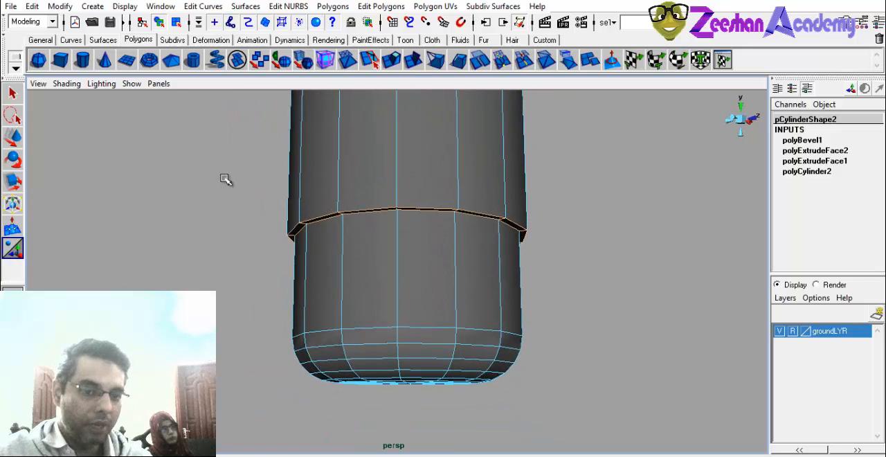
drag(243, 221, 669, 299)
alt+drag(494, 268, 491, 269)
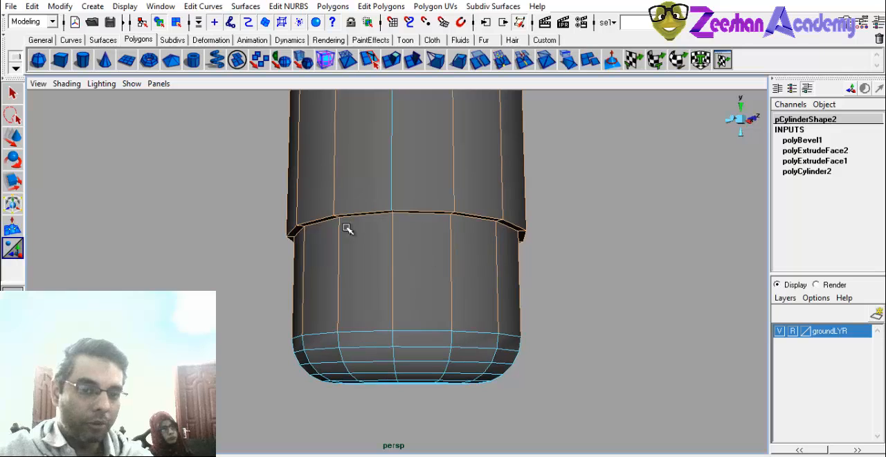
drag(235, 296, 626, 373)
alt+drag(565, 372, 557, 259)
Bevel the selected edges of the ledge on the lower cylinder.
click(332, 6)
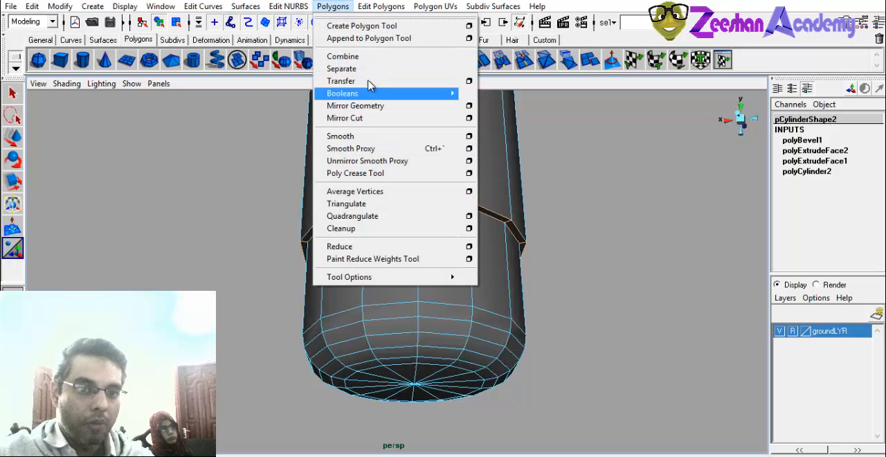
mouse_move(369, 6)
click(386, 141)
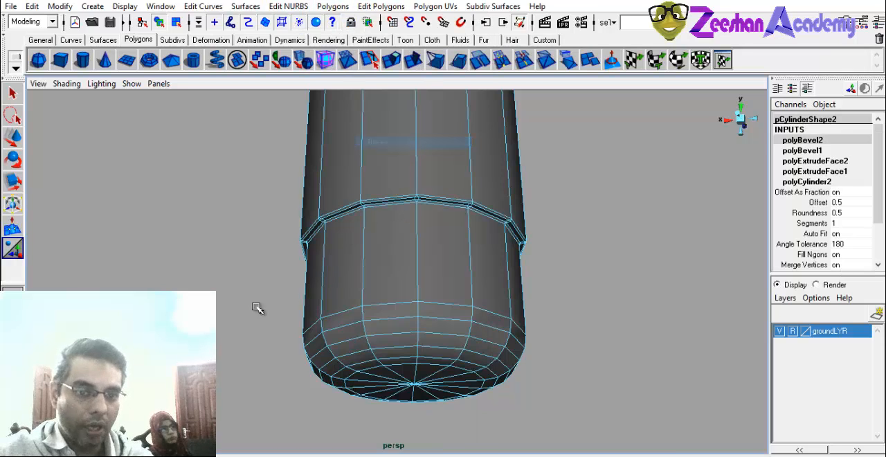
alt+drag(253, 306, 410, 347)
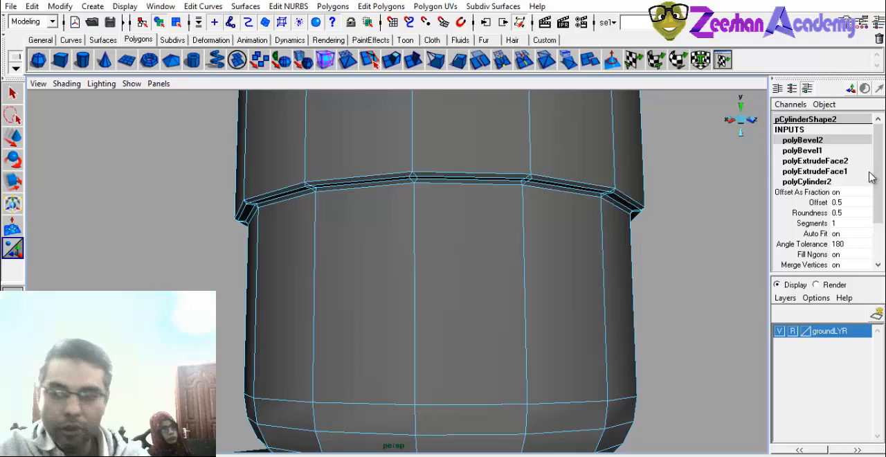
Set the ledge bevel's offset to 0.38.
click(818, 202)
middle_drag(484, 247, 464, 247)
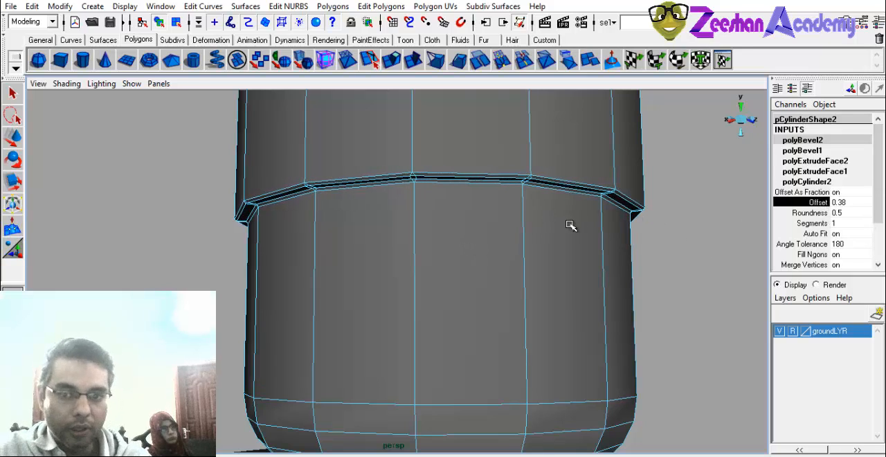
alt+drag(570, 226, 504, 251)
right_drag(469, 230, 520, 213)
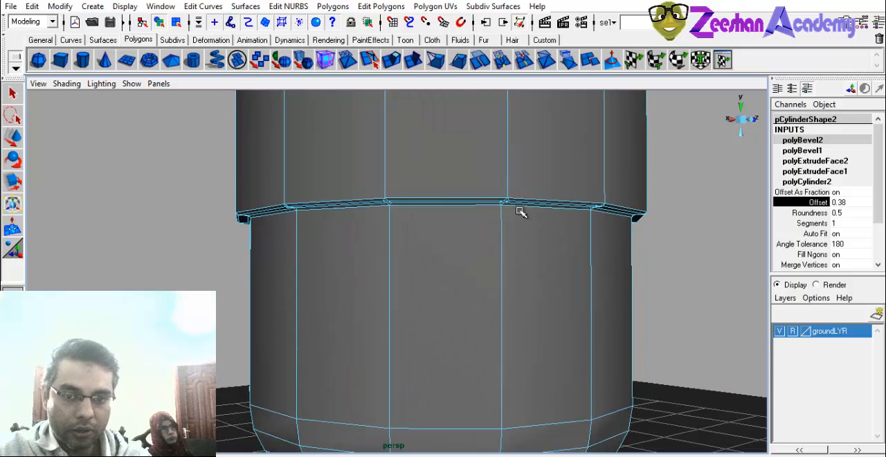
Box-select the lower cylinder's top rim edges, deselecting the vertical side edges and the cap's spokes.
click(686, 259)
alt+drag(686, 259, 377, 265)
click(371, 256)
alt+right_drag(372, 256, 477, 237)
alt+middle_drag(477, 238, 499, 300)
alt+drag(498, 300, 415, 320)
alt+right_drag(415, 320, 481, 312)
right_drag(413, 263, 415, 233)
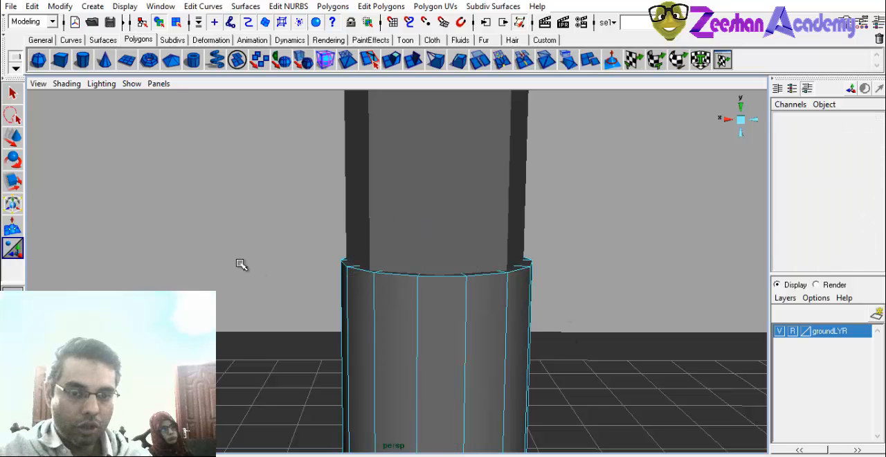
drag(267, 207, 303, 294)
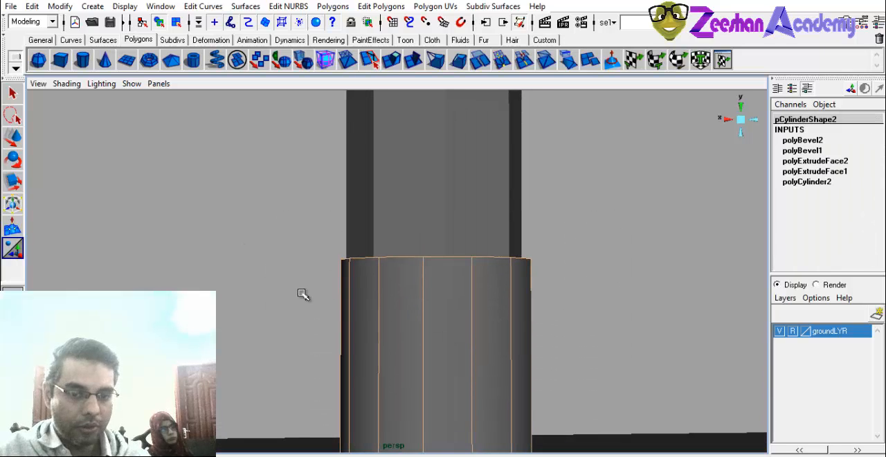
alt+drag(687, 346, 460, 350)
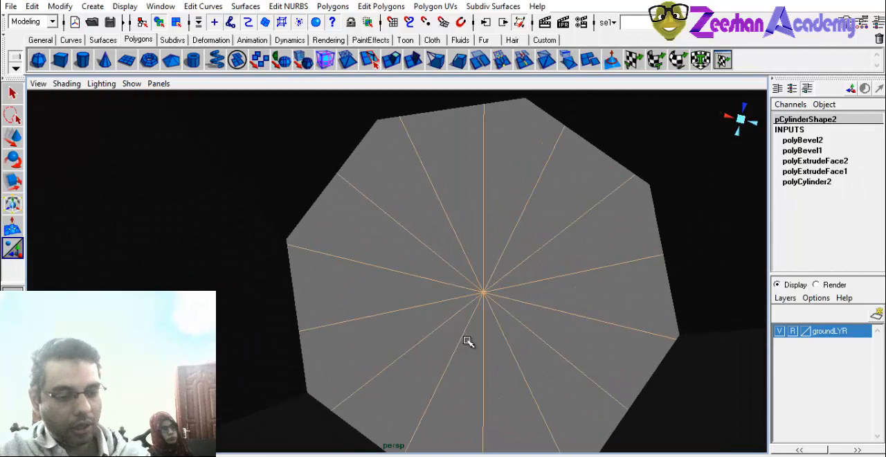
alt+drag(628, 345, 387, 299)
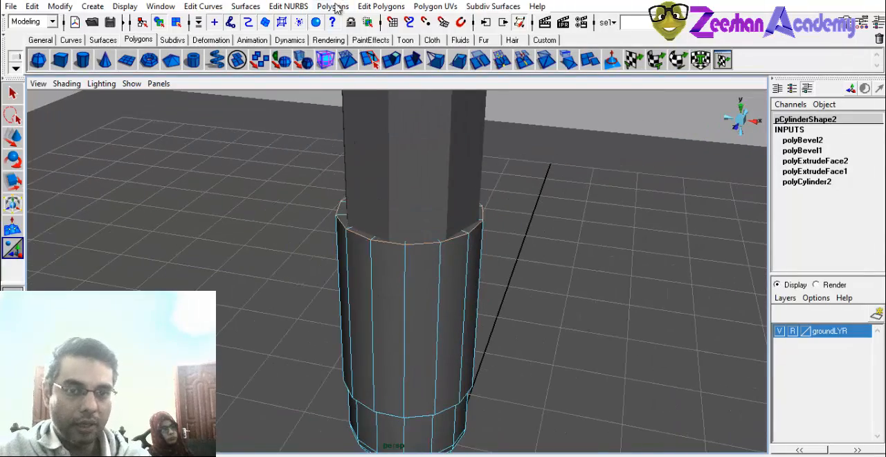
Bevel the selected top rim edges of the lower cylinder.
click(333, 6)
mouse_move(380, 6)
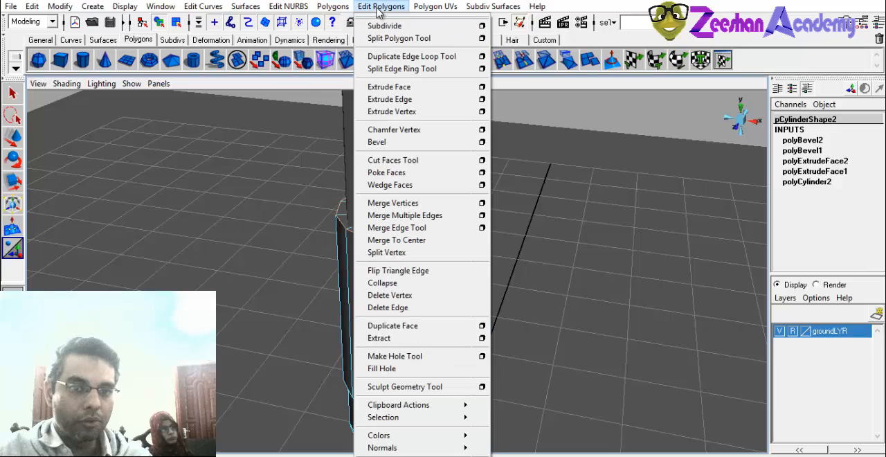
click(410, 142)
mouse_move(435, 297)
alt+mouse_down()
mouse_move(397, 294)
mouse_move(430, 285)
alt+mouse_up()
Set the top rim bevel's offset to 0.02 and deselect the model to check the narrow bevel.
click(817, 212)
middle_drag(462, 270, 428, 260)
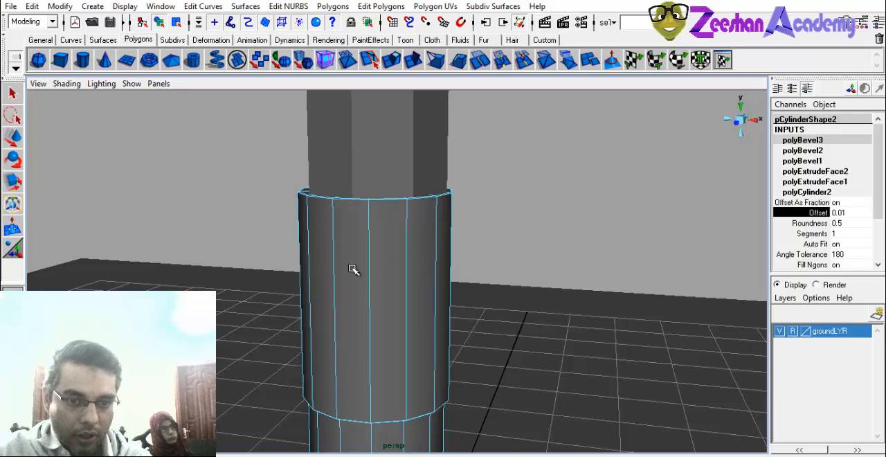
alt+right_drag(353, 269, 434, 312)
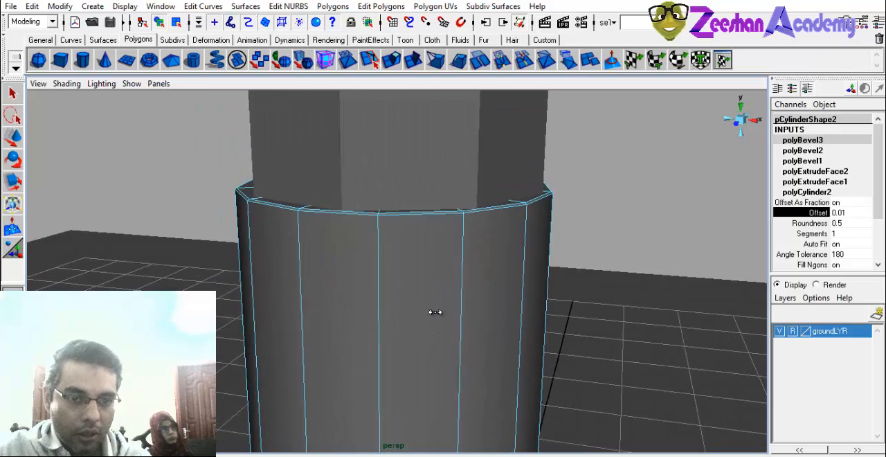
middle_drag(435, 312, 436, 314)
alt+drag(590, 287, 496, 231)
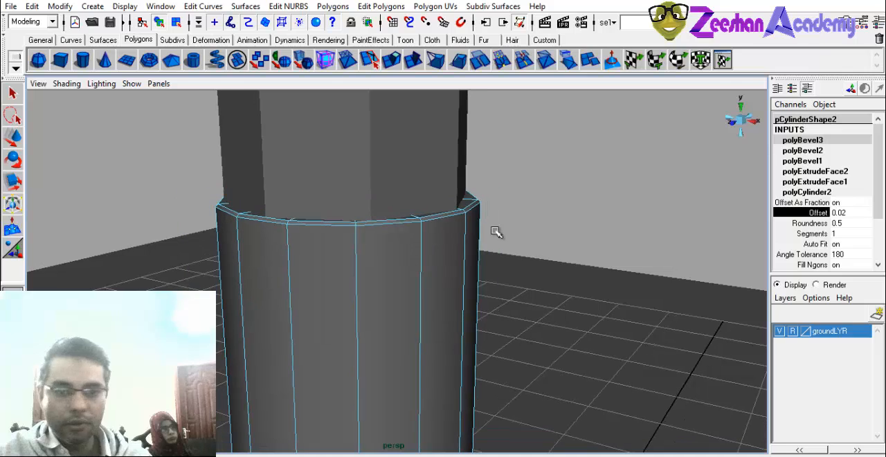
right_drag(450, 234, 484, 206)
click(558, 215)
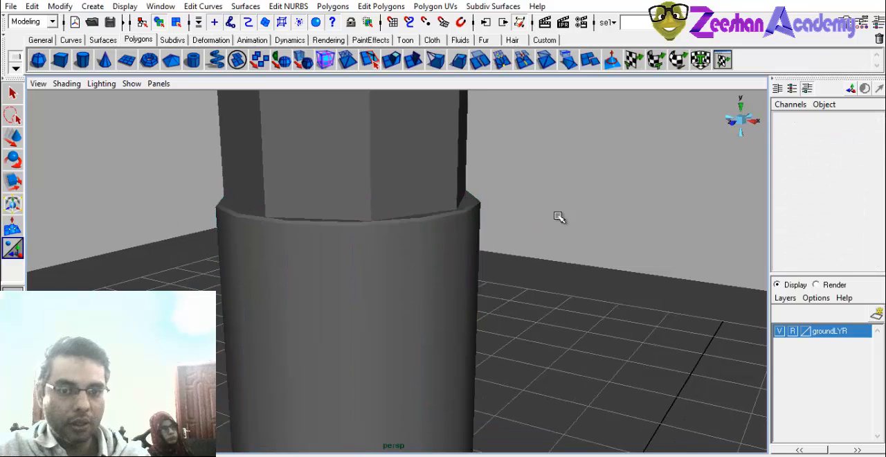
alt+right_drag(558, 216, 404, 292)
alt+drag(403, 293, 513, 216)
click(440, 218)
alt+drag(500, 260, 526, 310)
Select the lower cylinder and keep the polygon editing commands open in a floating window beside the model.
click(417, 278)
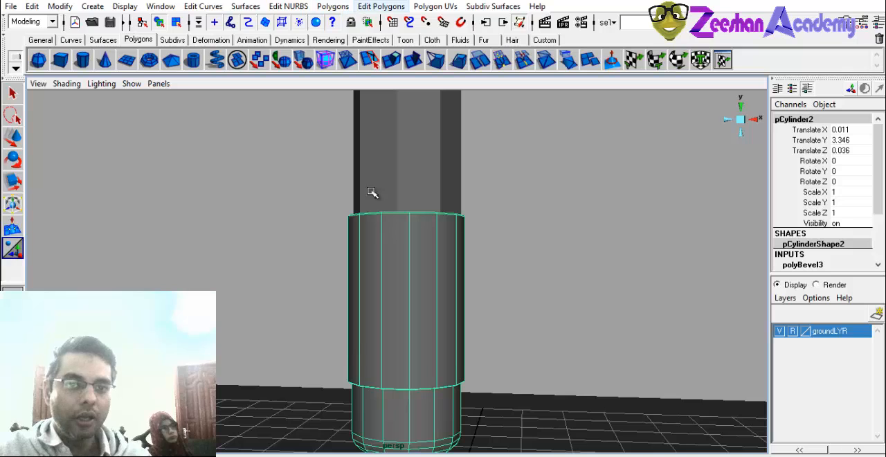
click(380, 6)
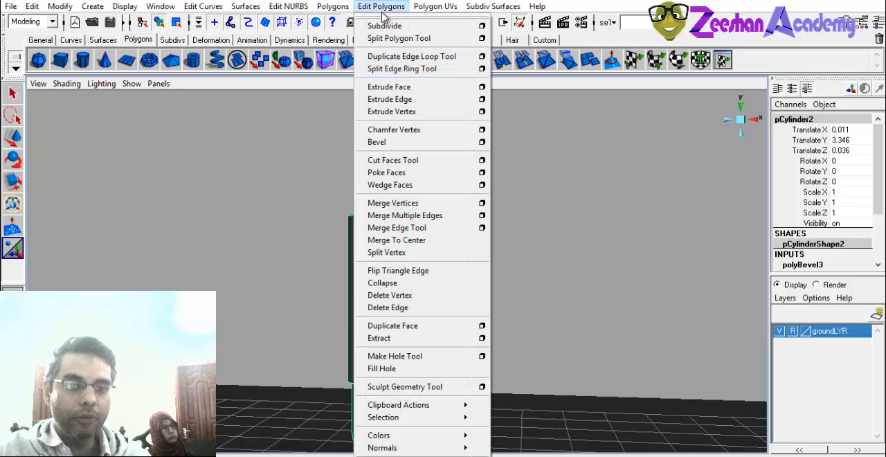
click(391, 16)
drag(401, 6, 689, 21)
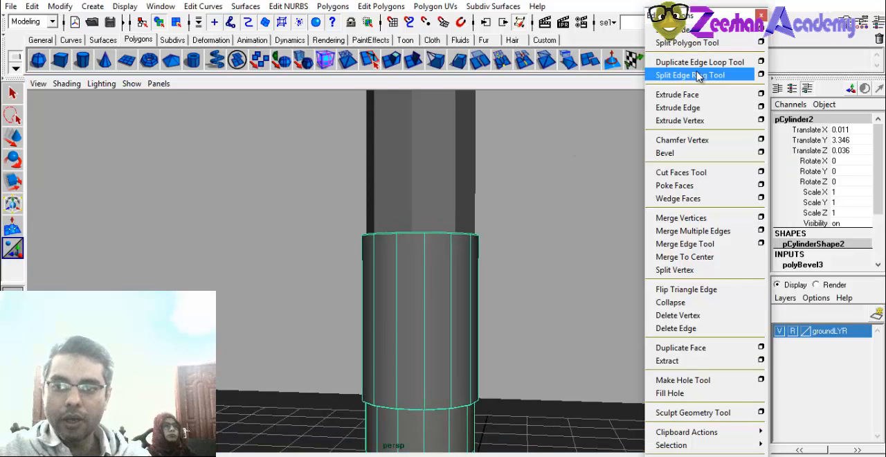
Insert two closely spaced edge loops around the lower cylinder just below its top rim with the Split Edge Ring Tool.
click(700, 76)
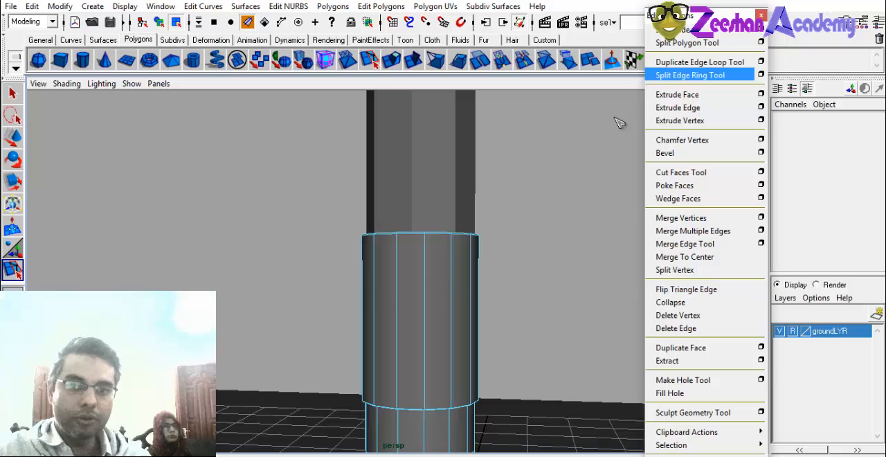
click(398, 260)
click(397, 267)
alt+drag(385, 304, 383, 308)
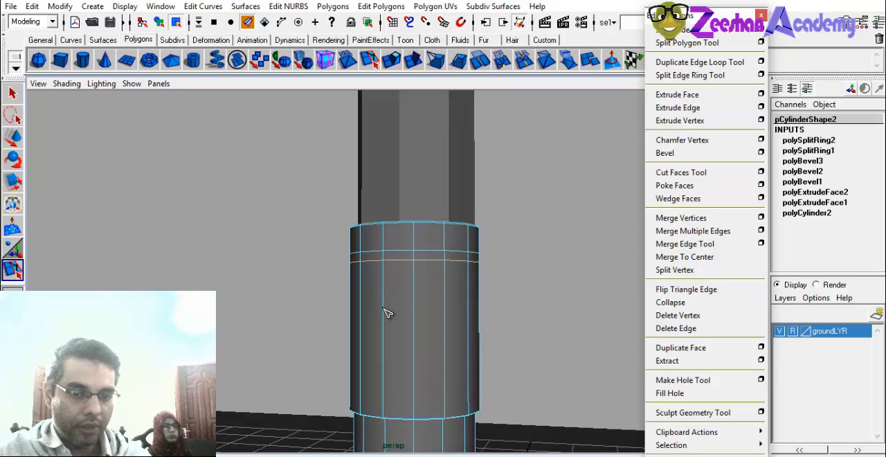
Insert two more pairs of closely spaced edge loops around the middle and lower part of the wide section.
click(386, 312)
click(387, 319)
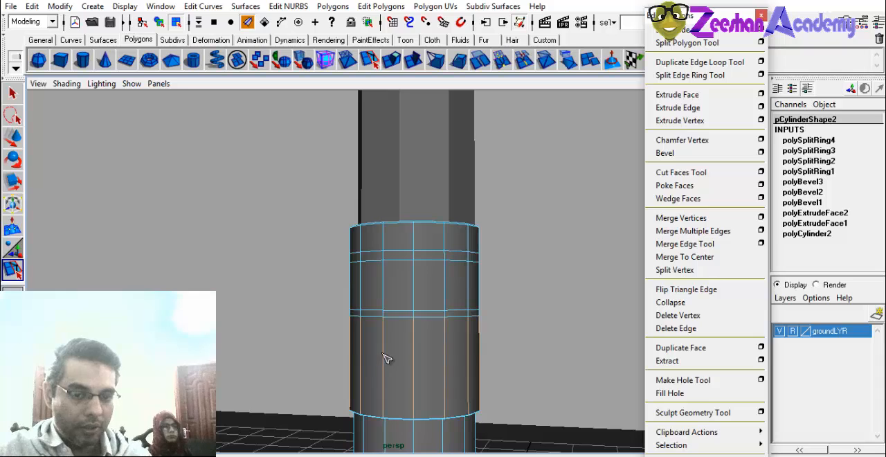
click(386, 358)
click(385, 371)
alt+drag(385, 372, 376, 375)
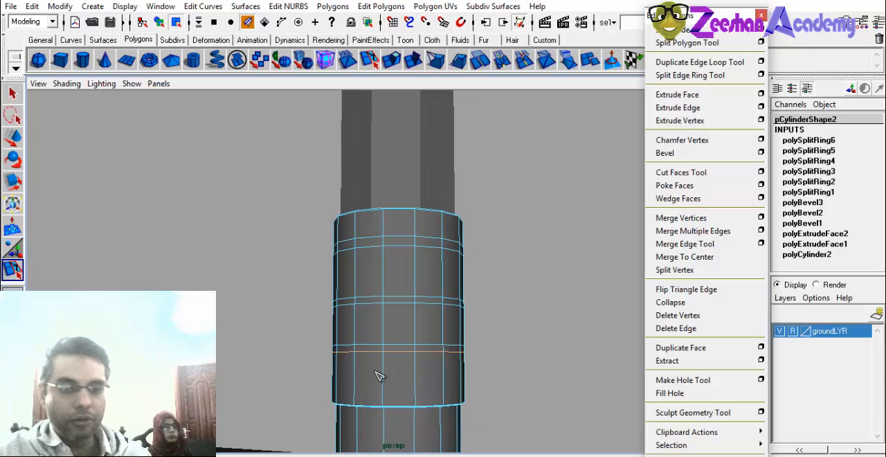
alt+drag(477, 332, 479, 334)
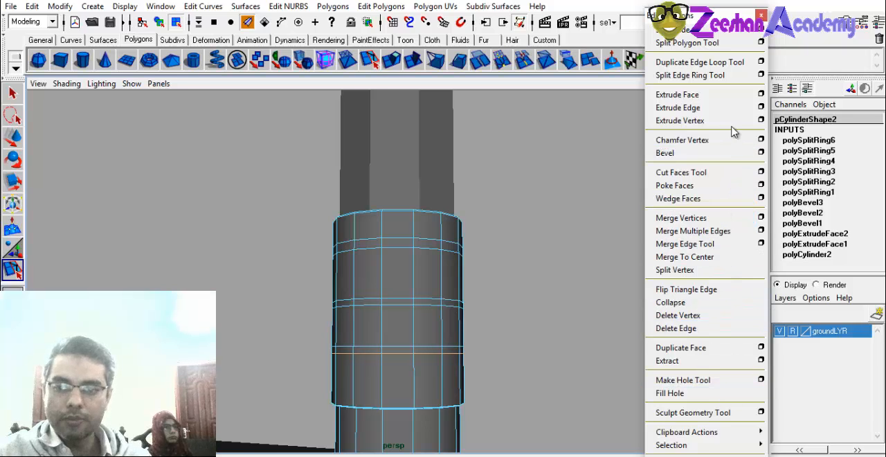
Undo all the split edge loops on the lower cylinder, with the Duplicate Edge Loop Tool active.
click(735, 63)
scroll(449, 296, up, 1)
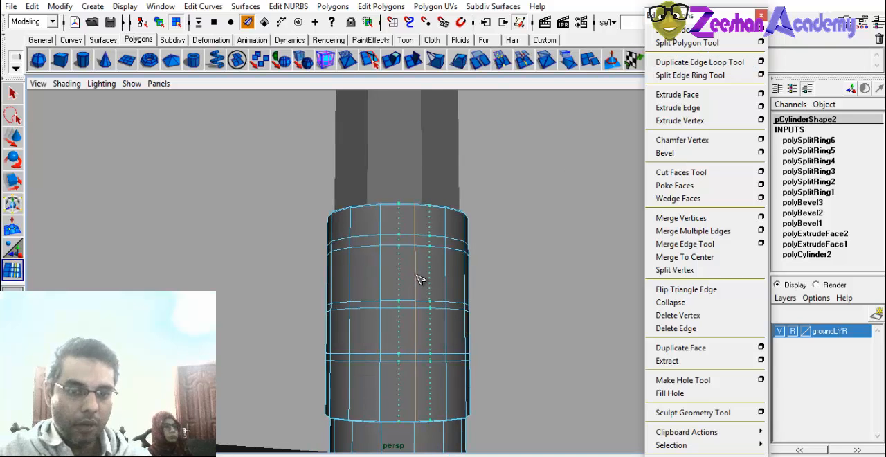
alt+drag(419, 290, 435, 351)
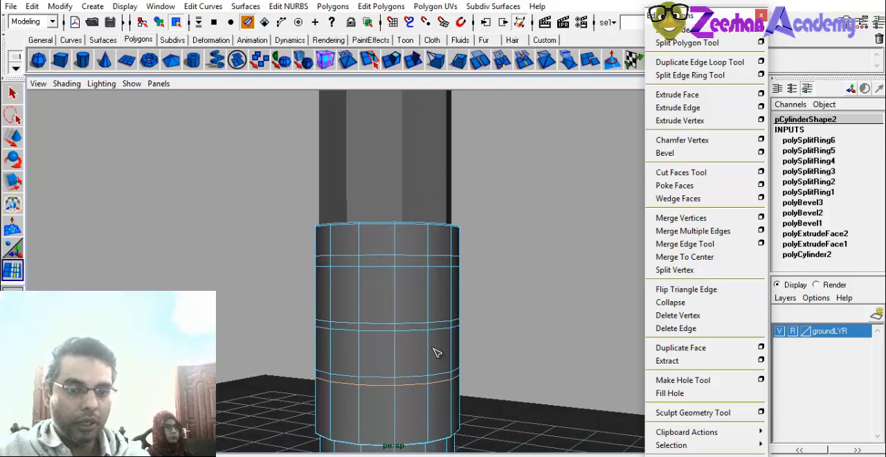
key(ctrl+z)
key(ctrl+z)
key(ctrl+z)
key(ctrl+z)
key(ctrl+z)
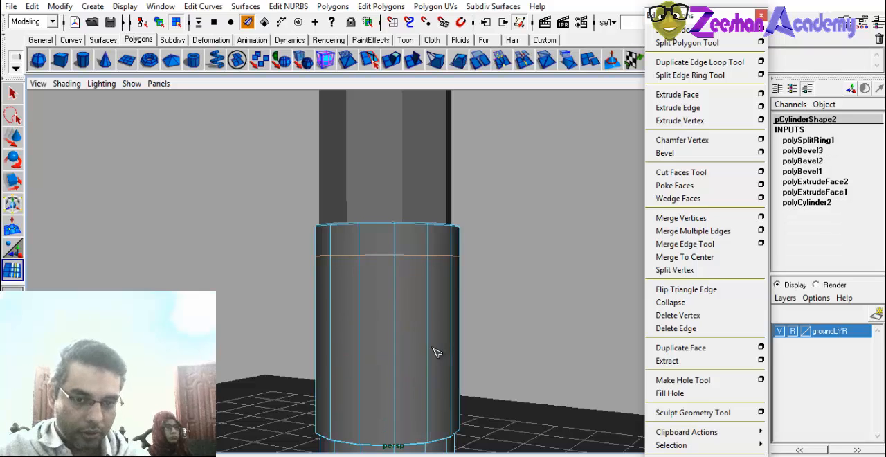
key(ctrl+z)
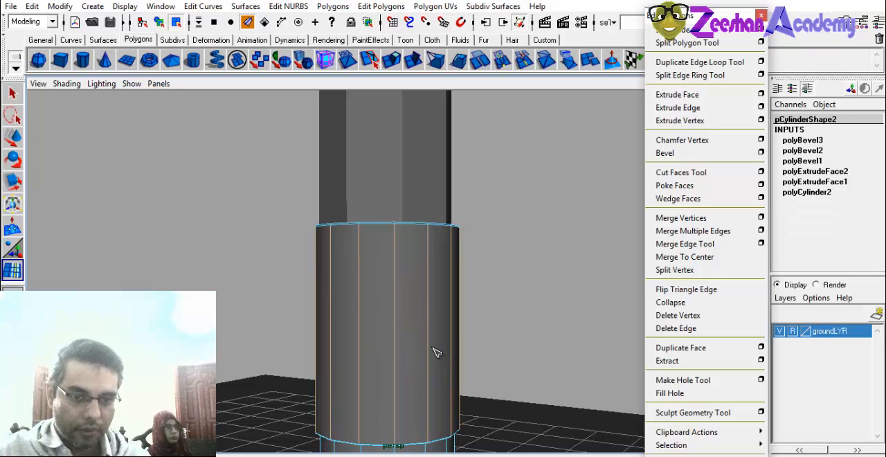
Try duplicating a vertical edge and a lower ledge edge of the cylinder with the Duplicate Edge Loop Tool, undoing each attempt.
click(695, 72)
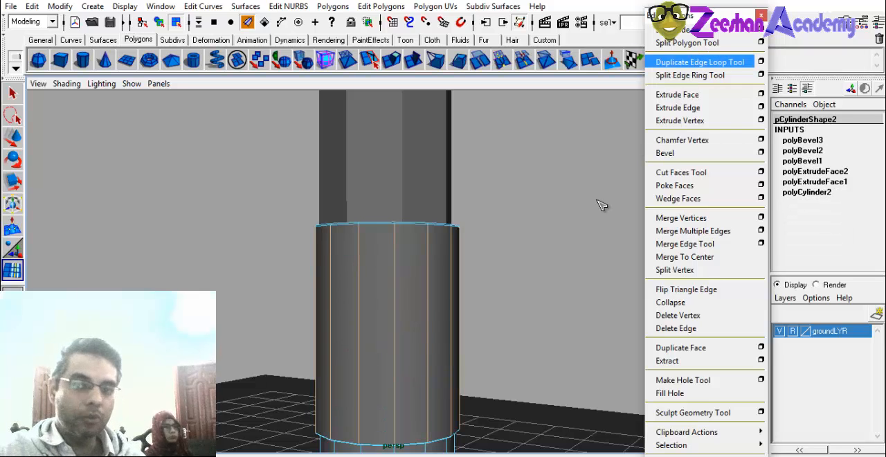
click(407, 325)
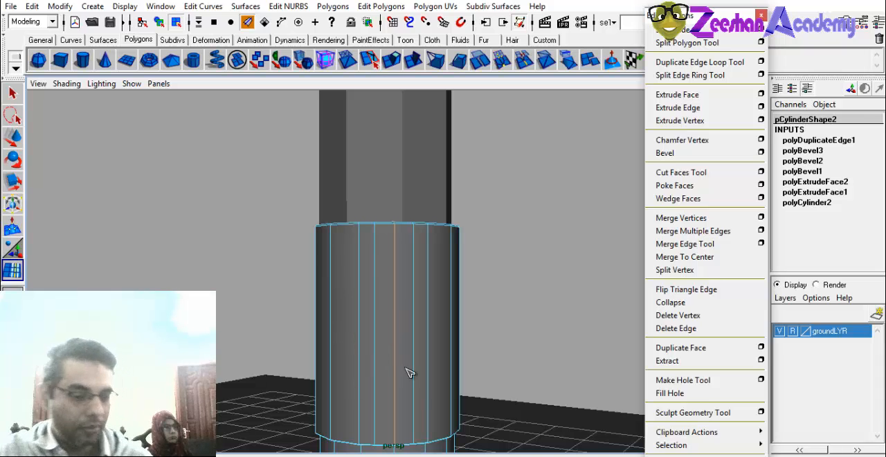
key(ctrl+z)
alt+drag(378, 441, 387, 406)
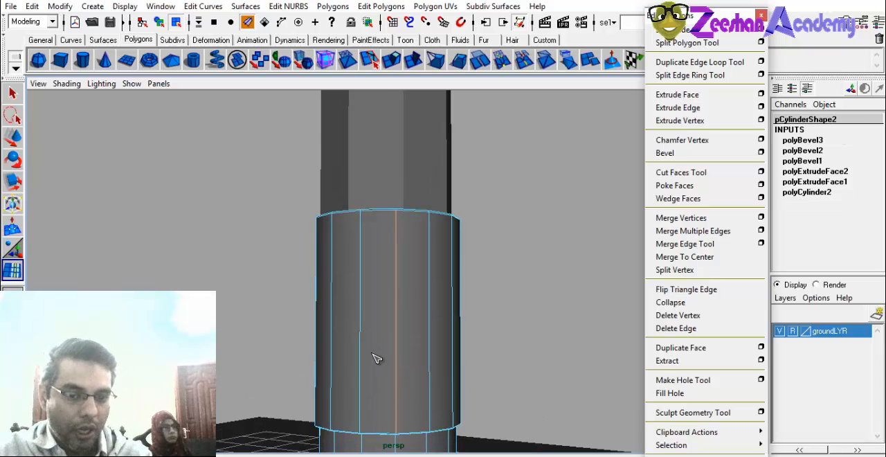
alt+drag(369, 435, 375, 409)
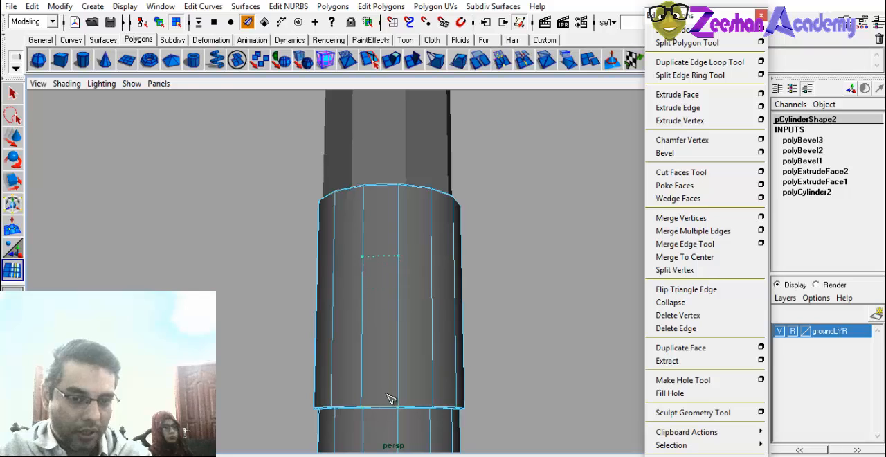
click(384, 403)
alt+right_drag(361, 427, 422, 371)
alt+middle_drag(422, 371, 448, 336)
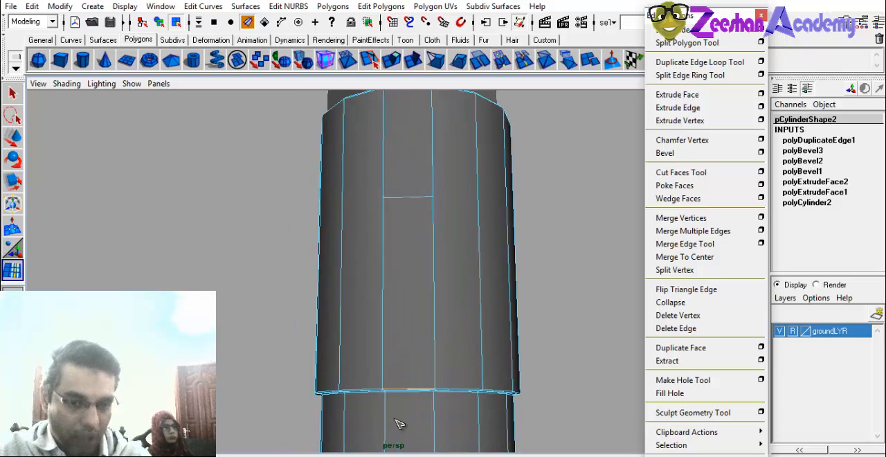
key(ctrl+z)
alt+drag(387, 308, 392, 351)
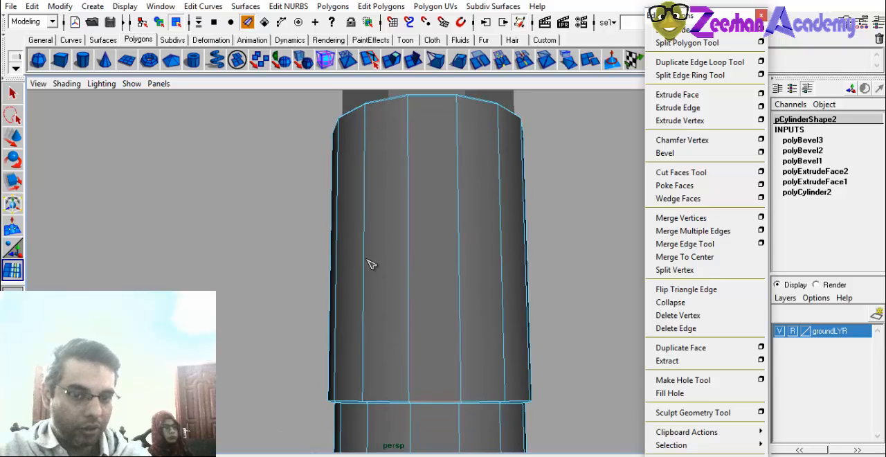
Insert two closely spaced edge loops just below the lower cylinder's top rim with the Split Edge Ring Tool.
alt+drag(369, 264, 450, 337)
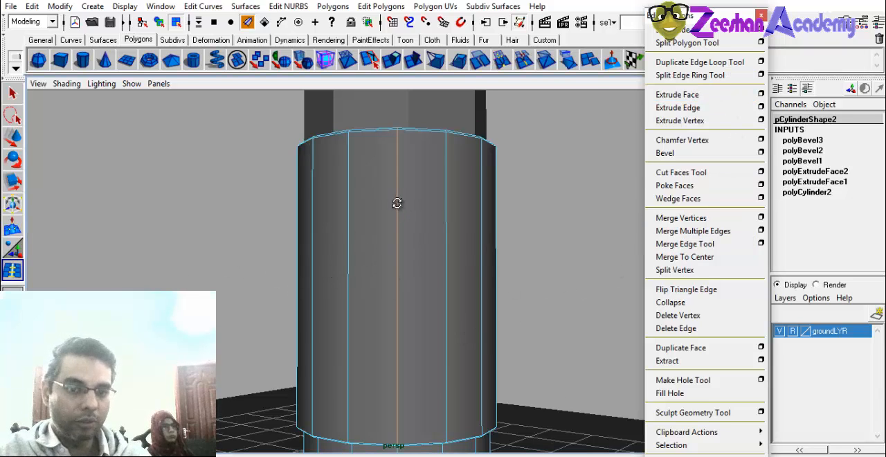
alt+drag(397, 202, 372, 209)
click(399, 179)
alt+drag(398, 178, 391, 190)
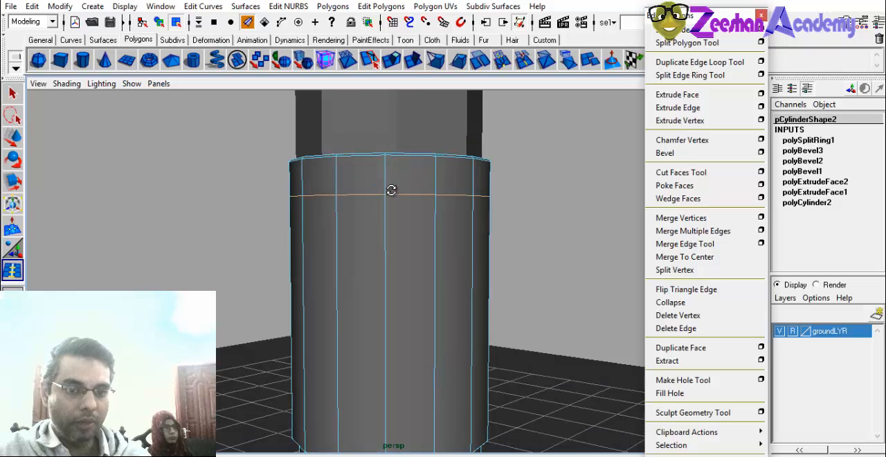
click(386, 227)
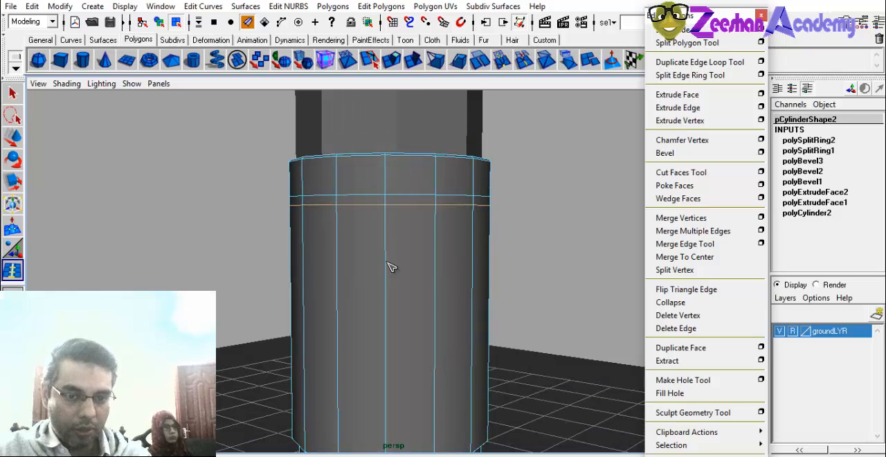
Insert a second pair of edge loops below the first and move its lower loop slightly along the vertical axis.
click(391, 268)
click(387, 272)
alt+drag(388, 272, 392, 293)
key(w)
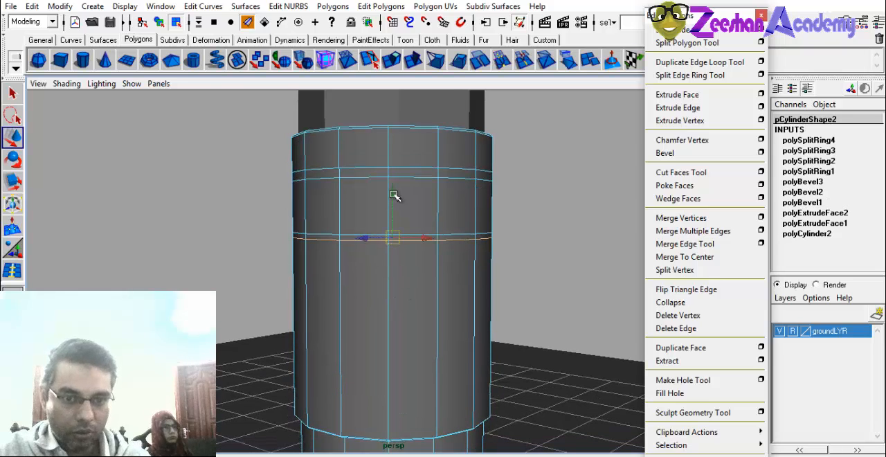
alt+drag(397, 198, 402, 224)
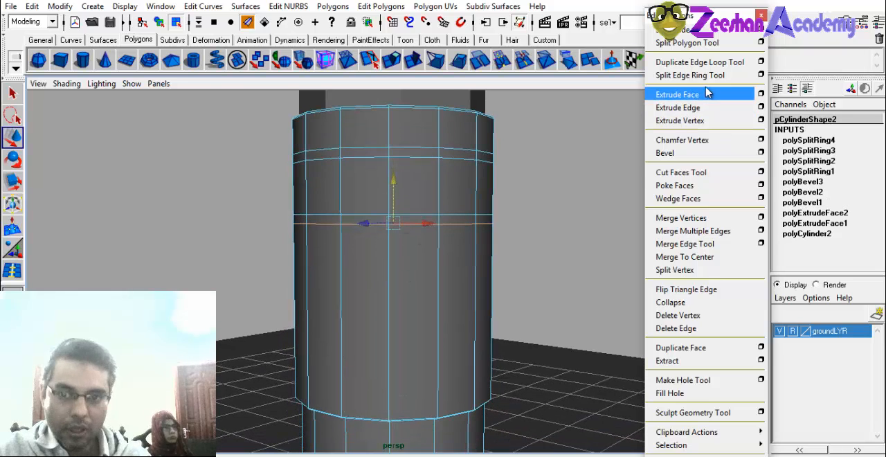
Insert a third pair of edge loops below the second and adjust the height of its lower loop.
key(y)
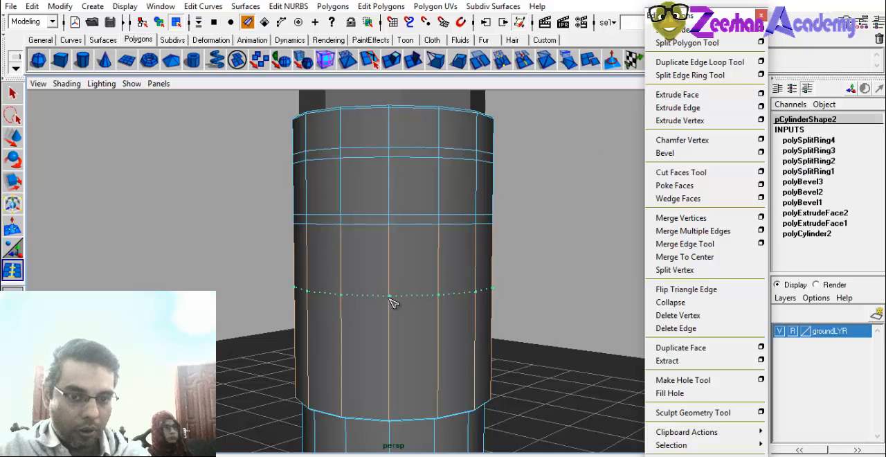
click(389, 297)
click(392, 309)
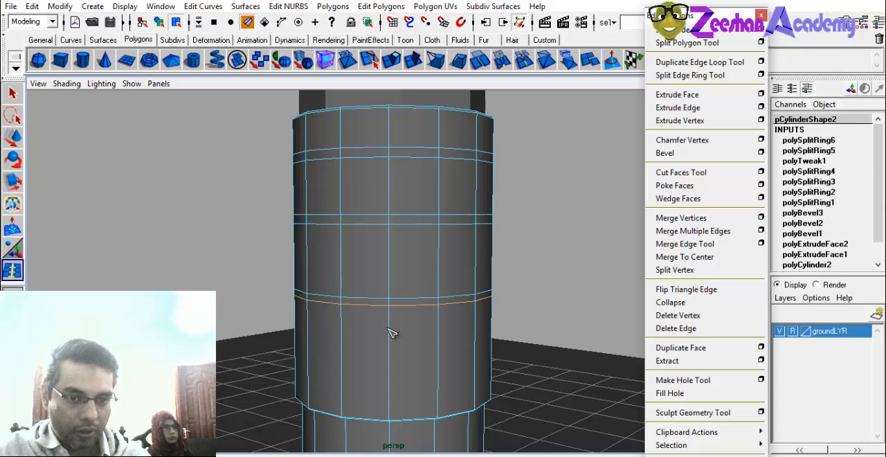
alt+middle_drag(379, 338, 394, 311)
key(w)
drag(407, 225, 407, 228)
Insert a fourth pair of closely spaced edge loops just above the lower cylinder's ledge.
key(y)
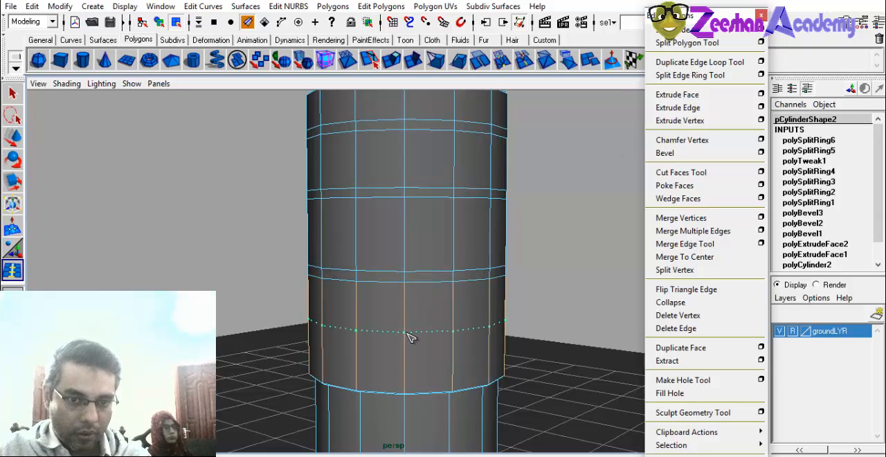
drag(409, 336, 410, 357)
key(space)
key(space)
Leave the edge splitting tool and switch the lower cylinder to face selection.
key(q)
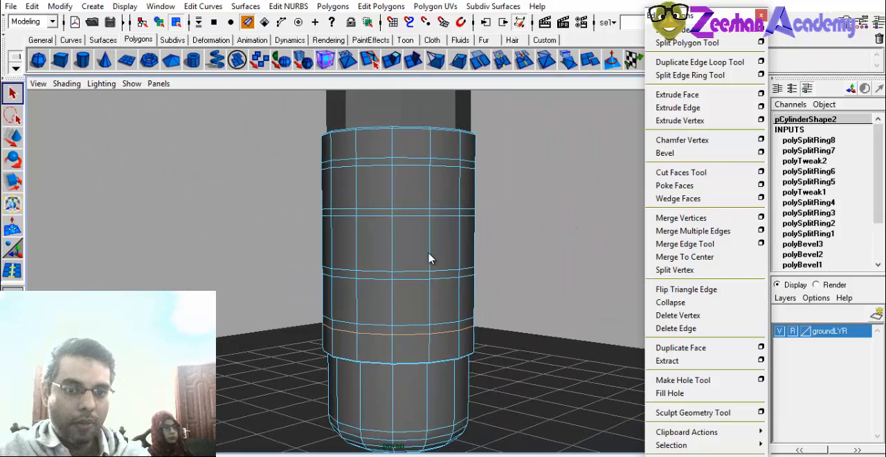
alt+drag(429, 256, 377, 266)
right_drag(417, 172, 421, 205)
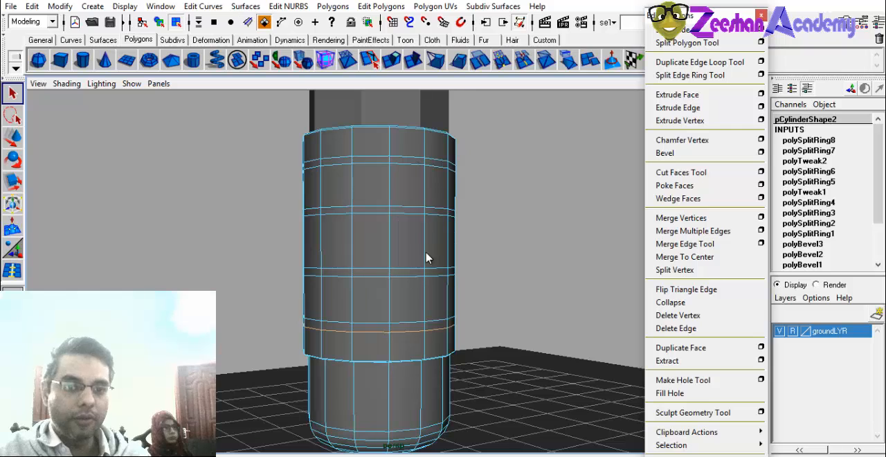
Select faces of the second narrow band one by one around the lower cylinder, undoing the last pick.
alt+drag(328, 214, 453, 231)
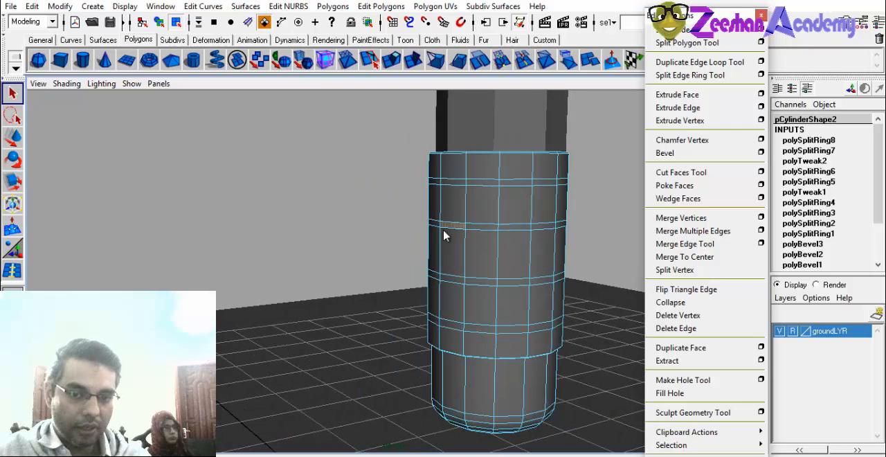
alt+middle_drag(443, 236, 389, 247)
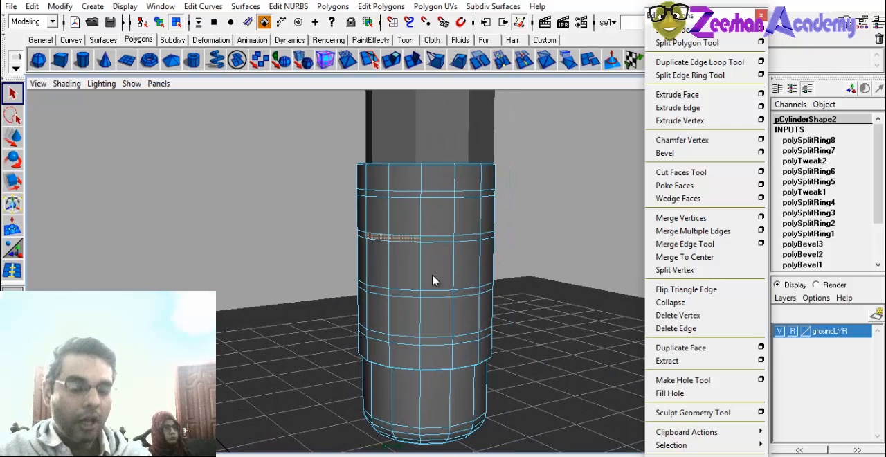
alt+middle_drag(433, 280, 391, 275)
alt+right_drag(312, 249, 376, 236)
click(375, 229)
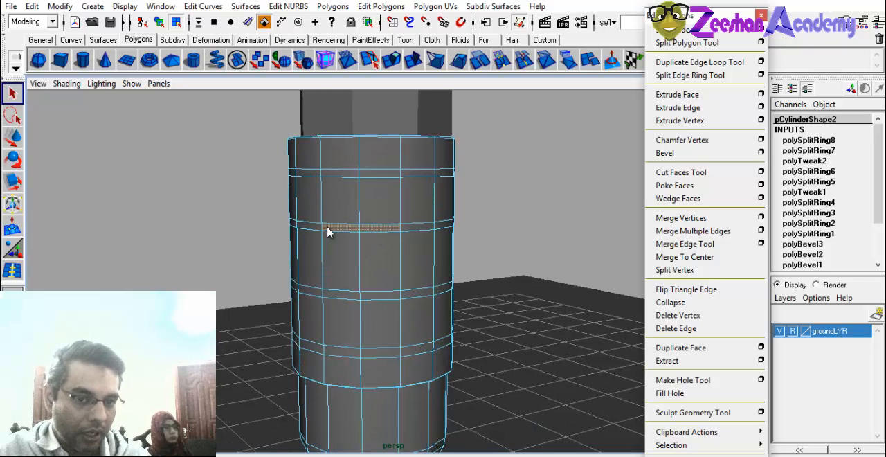
alt+drag(323, 231, 192, 223)
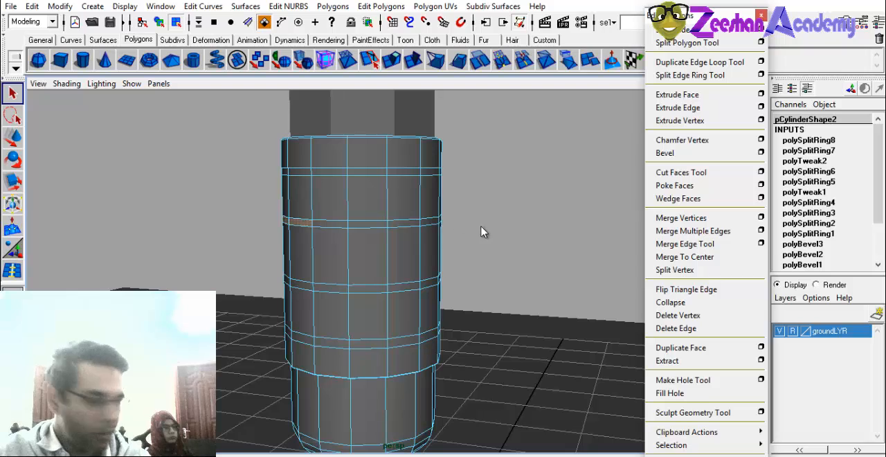
alt+middle_drag(386, 204, 388, 187)
click(352, 202)
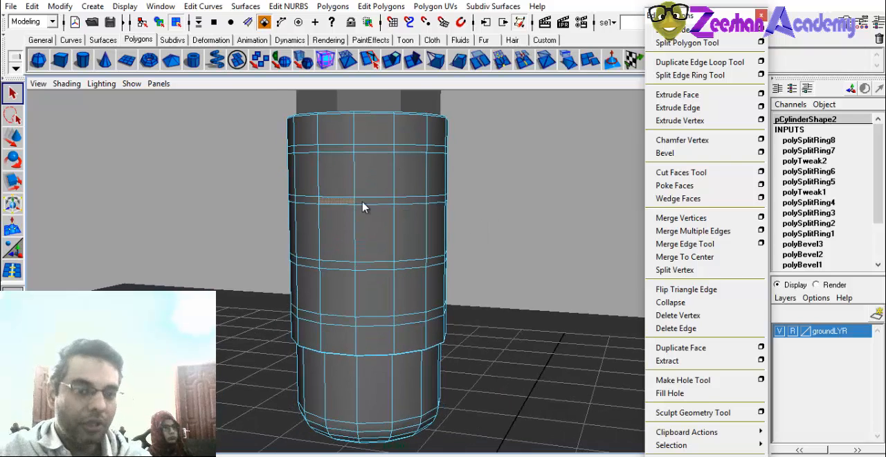
shift+click(377, 205)
alt+drag(398, 232, 273, 233)
shift+click(404, 199)
key(ctrl+z)
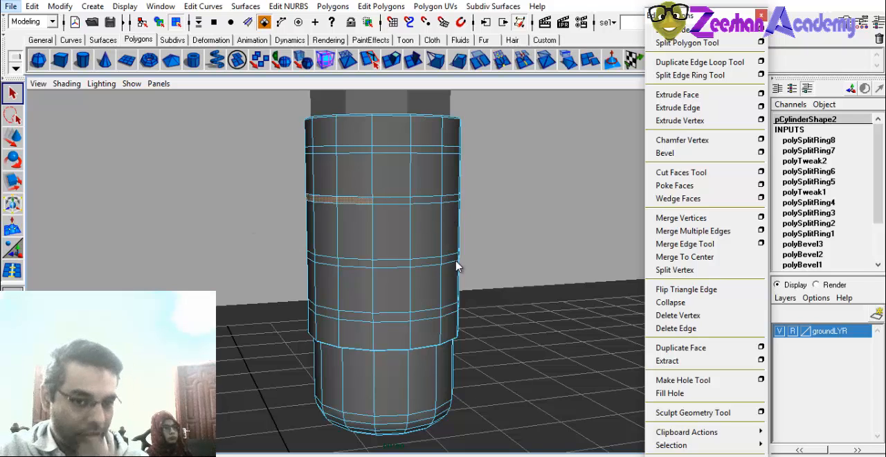
Close the floating polygon editing window and enlarge the front view to fill the workspace.
key(space)
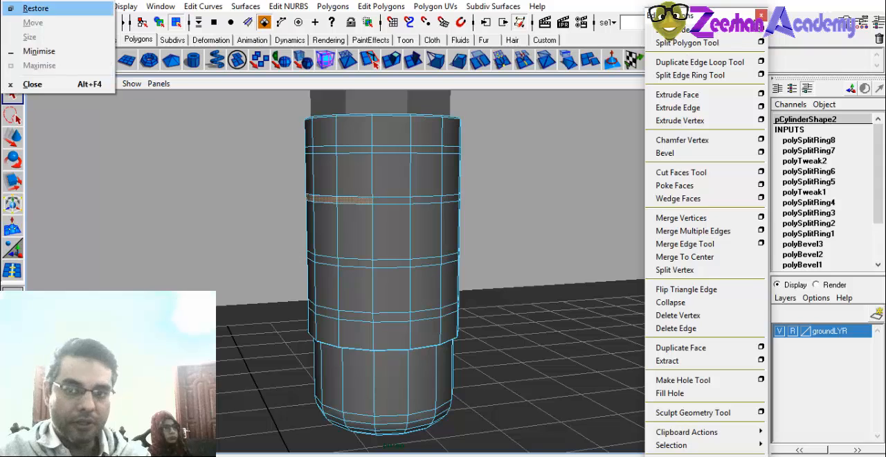
click(760, 15)
alt+middle_drag(369, 257, 336, 248)
key(space)
alt+middle_drag(554, 359, 533, 426)
alt+middle_drag(275, 344, 264, 383)
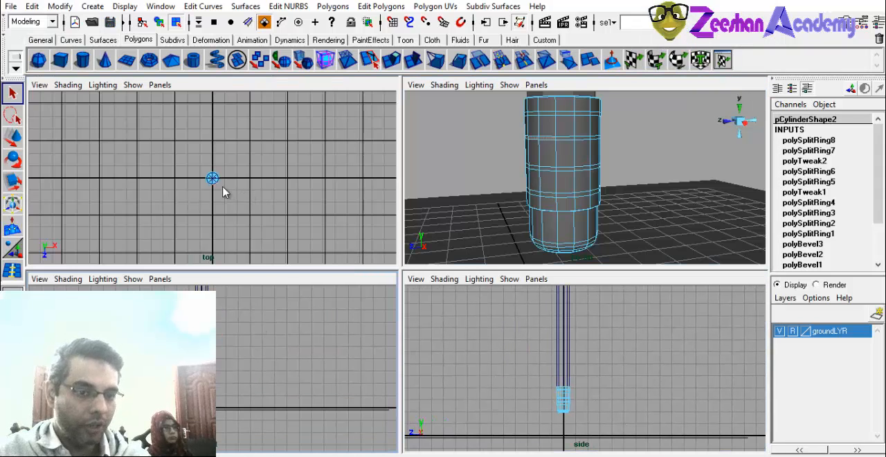
alt+middle_drag(278, 348, 236, 388)
key(space)
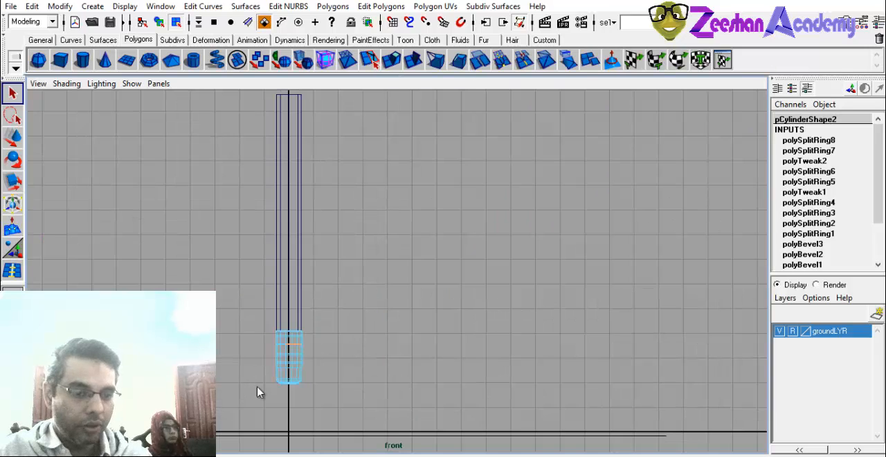
Select all faces of the narrow band just below the lower cylinder's top rim in the front view.
alt+middle_drag(311, 356, 379, 296)
alt+right_drag(379, 296, 631, 377)
alt+middle_drag(179, 368, 324, 284)
alt+right_drag(324, 284, 476, 245)
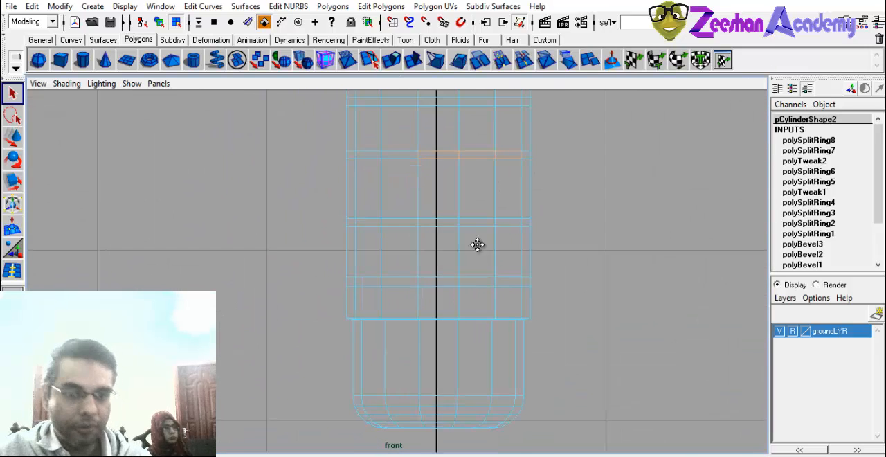
alt+middle_drag(476, 246, 473, 295)
alt+middle_drag(484, 268, 472, 294)
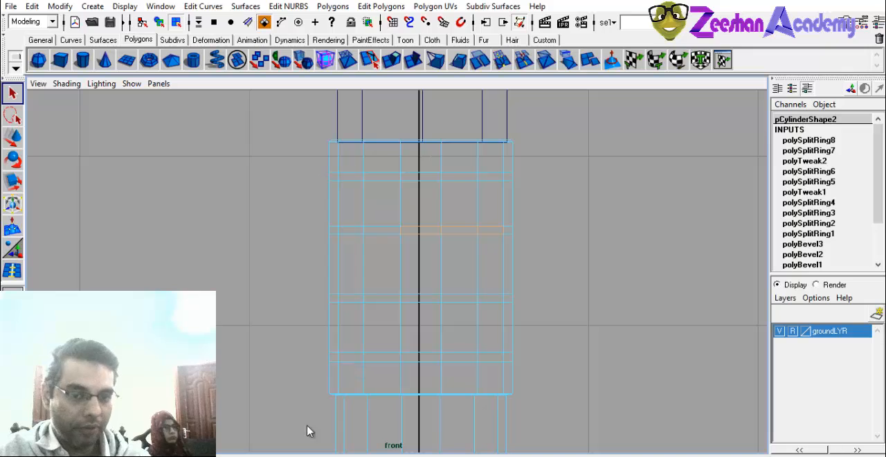
drag(395, 182, 553, 180)
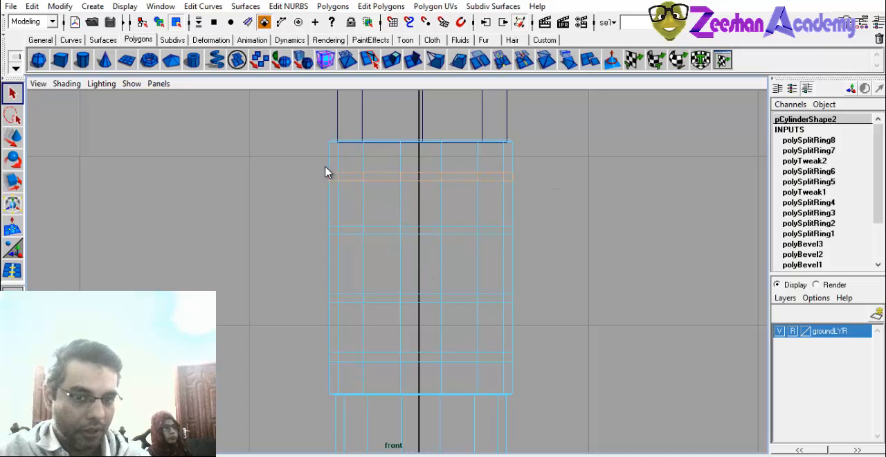
Add the faces of the three remaining narrow bands on the lower cylinder to the selection in the front view.
shift+drag(326, 230, 558, 235)
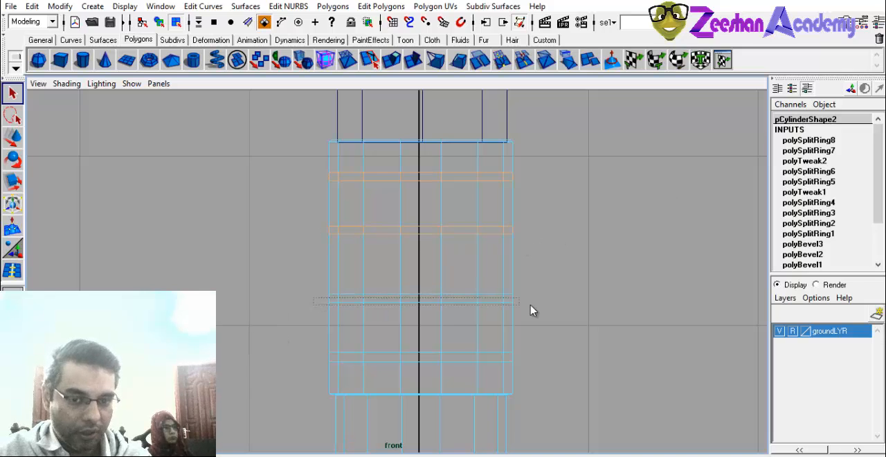
shift+drag(530, 310, 540, 305)
shift+drag(322, 353, 546, 355)
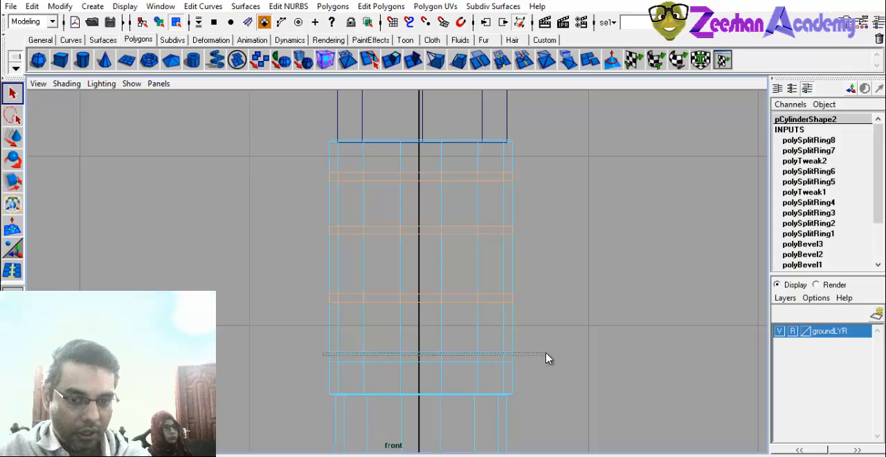
Return to the four-view layout and inspect the selected face bands around the lower cylinder in the perspective, front and side views.
key(space)
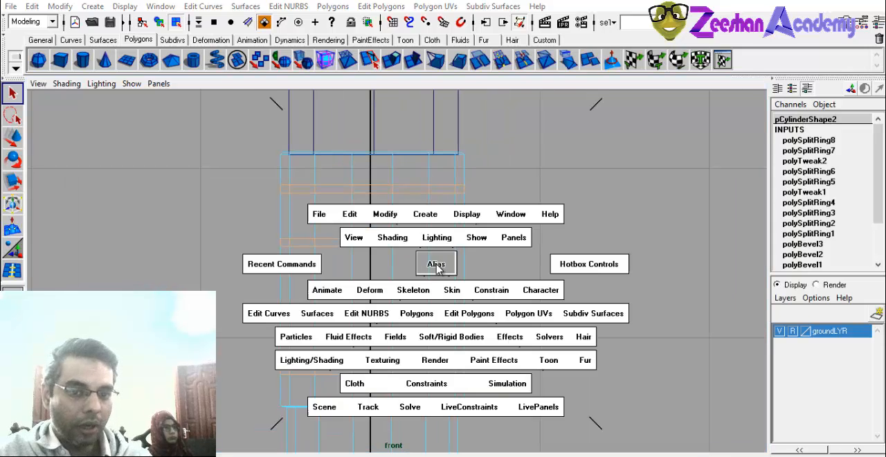
click(435, 263)
scroll(593, 195, up, 5)
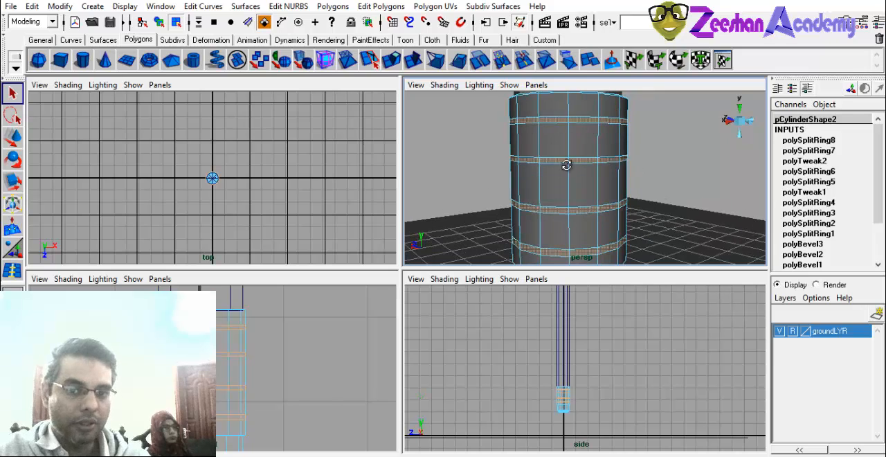
alt+drag(566, 165, 565, 184)
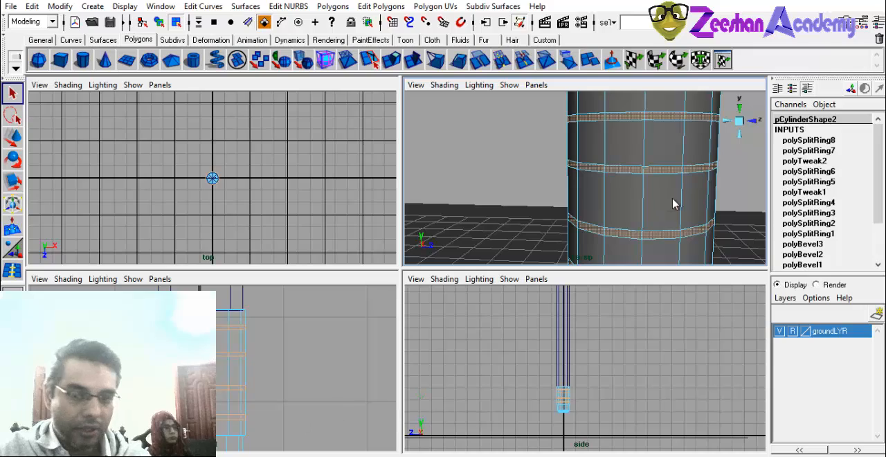
alt+drag(673, 204, 647, 212)
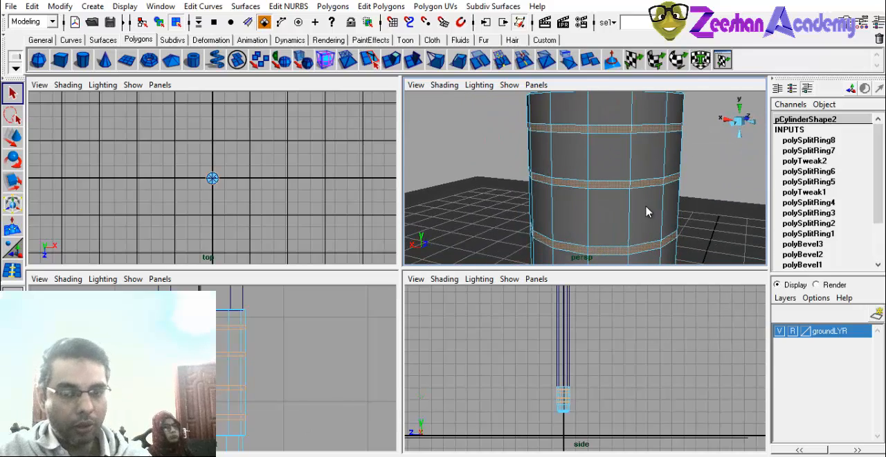
alt+drag(630, 164, 514, 218)
alt+middle_drag(594, 344, 599, 323)
alt+middle_drag(319, 378, 362, 373)
alt+middle_drag(523, 357, 504, 343)
alt+right_drag(504, 344, 771, 381)
alt+middle_drag(519, 377, 834, 433)
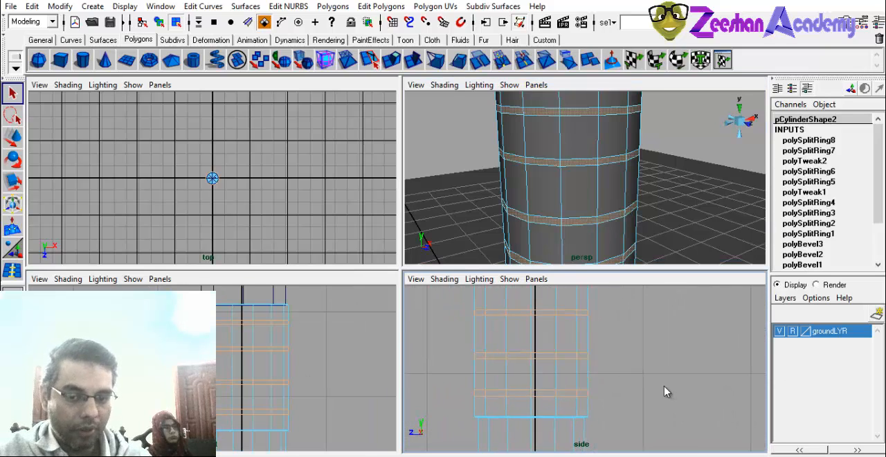
alt+right_drag(664, 386, 558, 373)
alt+right_drag(260, 340, 229, 338)
alt+middle_drag(229, 339, 216, 335)
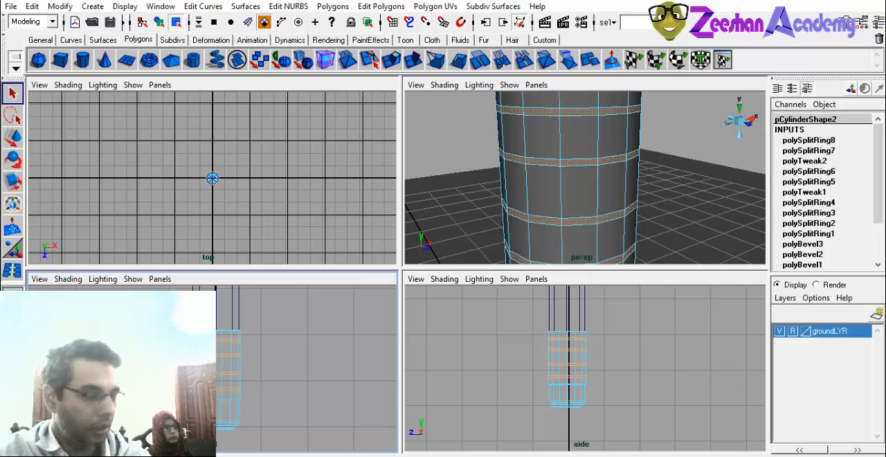
alt+drag(606, 120, 645, 134)
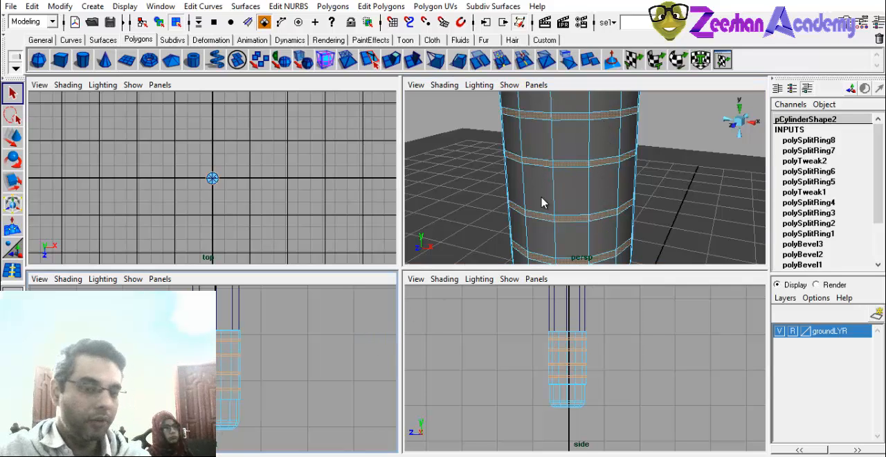
Enlarge the perspective view and extrude the four selected face bands outward into raised rings around the lower cylinder.
key(space)
click(399, 63)
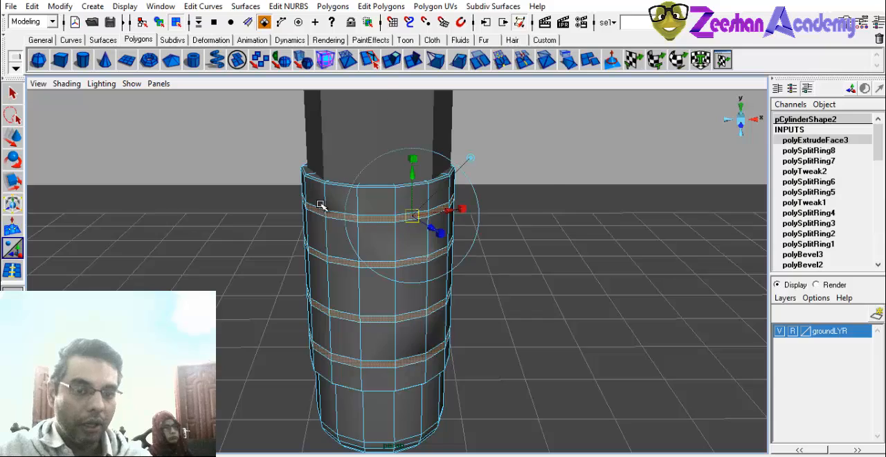
mouse_move(429, 236)
alt+mouse_down()
mouse_move(454, 245)
mouse_move(450, 222)
mouse_move(490, 251)
alt+mouse_up()
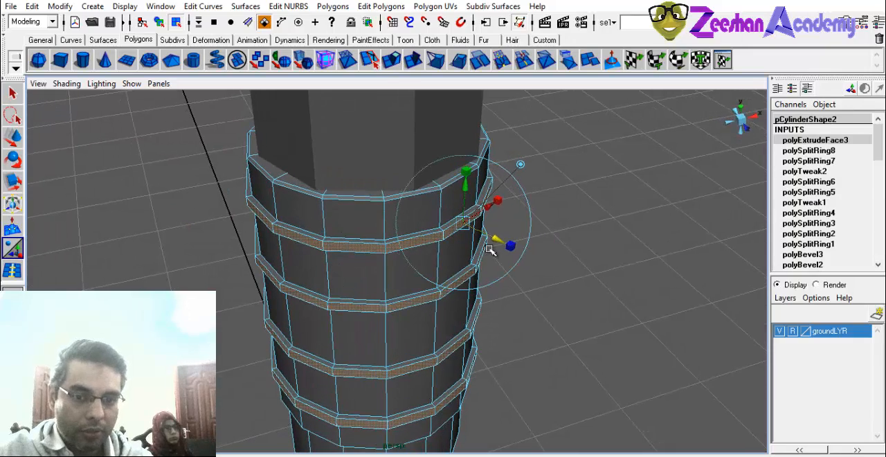
Scale the extruded ring faces down vertically so the rings taper toward their outer edges.
drag(474, 180, 473, 207)
alt+drag(472, 207, 311, 235)
alt+middle_drag(311, 235, 320, 323)
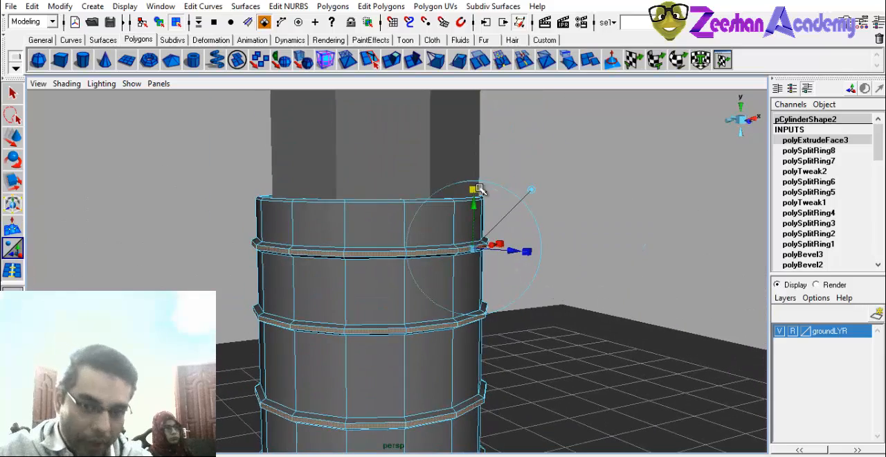
drag(475, 189, 478, 195)
alt+drag(298, 282, 200, 280)
alt+right_drag(200, 280, 367, 317)
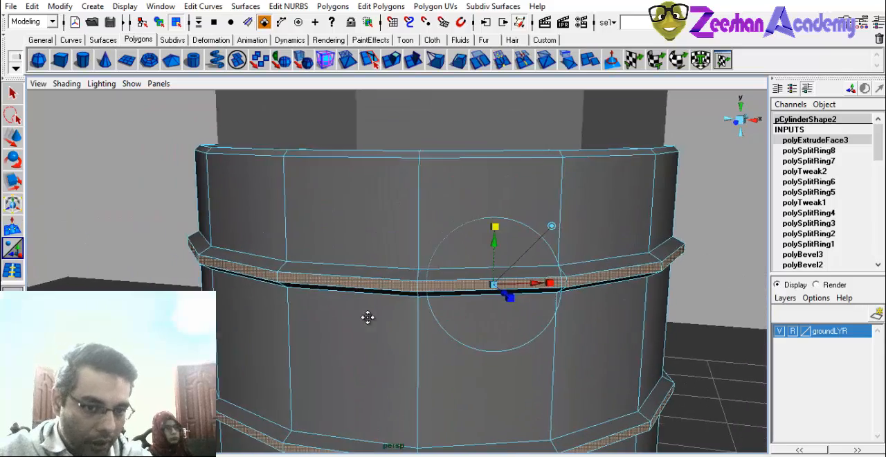
Leave face editing, clear the selection and look over the ringed cylinder and the whole model from several sides.
alt+drag(368, 316, 325, 304)
right_drag(244, 232, 290, 214)
click(169, 219)
alt+right_drag(169, 219, 138, 223)
alt+drag(138, 223, 549, 245)
alt+right_drag(632, 256, 345, 253)
alt+drag(346, 253, 480, 258)
alt+right_drag(480, 258, 456, 225)
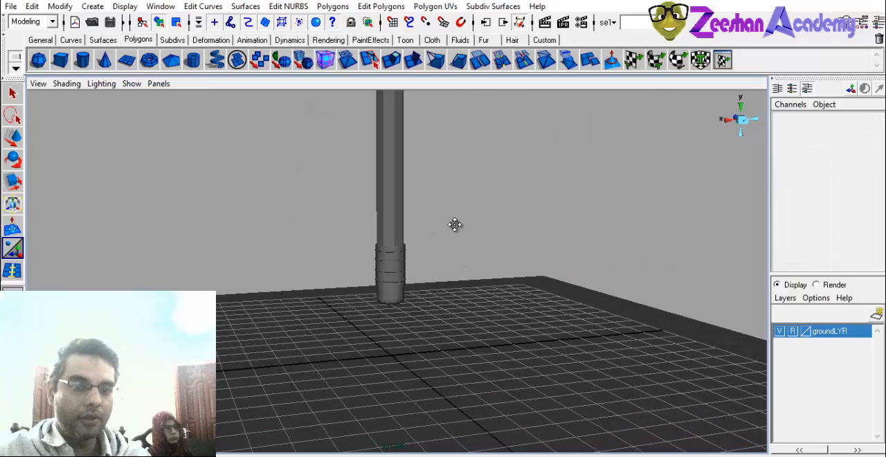
Switch the tall cylinder to vertex editing and select its top end vertices with the Move tool.
alt+middle_drag(455, 225, 461, 358)
click(402, 298)
alt+drag(434, 304, 475, 321)
right_drag(418, 229, 377, 226)
drag(375, 143, 506, 214)
key(w)
alt+right_drag(506, 213, 463, 214)
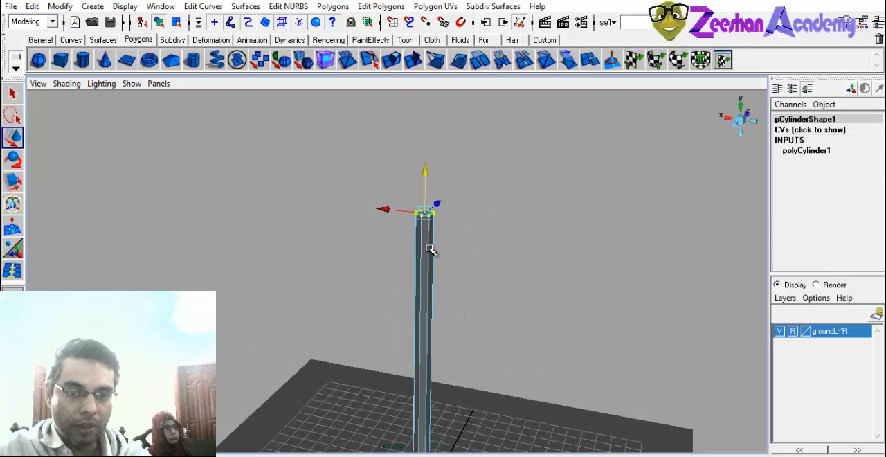
Select only the center vertex of the tall cylinder's top cap and raise it into a long pointed tip.
right_drag(417, 240, 471, 206)
click(449, 310)
alt+middle_drag(471, 206, 442, 307)
click(433, 290)
right_drag(431, 262, 397, 259)
click(425, 259)
drag(424, 232, 472, 200)
click(517, 252)
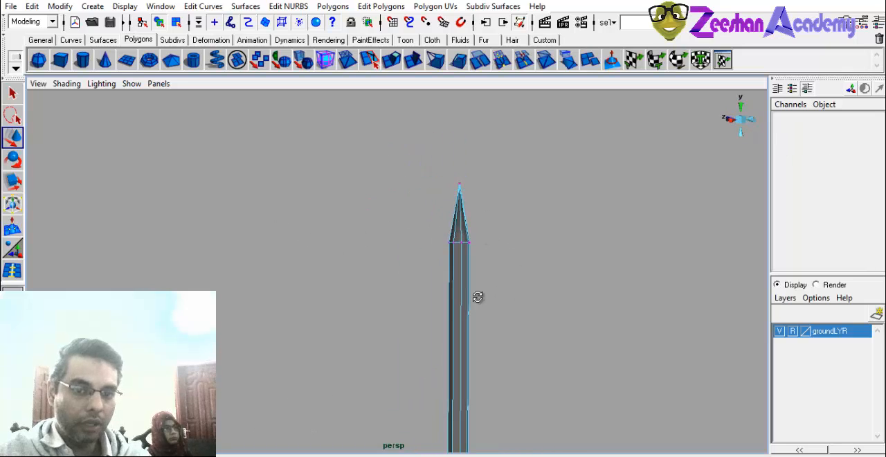
Examine the pointed tip and the edge loop at its base from several sides.
alt+drag(478, 297, 421, 289)
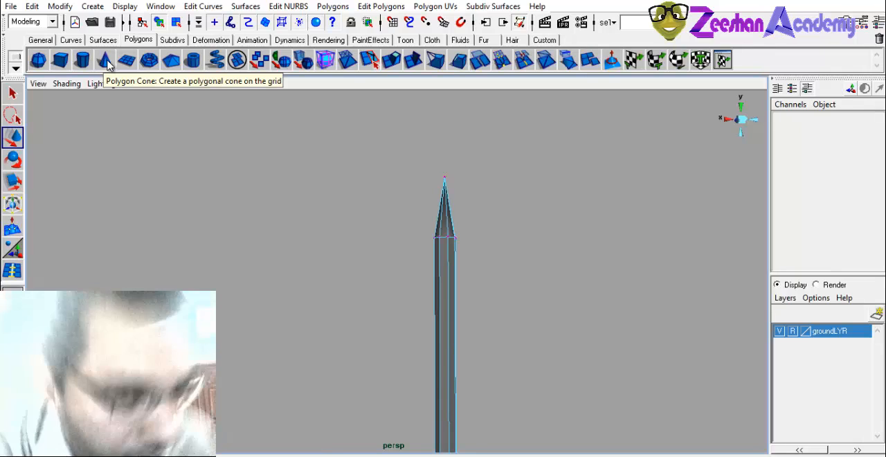
alt+drag(334, 259, 311, 269)
alt+right_drag(311, 269, 482, 301)
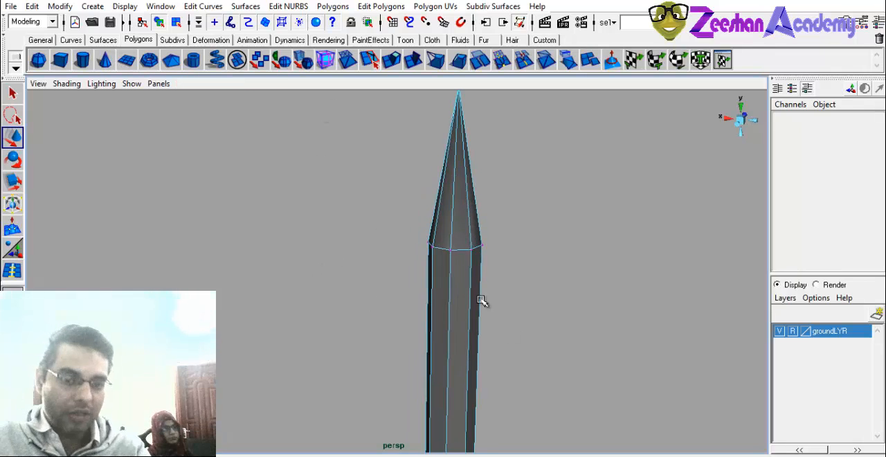
mouse_move(503, 239)
alt+right_down()
mouse_move(401, 249)
mouse_move(436, 238)
alt+right_up()
click(475, 266)
mouse_move(475, 298)
alt+mouse_down()
mouse_move(363, 287)
mouse_move(466, 312)
alt+mouse_up()
alt+drag(443, 259, 474, 270)
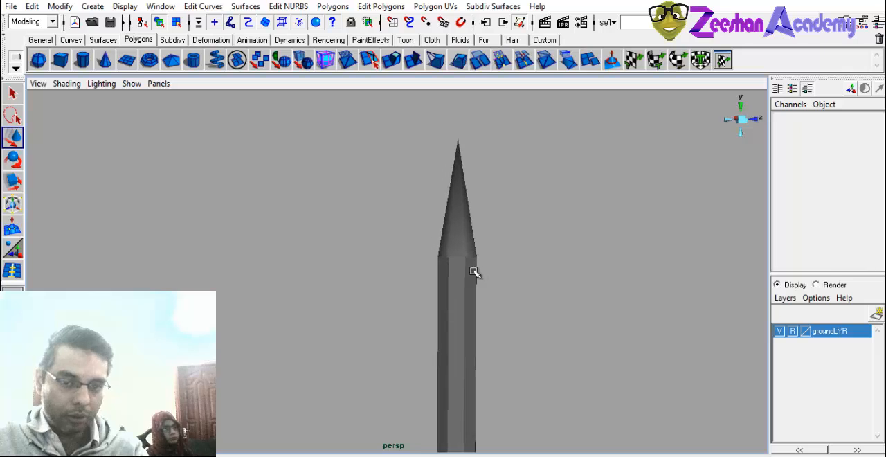
click(473, 270)
alt+right_drag(475, 271, 539, 292)
alt+middle_drag(540, 292, 454, 308)
alt+right_drag(454, 307, 595, 317)
right_drag(439, 243, 439, 214)
click(387, 10)
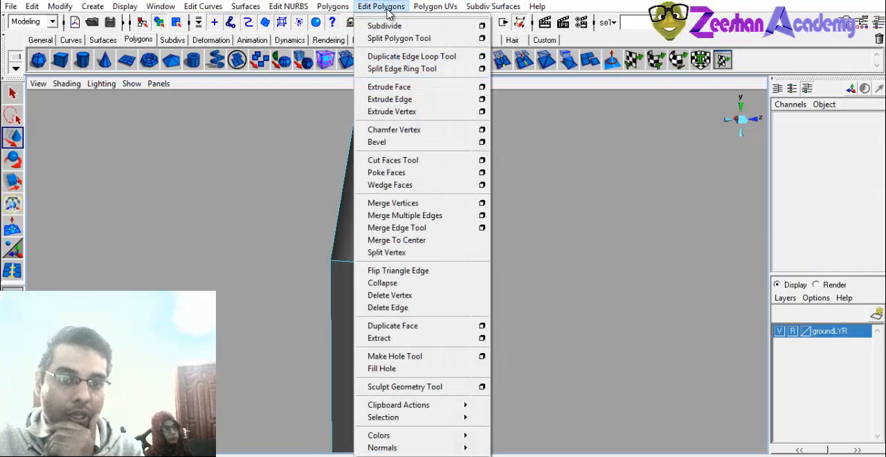
click(341, 276)
right_drag(340, 276, 417, 60)
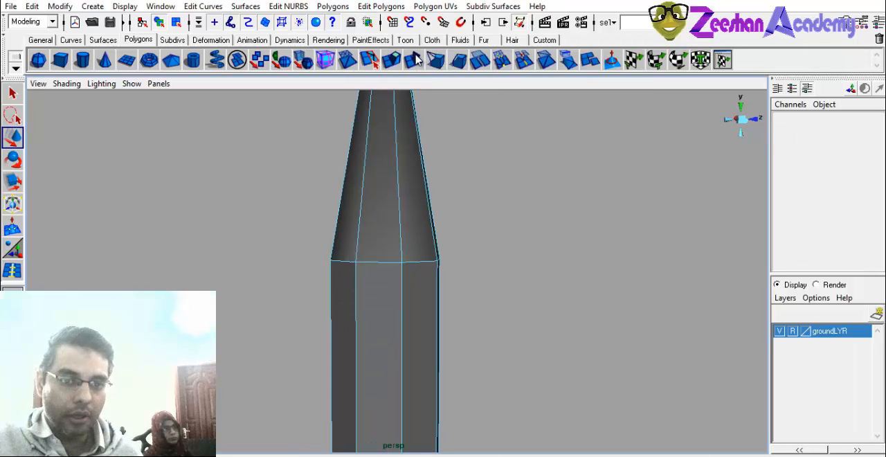
Add an edge loop on each side of the tip's base edge with the Duplicate Edge Loop Tool, undoing a first misplaced try.
click(388, 11)
click(406, 56)
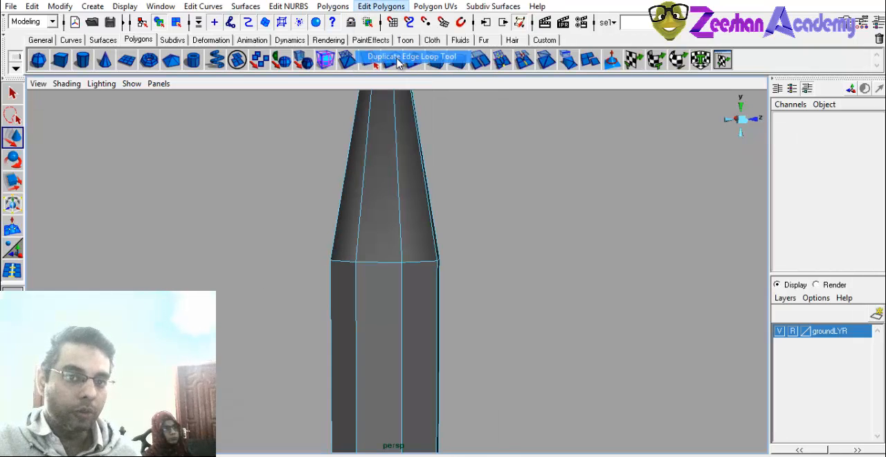
click(379, 263)
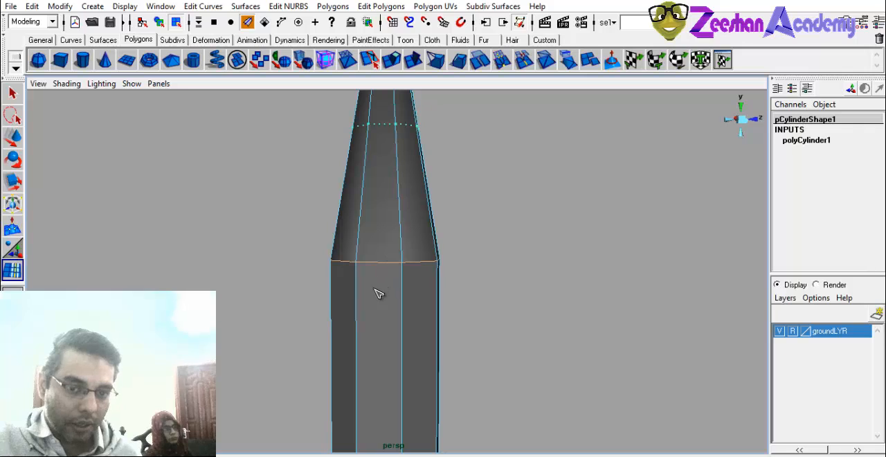
key(ctrl+z)
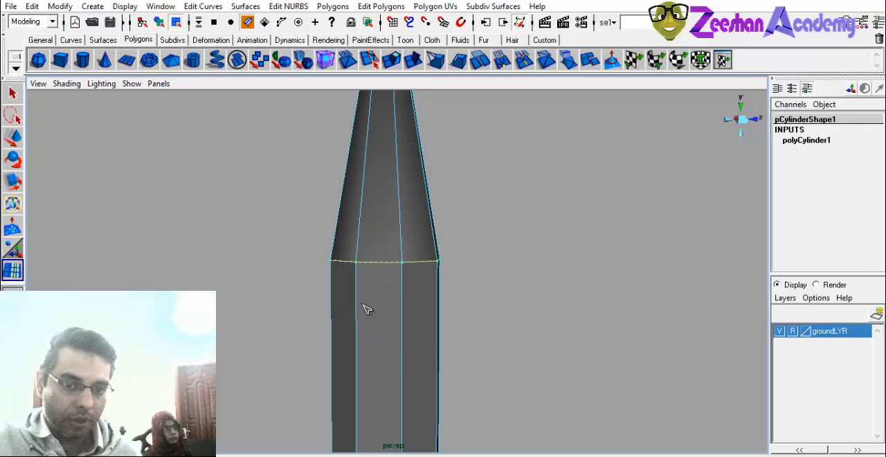
drag(359, 304, 365, 305)
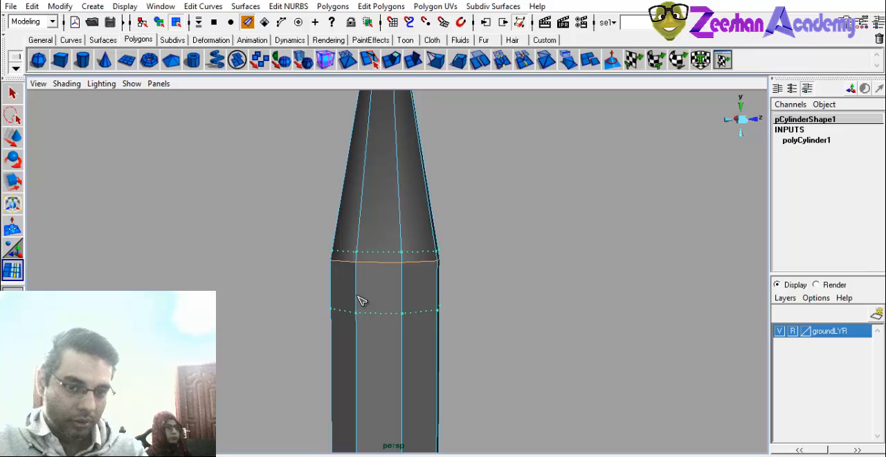
drag(359, 300, 319, 295)
alt+middle_drag(320, 294, 424, 300)
key(q)
Select all faces of the narrow band just above the tip's base edge, working around the tall cylinder.
alt+right_drag(386, 298, 443, 297)
right_drag(417, 263, 422, 292)
alt+drag(412, 286, 346, 284)
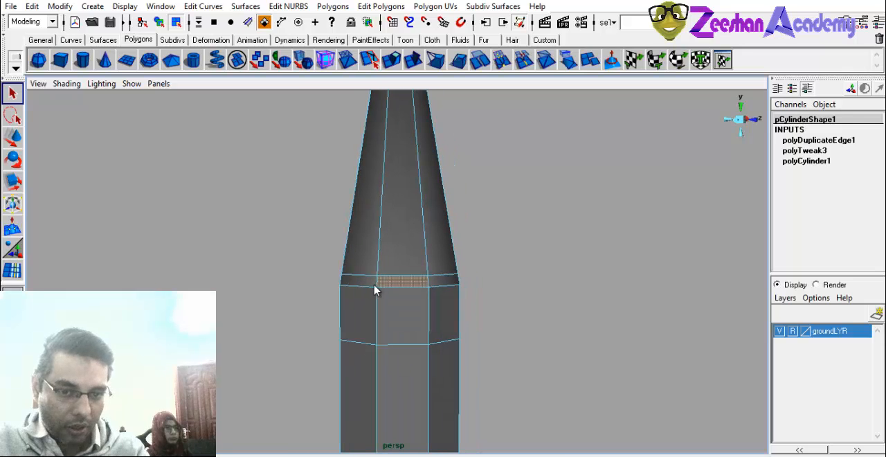
shift+click(374, 285)
shift+click(440, 282)
alt+drag(394, 299, 553, 302)
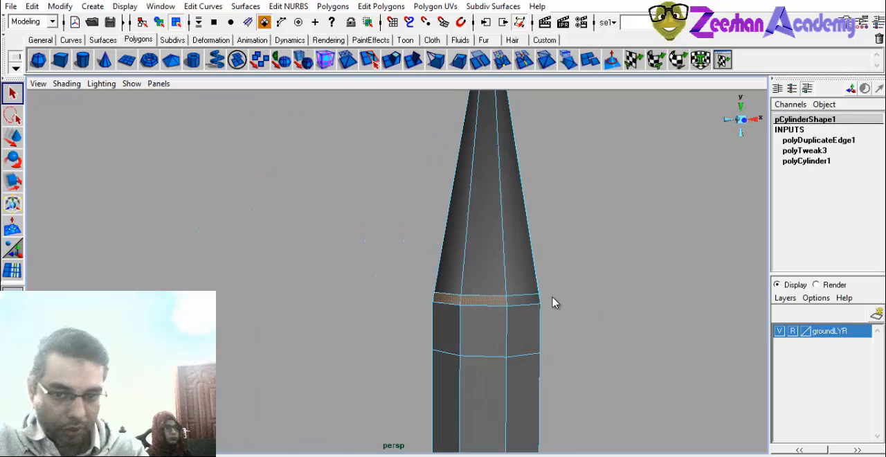
alt+middle_drag(553, 307, 339, 286)
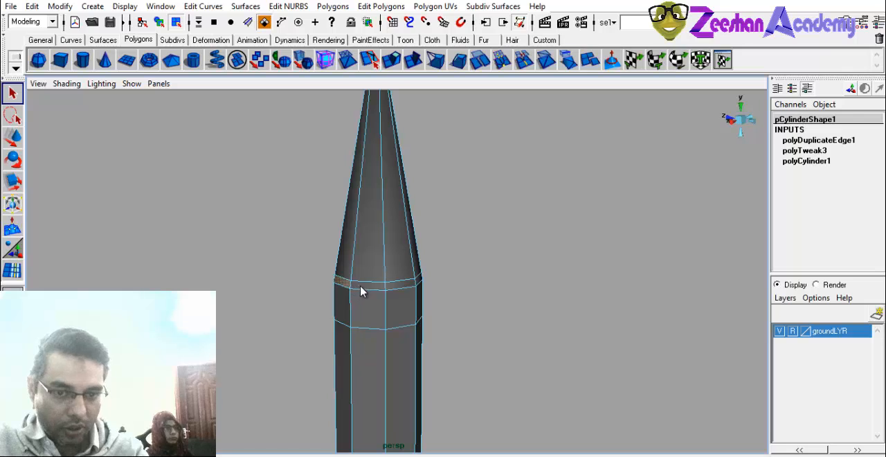
alt+drag(395, 293, 274, 307)
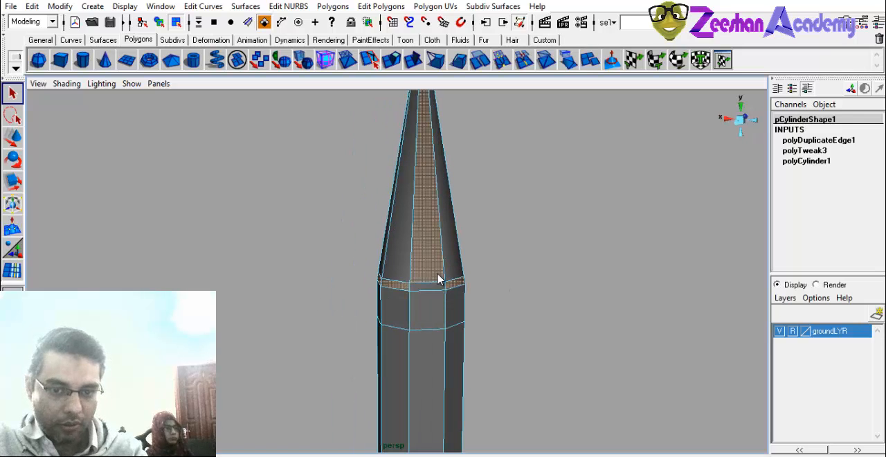
alt+drag(469, 292, 434, 69)
Extrude the selected band at the tip's base and shrink it inward to form a narrow groove.
key(w)
key(r)
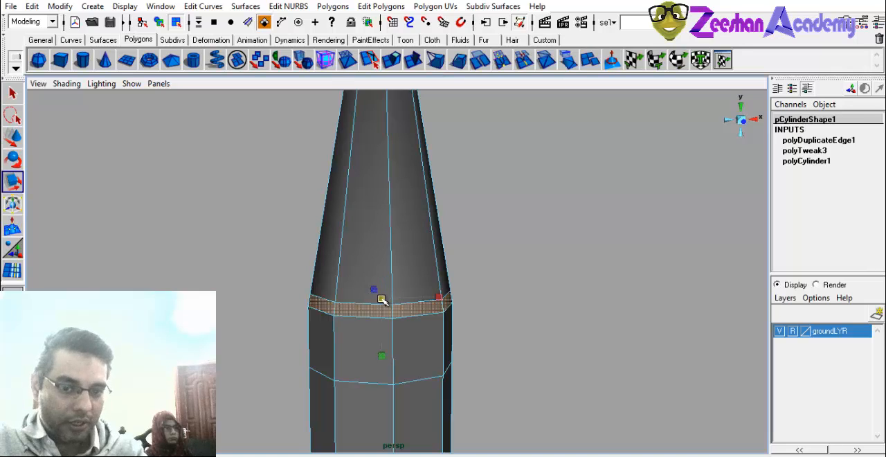
drag(383, 297, 383, 221)
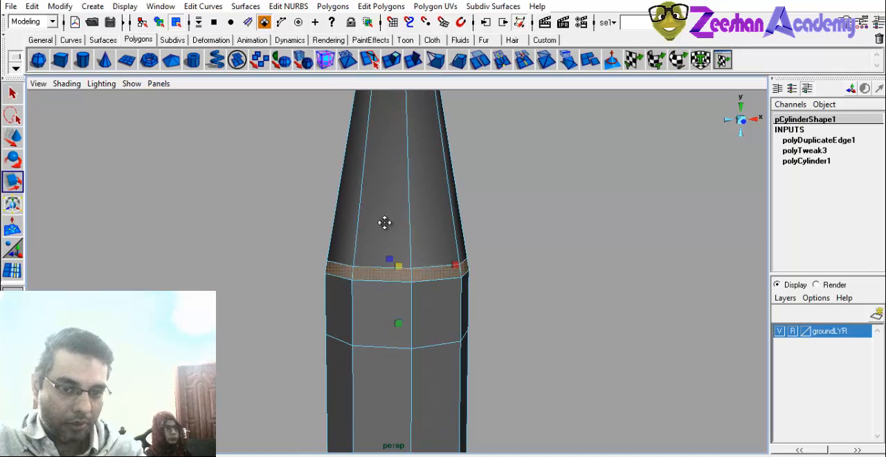
key(w)
click(391, 58)
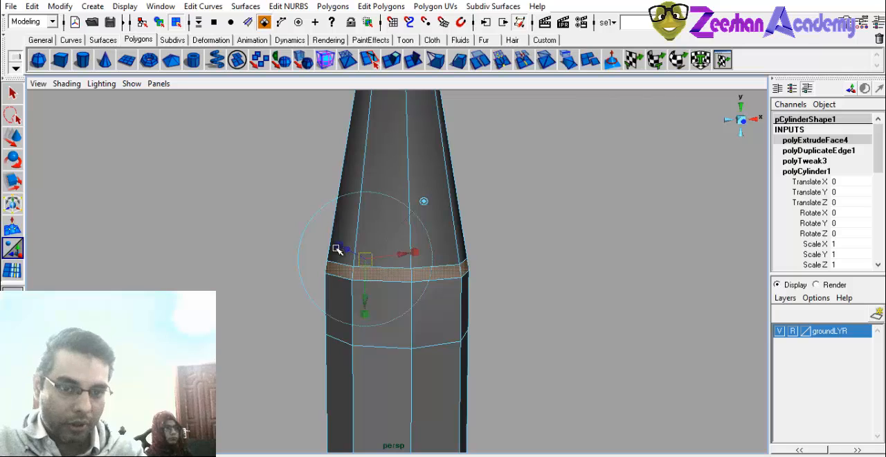
click(418, 252)
drag(362, 258, 339, 264)
alt+right_drag(339, 265, 395, 258)
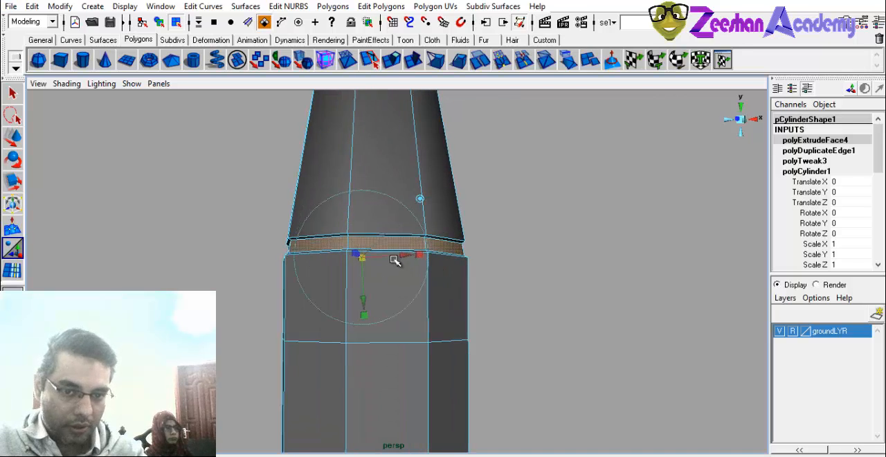
alt+middle_drag(395, 258, 484, 270)
alt+drag(484, 269, 394, 276)
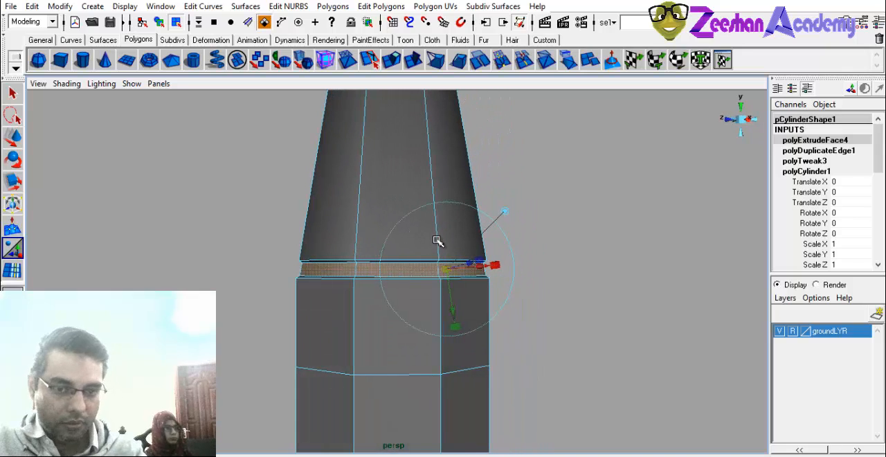
Leave face editing and select the tall cylinder as a whole object.
key(w)
drag(391, 227, 391, 239)
mouse_move(489, 237)
alt+right_down()
mouse_move(447, 235)
mouse_move(467, 185)
mouse_move(492, 209)
mouse_move(421, 281)
alt+right_up()
click(496, 217)
mouse_move(421, 280)
alt+mouse_down()
mouse_move(569, 310)
mouse_move(586, 365)
mouse_move(526, 355)
mouse_move(447, 279)
mouse_move(443, 254)
alt+mouse_up()
click(441, 235)
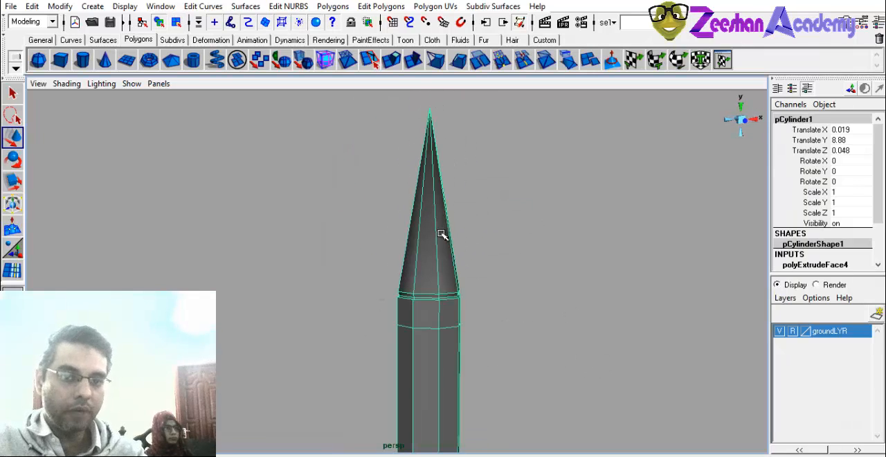
Try to add an edge ring around the cone-shaped tip of the tall cylinder with the Split Edge Ring Tool.
alt+middle_drag(442, 235, 444, 302)
alt+right_drag(444, 302, 521, 313)
click(332, 7)
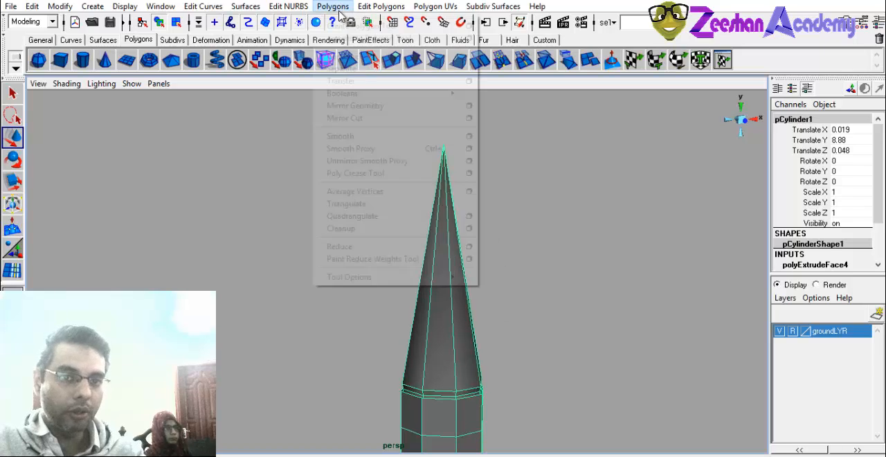
mouse_move(380, 6)
click(401, 69)
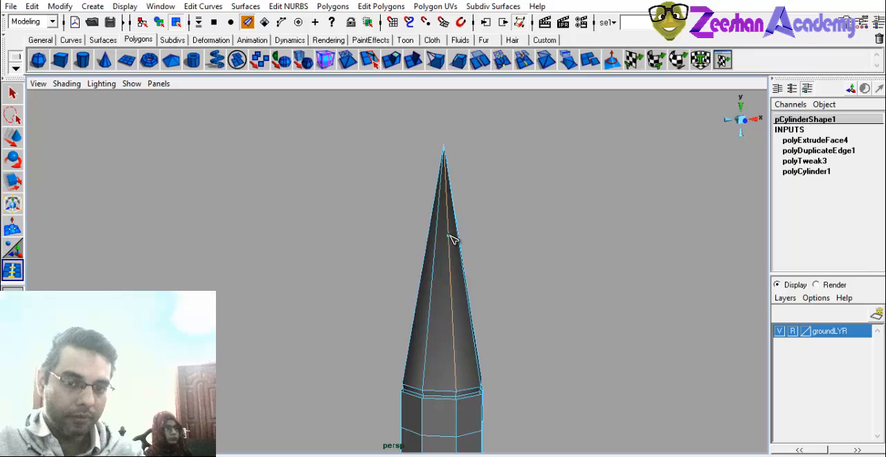
alt+drag(448, 235, 403, 252)
alt+right_drag(403, 252, 541, 248)
key(q)
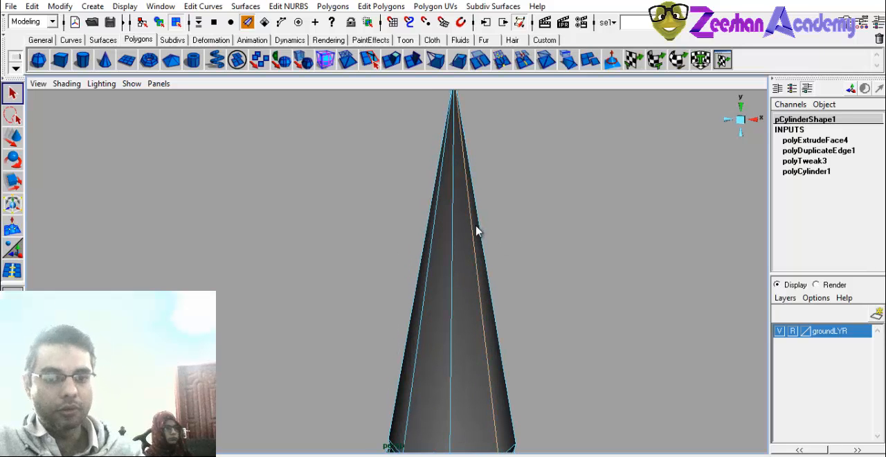
right_drag(454, 202, 496, 178)
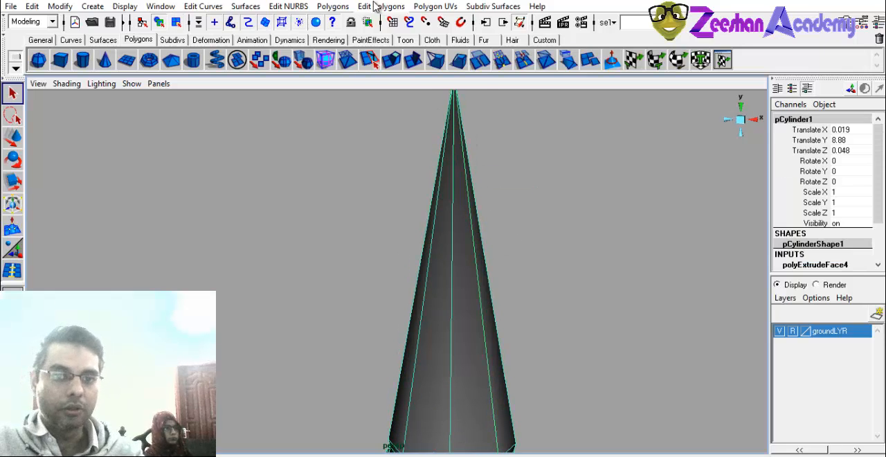
Retry the Split Edge Ring Tool on several lengthwise edges of the cone, viewing it from different sides, and leave the tool.
click(374, 6)
click(405, 67)
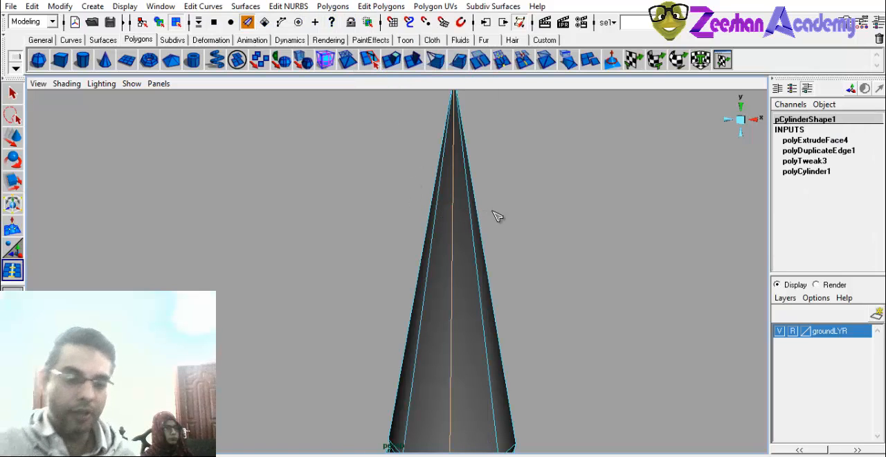
alt+middle_drag(519, 238, 486, 160)
alt+drag(463, 216, 517, 204)
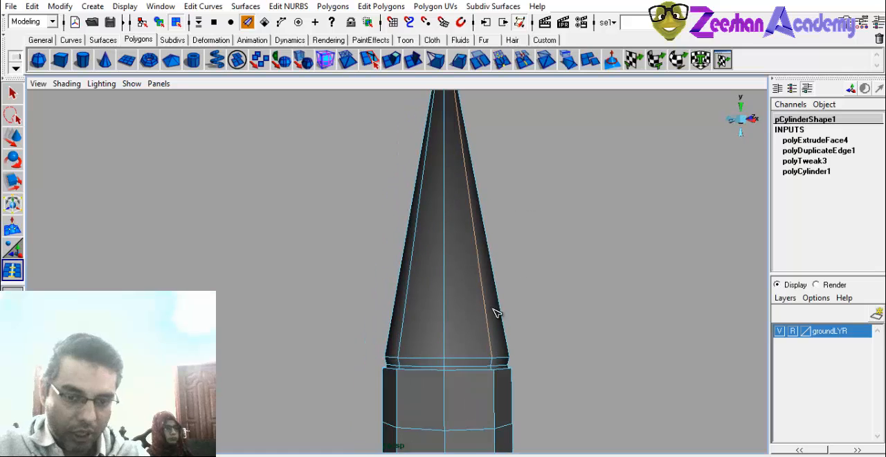
alt+middle_drag(525, 326, 524, 375)
alt+drag(456, 162, 399, 198)
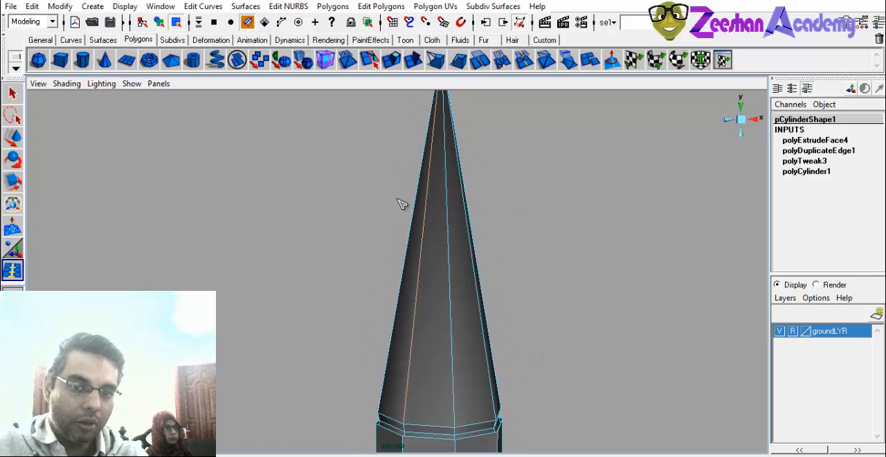
alt+drag(444, 217, 455, 178)
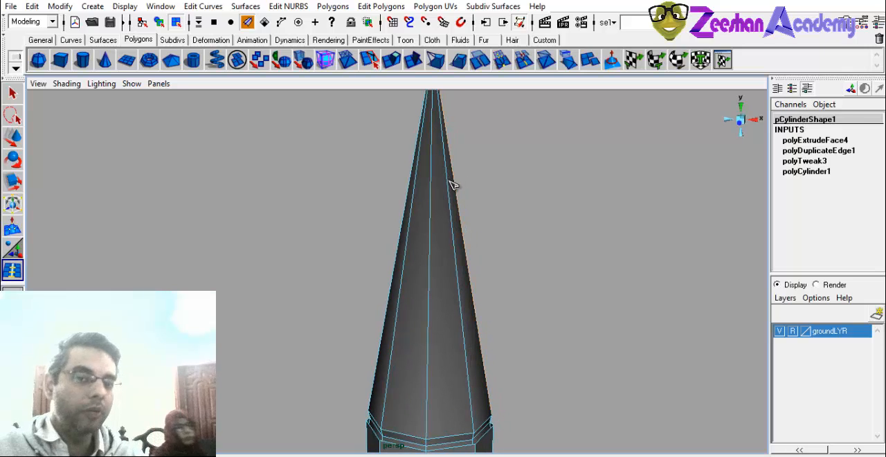
alt+drag(474, 212, 448, 224)
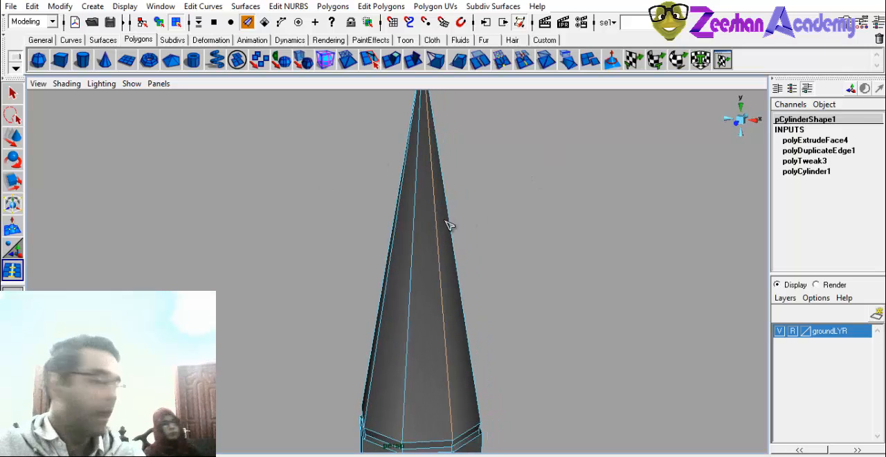
key(q)
right_click(447, 174)
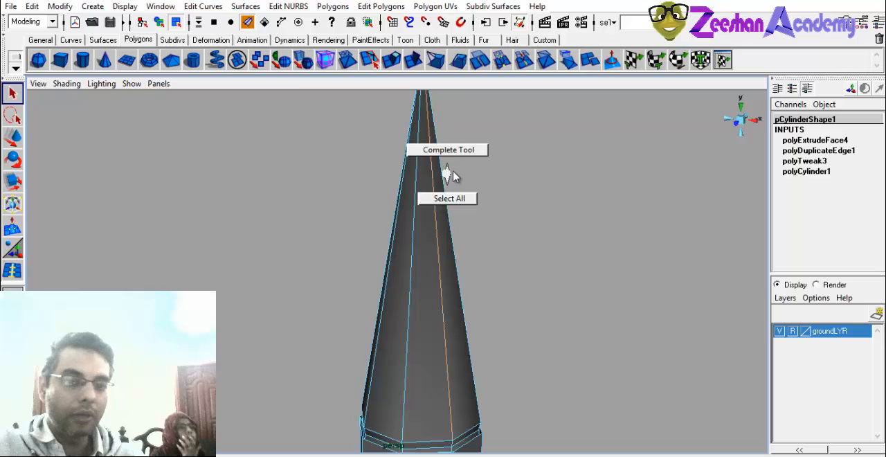
right_drag(411, 199, 422, 180)
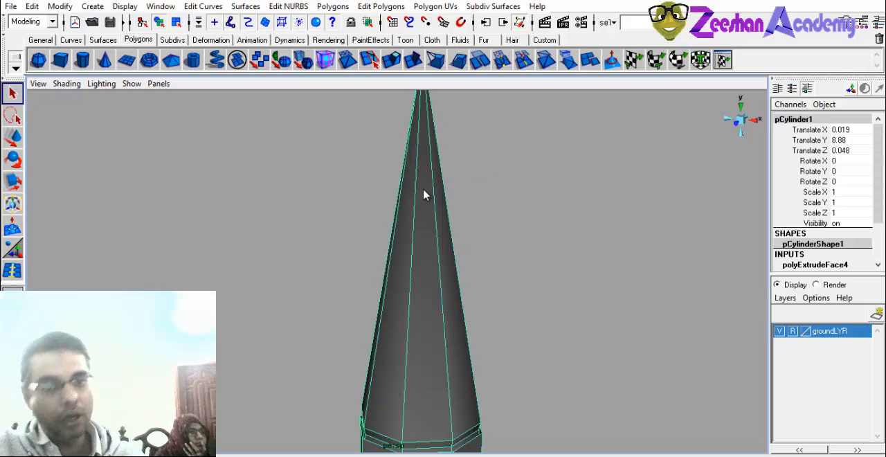
Cut a roughly horizontal edge loop around the upper part of the cone with the Split Polygon Tool, crossing every lengthwise edge.
click(381, 6)
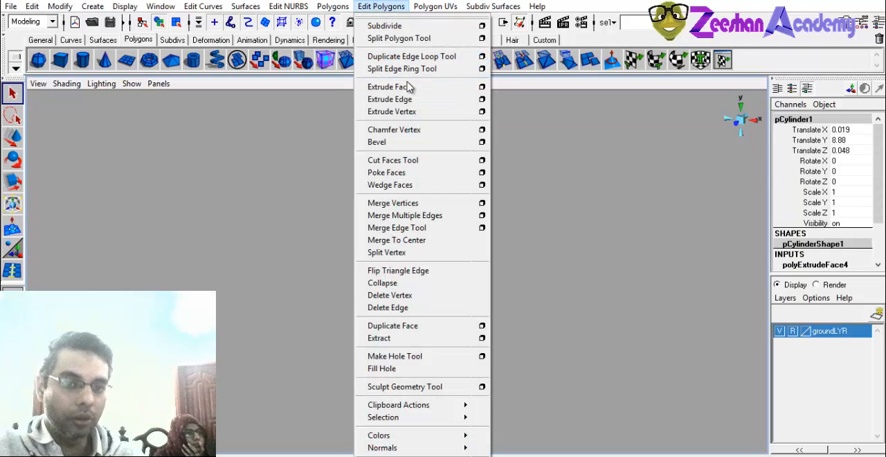
click(376, 39)
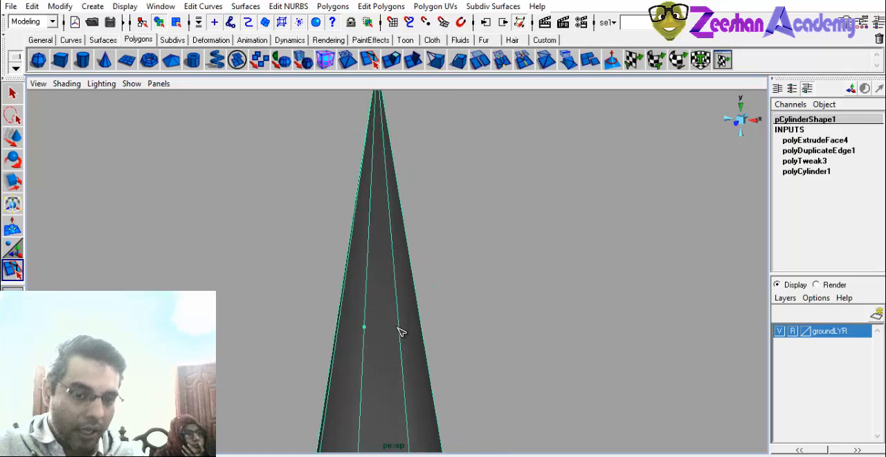
click(401, 327)
alt+drag(440, 338, 298, 319)
click(344, 308)
click(364, 275)
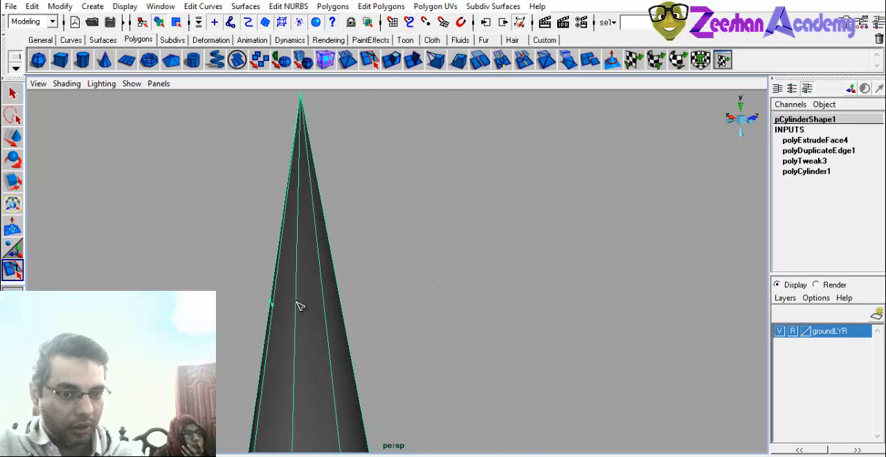
click(298, 305)
click(327, 302)
alt+drag(419, 336, 286, 286)
click(386, 280)
click(411, 277)
key(Return)
Examine how level the new cut around the cone is, using a close side view.
alt+drag(483, 312, 246, 339)
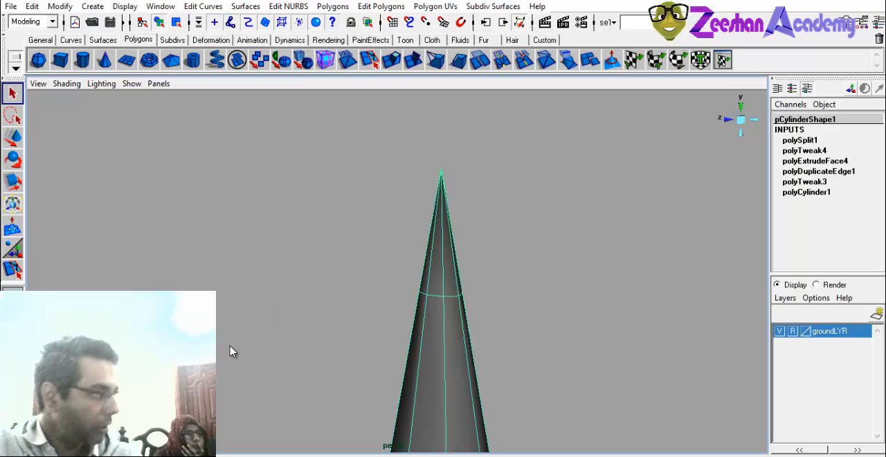
alt+drag(458, 322, 441, 314)
key(space)
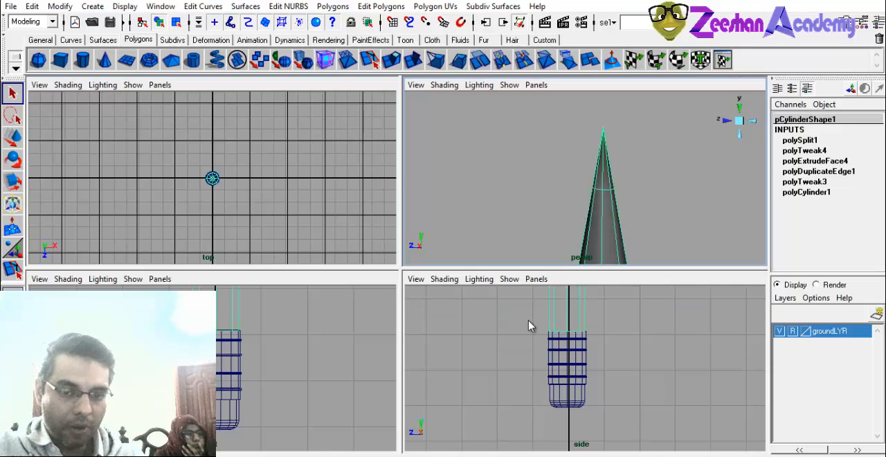
key(space)
alt+middle_drag(532, 393, 533, 453)
alt+right_drag(533, 443, 364, 122)
alt+middle_drag(364, 122, 395, 301)
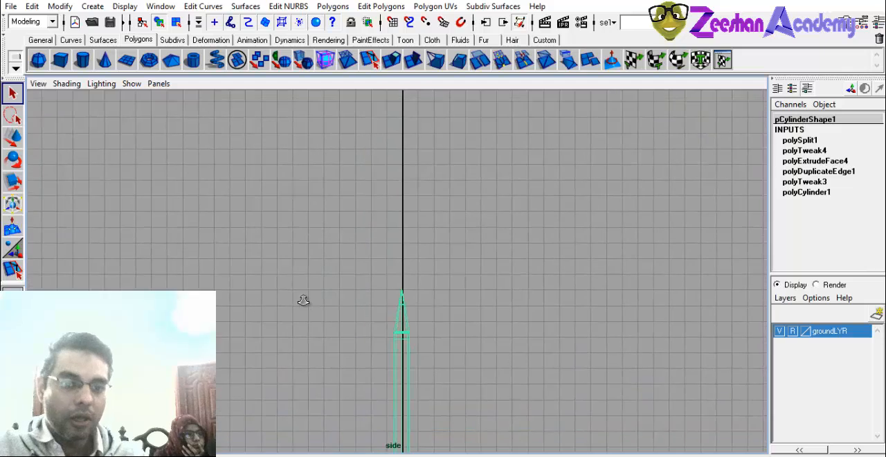
alt+right_drag(305, 301, 727, 366)
alt+middle_drag(371, 353, 429, 176)
alt+right_drag(330, 273, 777, 342)
alt+middle_drag(470, 244, 330, 297)
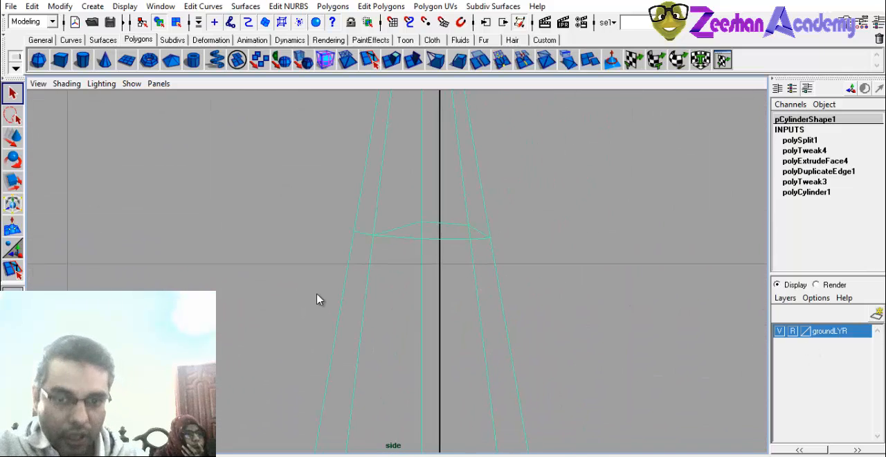
alt+right_drag(318, 298, 501, 205)
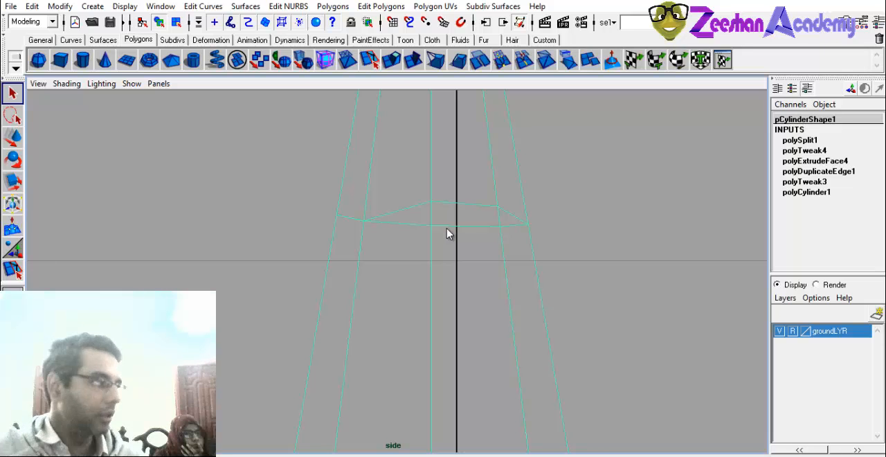
alt+right_drag(562, 238, 706, 296)
alt+right_drag(257, 299, 727, 299)
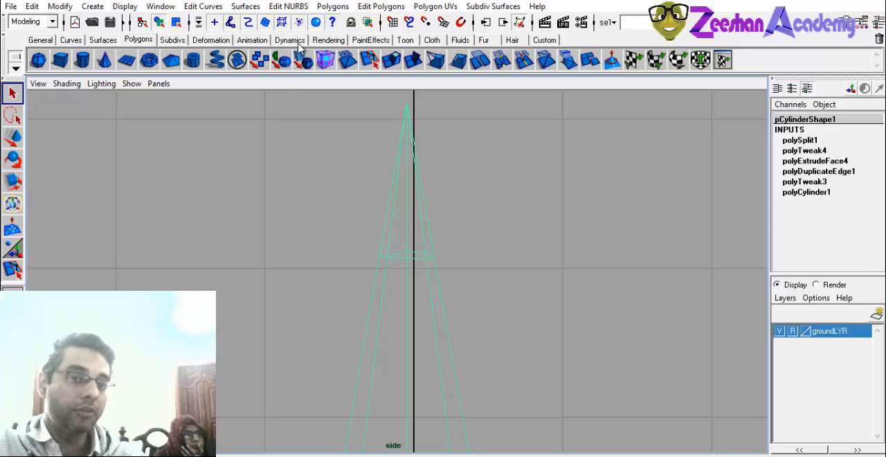
click(381, 7)
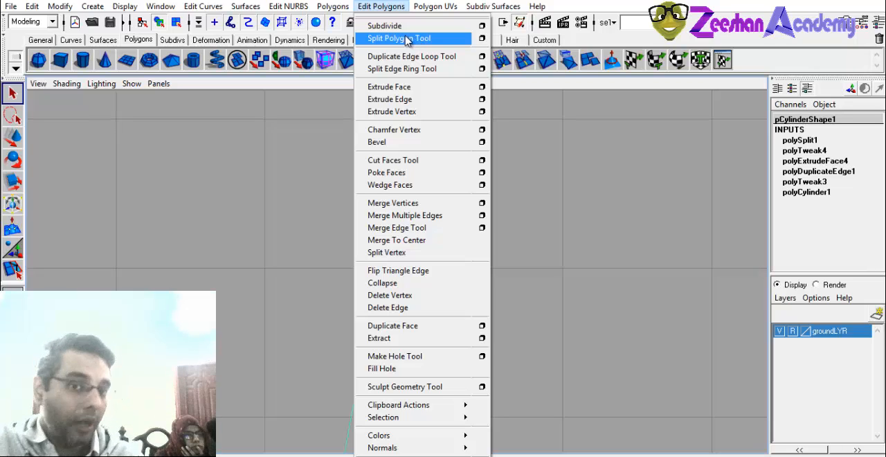
click(405, 9)
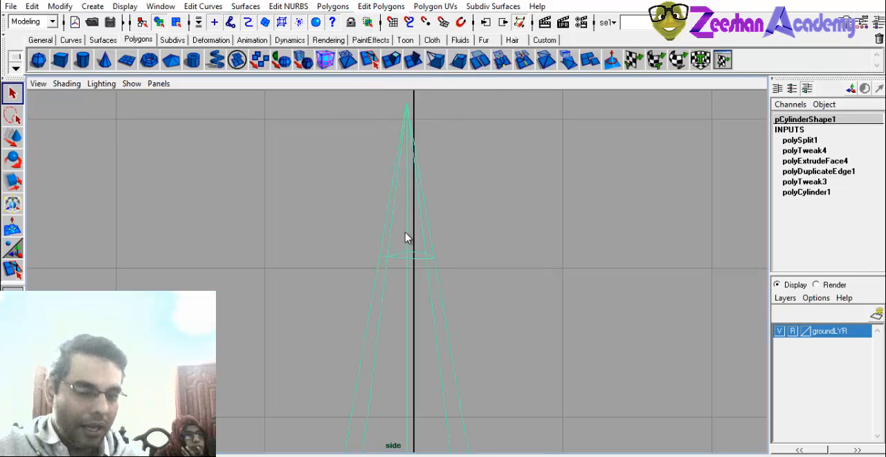
Switch the tall cylinder to vertex editing and select all vertices of the new cut around the cone.
alt+middle_drag(380, 188, 379, 144)
right_click(389, 180)
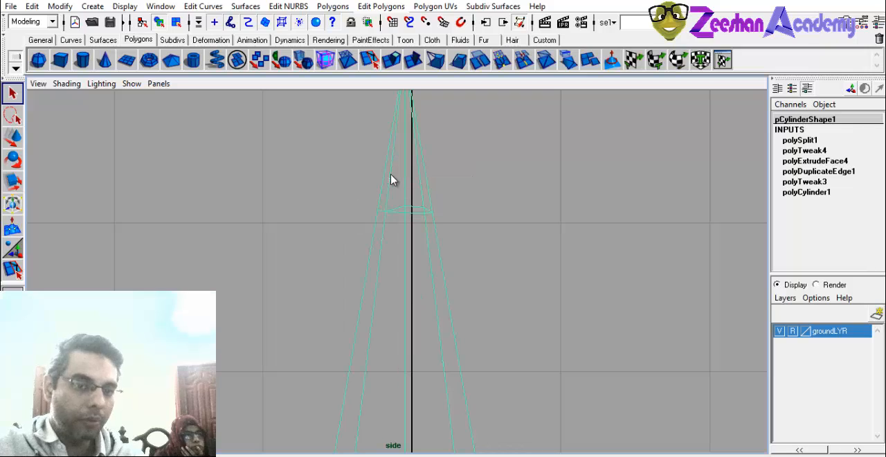
right_click(389, 206)
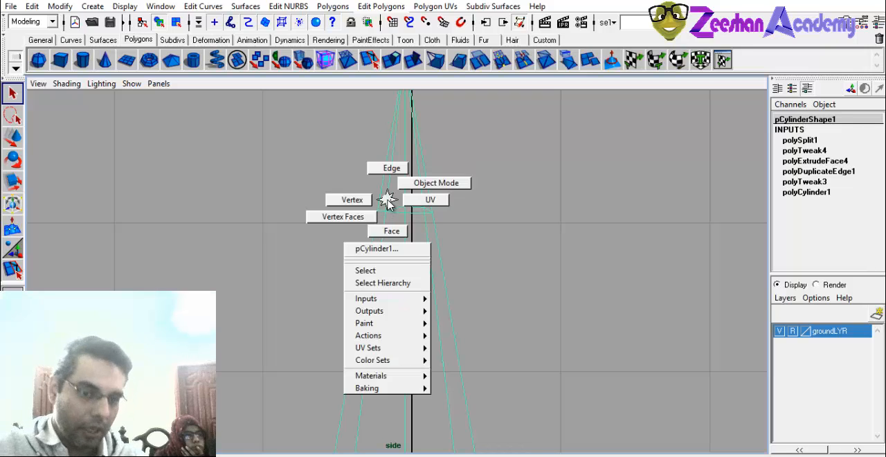
alt+right_drag(353, 227, 408, 198)
right_click(405, 195)
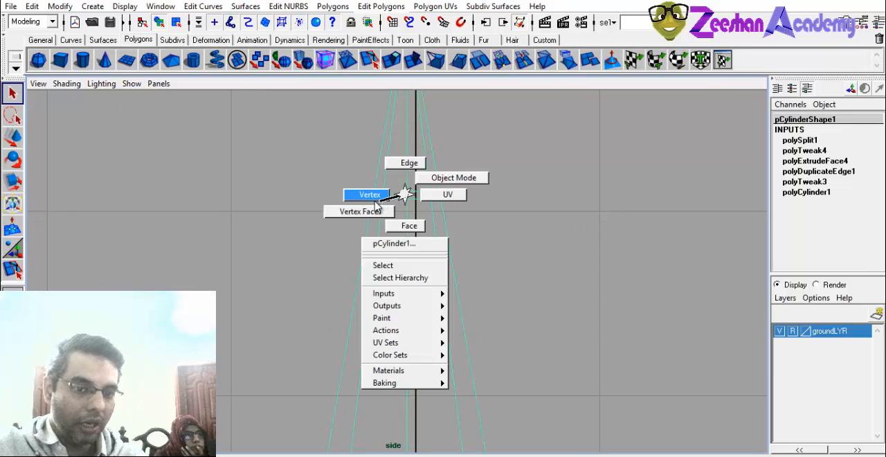
click(395, 194)
alt+middle_drag(558, 225, 524, 219)
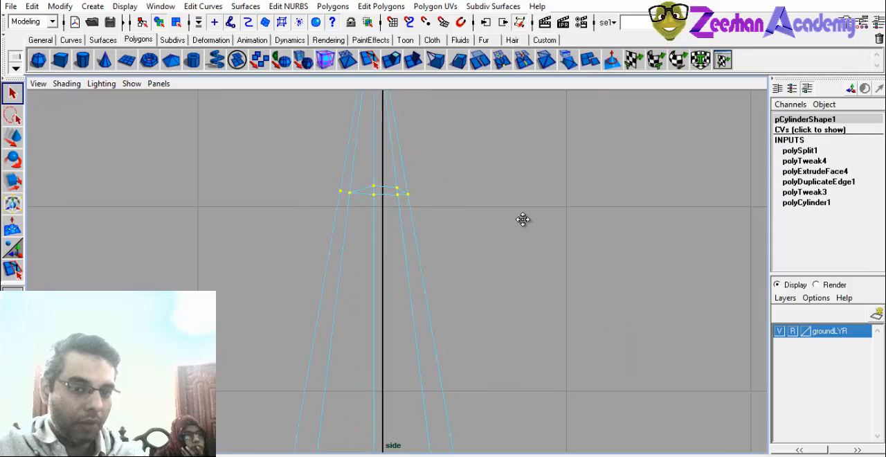
alt+right_drag(524, 219, 388, 249)
Scale the selected vertices flat vertically to level the cut, and undo back to the uneven loop.
key(r)
alt+right_drag(453, 301, 502, 315)
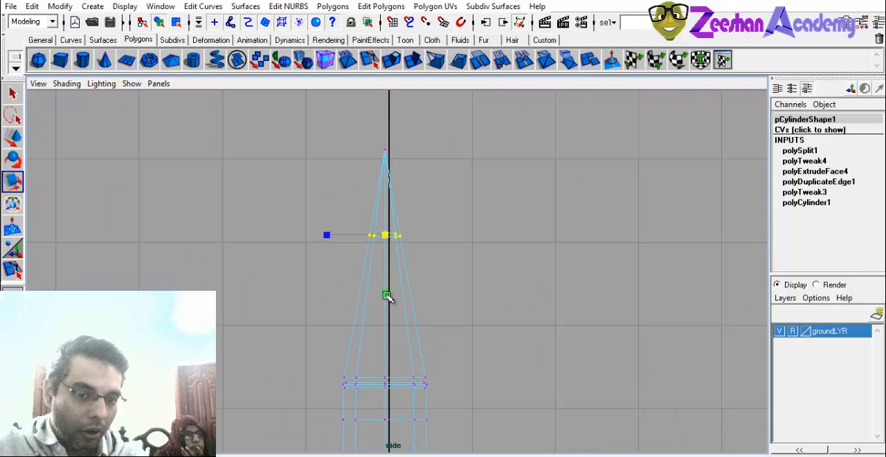
alt+right_drag(395, 257, 374, 251)
key(q)
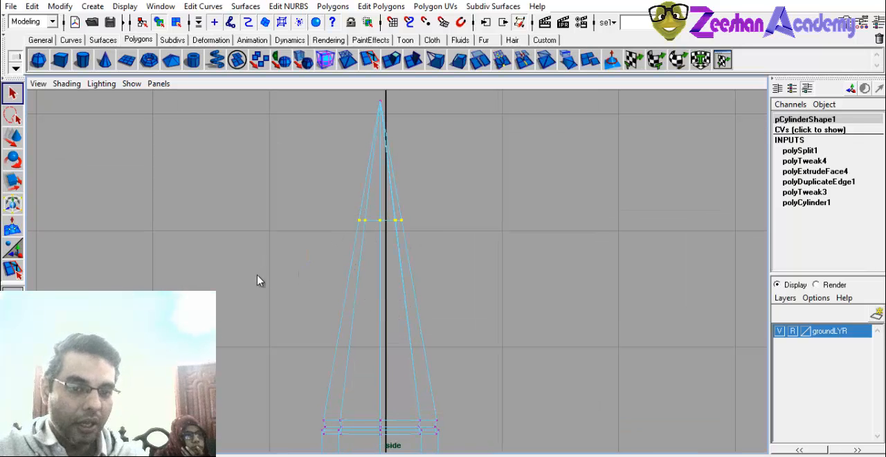
alt+right_drag(257, 275, 485, 283)
key(Return)
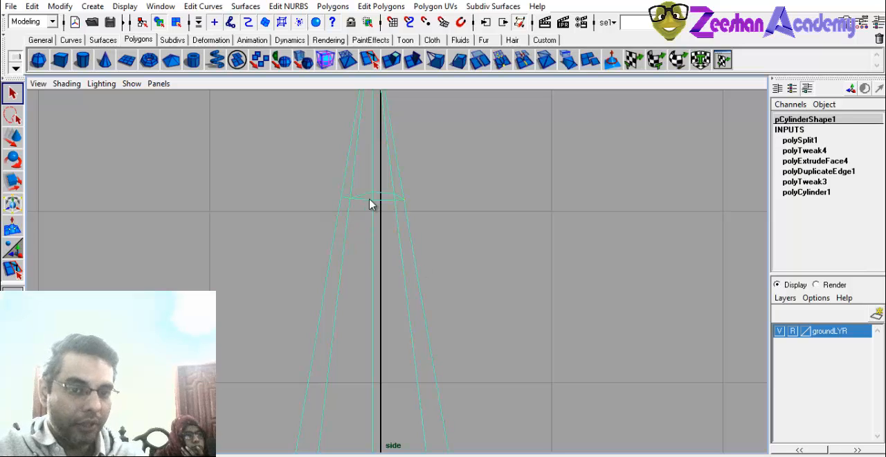
Reselect the vertices of the cut around the cone and scale them vertically into one level row.
right_drag(378, 199, 300, 188)
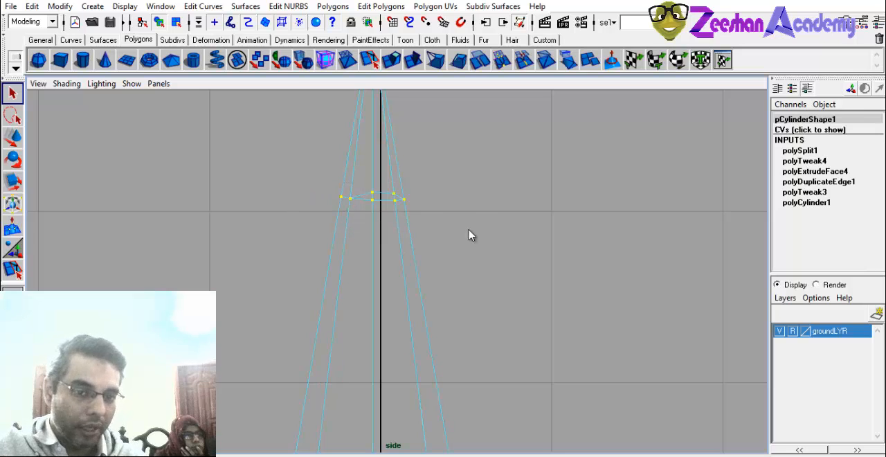
key(r)
drag(372, 256, 374, 198)
drag(374, 224, 373, 254)
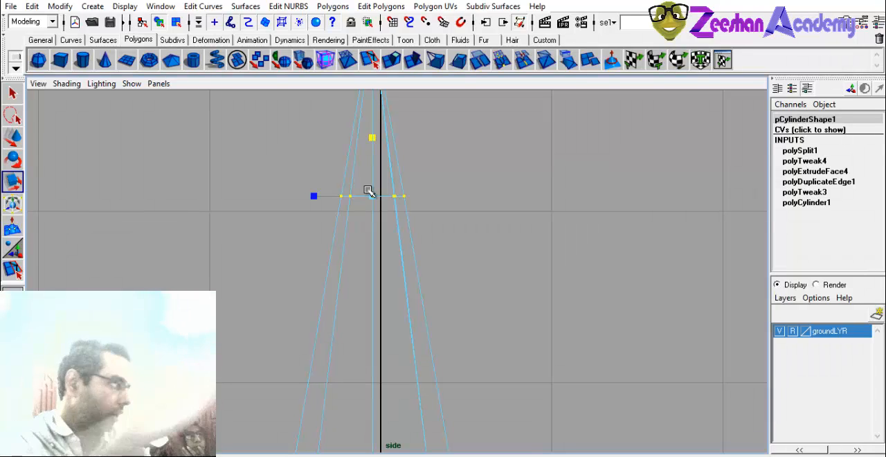
scroll(477, 228, down, 3)
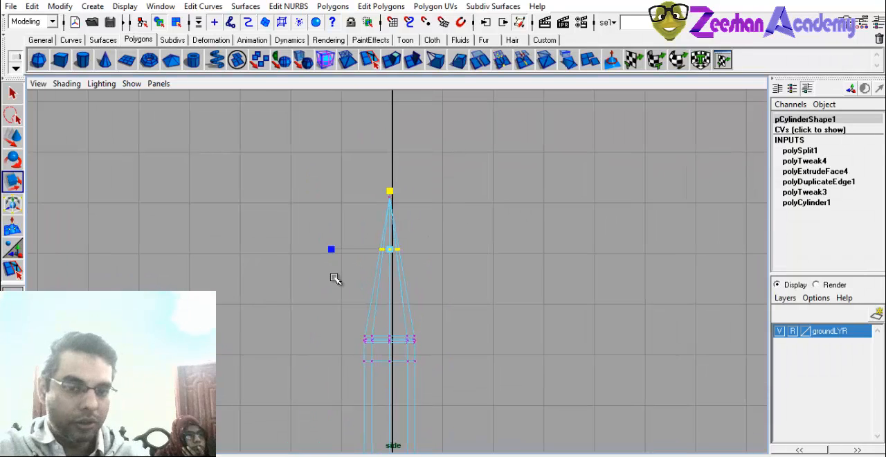
scroll(415, 277, up, 2)
key(q)
scroll(484, 290, up, 3)
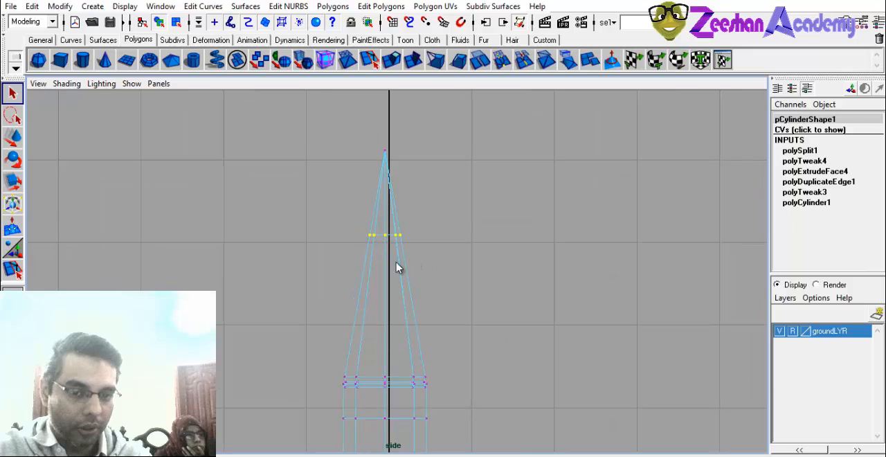
Clear the selection of the levelled vertices around the cone.
mouse_move(395, 263)
right_down()
mouse_move(441, 229)
mouse_move(397, 261)
right_up()
right_click(397, 260)
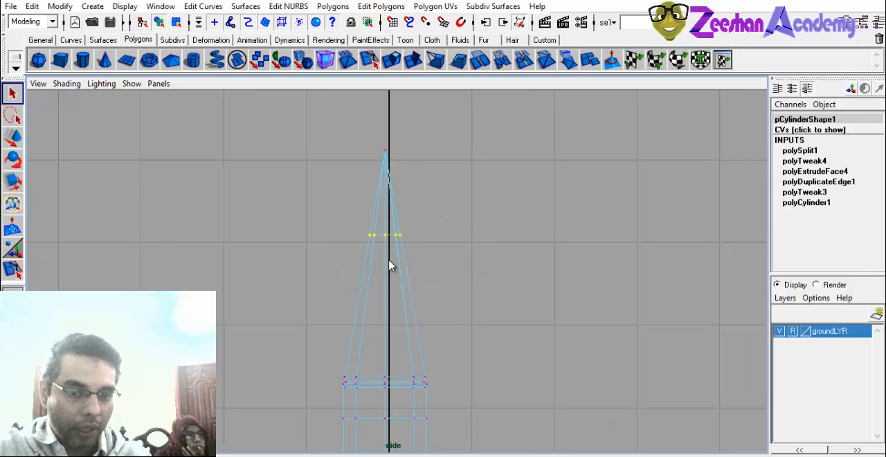
click(412, 272)
click(333, 6)
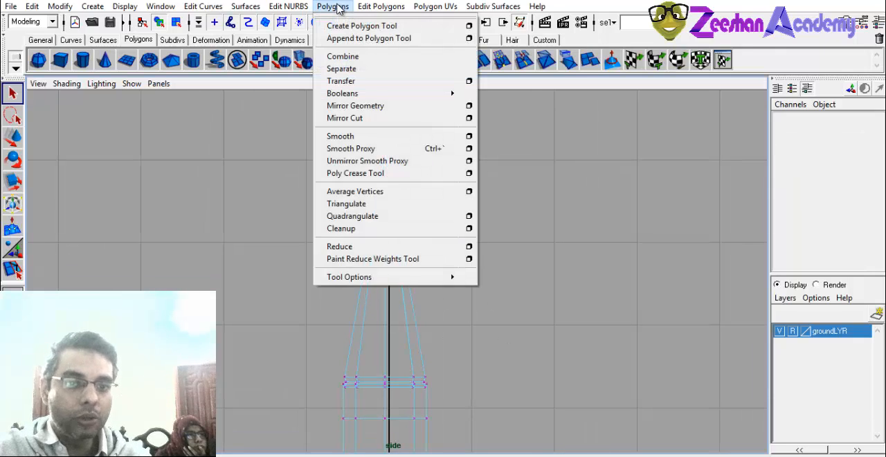
mouse_move(369, 8)
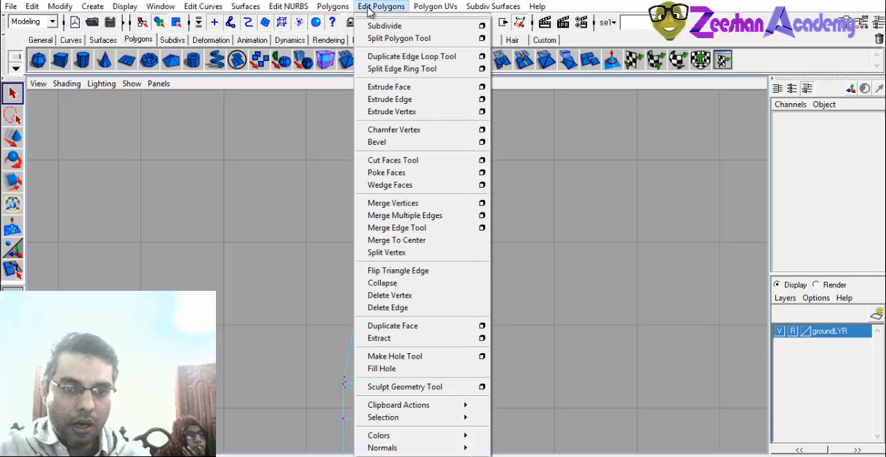
click(368, 9)
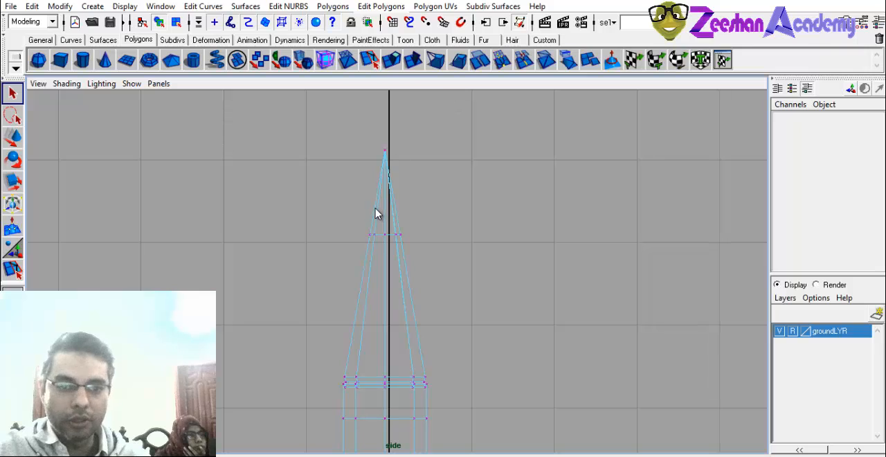
Examine the levelled cut and the grooved collar below the cone in the side and perspective wireframe views.
mouse_move(376, 208)
right_down()
mouse_move(407, 196)
mouse_move(338, 209)
right_up()
drag(336, 247, 466, 283)
alt+middle_drag(457, 283, 455, 205)
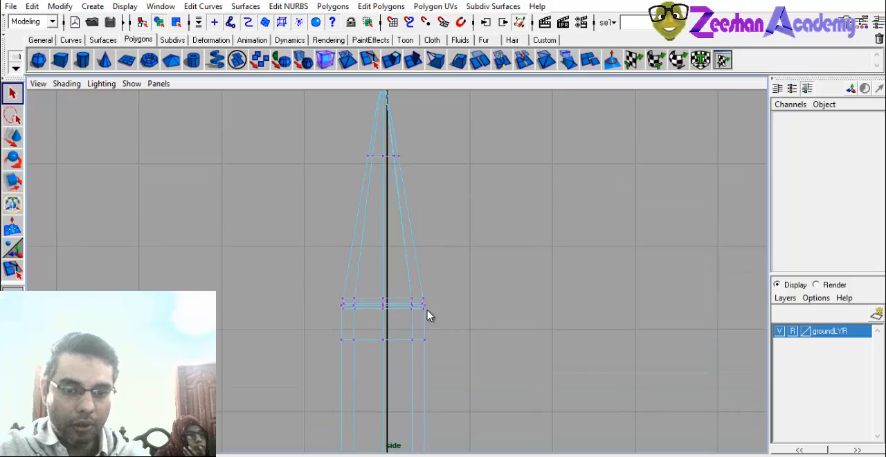
right_drag(421, 263, 462, 254)
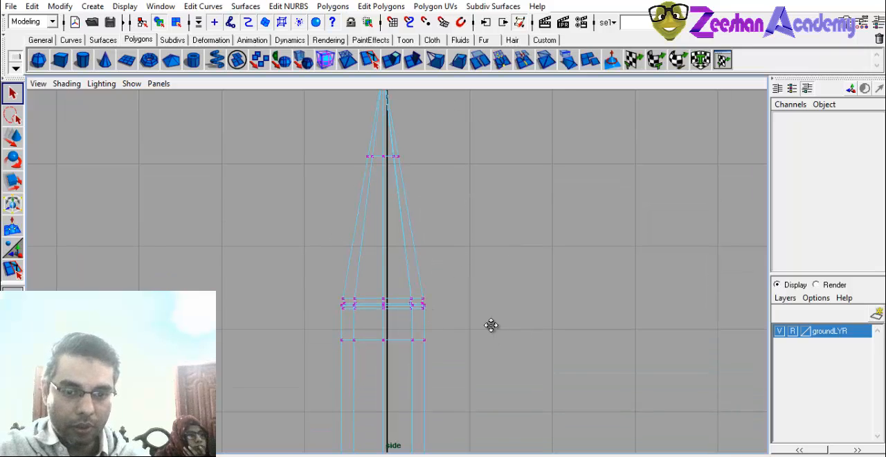
alt+middle_drag(490, 325, 500, 272)
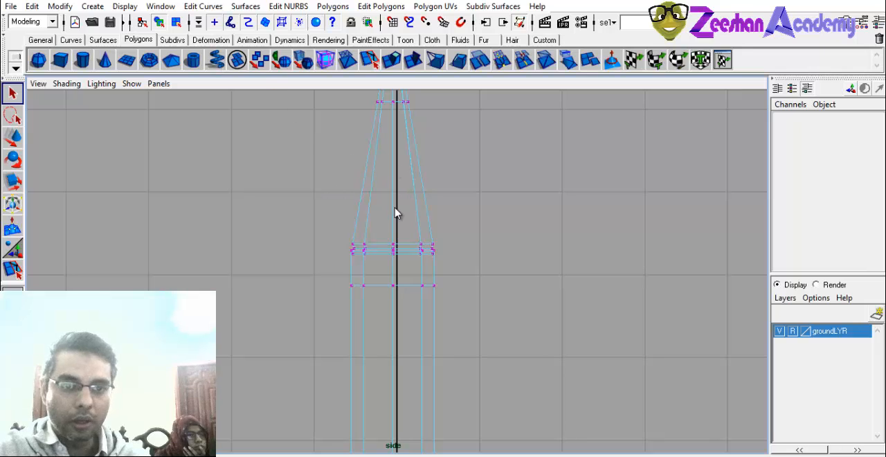
key(space)
drag(382, 258, 389, 238)
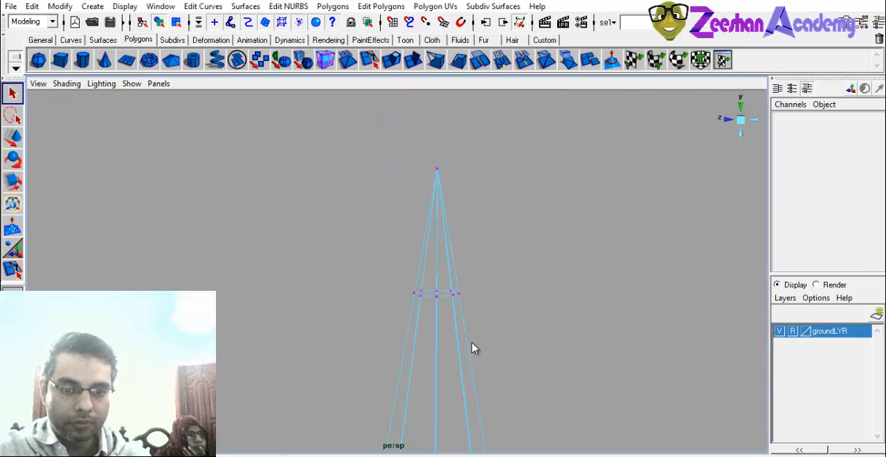
alt+middle_drag(472, 342, 431, 263)
click(12, 113)
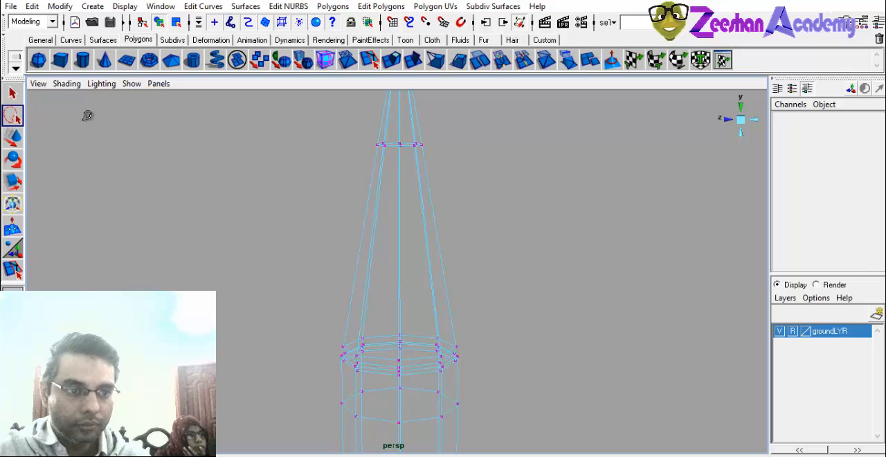
alt+drag(391, 241, 415, 237)
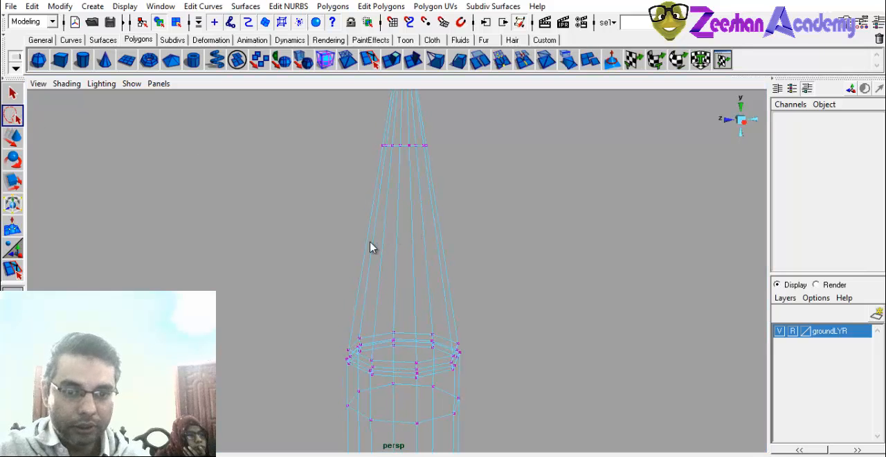
Save the scene as a mayaBinary file in the project's scenes folder.
key(ctrl+s)
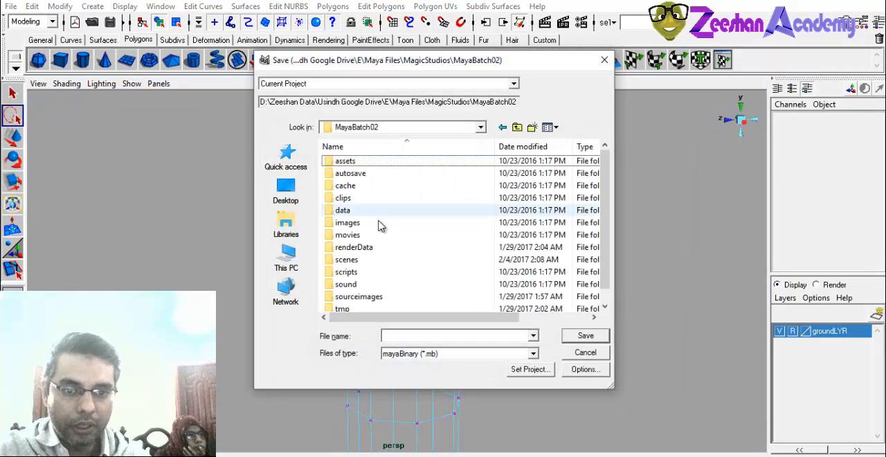
double_click(351, 261)
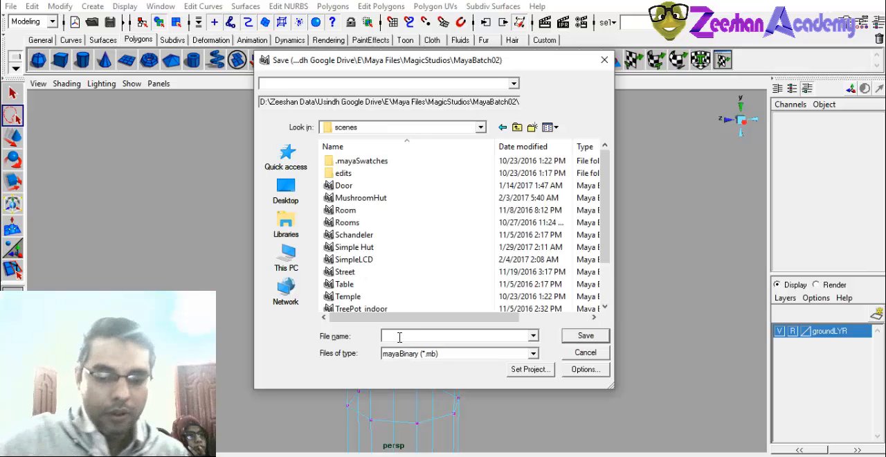
key(Return)
Select a group of vertices on one side of the grooved collar below the cone.
key(q)
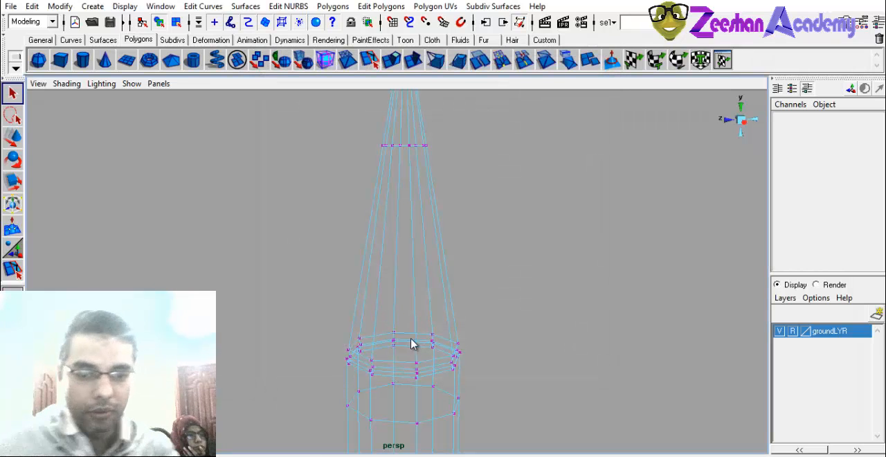
right_drag(437, 262, 462, 252)
drag(411, 365, 470, 401)
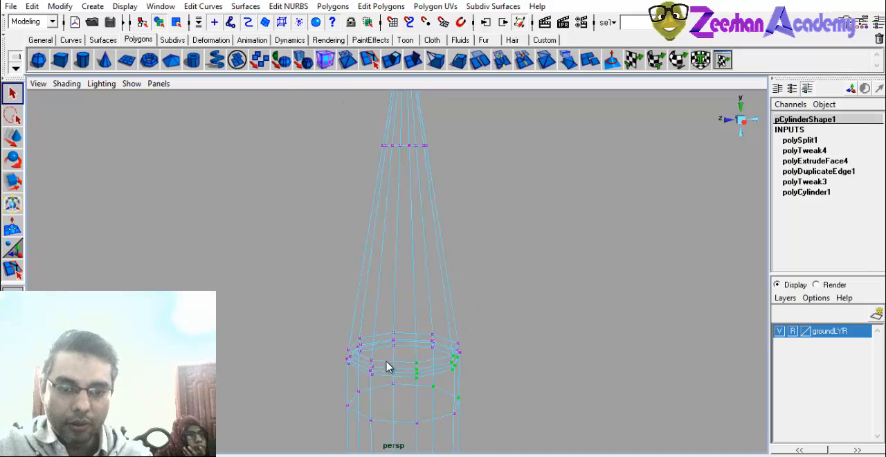
right_drag(386, 261, 437, 257)
alt+middle_drag(470, 359, 469, 306)
scroll(479, 313, down, 2)
alt+drag(468, 307, 483, 309)
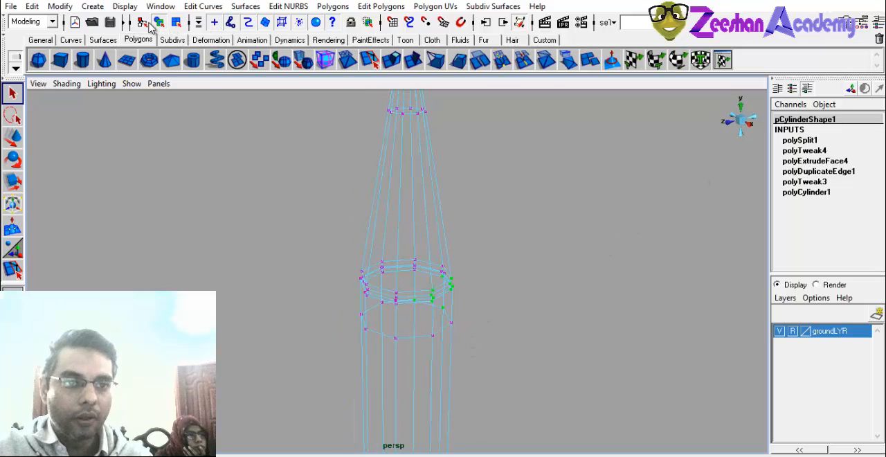
Return to object selection mode and select the tall pointed cylinder.
click(181, 21)
click(159, 22)
click(359, 302)
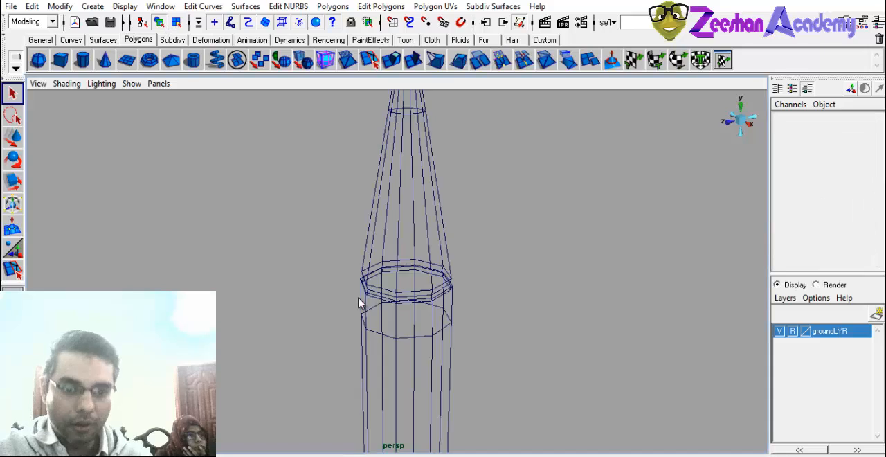
right_drag(386, 290, 393, 316)
click(406, 299)
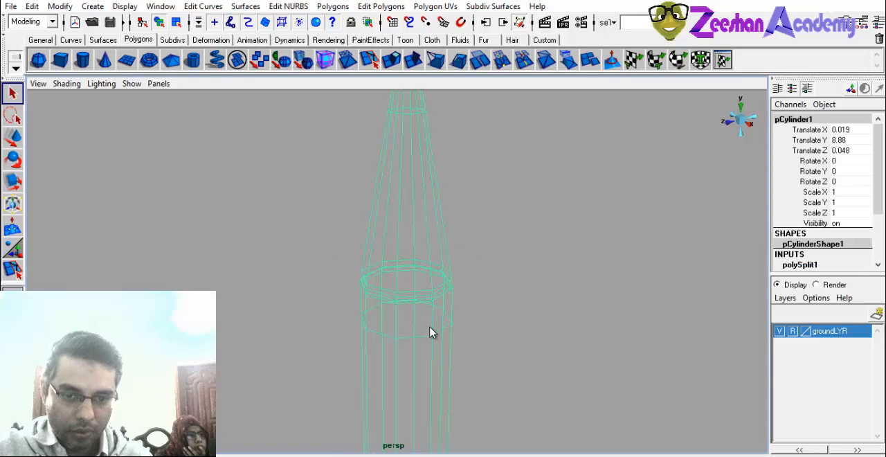
Draw a slanted cut across the tall cylinder's shaft with the Cut Faces Tool in the shaded perspective view.
alt+drag(431, 327, 421, 359)
key(space)
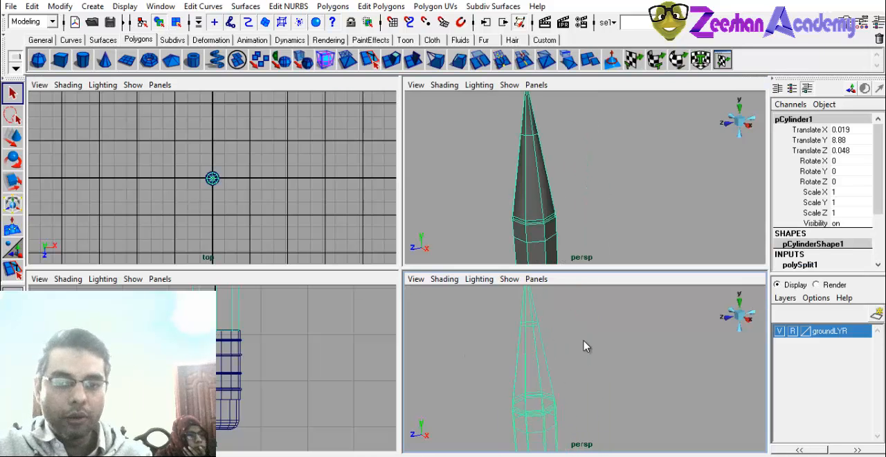
alt+middle_drag(556, 193, 556, 165)
right_click(556, 166)
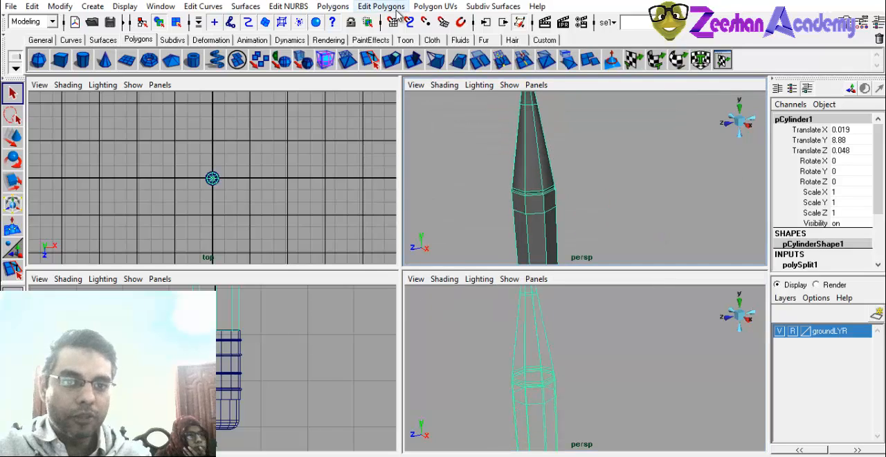
click(397, 9)
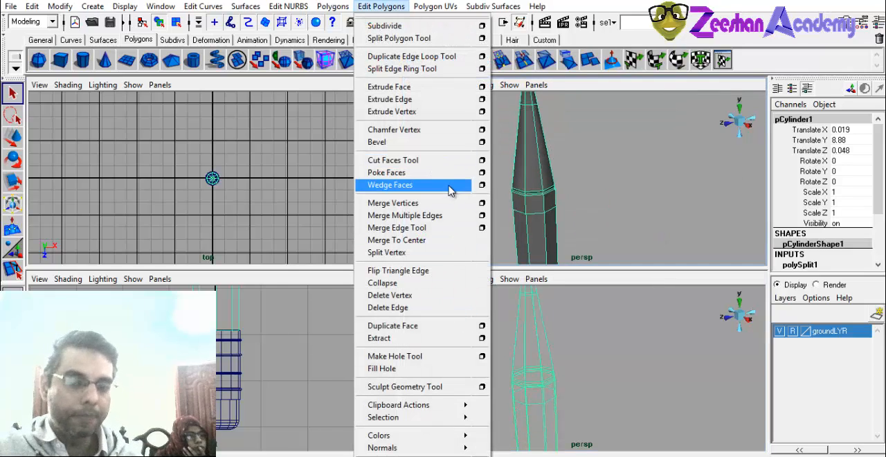
click(414, 160)
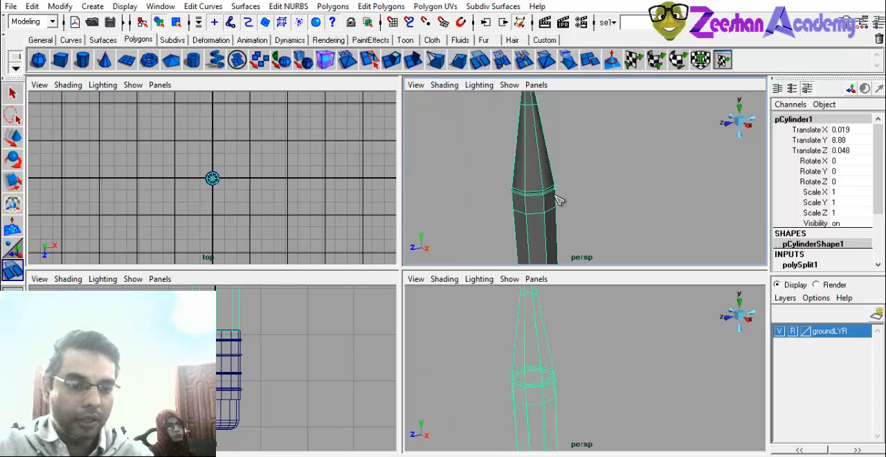
alt+drag(559, 195, 539, 186)
key(space)
mouse_move(390, 209)
alt+middle_down()
mouse_move(392, 245)
mouse_move(571, 177)
alt+middle_up()
alt+right_drag(571, 177, 348, 285)
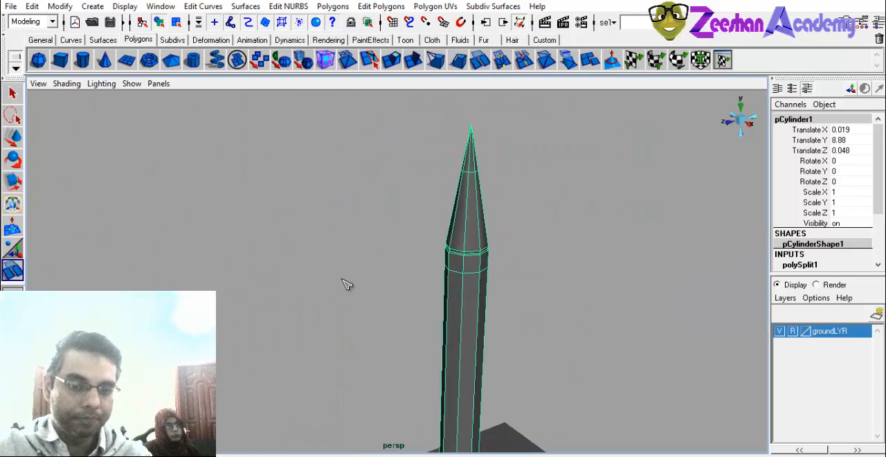
alt+middle_drag(417, 289, 390, 180)
drag(431, 265, 487, 254)
alt+drag(488, 293, 427, 283)
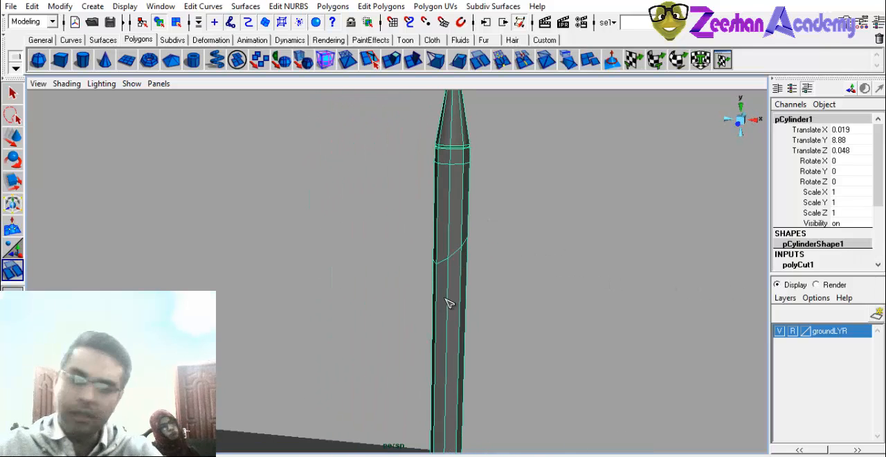
Draw five more slanted cuts across the shaft at different heights with the Cut Faces Tool.
click(371, 22)
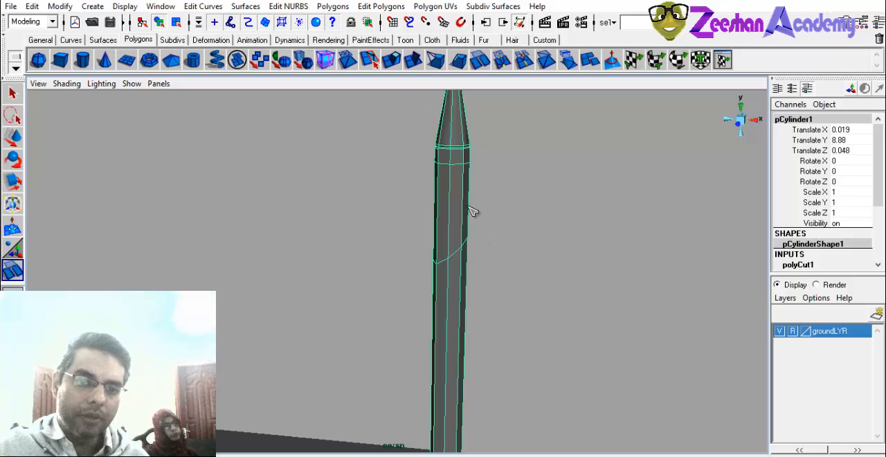
drag(474, 211, 525, 201)
drag(456, 295, 483, 301)
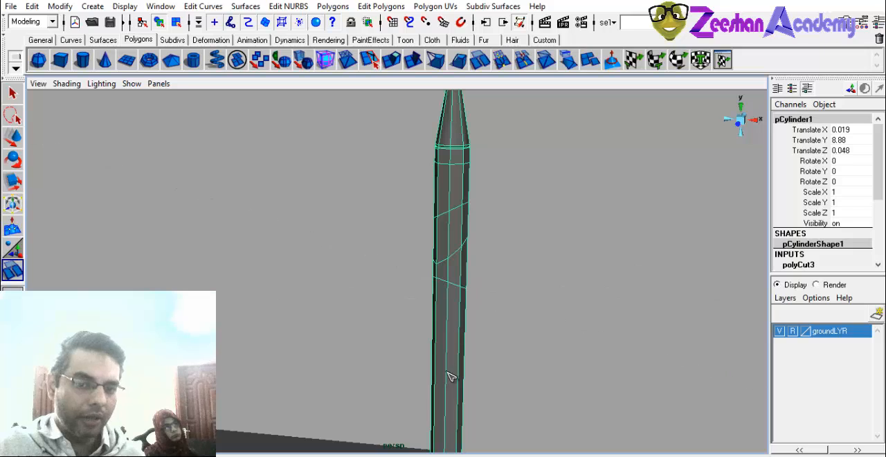
drag(448, 370, 457, 382)
drag(449, 406, 471, 417)
drag(453, 417, 494, 429)
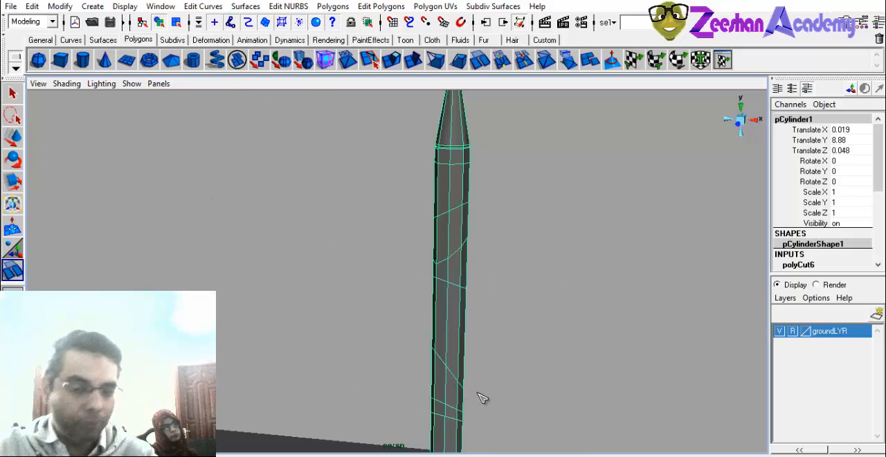
Inspect the slanted cuts around the shaft and undo all of them.
alt+drag(482, 398, 385, 240)
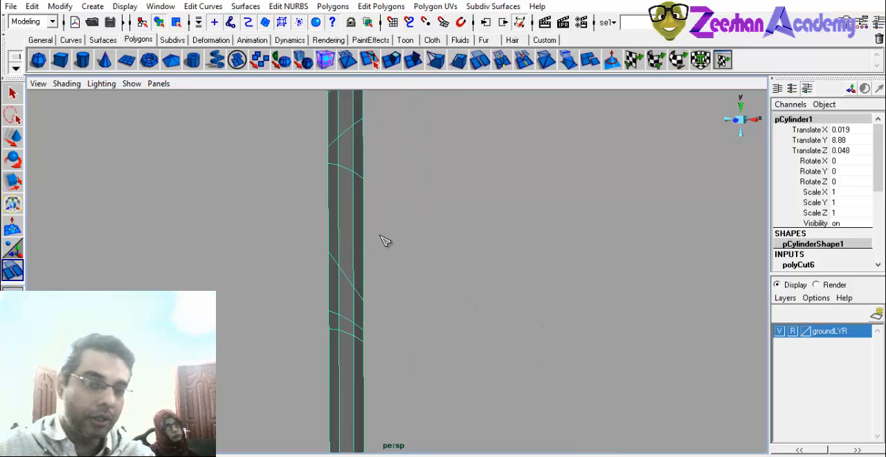
alt+drag(413, 213, 351, 247)
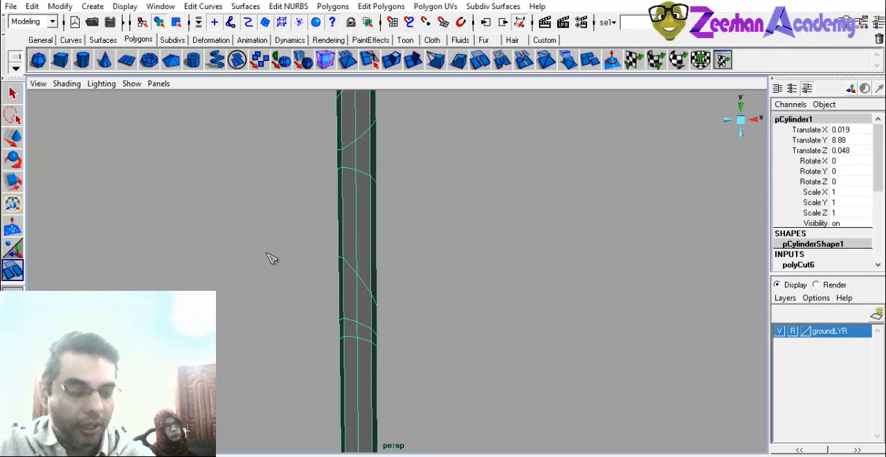
alt+drag(268, 254, 469, 236)
alt+right_drag(469, 236, 349, 231)
alt+drag(349, 231, 463, 292)
key(ctrl+z)
key(ctrl+z)
click(430, 263)
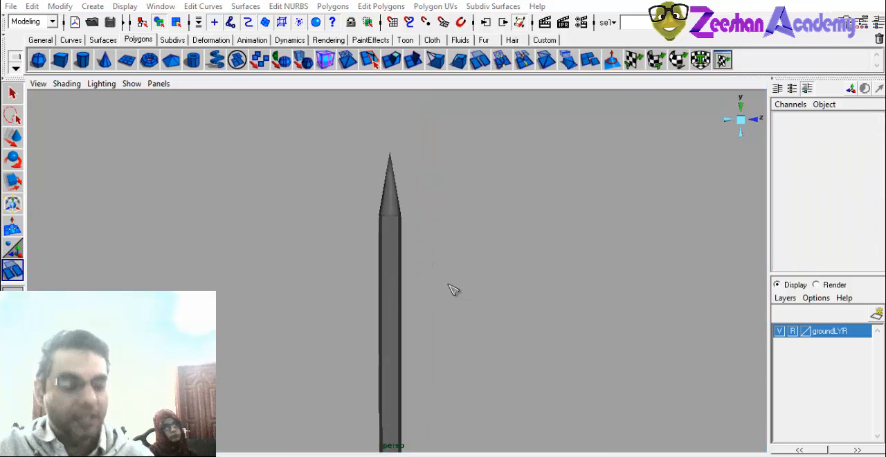
Switch to the wireframe perspective view of the pointed tip and reselect the tall cylinder.
key(space)
alt+middle_drag(516, 211, 472, 204)
key(space)
alt+middle_drag(353, 233, 478, 302)
alt+right_drag(479, 301, 514, 280)
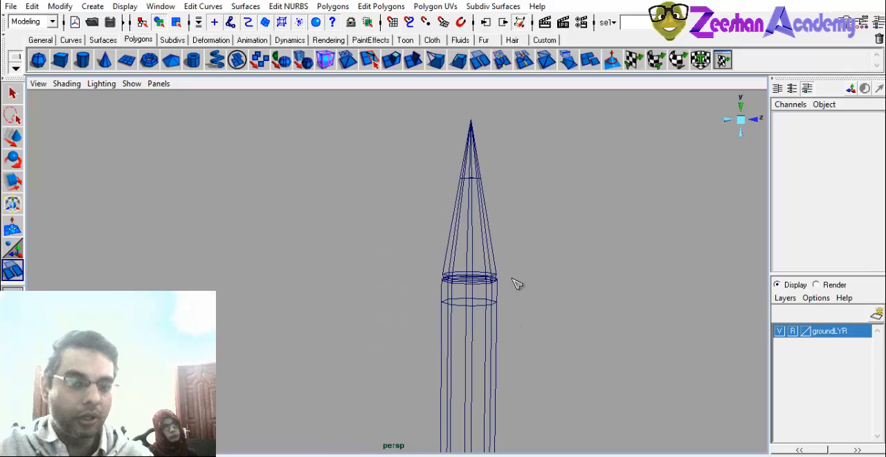
key(q)
click(496, 280)
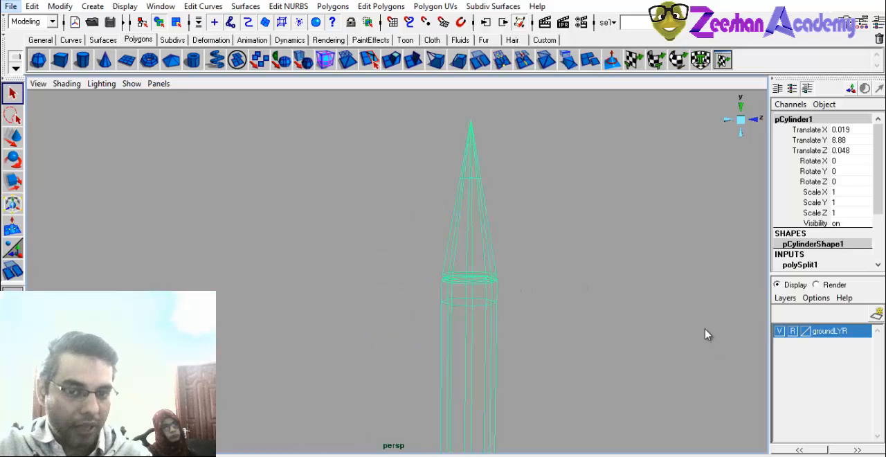
Cut the cone horizontally with the Cut Faces Tool, about midway between the existing loop and the cone's base.
click(366, 8)
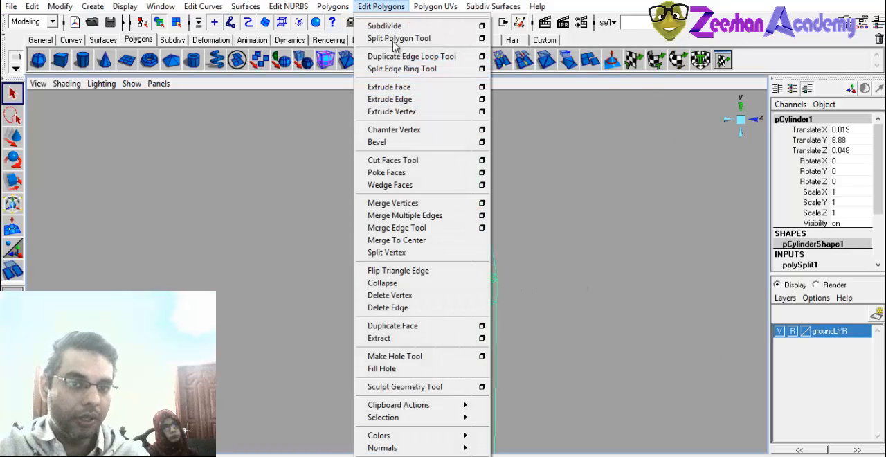
click(392, 160)
drag(464, 219, 519, 214)
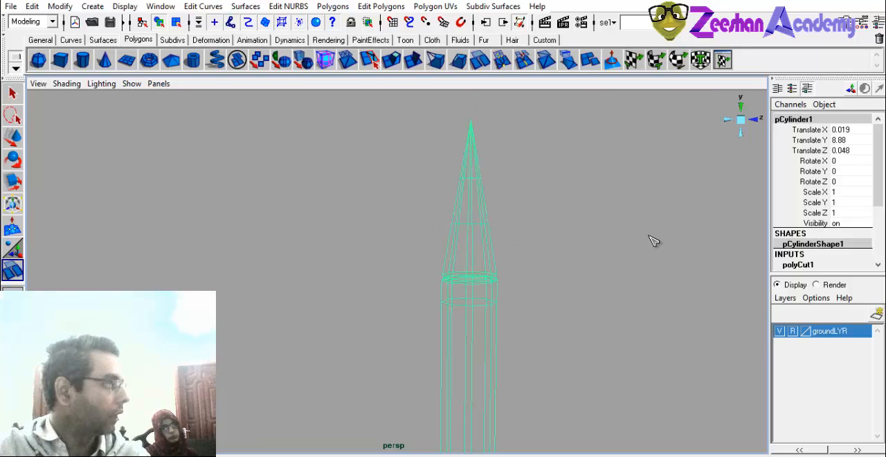
alt+middle_drag(534, 243, 523, 212)
alt+middle_drag(470, 346, 452, 108)
mouse_move(456, 389)
alt+middle_down()
mouse_move(461, 286)
mouse_move(415, 240)
mouse_move(452, 266)
alt+middle_up()
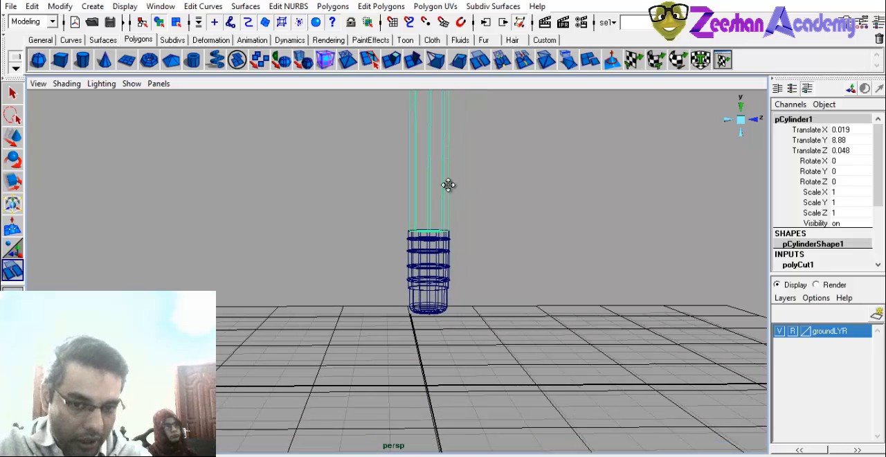
mouse_move(448, 185)
alt+middle_down()
mouse_move(433, 337)
mouse_move(339, 307)
mouse_move(434, 217)
mouse_move(332, 247)
alt+middle_up()
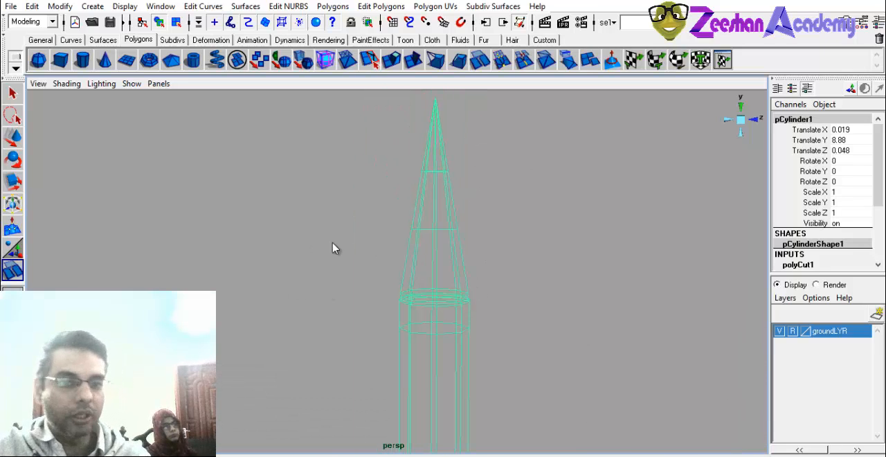
Leave the Cut Faces Tool and examine the horizontal cuts on the wireframe cone from several angles.
key(q)
alt+middle_drag(435, 243, 411, 272)
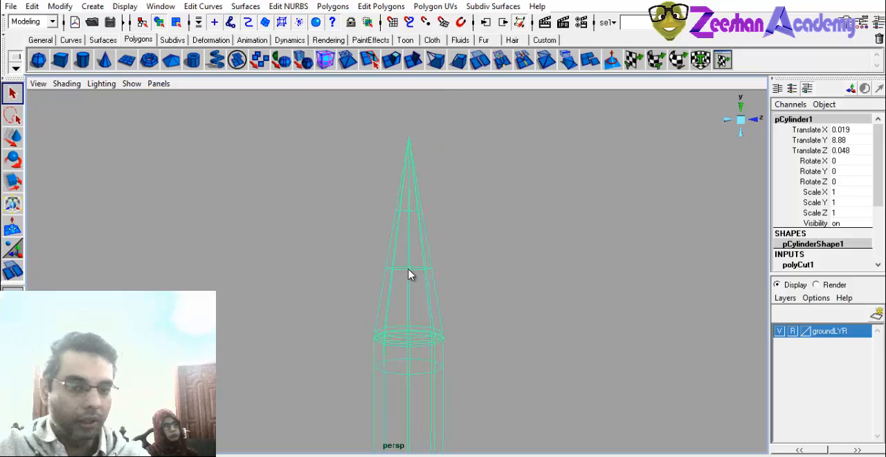
key(space)
click(411, 267)
alt+right_drag(393, 263, 497, 307)
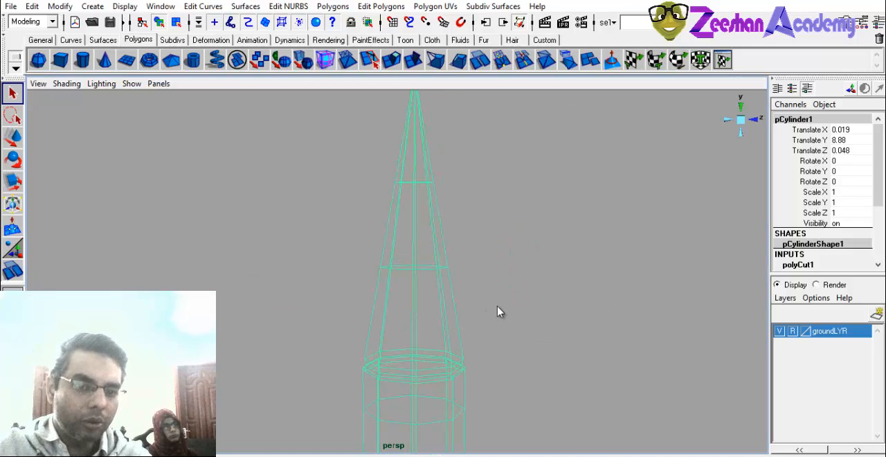
click(379, 6)
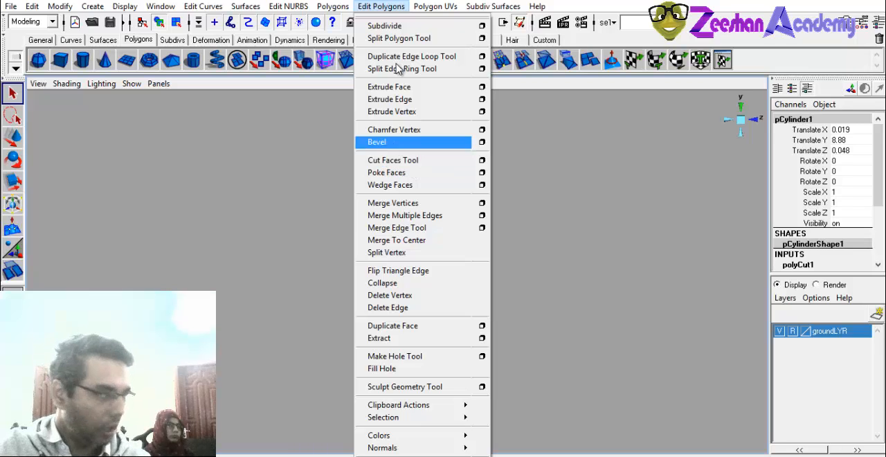
click(395, 7)
alt+right_drag(441, 186, 360, 257)
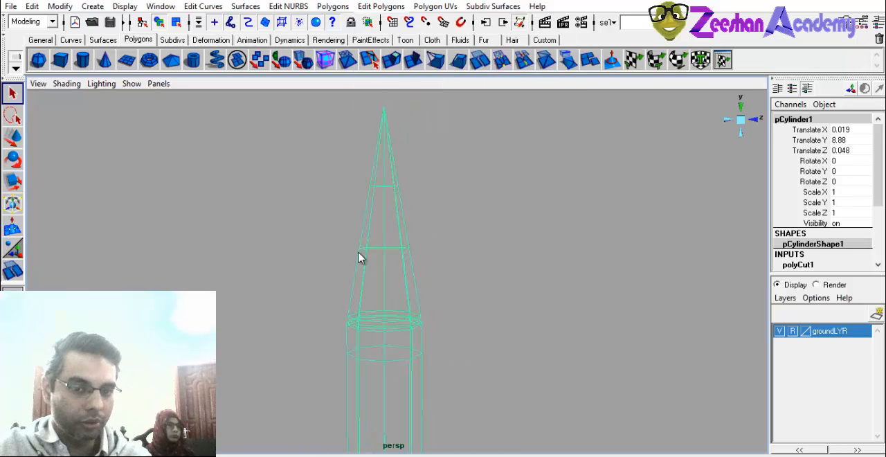
alt+middle_drag(409, 240, 422, 271)
alt+right_drag(422, 271, 433, 263)
Display the pointed tip in shaded mode in the perspective view and open the polygon editing commands.
key(space)
click(410, 241)
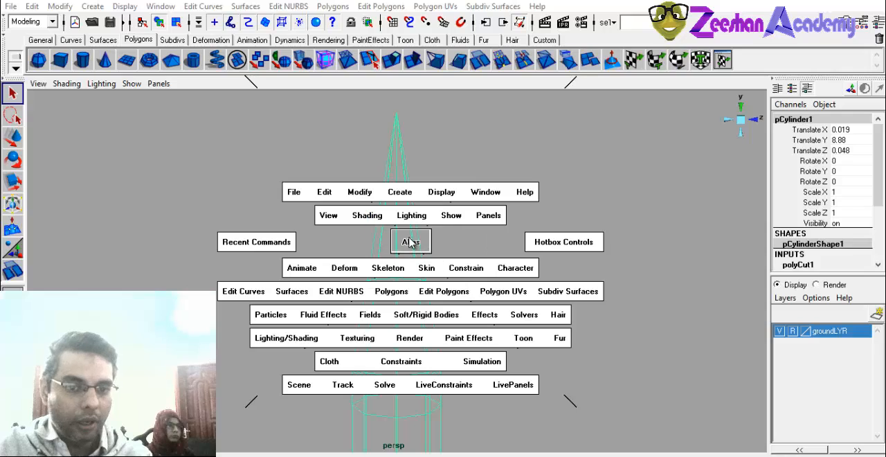
key(space)
alt+middle_drag(540, 208, 478, 184)
key(space)
alt+right_drag(478, 184, 499, 232)
alt+middle_drag(288, 208, 389, 241)
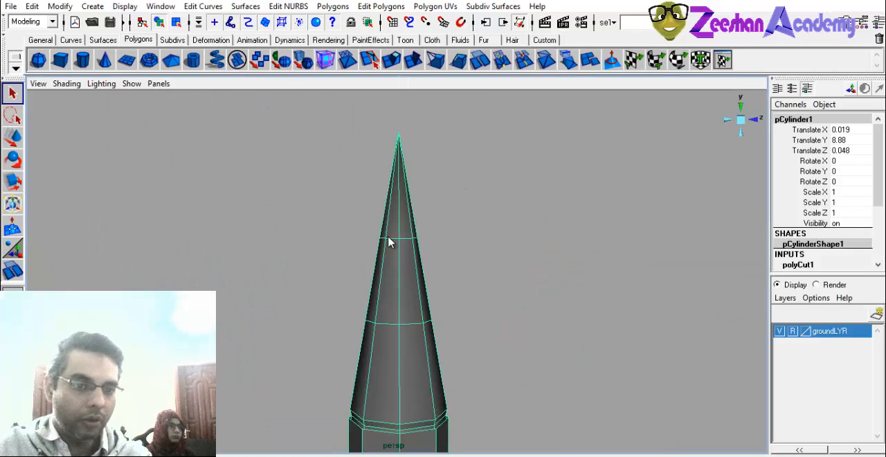
click(381, 6)
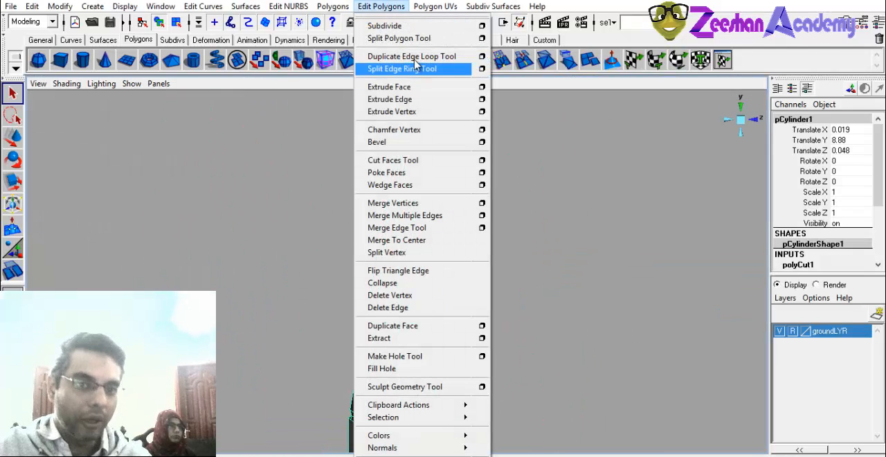
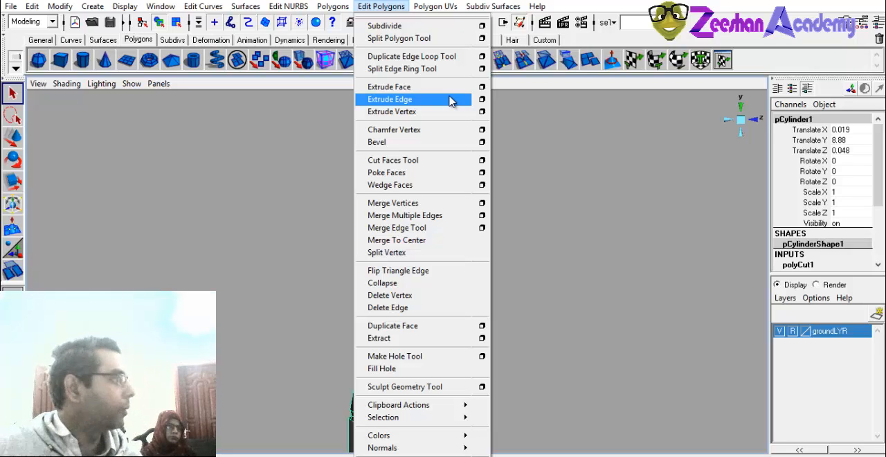
Select all the faces of the pointed tip above the upper horizontal cut.
click(451, 9)
mouse_move(408, 310)
alt+middle_down()
mouse_move(397, 236)
mouse_move(384, 285)
alt+middle_up()
right_drag(379, 223, 340, 224)
drag(340, 154, 407, 162)
alt+middle_drag(464, 194, 473, 251)
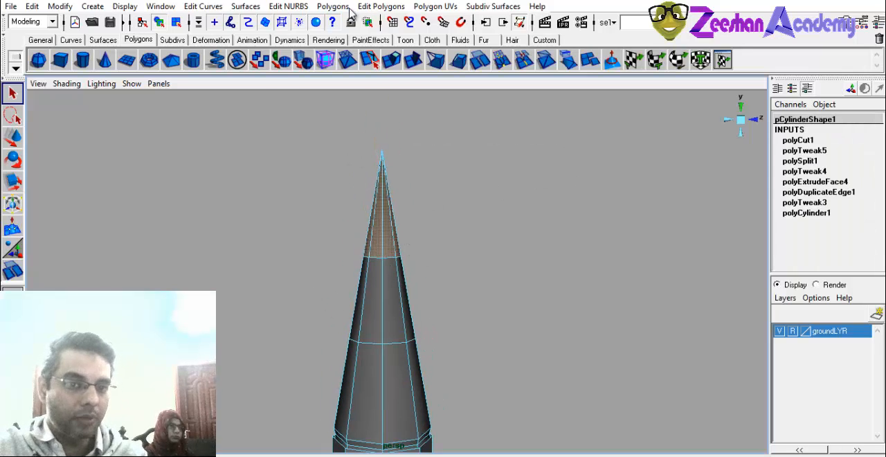
Extrude the selected tip faces inward so a narrow ledge separates the slimmer point from the cone below.
click(391, 61)
scroll(380, 314, up, 2)
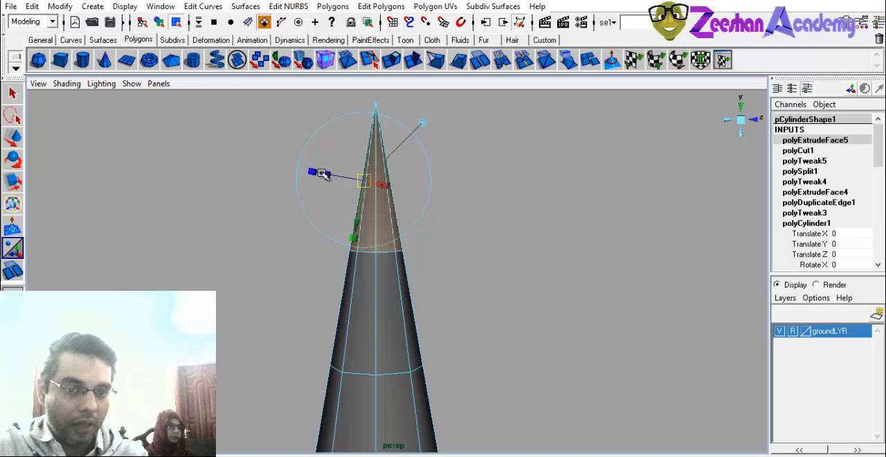
drag(324, 174, 333, 175)
alt+middle_drag(415, 235, 411, 283)
scroll(411, 283, up, 3)
alt+drag(277, 280, 310, 293)
click(330, 235)
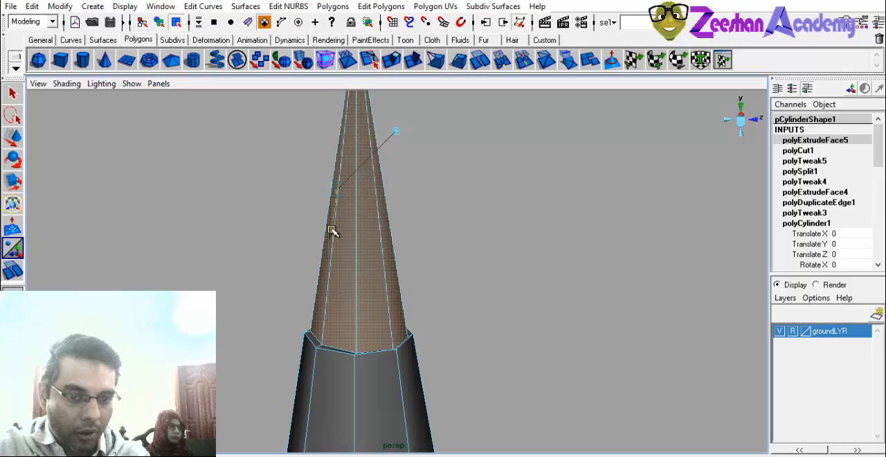
alt+middle_drag(392, 290, 404, 262)
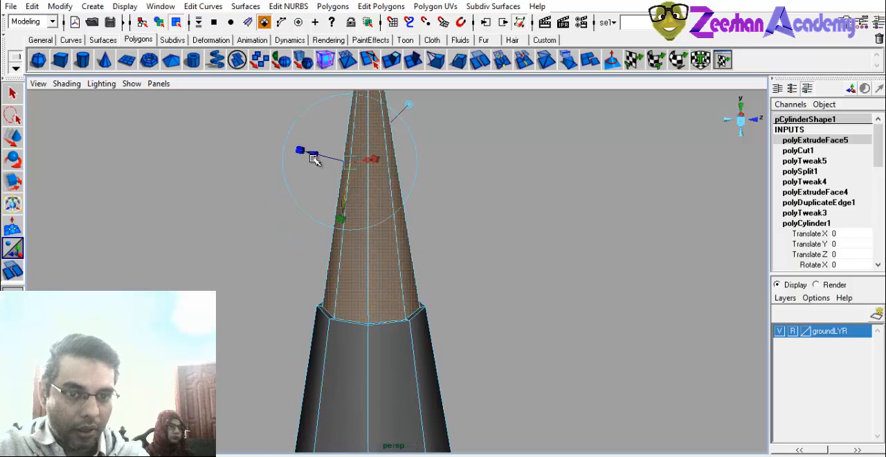
drag(313, 154, 316, 162)
key(w)
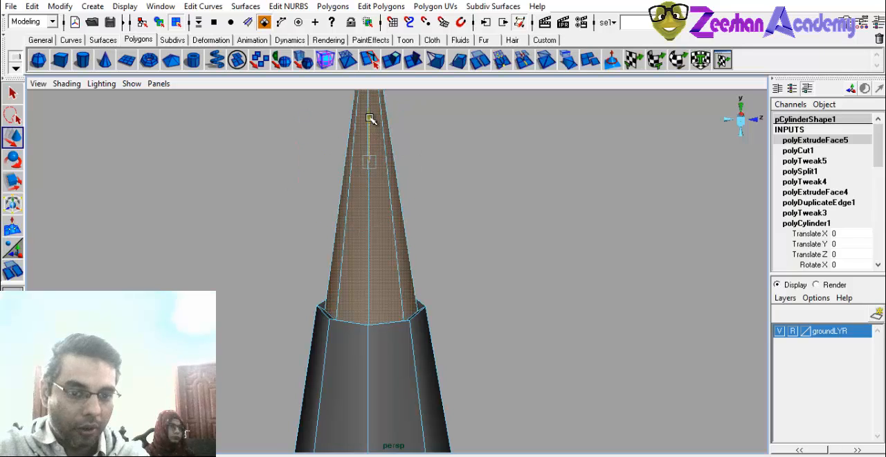
Switch to edge selection and try picking individual edges along the rim of the ledge.
alt+right_drag(339, 202, 350, 295)
alt+drag(350, 295, 327, 284)
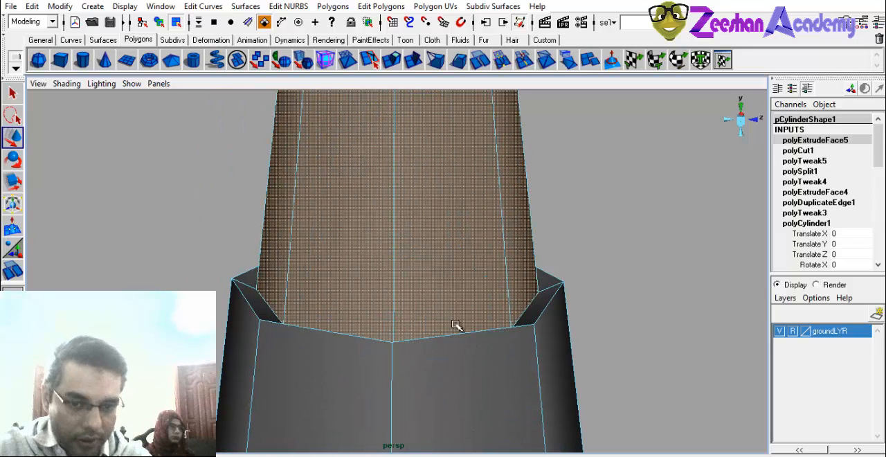
right_drag(479, 262, 481, 234)
click(544, 308)
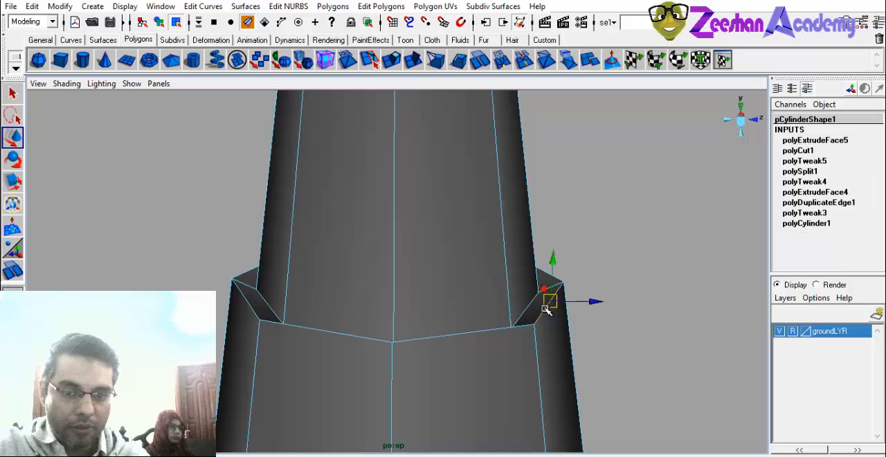
alt+drag(547, 326, 217, 352)
key(f)
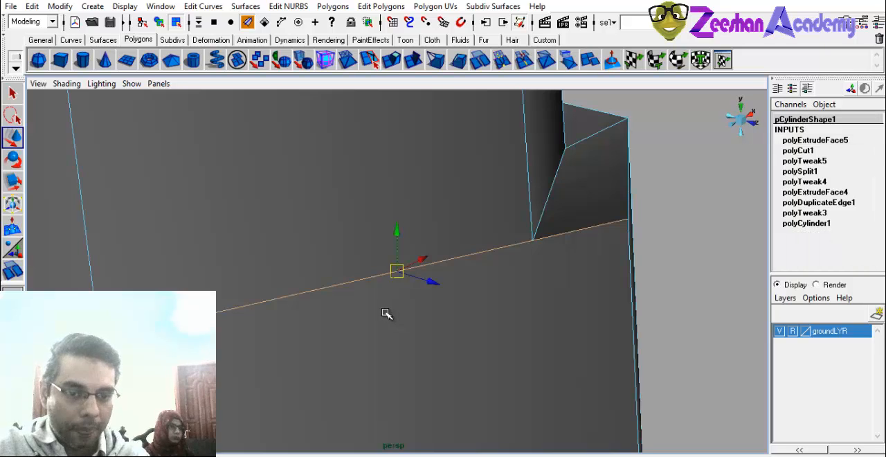
alt+drag(497, 287, 484, 312)
alt+right_drag(521, 301, 430, 304)
key(f)
Select the ring of edges around the ledge, leaving out the vertical edges above and below it.
alt+drag(452, 311, 348, 252)
drag(269, 232, 551, 325)
alt+right_drag(380, 327, 374, 325)
alt+middle_drag(374, 324, 396, 288)
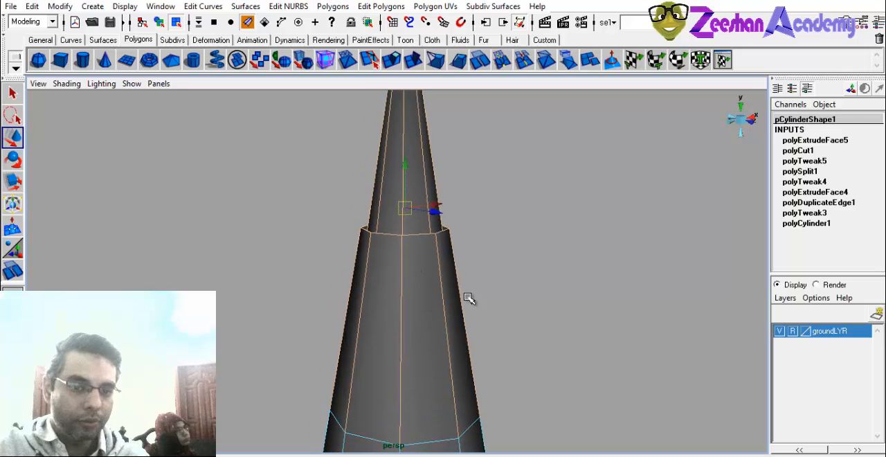
alt+right_drag(466, 296, 456, 296)
ctrl+drag(347, 193, 500, 220)
ctrl+drag(304, 286, 566, 353)
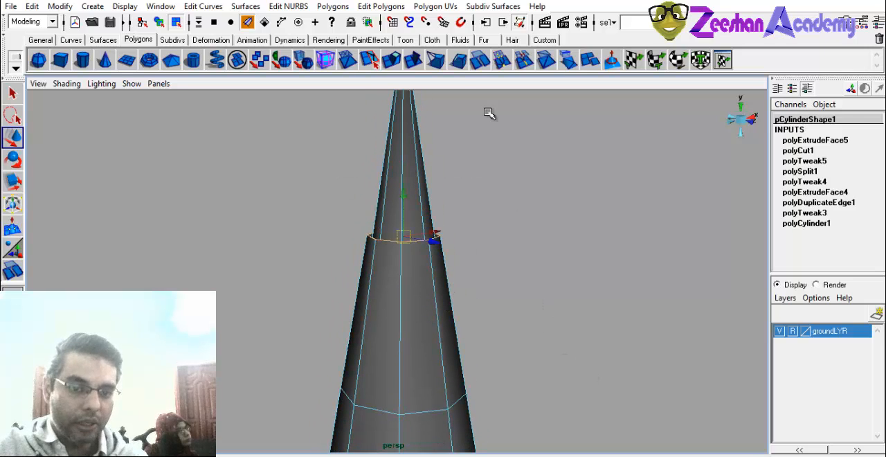
Bevel the selected rim edges of the ledge below the slim point.
click(333, 6)
mouse_move(380, 6)
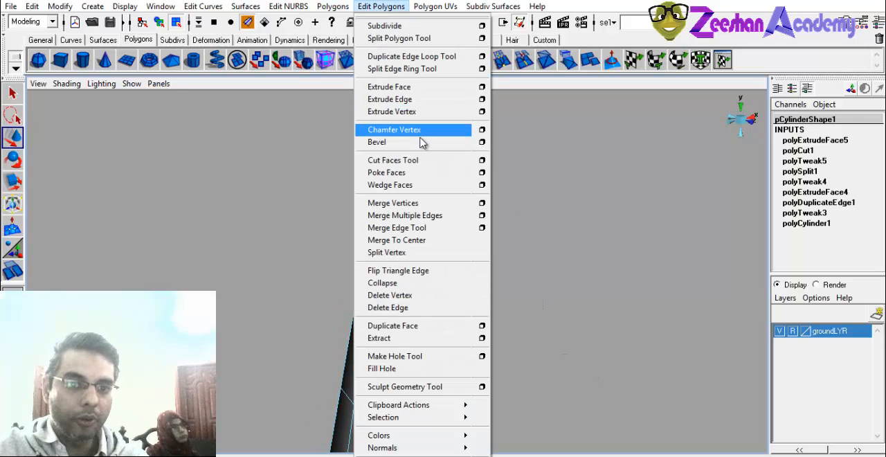
click(368, 143)
alt+right_drag(423, 288, 438, 238)
alt+drag(438, 237, 306, 263)
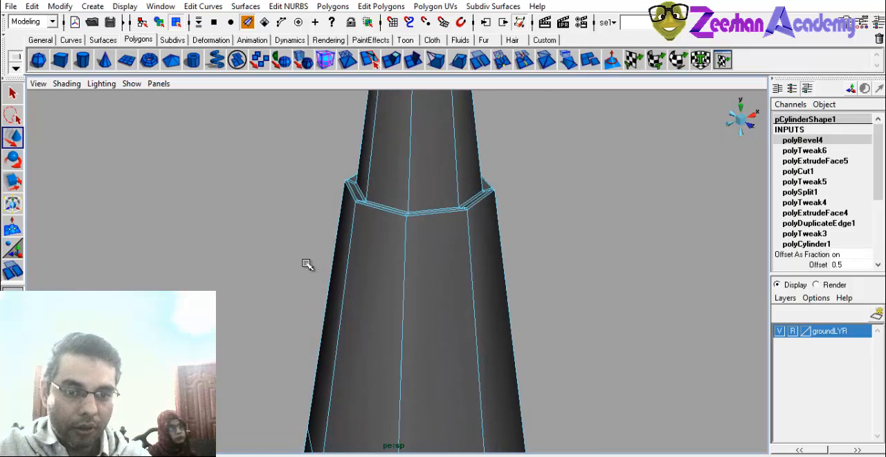
Return to object mode with nothing selected and examine the bevelled tip and the whole model from several angles.
alt+right_drag(307, 263, 422, 173)
alt+middle_drag(422, 152, 401, 239)
right_drag(403, 188, 491, 203)
alt+right_drag(622, 253, 320, 322)
alt+drag(319, 322, 379, 223)
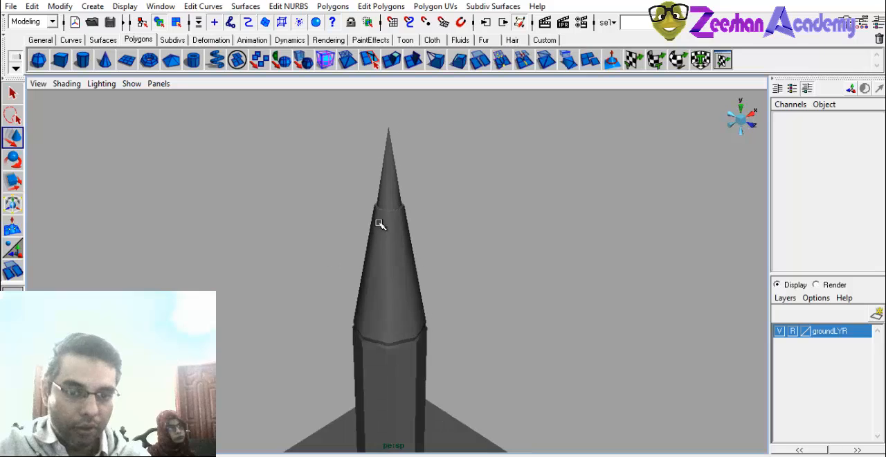
alt+drag(402, 259, 433, 233)
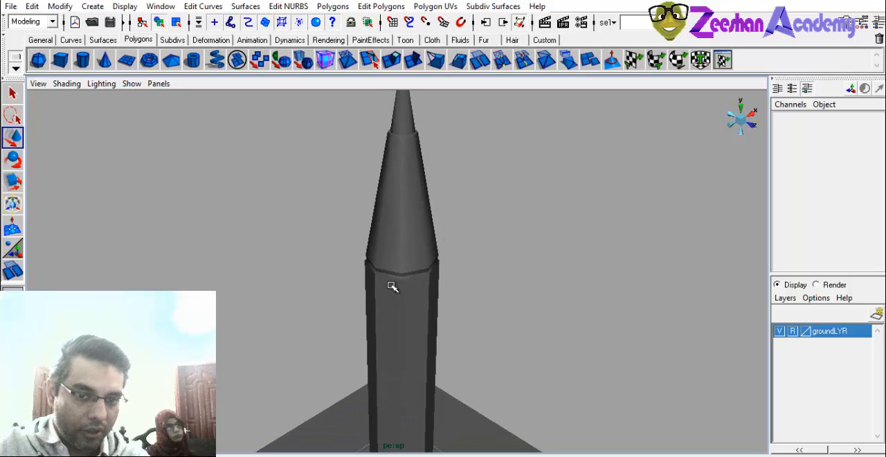
alt+drag(391, 285, 431, 192)
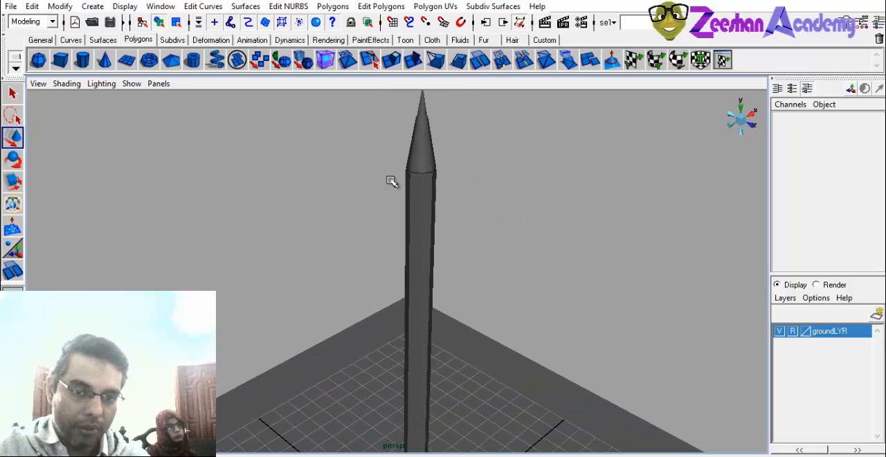
alt+drag(528, 207, 583, 281)
alt+middle_drag(583, 281, 418, 231)
alt+drag(418, 232, 337, 220)
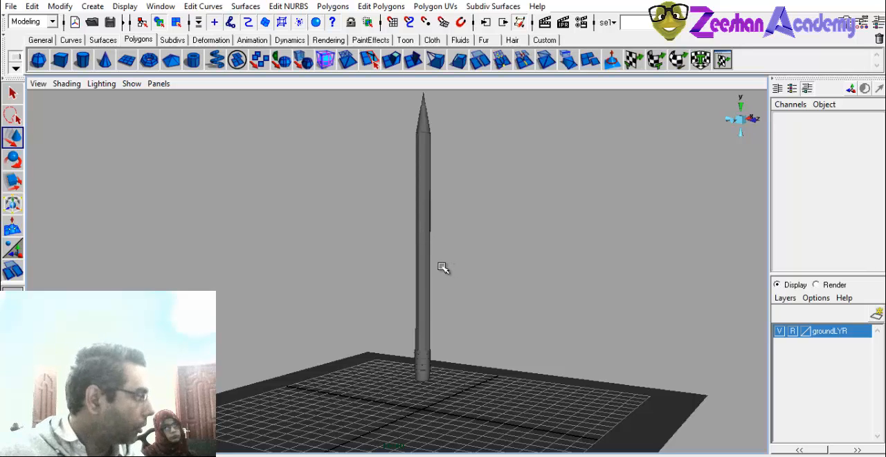
click(426, 305)
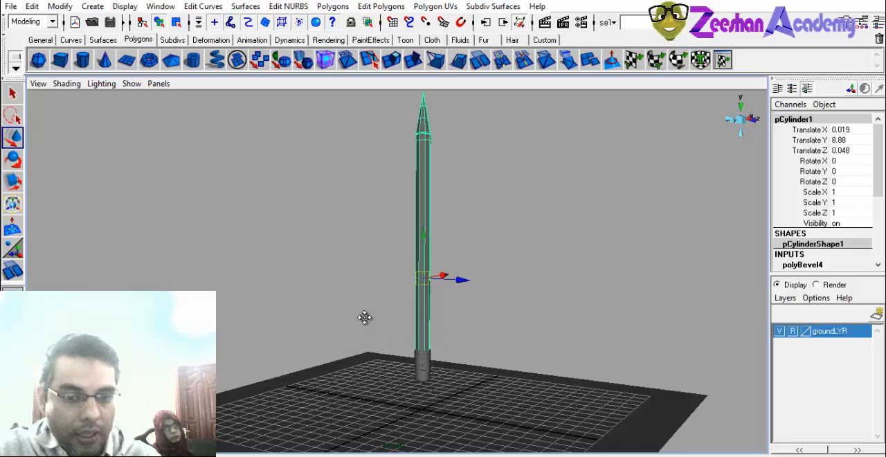
alt+drag(364, 316, 396, 337)
key(q)
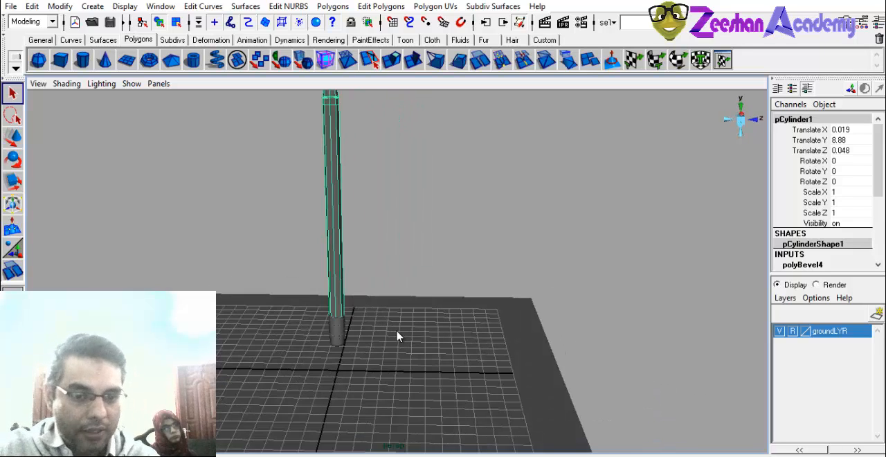
mouse_move(343, 319)
alt+mouse_down()
mouse_move(284, 340)
mouse_move(316, 310)
alt+mouse_up()
click(374, 351)
key(e)
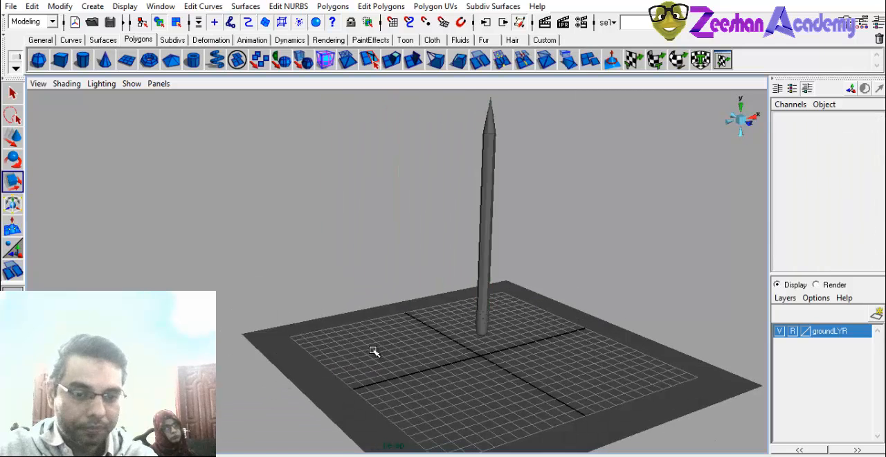
alt+middle_drag(347, 338, 332, 326)
scroll(332, 326, up, 1)
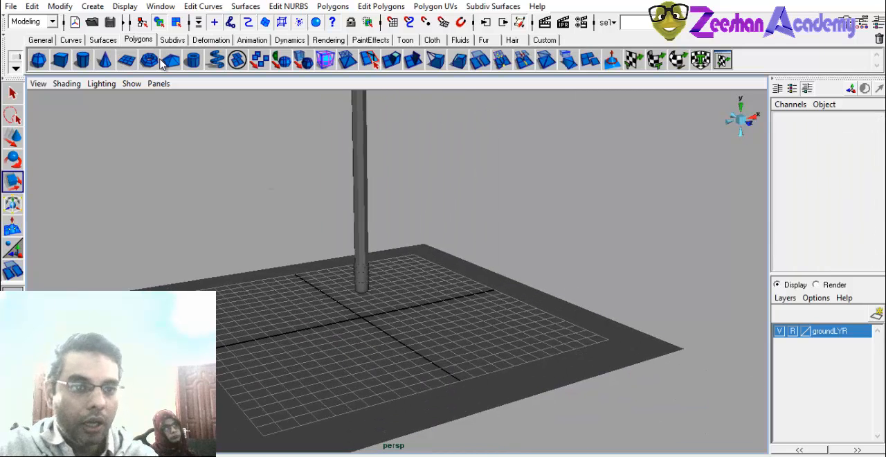
Create a new polygon cylinder, scale it uniformly to 4.196 and move it to X -5.795, Y 4.02.
click(83, 60)
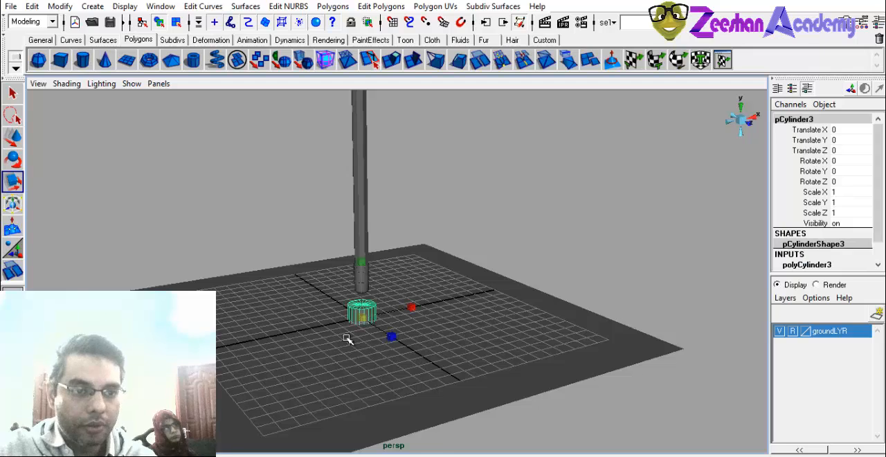
alt+drag(348, 338, 314, 322)
key(w)
key(r)
key(w)
drag(285, 279, 327, 303)
key(r)
alt+drag(368, 243, 361, 207)
key(w)
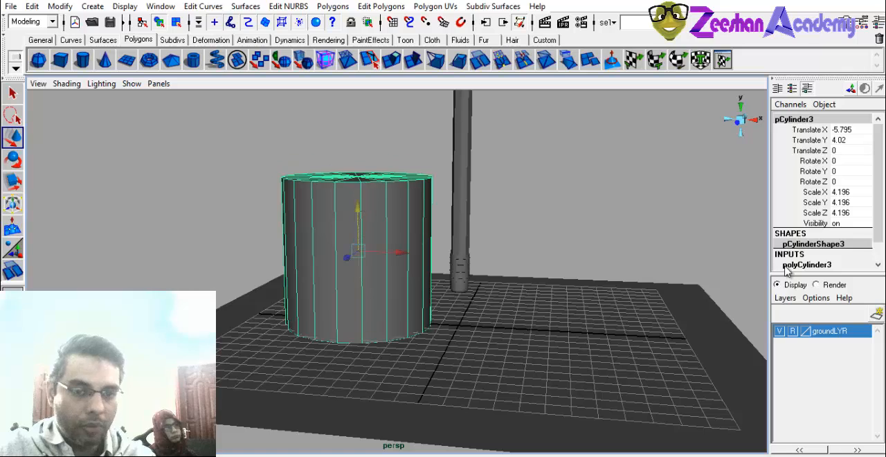
Set the new cylinder's height to 1 in its creation settings.
scroll(844, 261, down, 3)
click(820, 236)
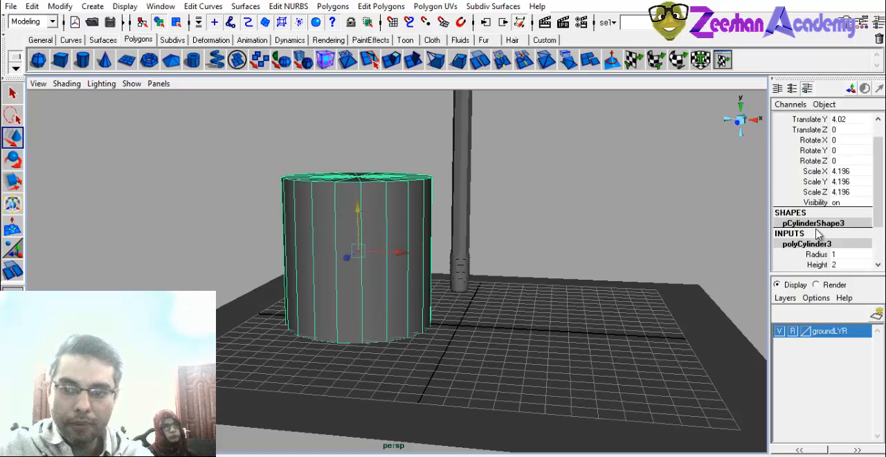
click(815, 264)
middle_drag(512, 301, 513, 306)
click(847, 264)
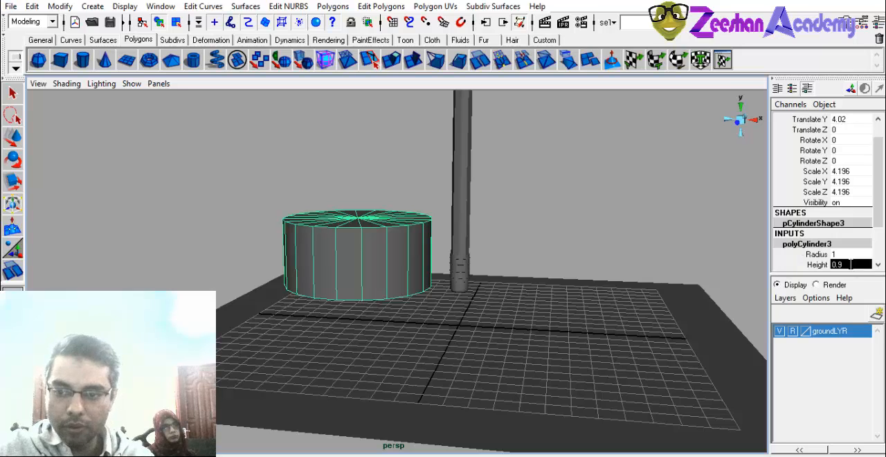
text(1)
key(Return)
Move the wide cylinder vertically until it hovers clear above the ground grid.
key(w)
alt+drag(426, 252, 375, 216)
scroll(352, 258, up, 2)
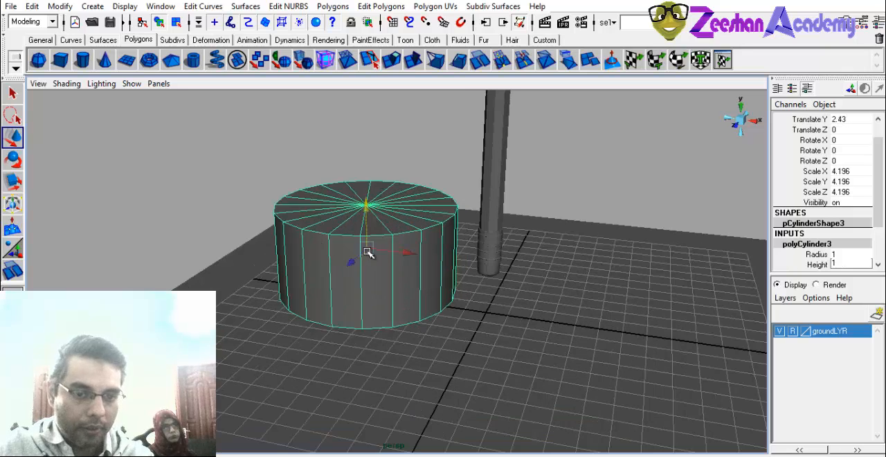
alt+drag(368, 253, 222, 225)
scroll(288, 234, up, 2)
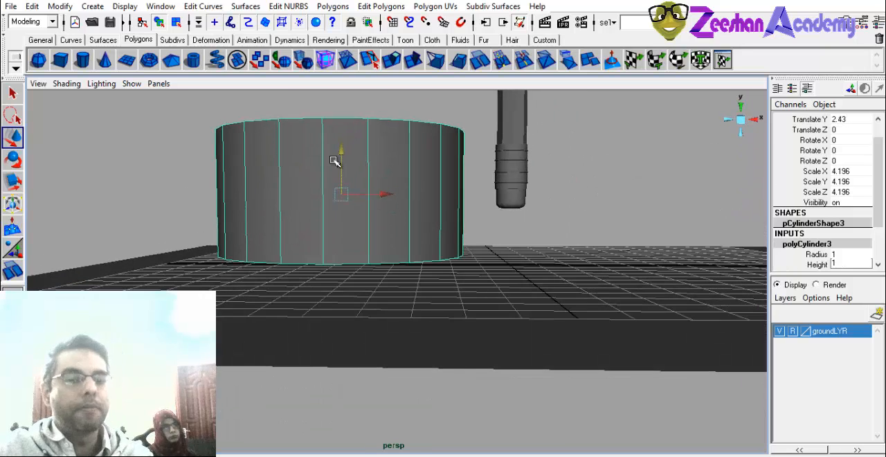
drag(341, 154, 343, 31)
alt+middle_drag(374, 218, 392, 306)
scroll(391, 257, up, 1)
Switch the wide cylinder to edge selection and select all edges of its bottom cap.
right_drag(332, 199, 332, 171)
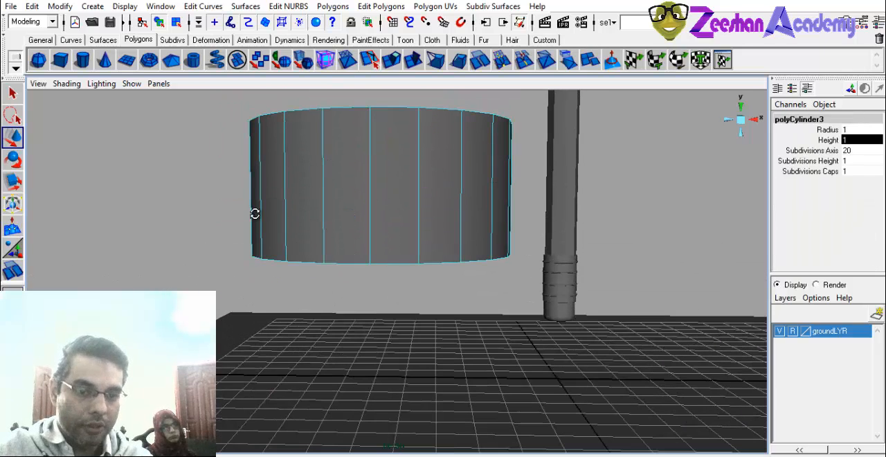
alt+drag(254, 214, 681, 223)
alt+right_drag(248, 312, 643, 320)
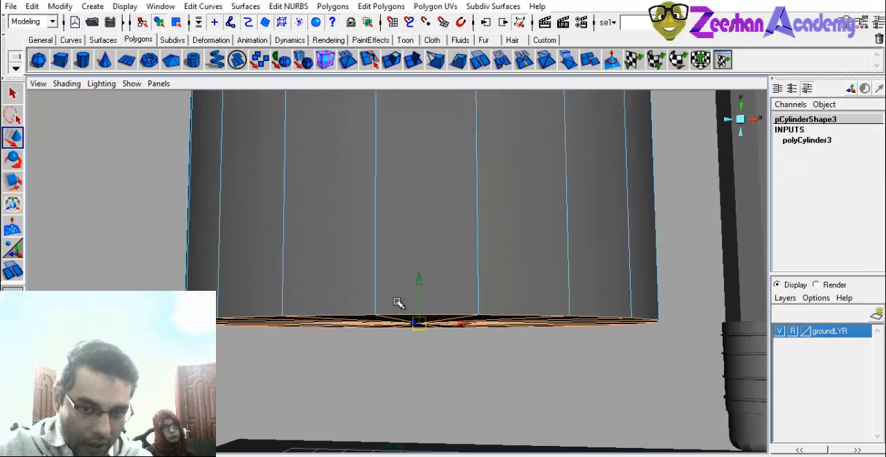
Deselect the radial edges of the bottom cap so only its outer rim stays selected.
alt+drag(399, 374, 415, 332)
alt+middle_drag(360, 322, 385, 231)
alt+middle_drag(305, 381, 359, 243)
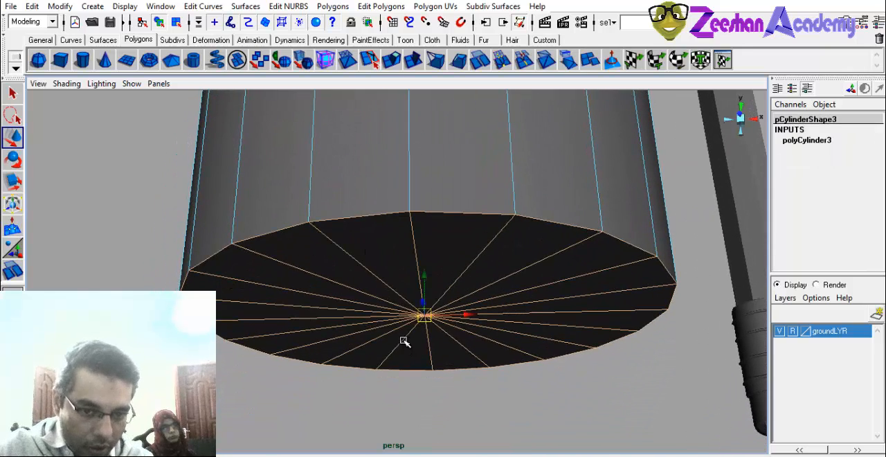
alt+drag(403, 340, 473, 305)
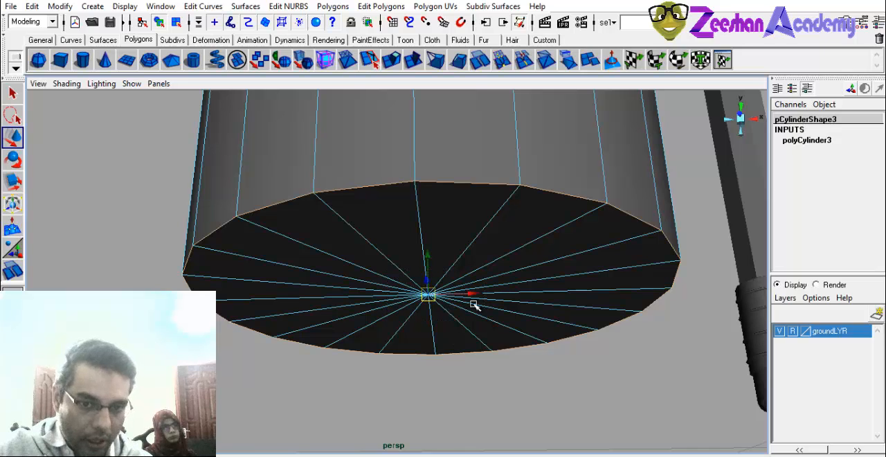
alt+drag(407, 241, 426, 239)
alt+right_drag(514, 262, 292, 252)
alt+drag(293, 252, 302, 294)
alt+middle_drag(355, 216, 347, 242)
Bevel the bottom rim of the wide cylinder.
click(343, 9)
mouse_move(380, 9)
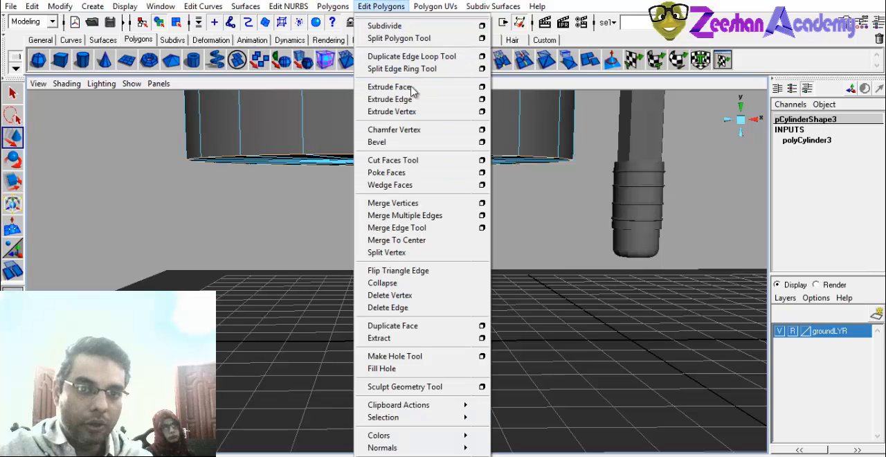
click(378, 141)
alt+middle_drag(448, 219, 444, 310)
alt+right_drag(665, 219, 626, 218)
Set the bottom bevel's offset to 0.16 and its segments to 3.
click(818, 171)
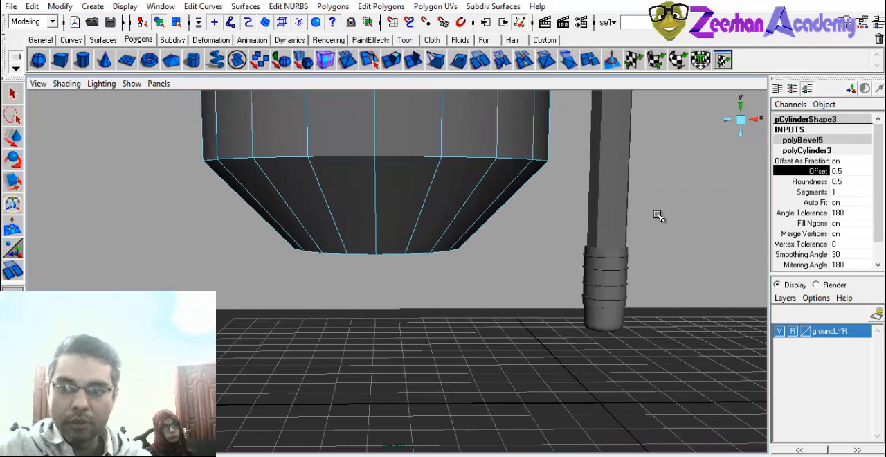
middle_drag(461, 246, 570, 216)
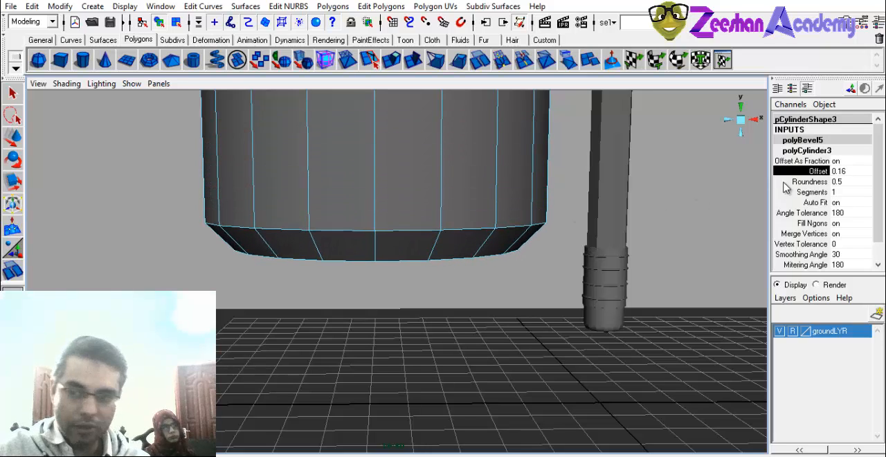
click(808, 192)
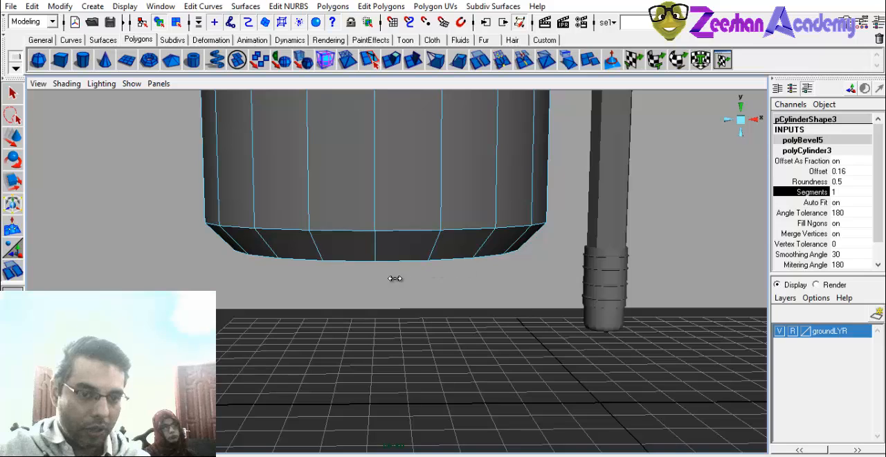
middle_drag(484, 270, 606, 266)
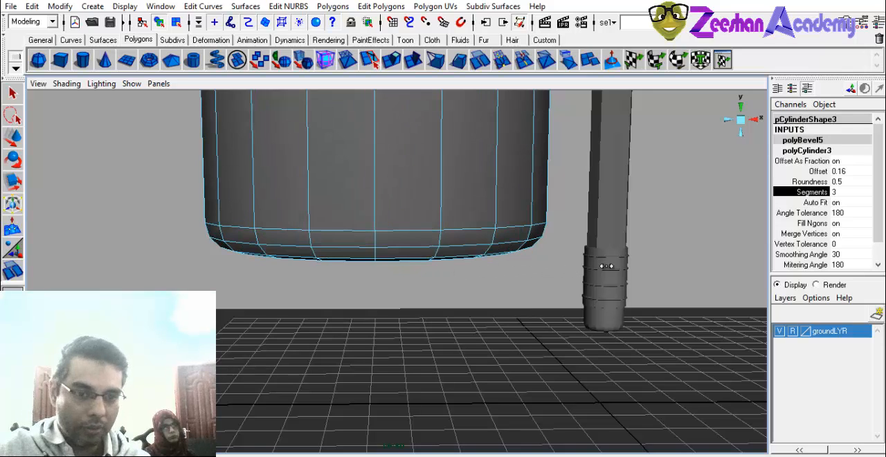
Examine the wide cylinder's bevelled bottom rim and compare it with the rounded end of the stepped tip cylinder.
alt+drag(479, 276, 448, 271)
key(w)
right_drag(472, 232, 517, 192)
alt+right_drag(585, 231, 552, 321)
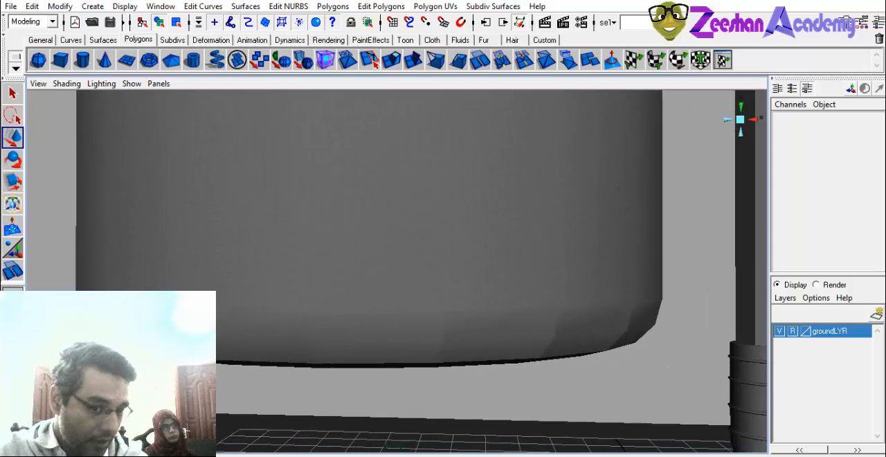
alt+right_drag(464, 264, 645, 316)
click(696, 371)
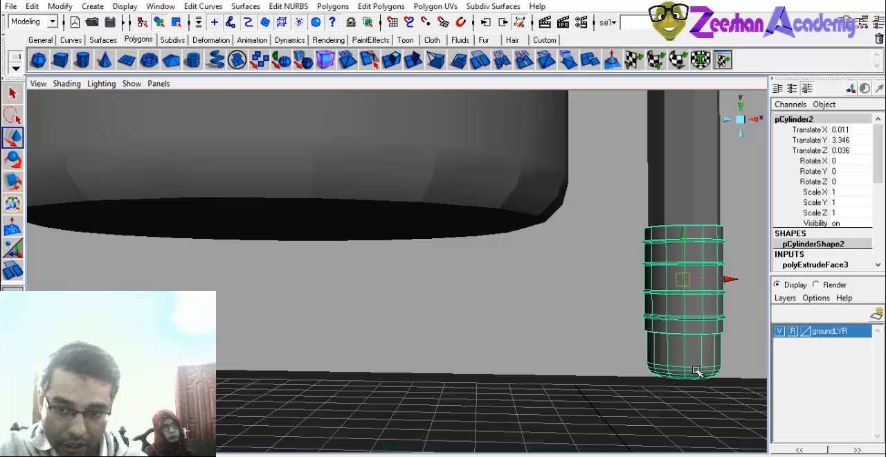
alt+middle_drag(693, 366, 443, 315)
alt+right_drag(443, 315, 554, 311)
alt+middle_drag(365, 276, 466, 258)
alt+right_drag(445, 294, 518, 298)
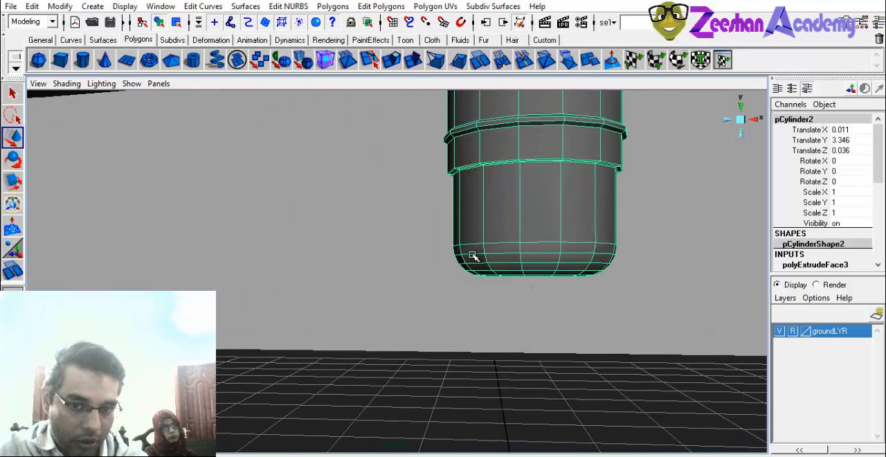
alt+middle_drag(407, 242, 488, 276)
Select the wide cylinder and inspect the shading of its bottom bevel from several angles.
click(485, 266)
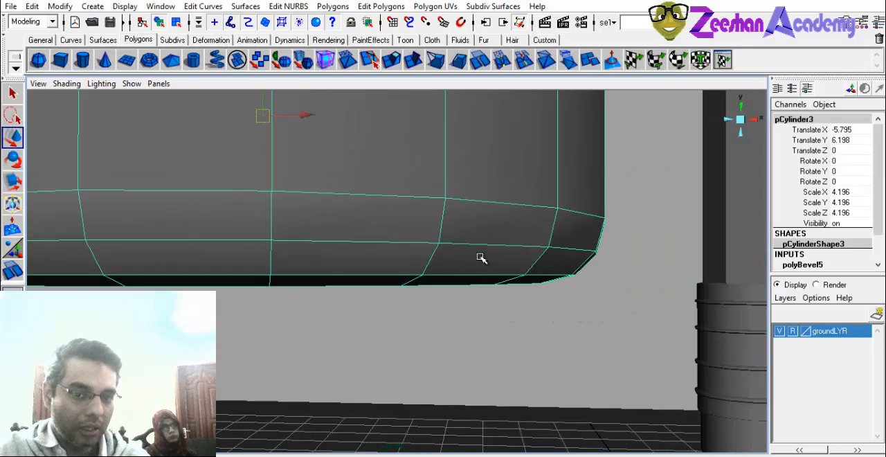
alt+middle_drag(83, 241, 225, 275)
alt+right_drag(225, 276, 236, 233)
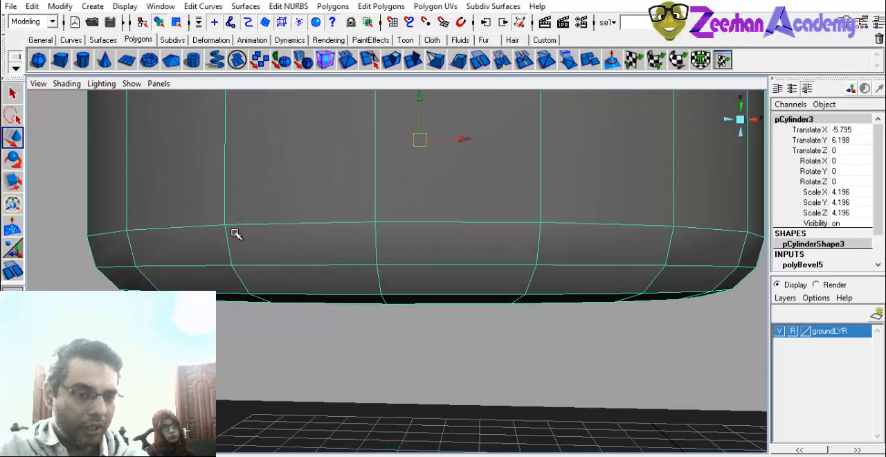
alt+middle_drag(351, 246, 329, 283)
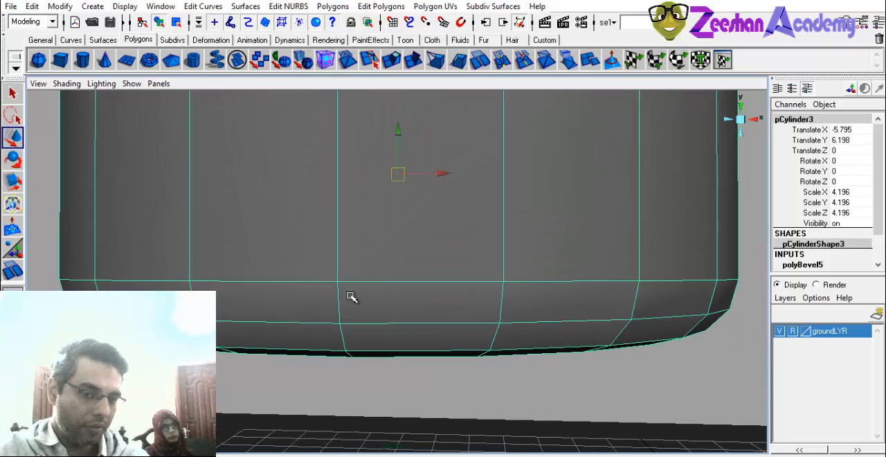
click(427, 367)
alt+right_drag(427, 368, 383, 332)
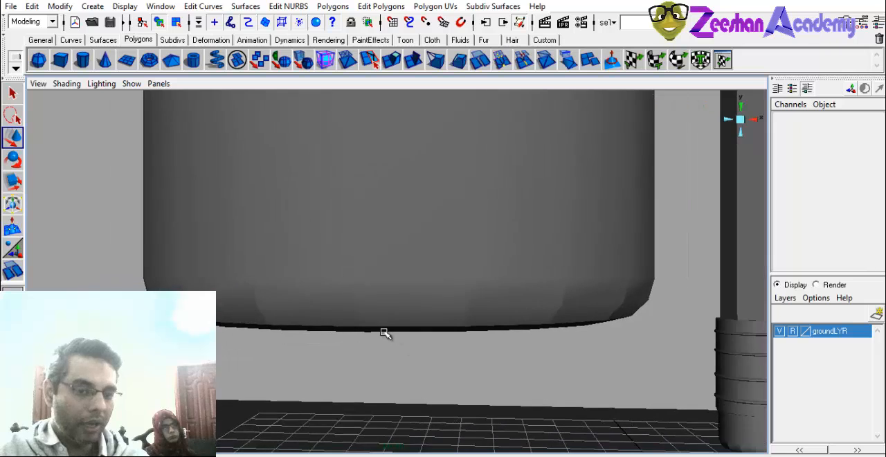
alt+drag(383, 332, 374, 229)
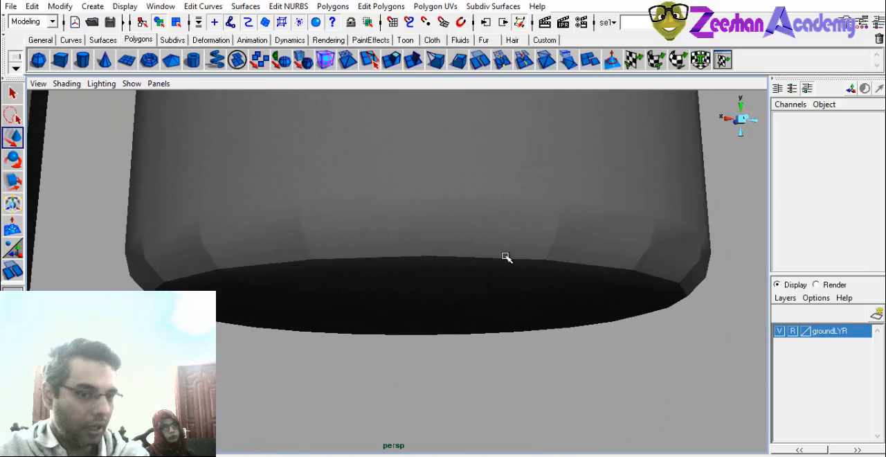
alt+drag(506, 257, 254, 312)
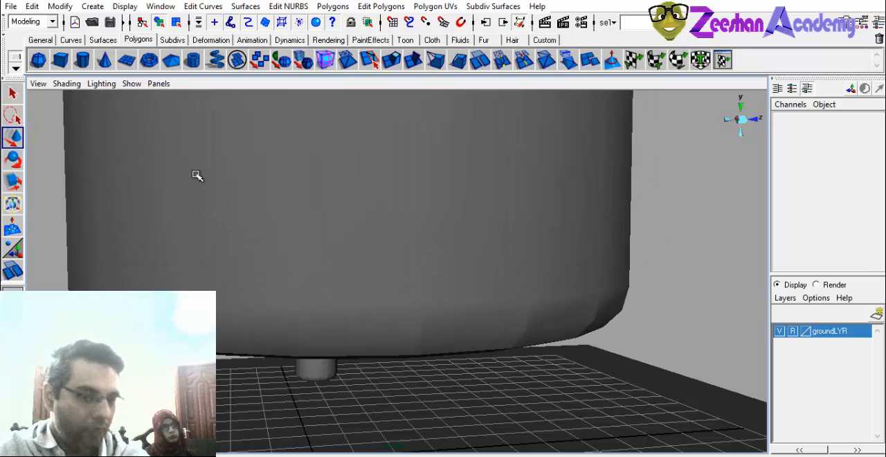
click(399, 269)
alt+right_drag(485, 246, 364, 275)
alt+middle_drag(364, 275, 368, 245)
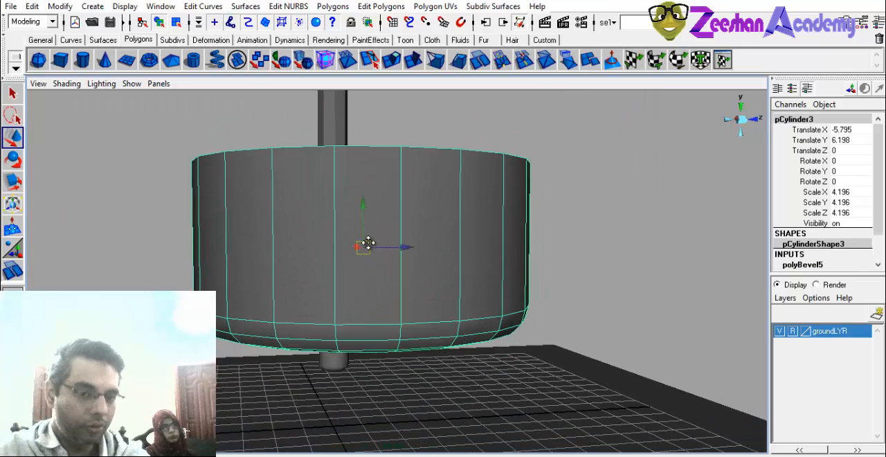
alt+drag(368, 245, 341, 230)
alt+right_drag(276, 285, 318, 288)
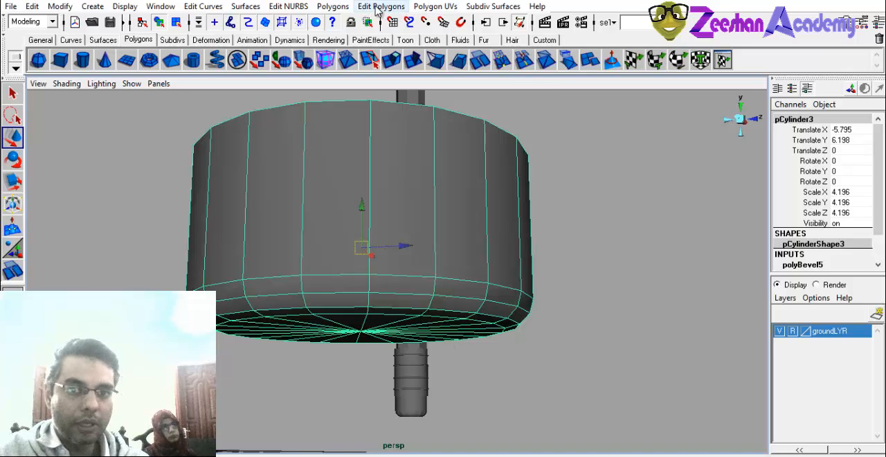
click(333, 6)
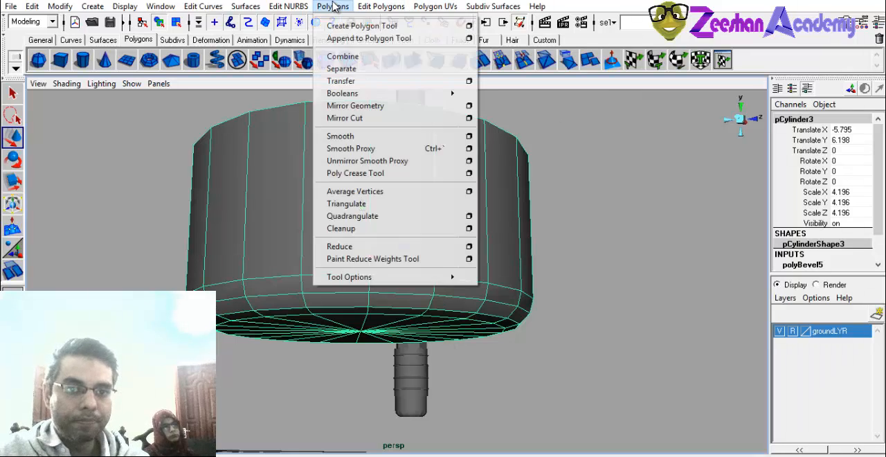
click(380, 7)
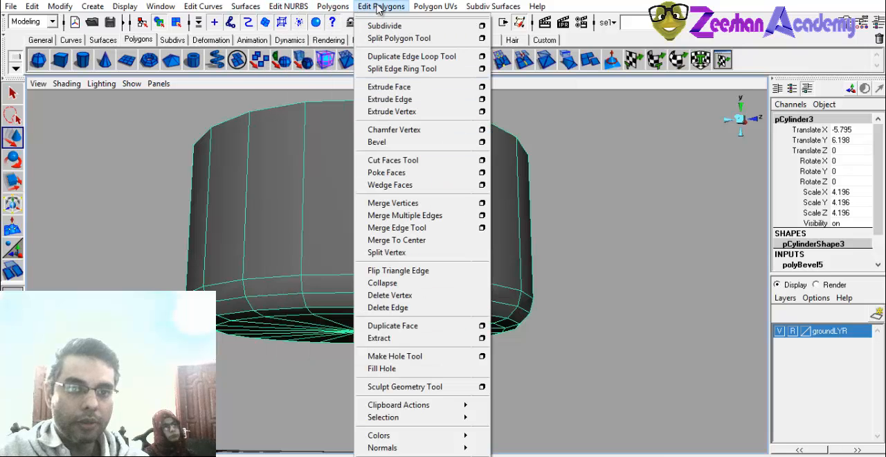
click(425, 5)
alt+drag(371, 147, 349, 181)
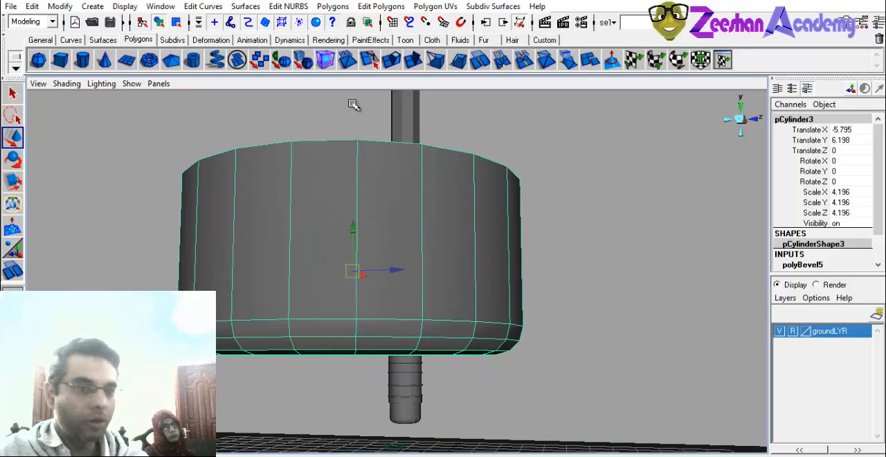
click(332, 7)
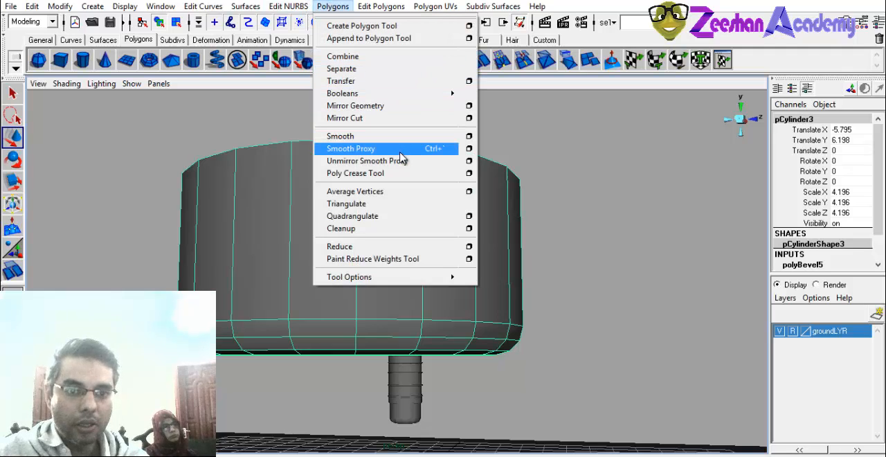
mouse_move(422, 277)
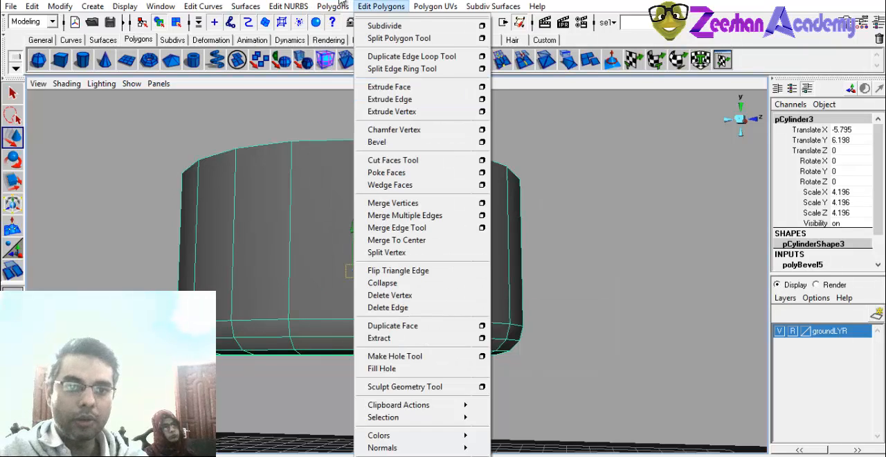
Collapse the status line and show it again.
click(4, 24)
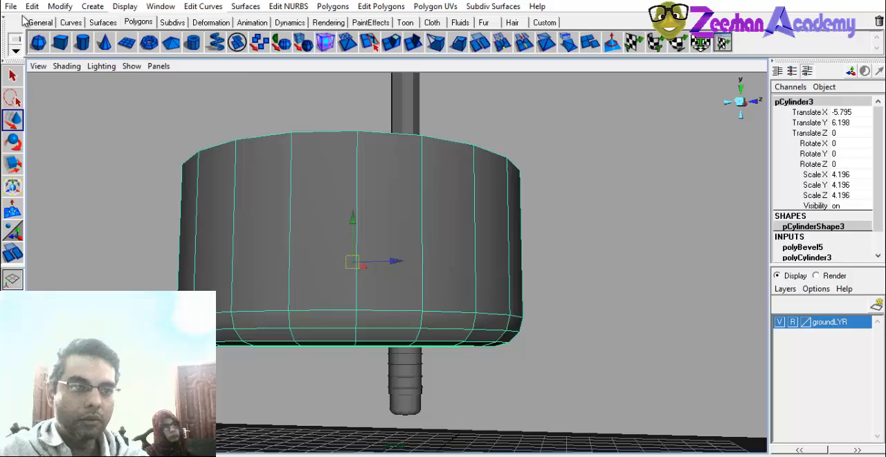
click(13, 10)
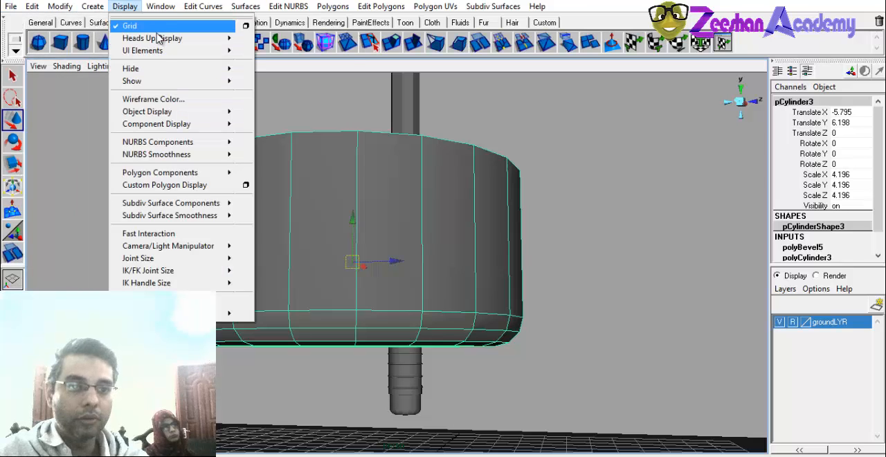
mouse_move(160, 52)
click(276, 56)
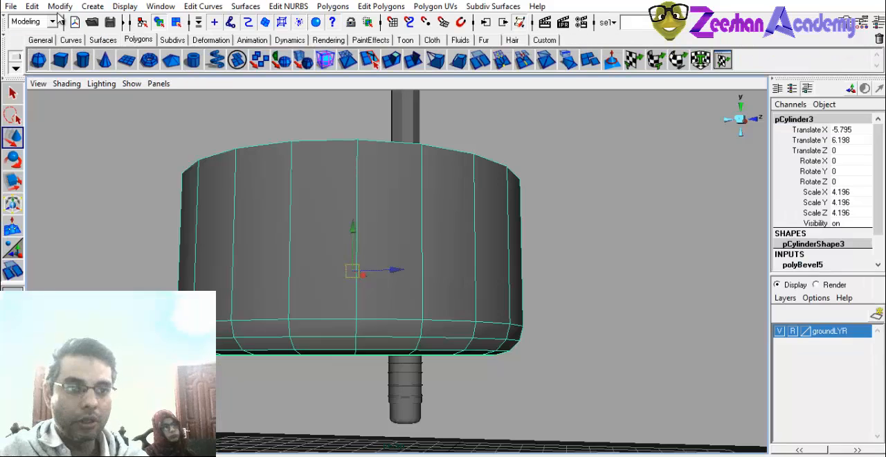
click(69, 8)
click(171, 9)
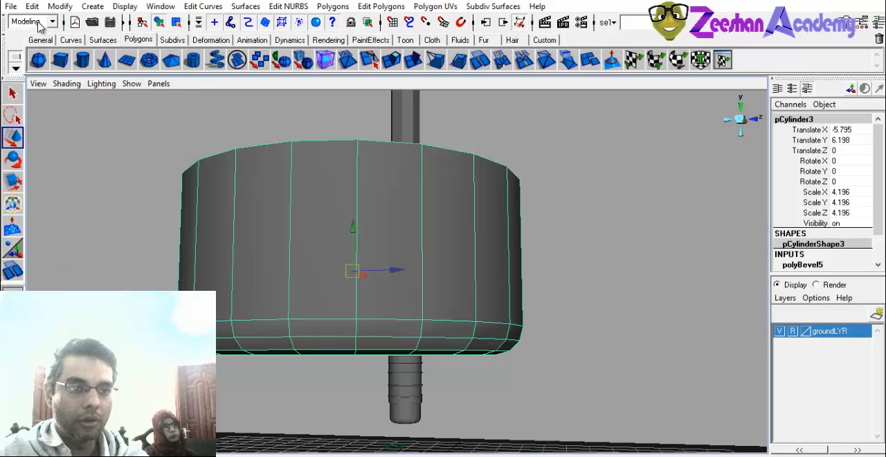
click(53, 24)
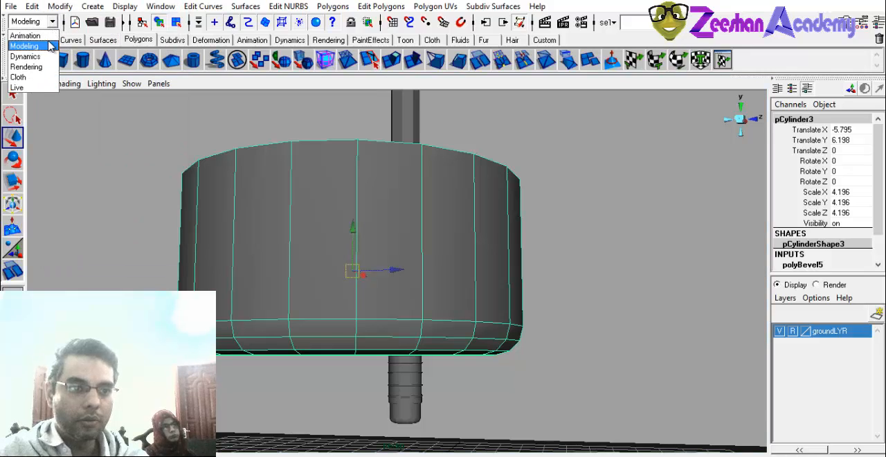
click(50, 46)
click(391, 8)
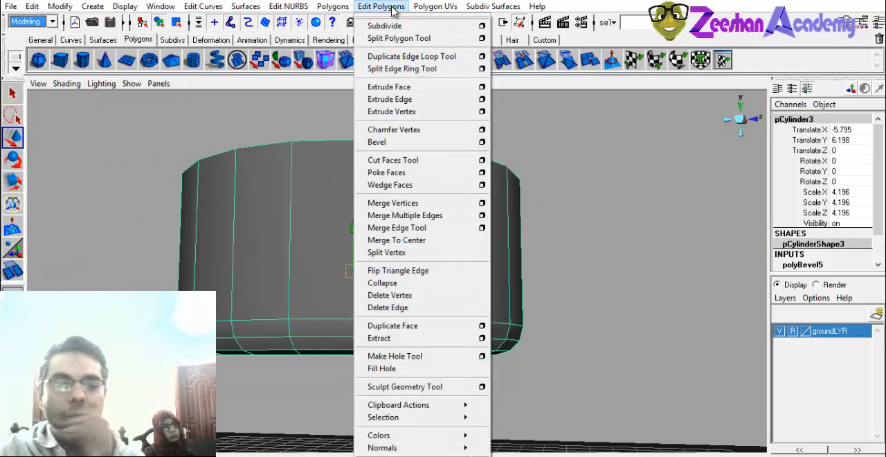
mouse_move(407, 449)
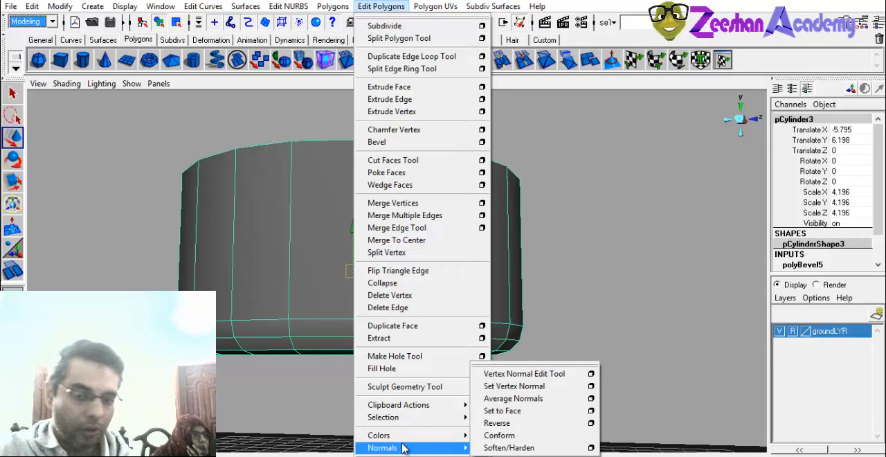
mouse_move(436, 450)
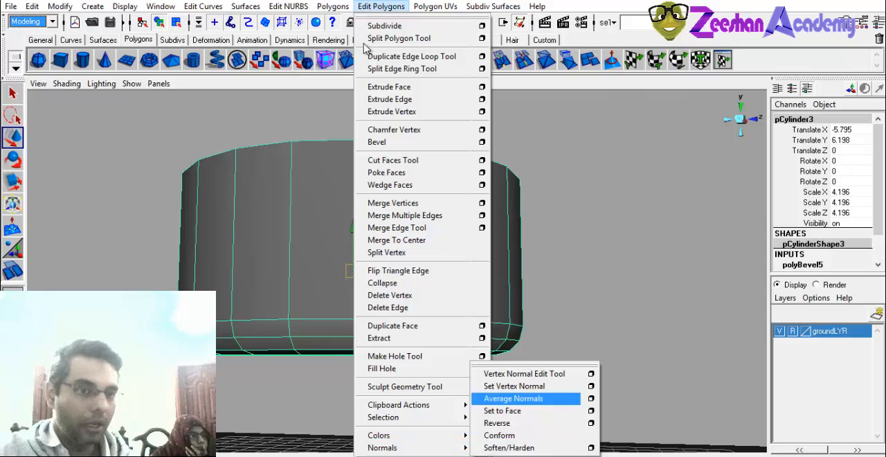
Try the polygon Smooth operation on the wide cylinder, check its shape, and undo it.
mouse_move(330, 9)
click(370, 139)
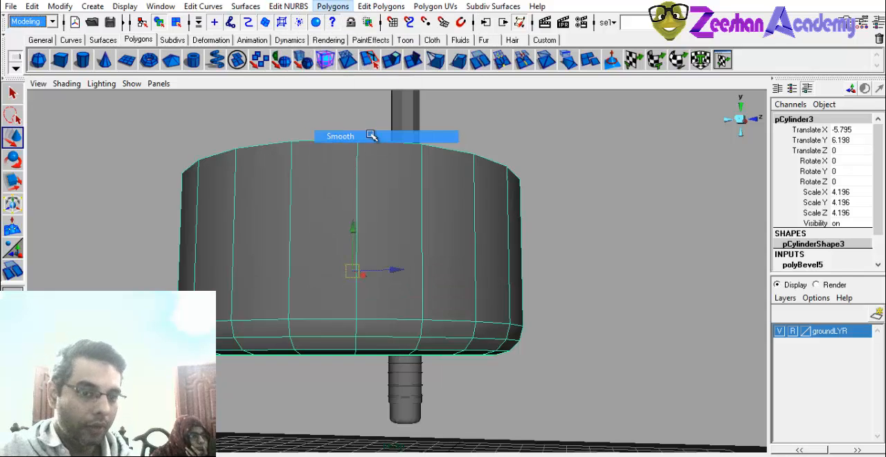
click(597, 212)
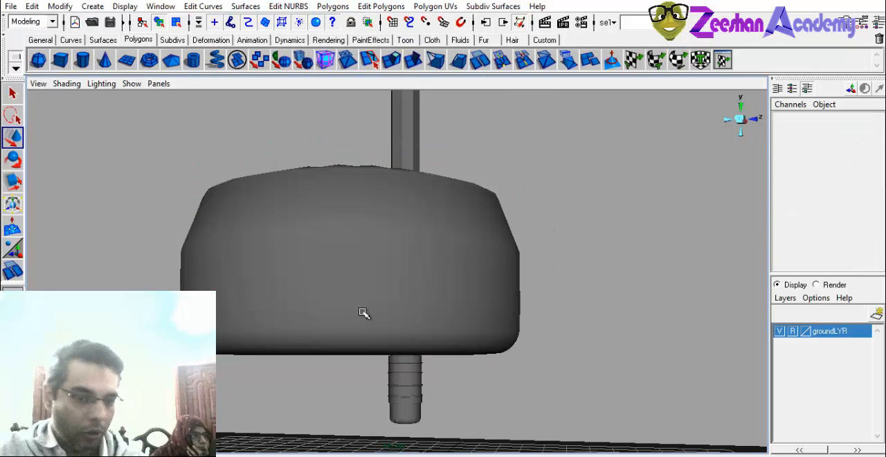
alt+drag(364, 313, 391, 239)
click(402, 235)
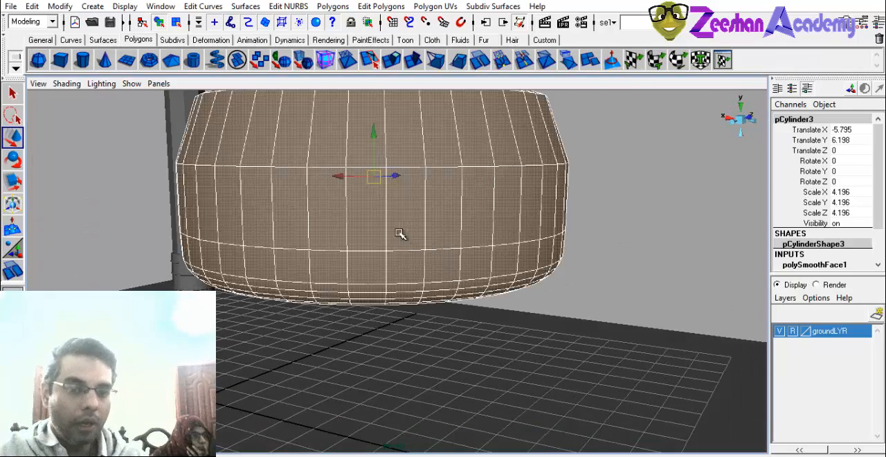
key(ctrl+z)
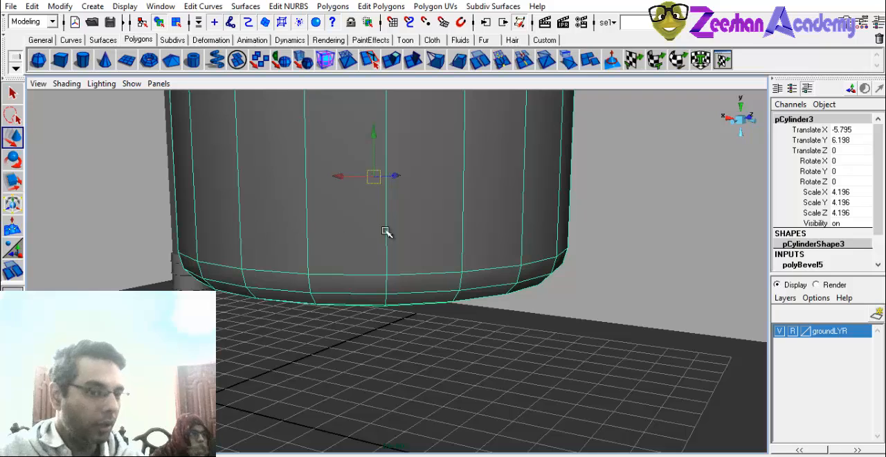
Apply Soften/Harden to the wide cylinder's normals and check the shading of its rounded bottom.
click(381, 6)
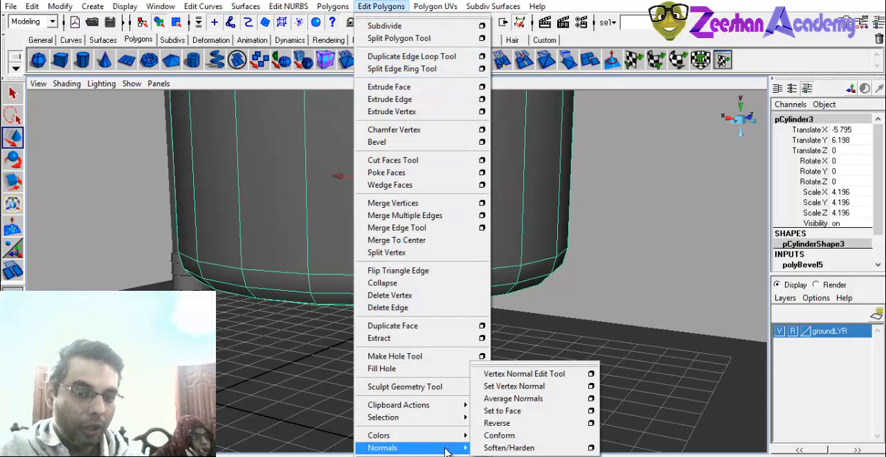
click(508, 448)
click(642, 273)
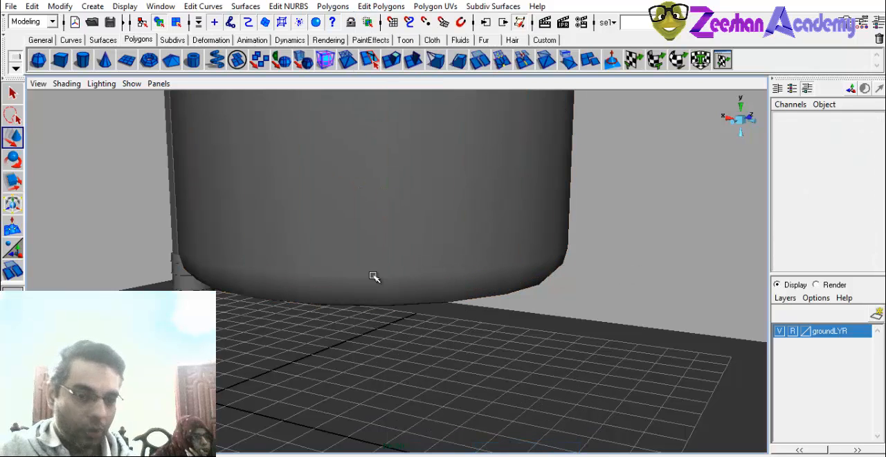
alt+drag(385, 242, 484, 311)
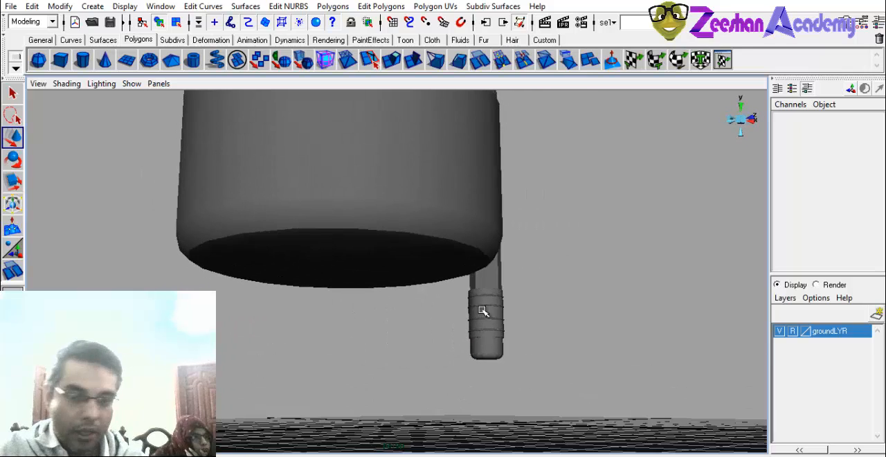
Select the stepped tip cylinder and apply Soften/Harden to its normals.
click(488, 356)
key(f)
alt+middle_drag(499, 333, 464, 303)
alt+right_drag(464, 302, 496, 404)
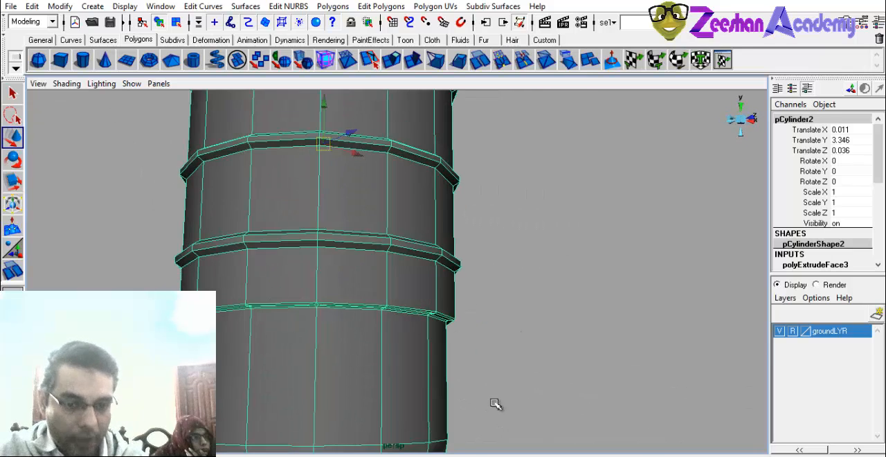
click(497, 386)
alt+middle_drag(458, 312, 532, 180)
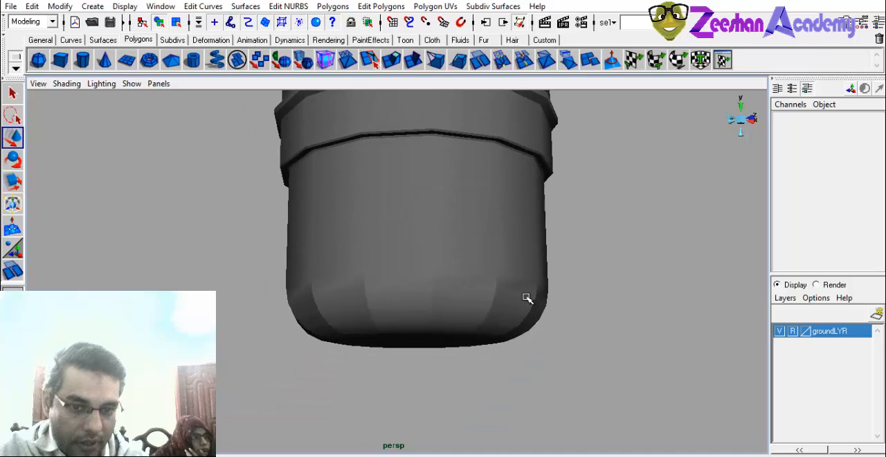
click(425, 303)
click(383, 6)
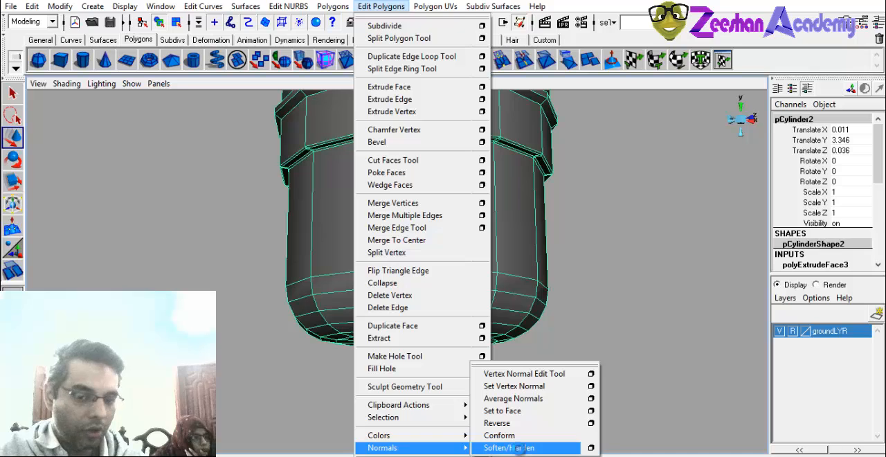
click(520, 448)
click(572, 346)
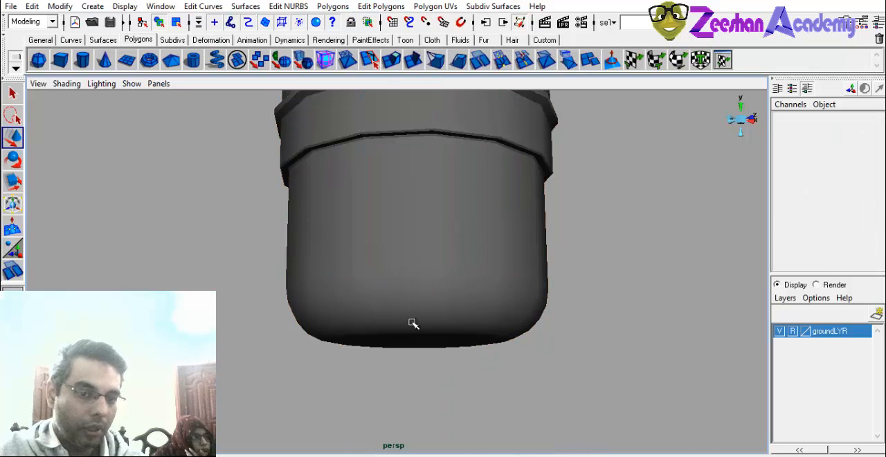
Examine the shading of the stepped tip's rings and rounded end from several angles.
alt+drag(413, 323, 142, 368)
alt+middle_drag(352, 162, 332, 269)
alt+middle_drag(361, 328, 335, 249)
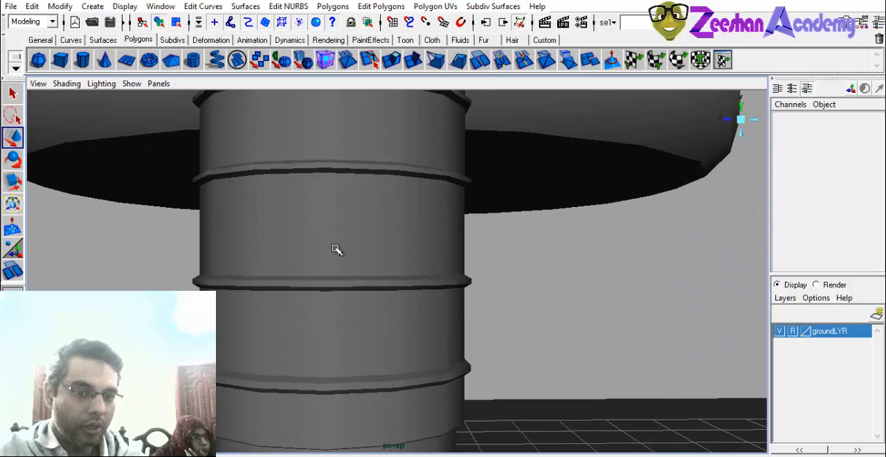
alt+middle_drag(408, 239, 464, 289)
alt+right_drag(464, 288, 364, 297)
alt+drag(363, 296, 390, 298)
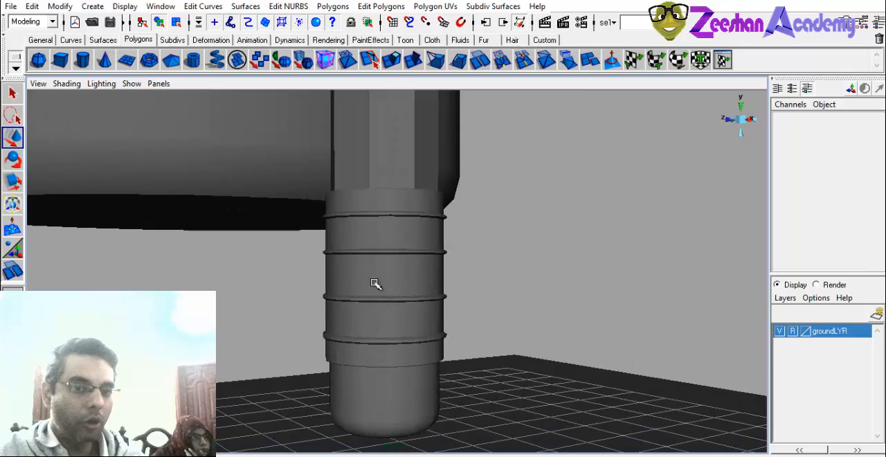
alt+middle_drag(376, 283, 376, 385)
alt+drag(377, 386, 617, 363)
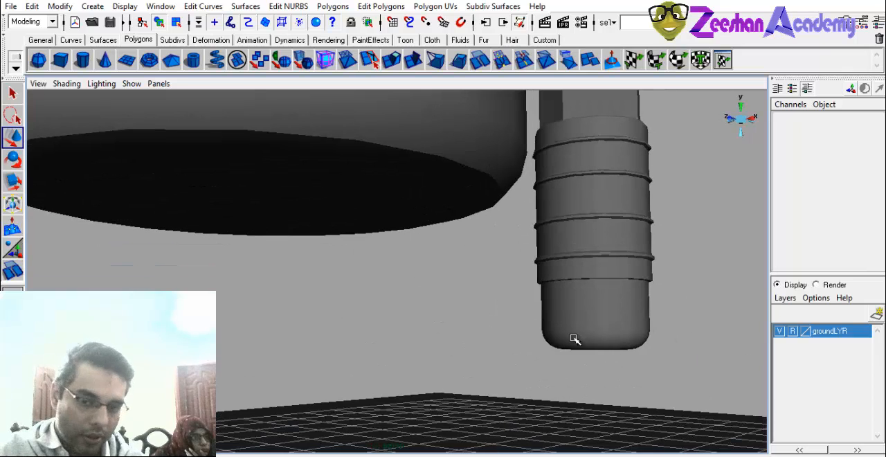
Shorten the wide cylinder by lowering all of its top vertices, and return to object selection.
alt+drag(525, 314, 365, 230)
click(366, 229)
alt+drag(415, 218, 431, 151)
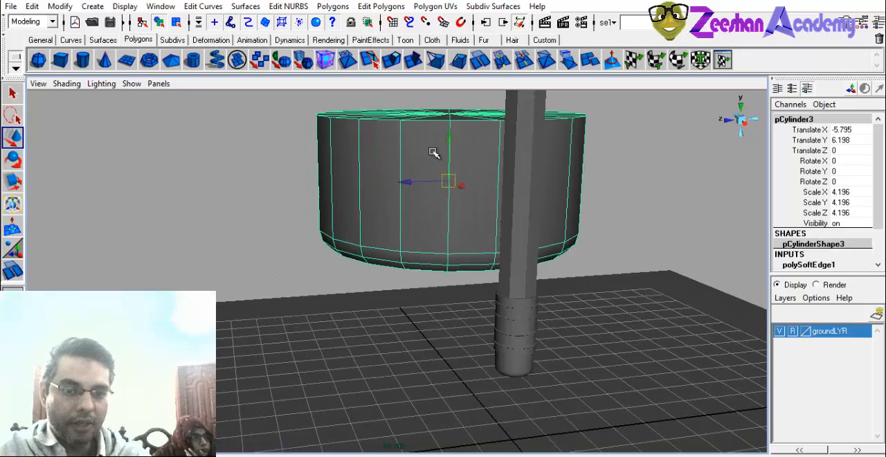
right_drag(431, 151, 425, 121)
alt+drag(378, 161, 332, 147)
drag(205, 97, 715, 166)
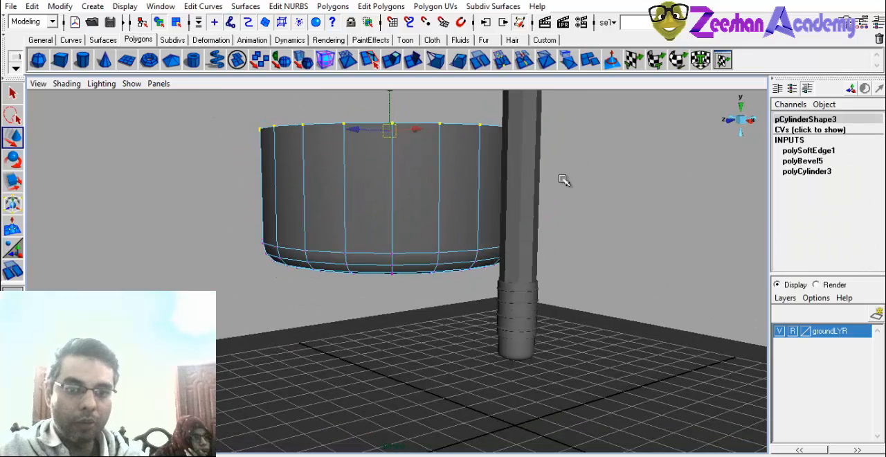
alt+middle_drag(460, 148, 458, 166)
drag(391, 100, 389, 144)
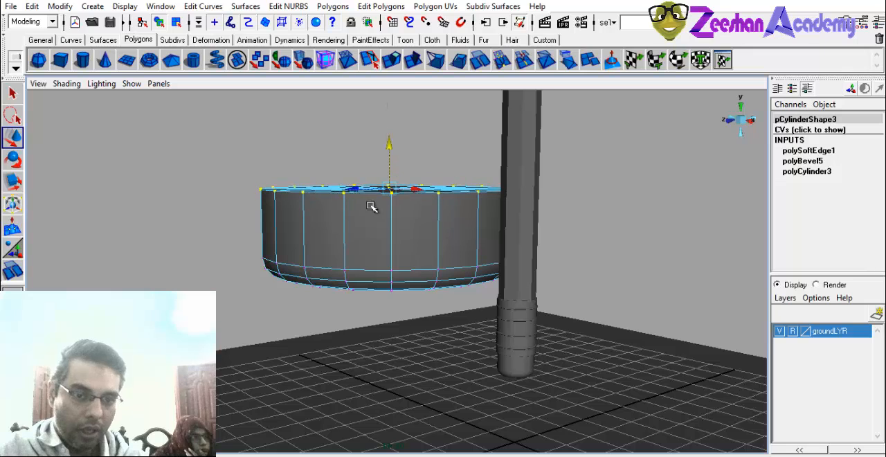
right_drag(368, 202, 398, 185)
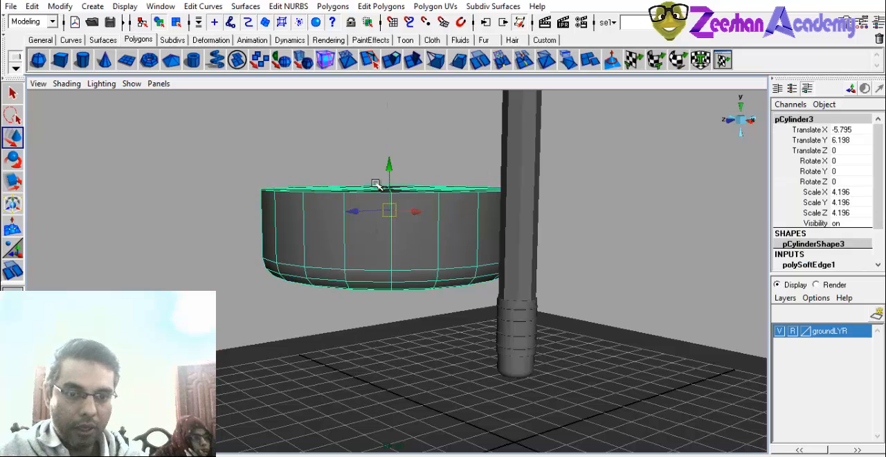
Lower the wide cylinder onto the ground grid, to a Translate Y of 1.865.
alt+drag(389, 206, 342, 372)
click(365, 151)
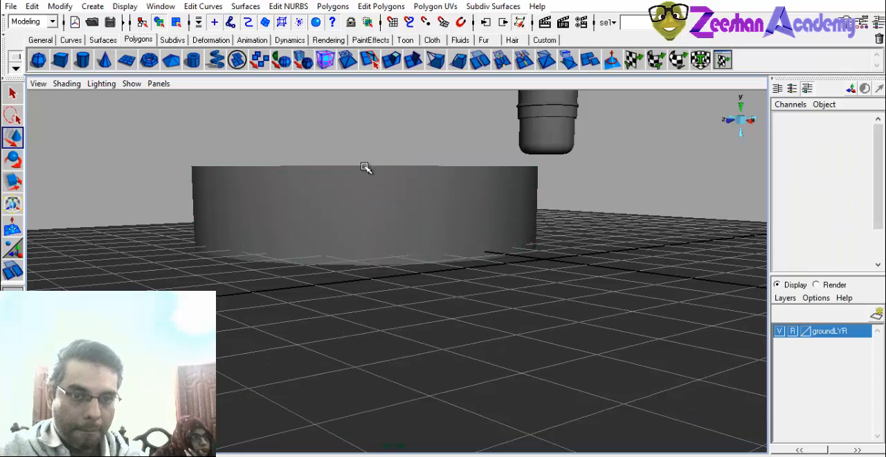
click(365, 168)
drag(368, 150, 378, 117)
alt+drag(381, 204, 428, 231)
alt+right_drag(428, 231, 327, 191)
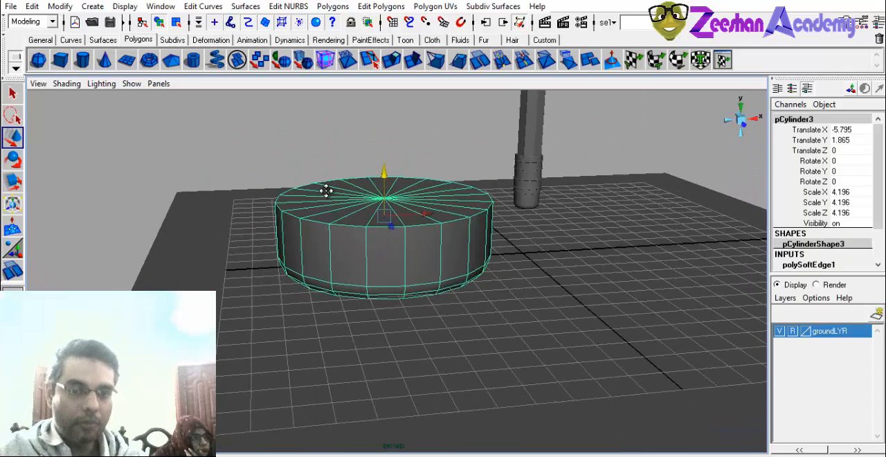
Select the faces of the wide cylinder's top cap and delete them to open it up.
alt+middle_drag(325, 192, 323, 208)
right_drag(358, 219, 310, 224)
alt+middle_drag(312, 231, 297, 261)
alt+right_drag(297, 261, 408, 265)
alt+drag(314, 234, 305, 266)
alt+middle_drag(305, 267, 363, 273)
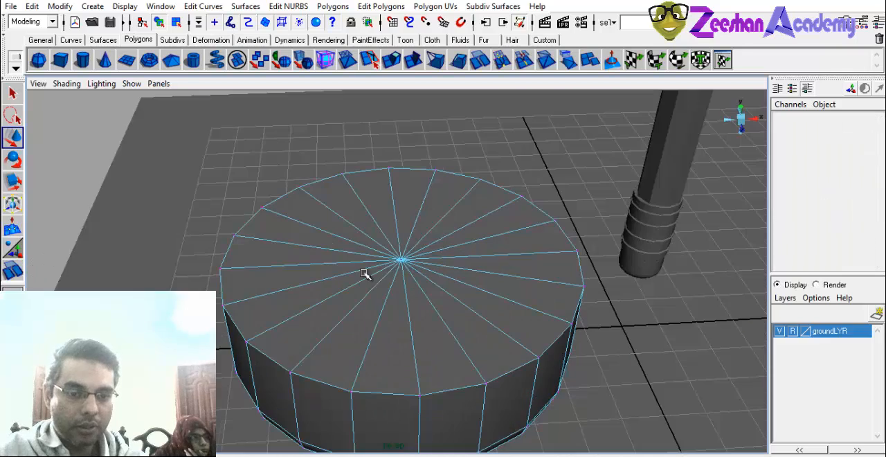
alt+drag(382, 274, 387, 270)
right_drag(371, 234, 378, 264)
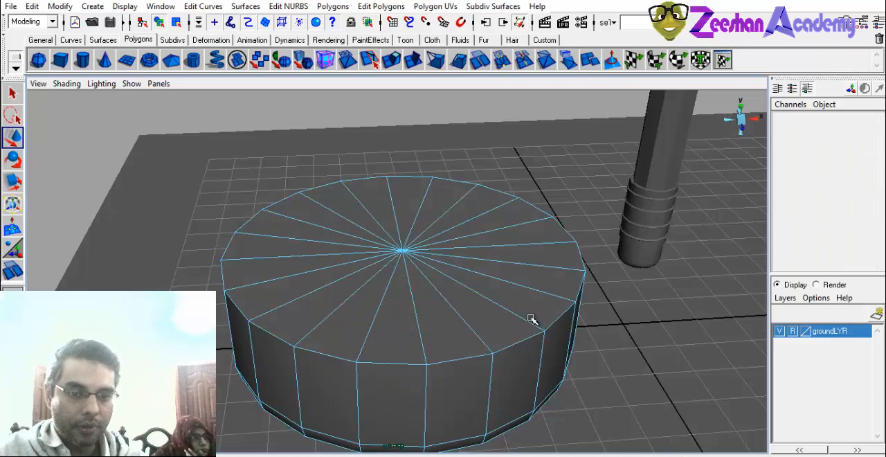
alt+right_drag(530, 316, 422, 280)
alt+drag(421, 279, 409, 256)
drag(220, 189, 580, 249)
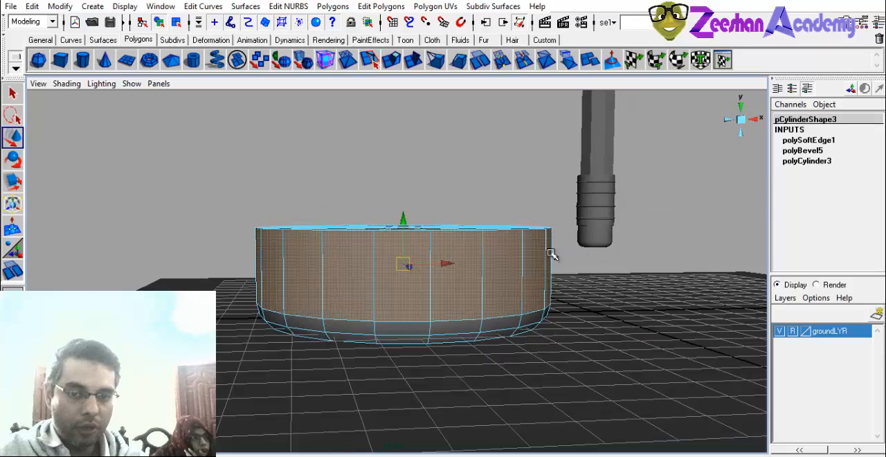
alt+drag(496, 267, 391, 293)
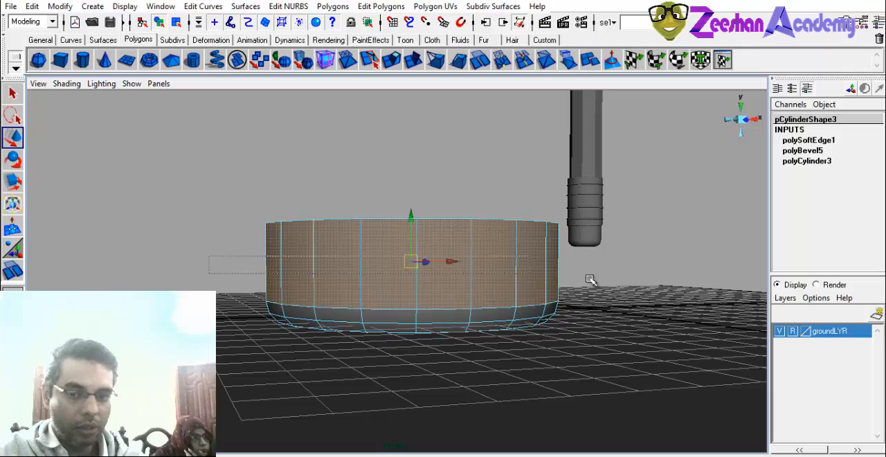
click(663, 296)
alt+drag(292, 283, 450, 316)
key(Delete)
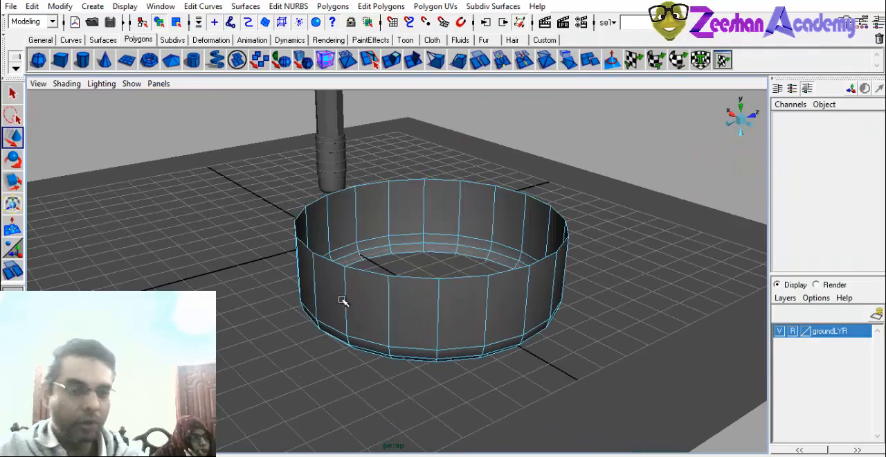
Extrude all faces of the open cylinder to give its wall a thin thickness.
alt+drag(343, 300, 391, 286)
alt+drag(443, 279, 356, 241)
right_drag(356, 241, 386, 222)
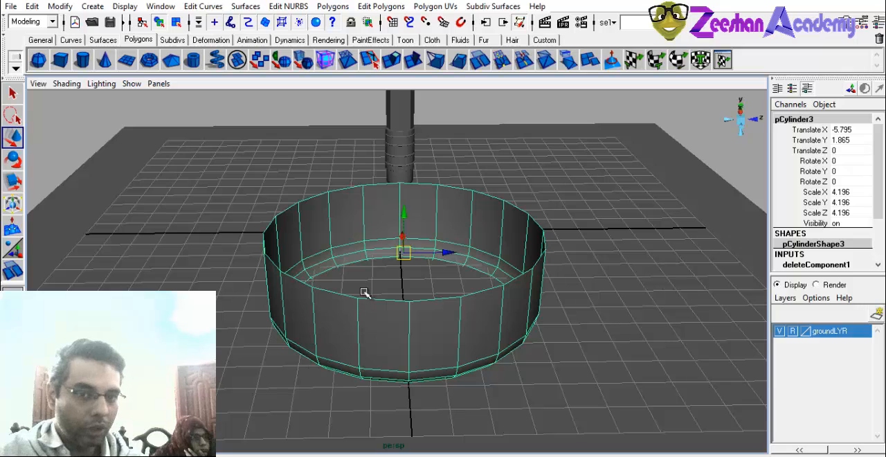
click(408, 69)
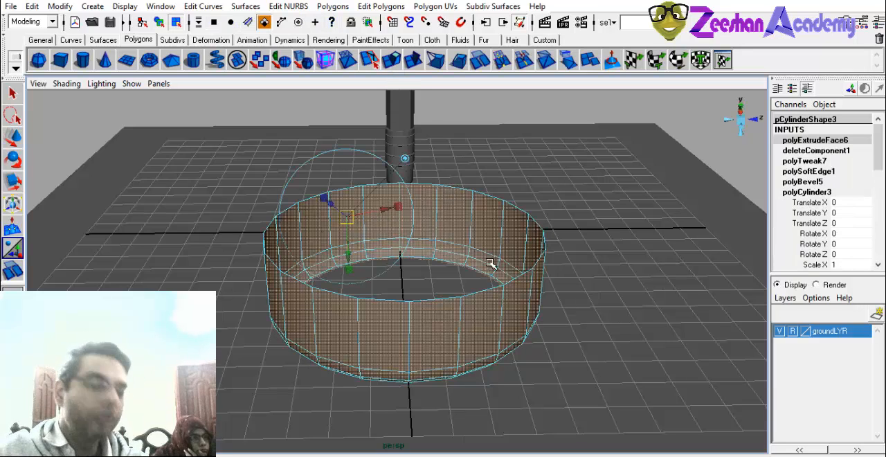
alt+drag(349, 284, 240, 311)
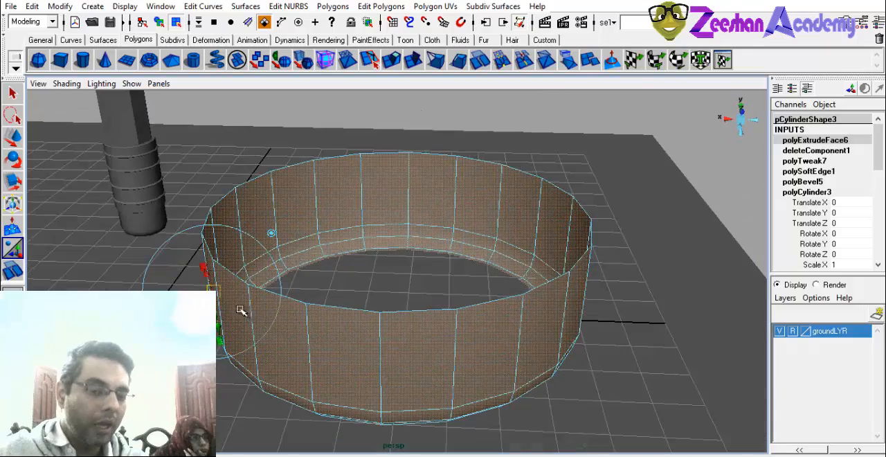
drag(168, 300, 206, 274)
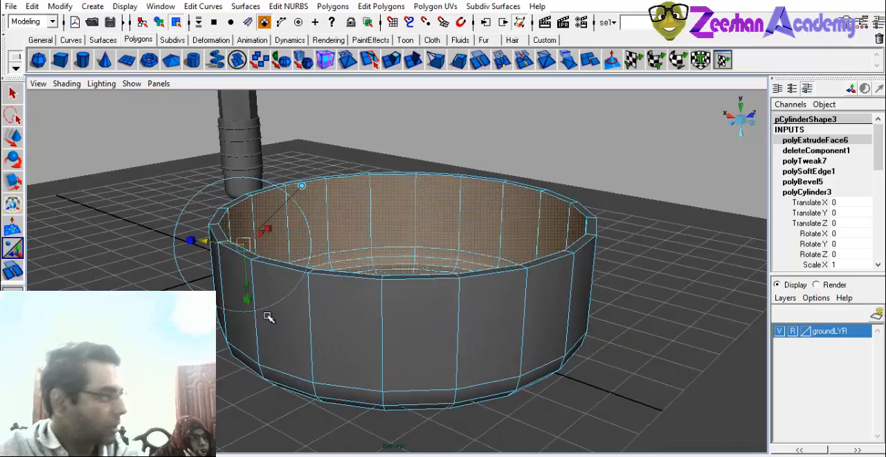
alt+drag(269, 317, 292, 326)
Bevel the inner and outer edges of the open cylinder's upper rim, and return to object selection.
right_drag(305, 263, 304, 236)
alt+drag(308, 310, 404, 278)
alt+drag(581, 249, 599, 247)
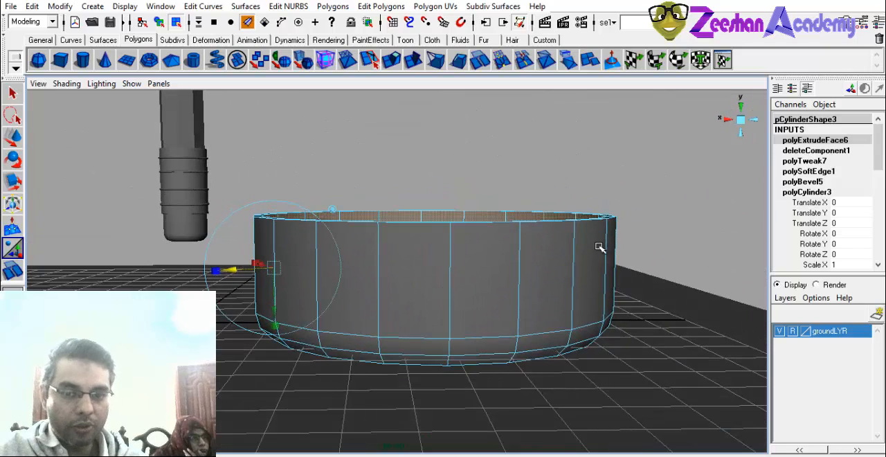
drag(637, 186, 286, 277)
ctrl+drag(205, 266, 680, 304)
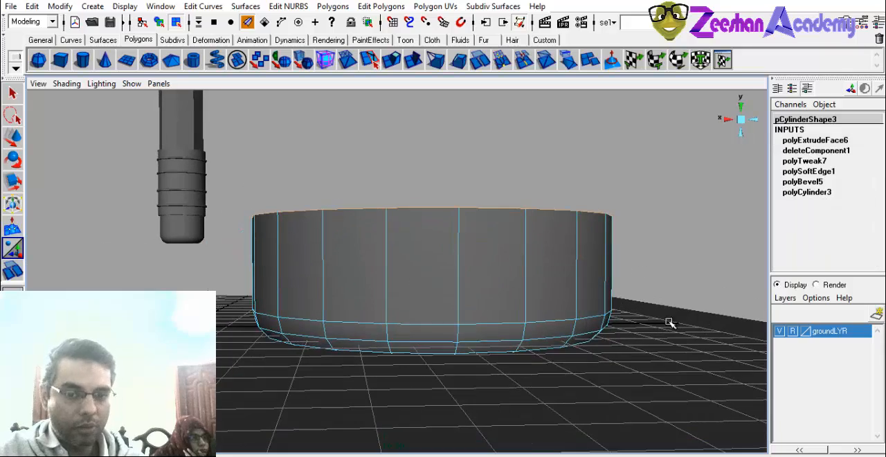
alt+drag(523, 243, 347, 140)
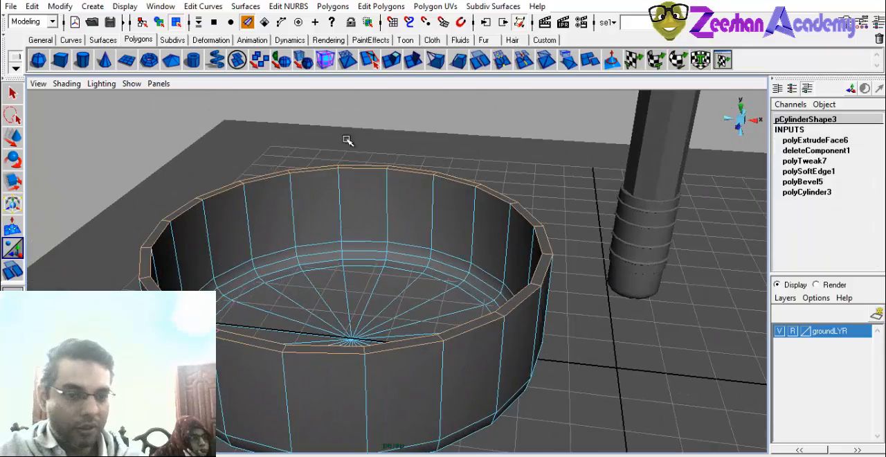
click(381, 6)
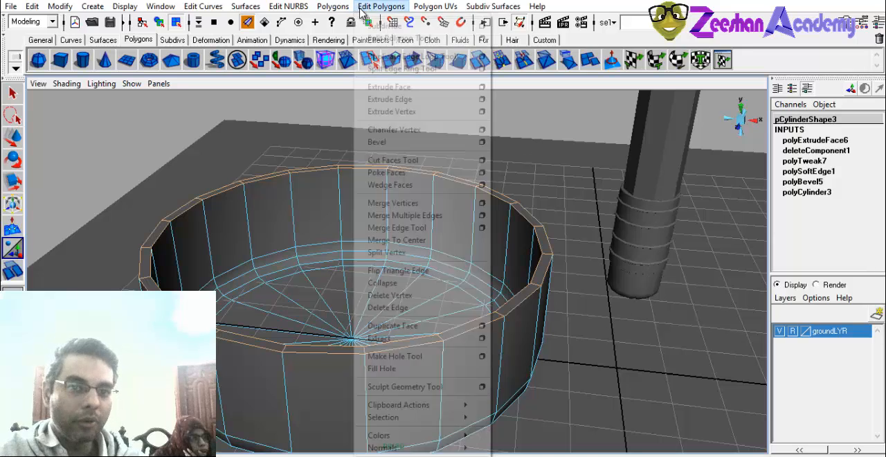
click(419, 141)
alt+drag(333, 275, 372, 287)
scroll(328, 323, up, 2)
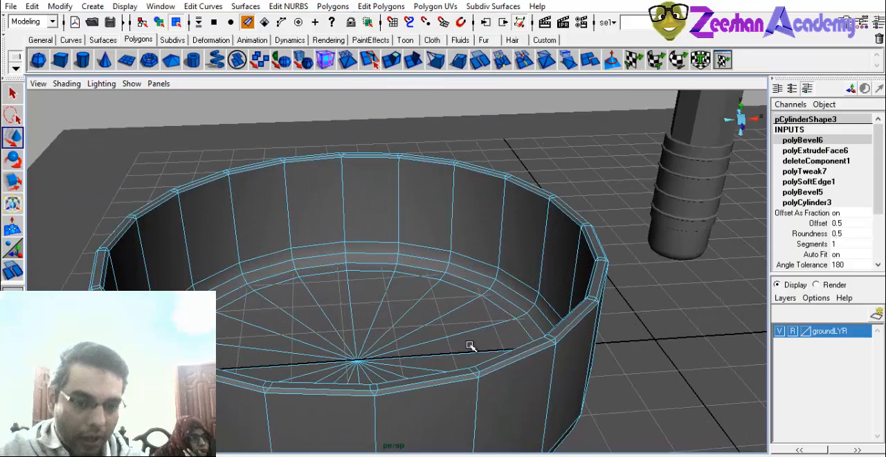
click(818, 244)
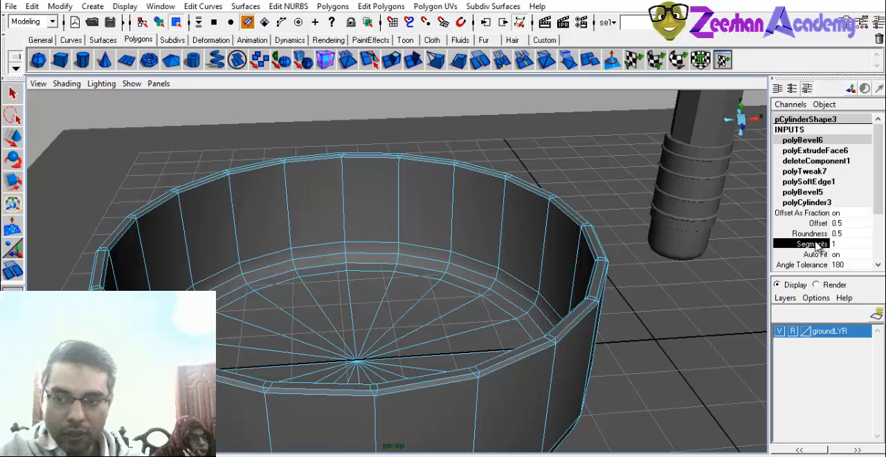
right_drag(388, 231, 424, 240)
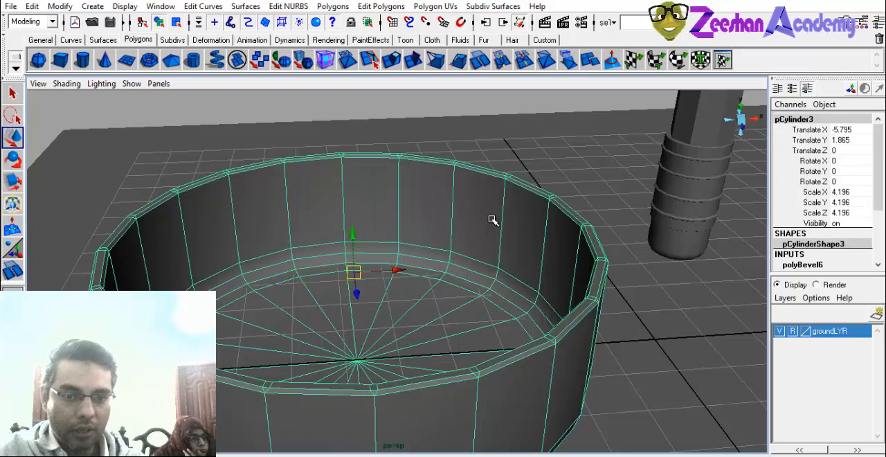
Apply Soften/Harden to the open cylinder's normals and check the shading of its rim and walls.
click(510, 121)
scroll(380, 215, down, 3)
alt+drag(380, 215, 415, 199)
click(452, 337)
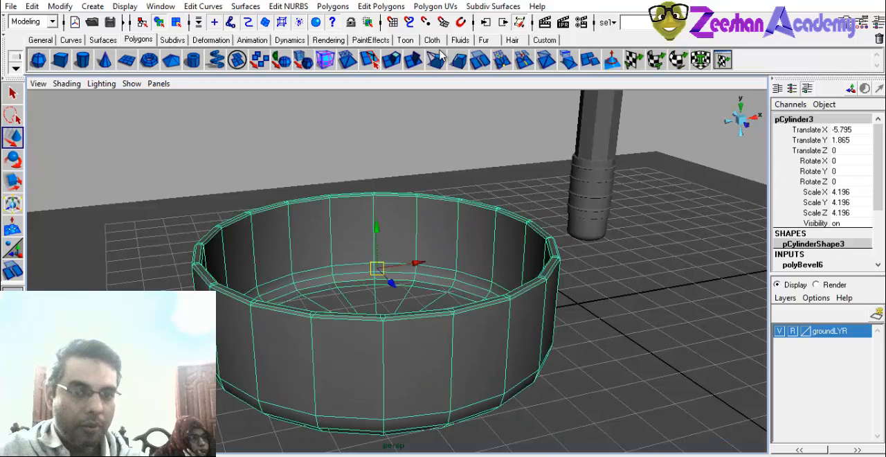
click(333, 6)
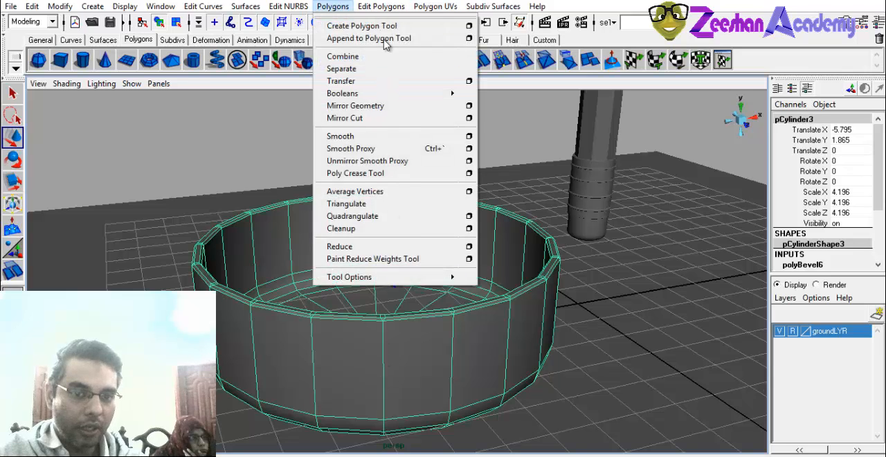
mouse_move(382, 8)
mouse_move(436, 448)
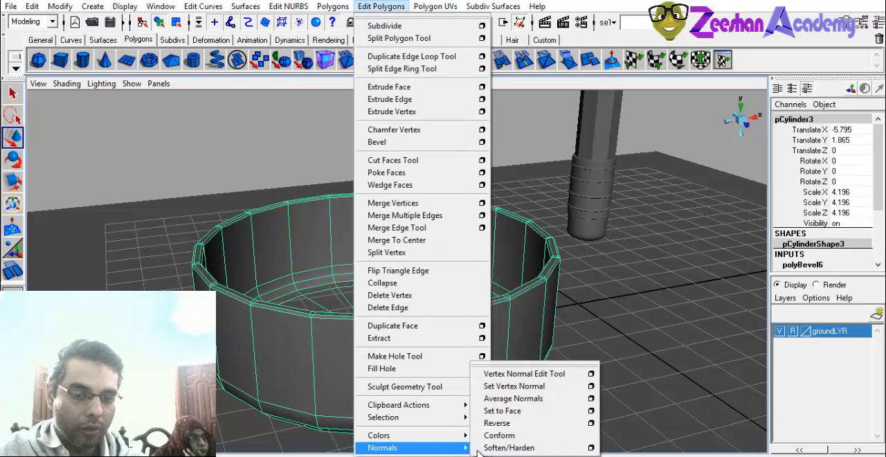
click(509, 447)
click(332, 167)
alt+drag(332, 169, 306, 291)
alt+drag(322, 324, 409, 350)
click(320, 288)
scroll(409, 350, down, 2)
Create a polygon torus and move it over the open cylinder, to Translate X -5.631 and Translate Y 2.5.
click(153, 60)
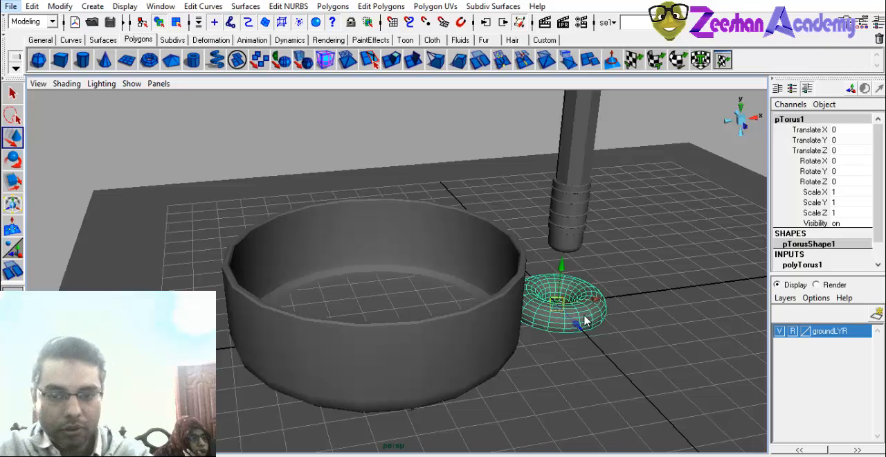
drag(561, 263, 564, 187)
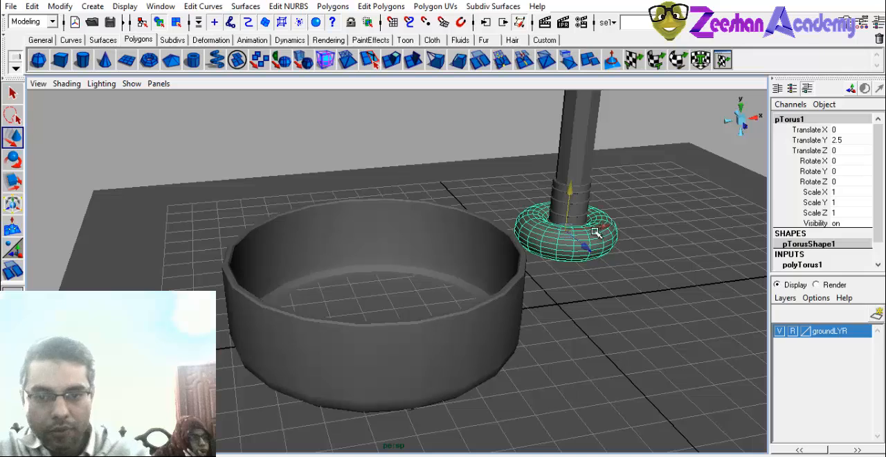
drag(602, 230, 411, 296)
key(f)
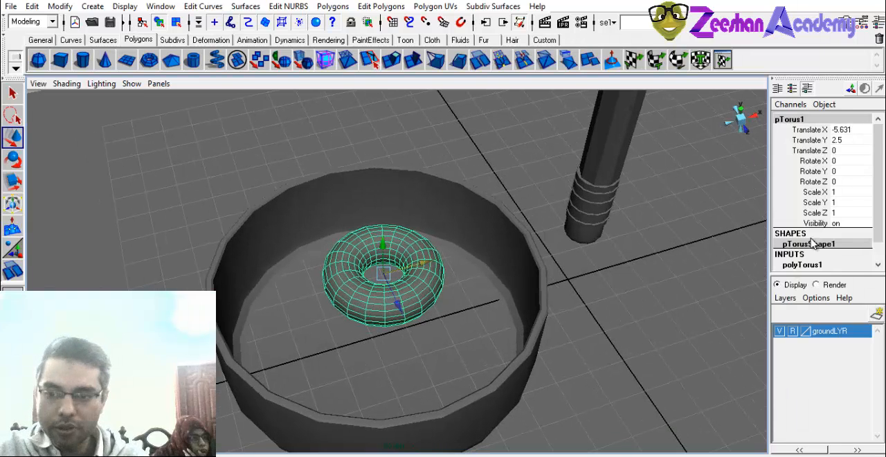
Set the torus's Radius to 3.86 and its Section Radius to 0.12 to form a thin ring.
click(801, 265)
scroll(819, 241, down, 3)
click(817, 193)
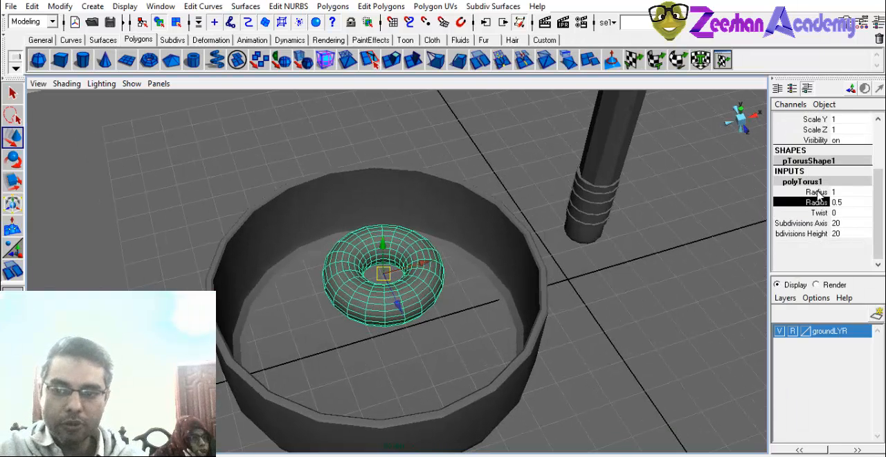
middle_drag(430, 298, 559, 296)
click(821, 217)
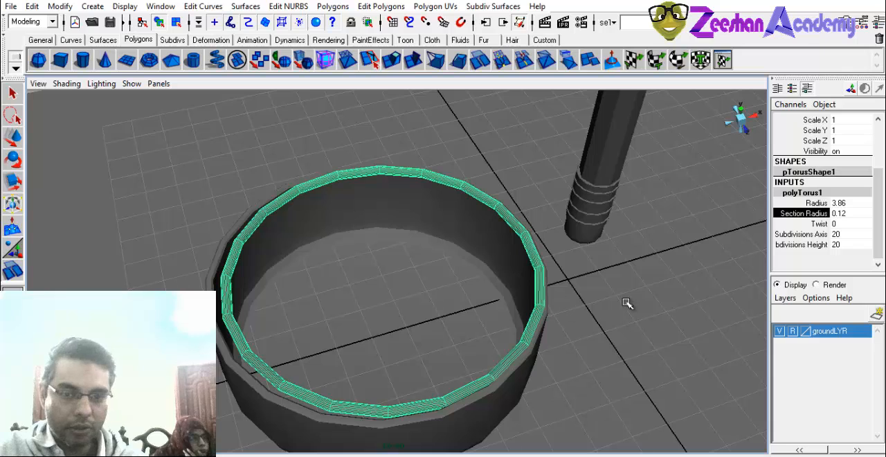
Set the torus's Subdivisions Axis to 31 and its Subdivisions Height to 6.
alt+drag(264, 298, 257, 269)
alt+right_drag(257, 269, 368, 308)
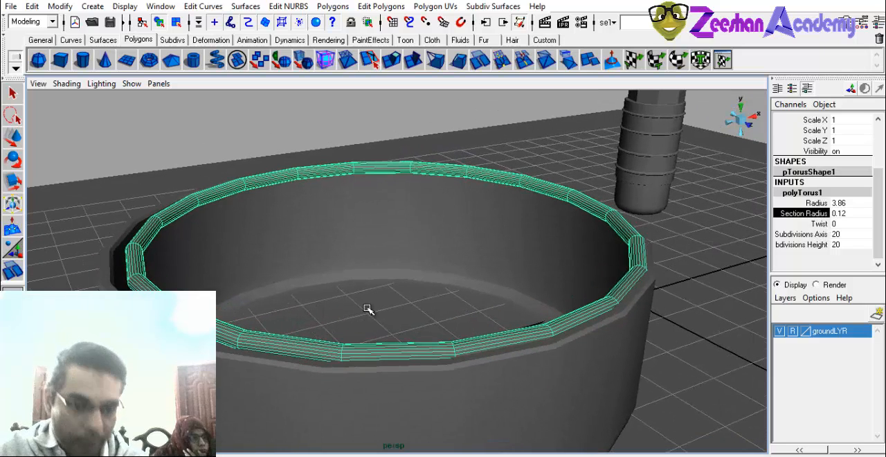
click(824, 235)
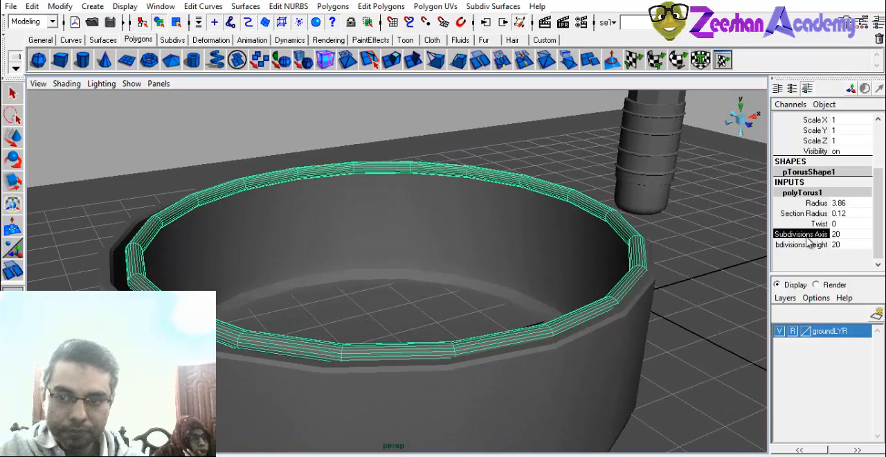
middle_drag(555, 301, 666, 270)
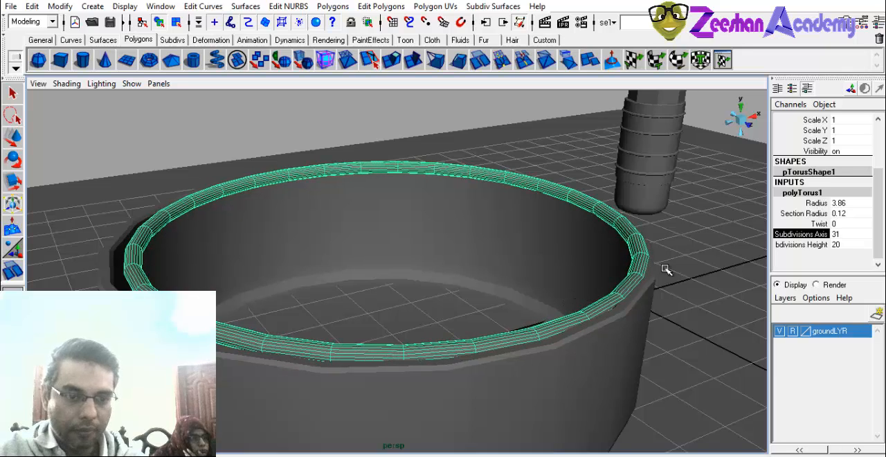
click(823, 244)
middle_drag(569, 311, 482, 318)
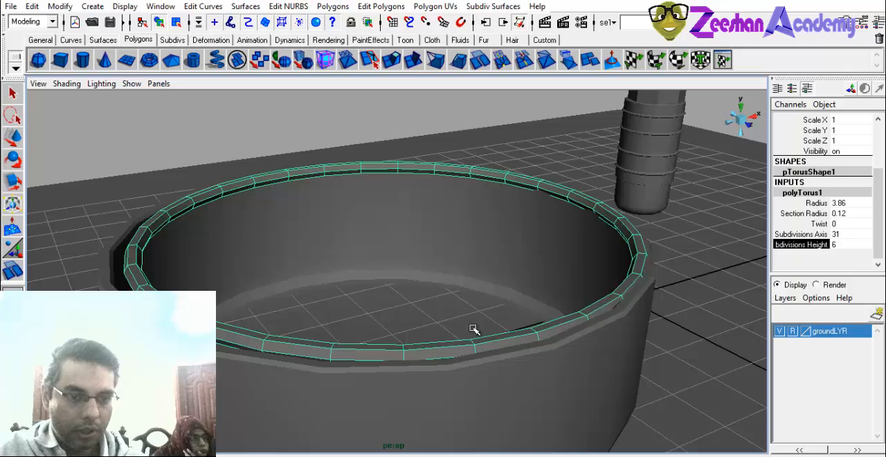
alt+drag(571, 297, 284, 315)
Select the open cylinder and inspect its polyCylinder creation settings for its axis subdivisions.
click(822, 235)
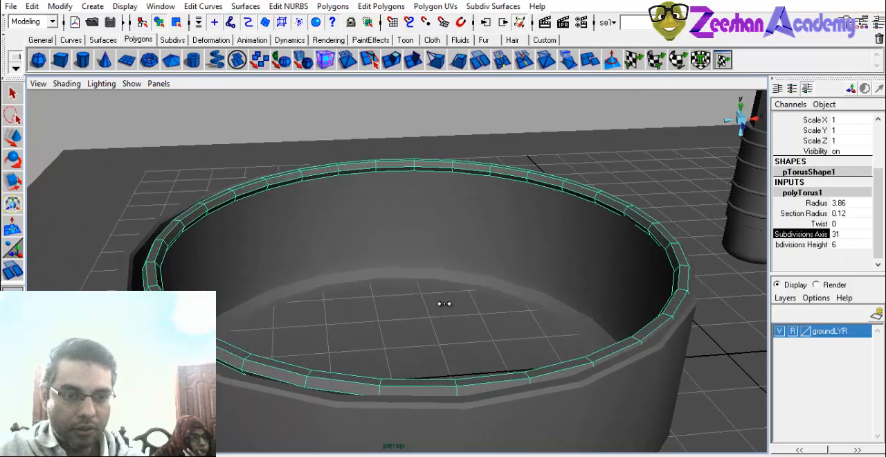
middle_drag(444, 303, 437, 308)
click(245, 367)
scroll(842, 248, down, 1)
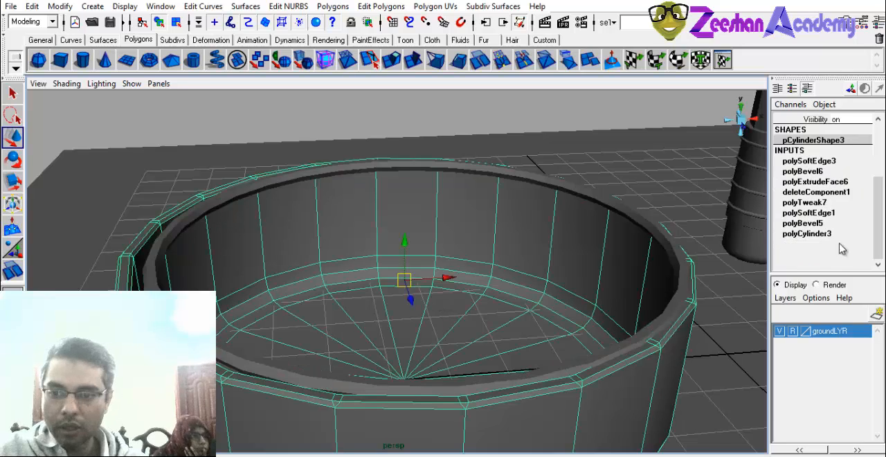
click(827, 234)
scroll(856, 238, down, 3)
Set the torus ring's Subdivisions Axis to 20.
click(612, 206)
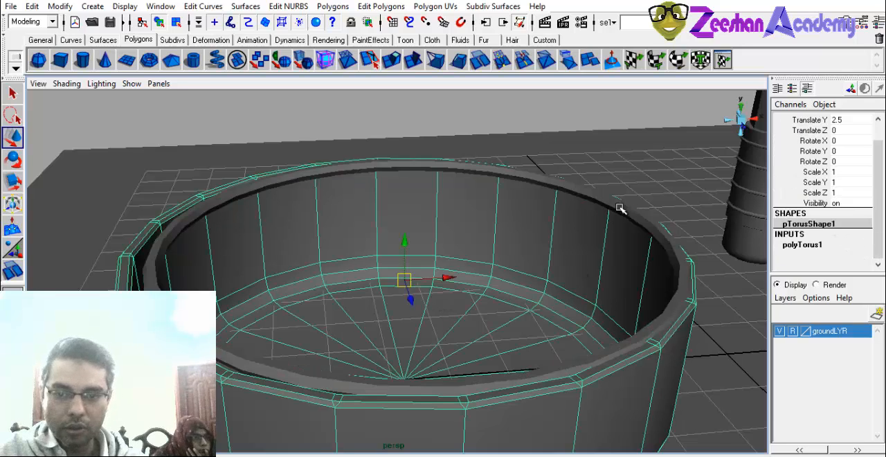
click(806, 245)
click(858, 264)
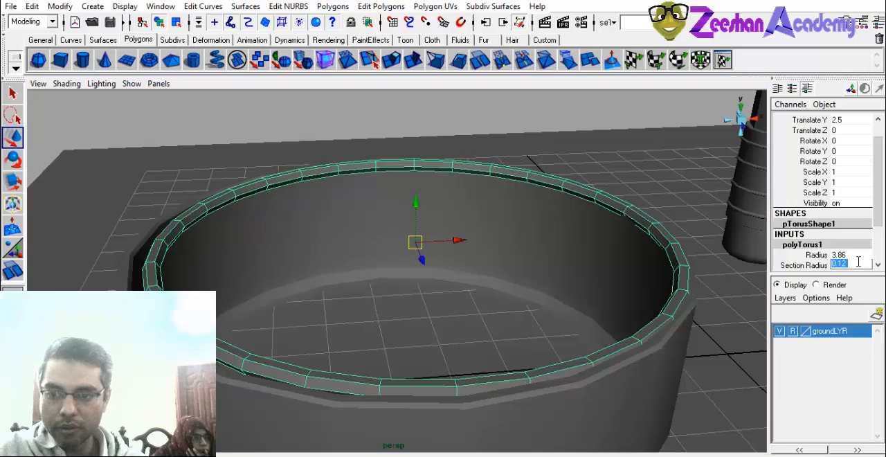
scroll(881, 246, down, 2)
click(850, 234)
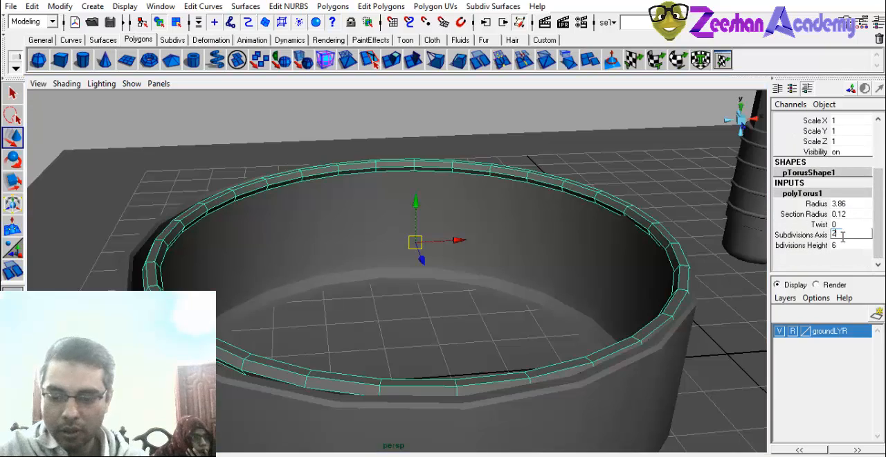
text(20)
key(Return)
In the top view, centre the torus over the open cylinder, to Translate X -5.813 and Translate Z -0.033.
alt+drag(340, 249, 370, 289)
key(space)
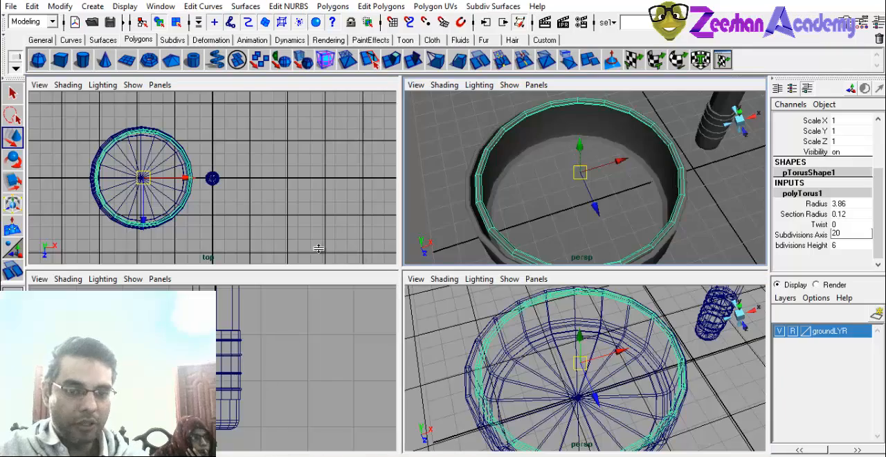
key(space)
scroll(273, 256, up, 2)
alt+middle_drag(272, 256, 403, 260)
alt+right_drag(403, 260, 614, 320)
alt+middle_drag(366, 270, 401, 273)
drag(389, 264, 384, 265)
Examine the open cylinder's scale values and construction history for comparison with the torus.
click(811, 216)
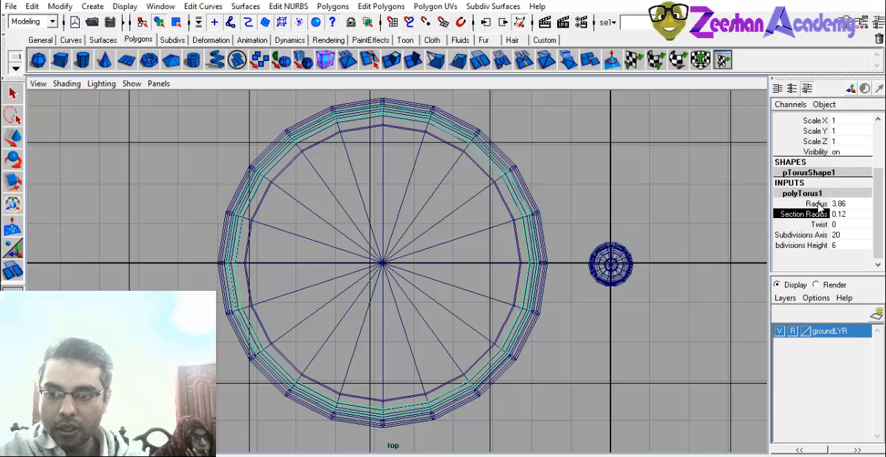
click(543, 215)
scroll(865, 221, down, 1)
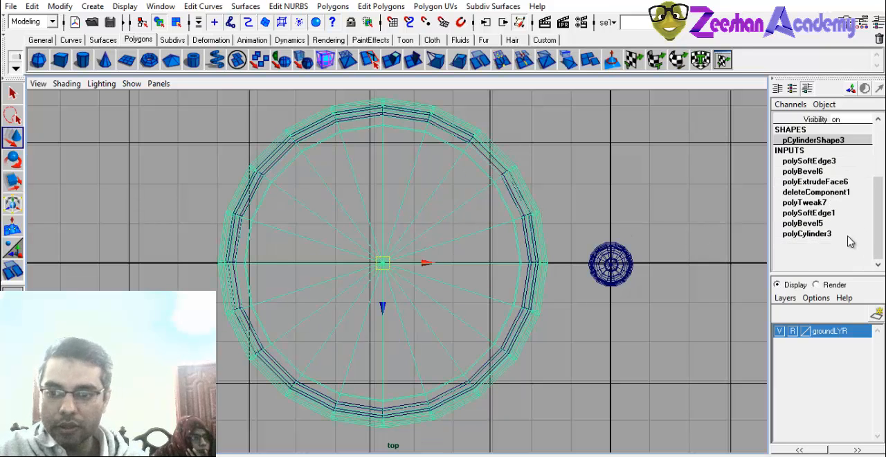
click(844, 244)
scroll(882, 210, up, 3)
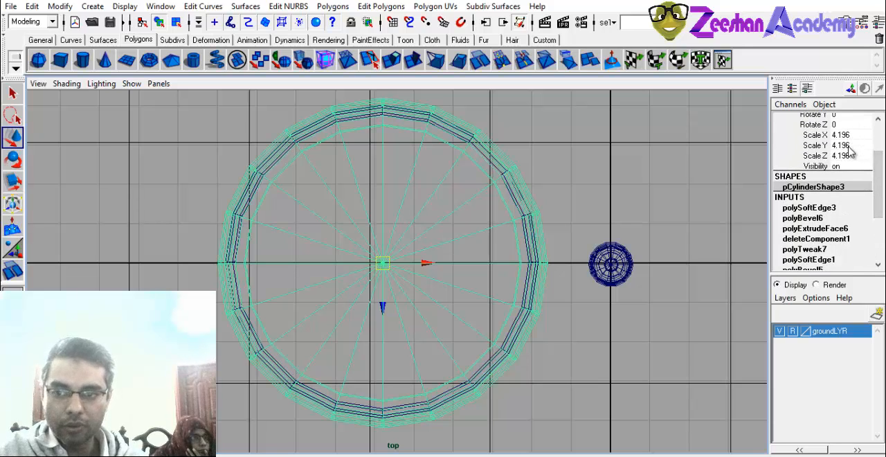
scroll(823, 227, down, 3)
Scale the torus uniformly to 1.038 to match the open cylinder's rim.
click(530, 270)
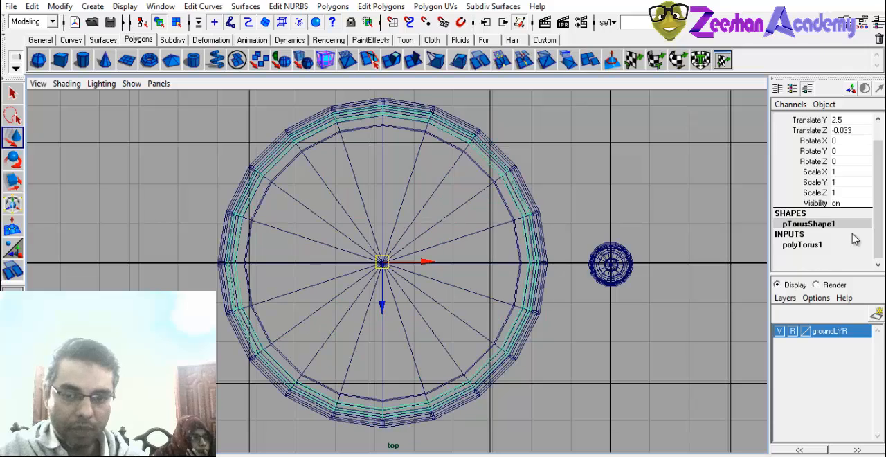
key(r)
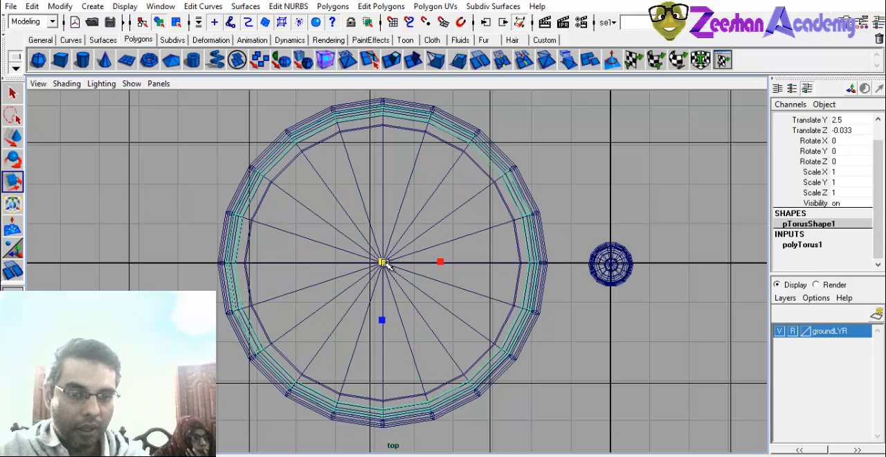
drag(385, 262, 390, 259)
mouse_move(385, 267)
alt+middle_down()
mouse_move(403, 248)
mouse_move(401, 262)
alt+middle_up()
key(w)
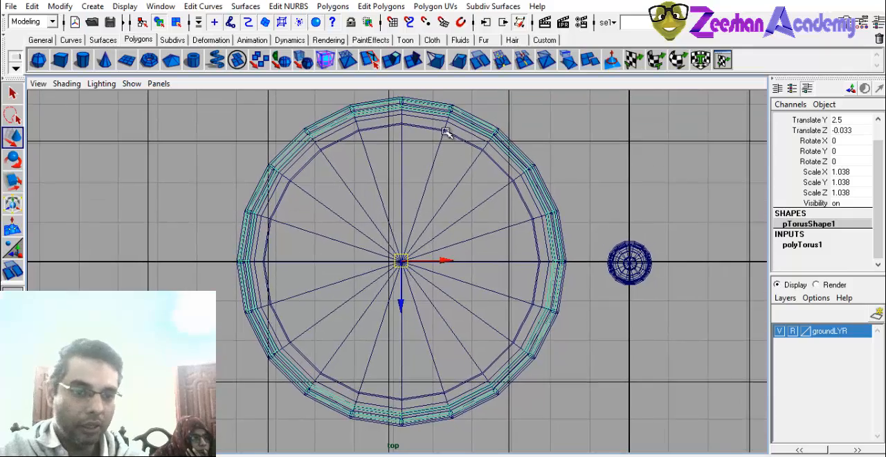
In the perspective view, raise the torus above the open cylinder's rim, to Translate Y 3.378.
key(space)
mouse_move(470, 247)
mouse_down()
mouse_move(471, 237)
mouse_move(495, 233)
mouse_move(468, 245)
mouse_up()
key(space)
key(space)
key(space)
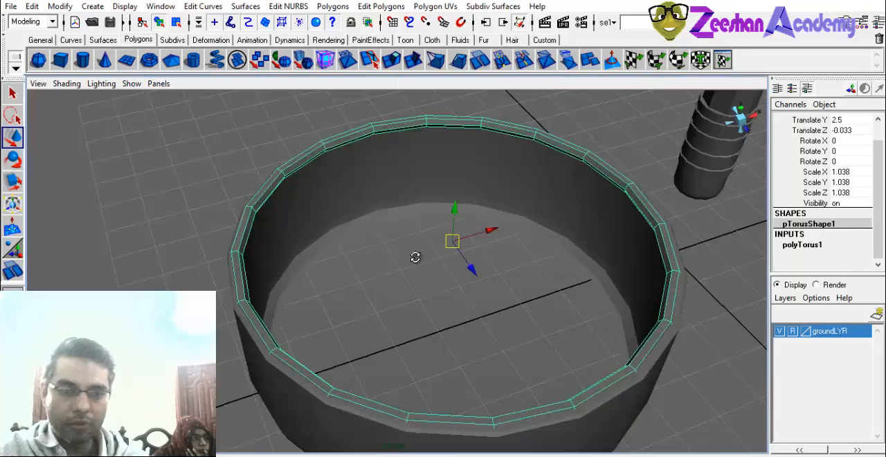
mouse_move(415, 257)
alt+mouse_down()
mouse_move(412, 229)
mouse_move(289, 239)
alt+mouse_up()
drag(442, 147, 453, 79)
alt+middle_drag(451, 125, 419, 256)
alt+right_drag(420, 256, 297, 242)
alt+drag(297, 242, 315, 215)
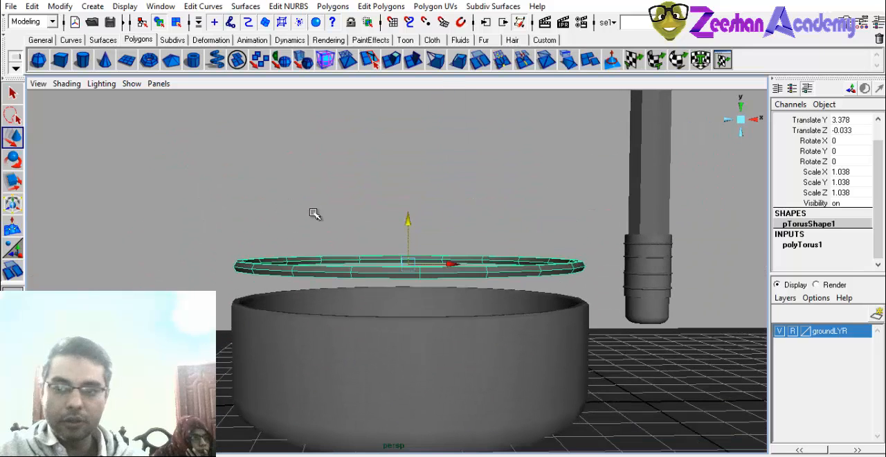
alt+drag(367, 224, 413, 277)
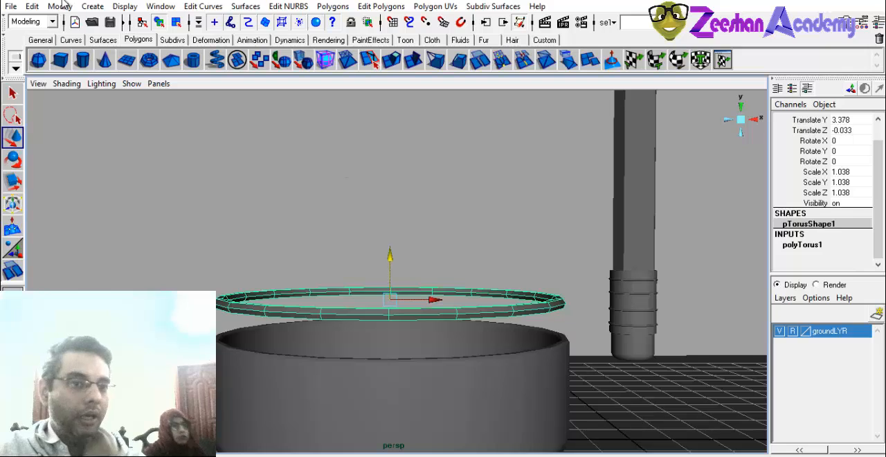
Open the duplicate options for the torus, reset their settings, and set the Number of Copies to 10.
click(31, 6)
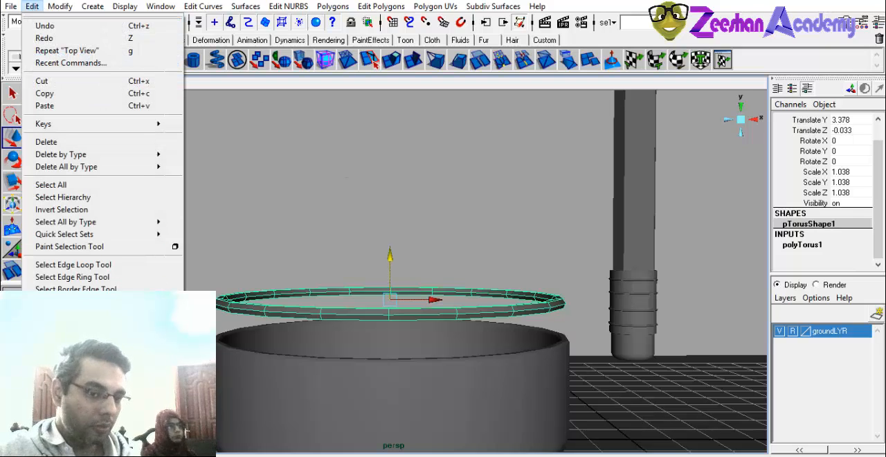
click(175, 331)
click(455, 119)
click(457, 143)
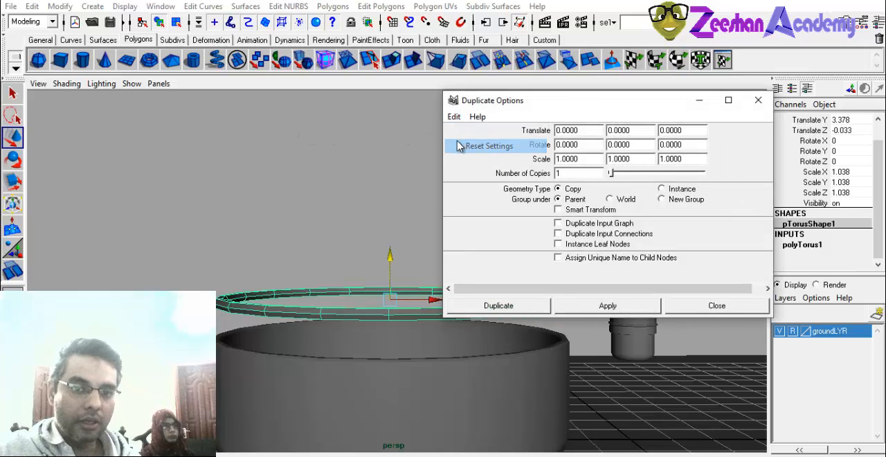
drag(607, 111, 657, 68)
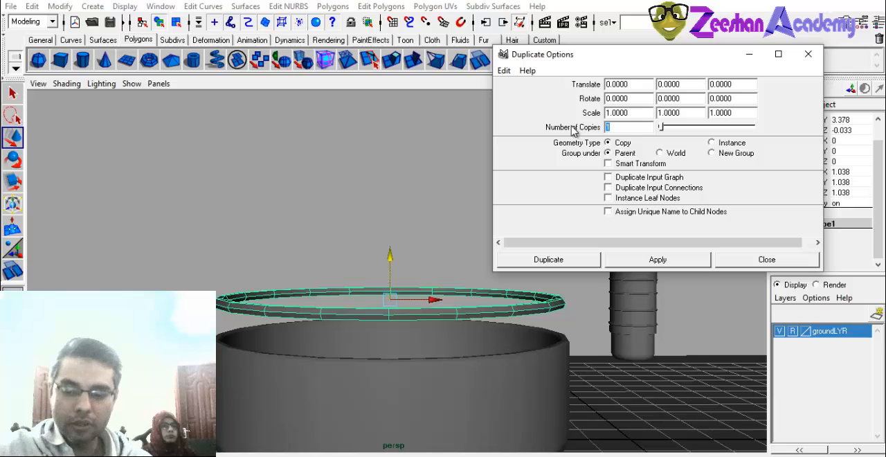
text(10)
key(Return)
alt+middle_drag(279, 250, 245, 250)
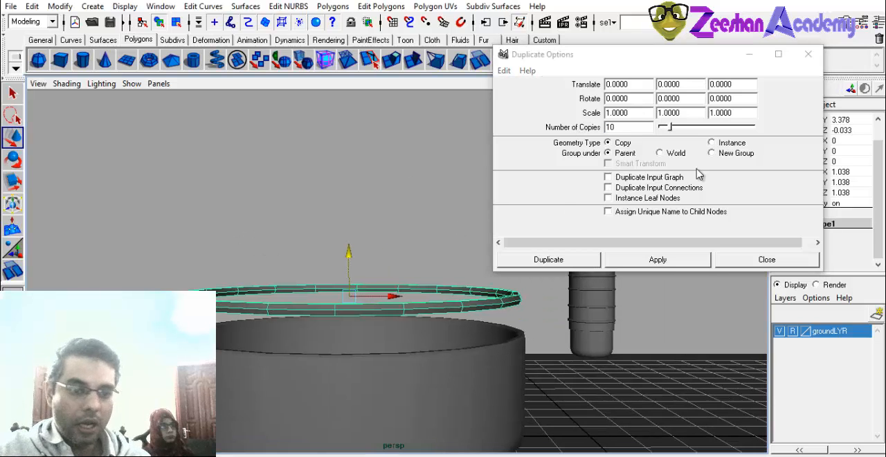
drag(878, 153, 880, 124)
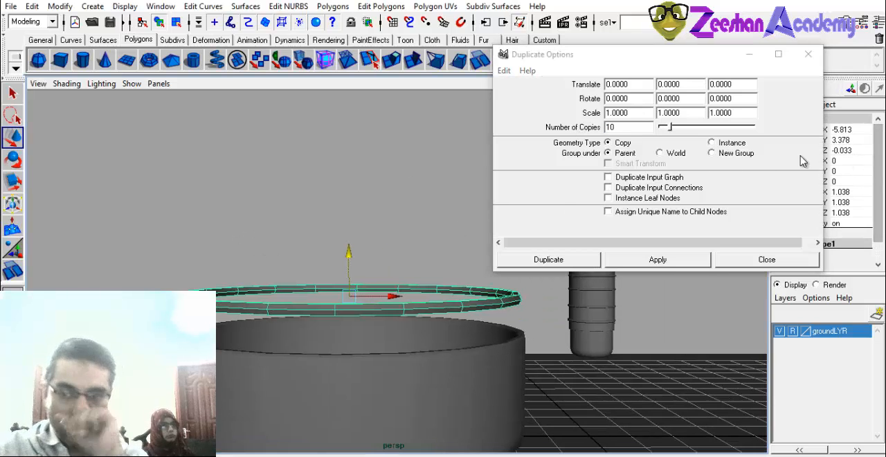
Try duplicating the torus into 10 copies offset by a Translate X of 1.
click(645, 78)
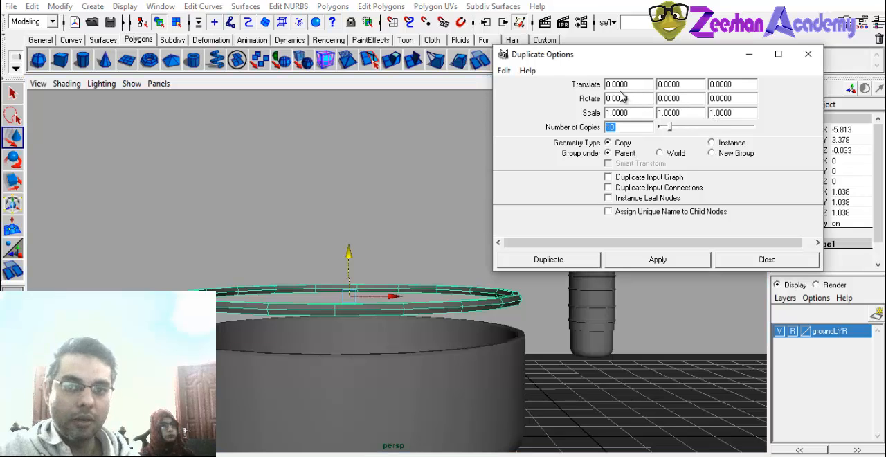
double_click(686, 82)
key(Tab)
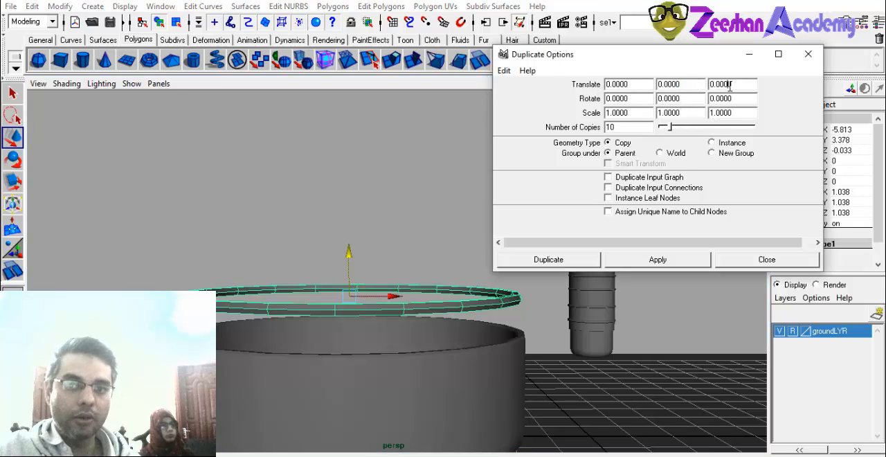
double_click(643, 84)
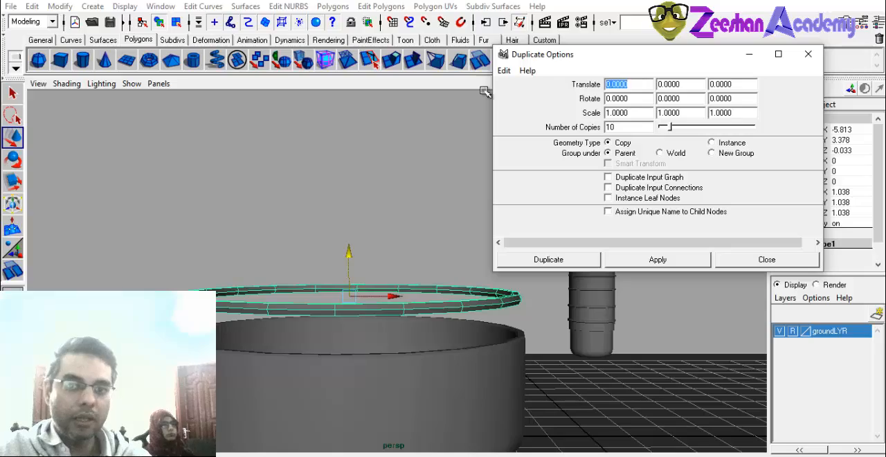
text(1)
alt+drag(474, 112, 387, 154)
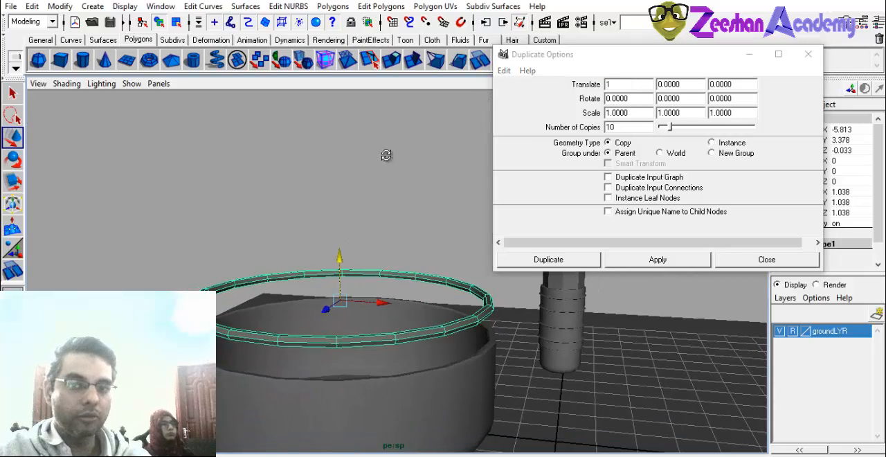
click(664, 258)
alt+drag(465, 166, 578, 221)
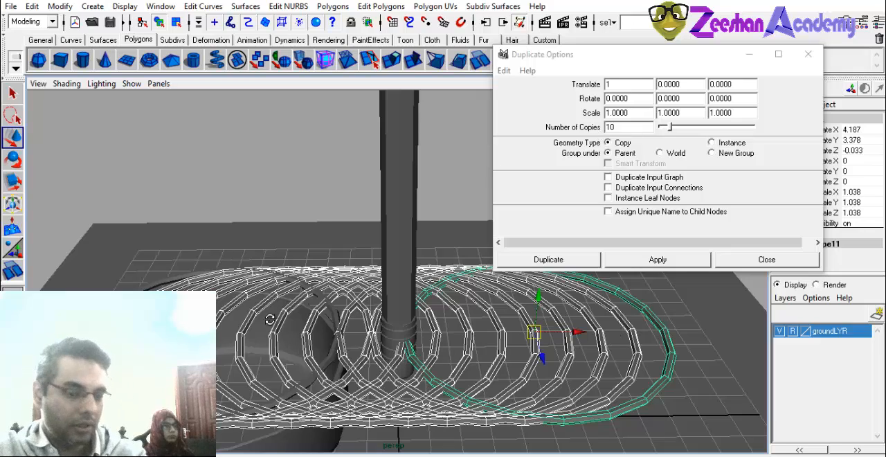
Remove the horizontal row of duplicated rings and select the original ring above the open cylinder.
alt+drag(271, 320, 261, 298)
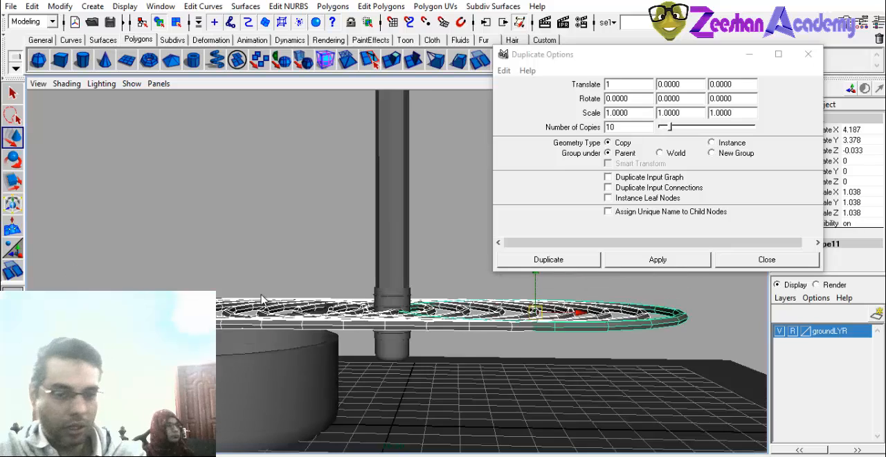
key(Delete)
click(334, 315)
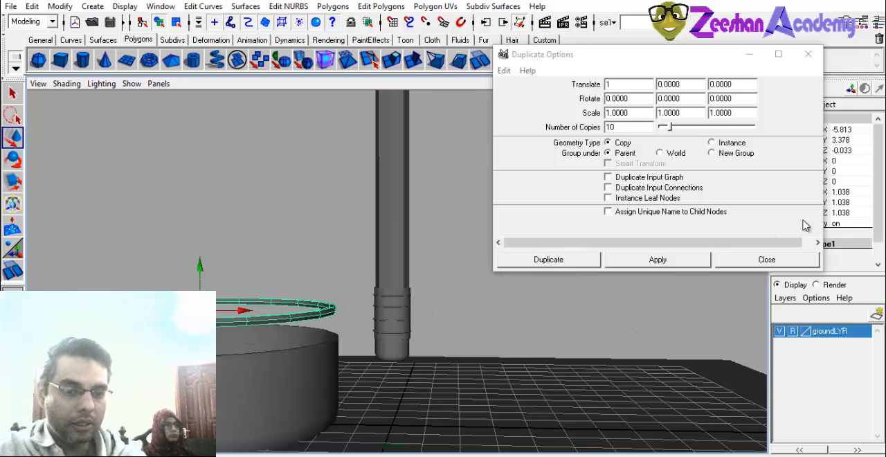
Duplicate the torus into a vertical stack of 10 copies with Translate X 0 and Translate Y 1.
click(660, 64)
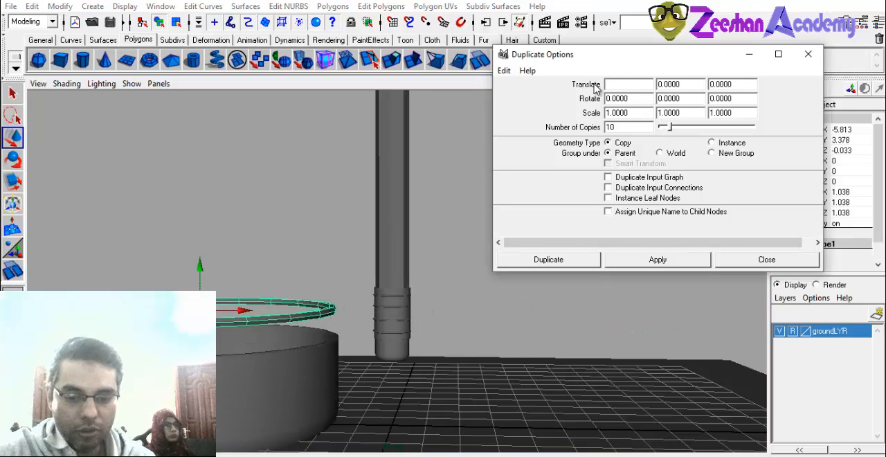
text(0)
key(Tab)
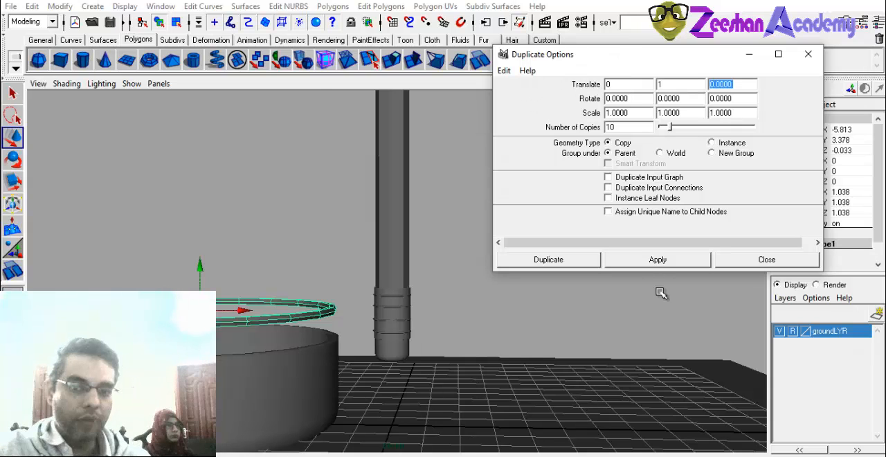
click(656, 265)
alt+middle_drag(253, 294, 380, 332)
scroll(379, 328, down, 3)
alt+drag(379, 327, 525, 291)
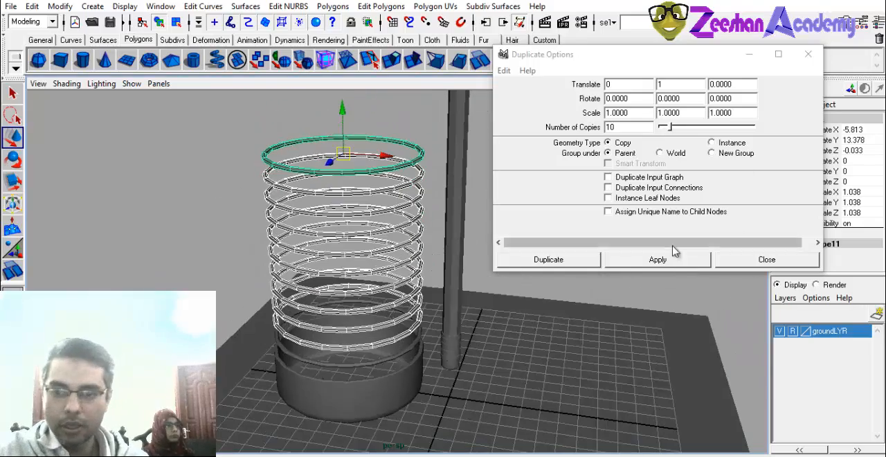
alt+drag(336, 320, 347, 302)
alt+drag(397, 235, 356, 251)
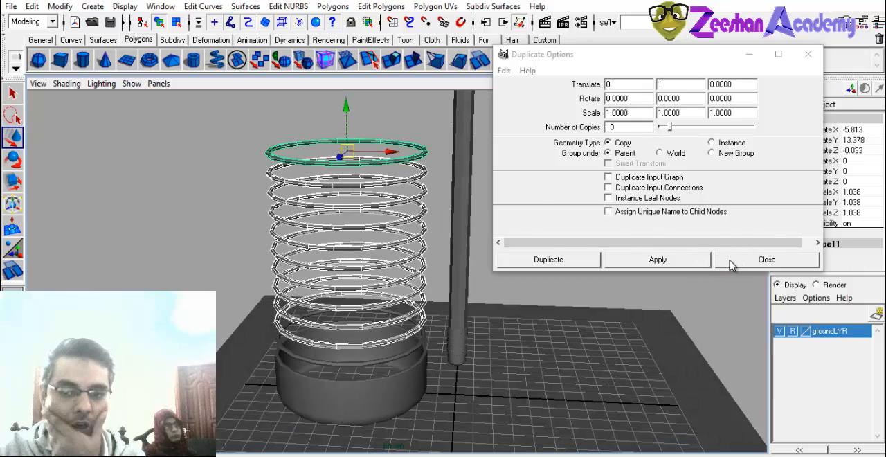
Close the duplicate options and examine the ring stack above the open container from several angles.
click(765, 263)
alt+drag(279, 262, 311, 187)
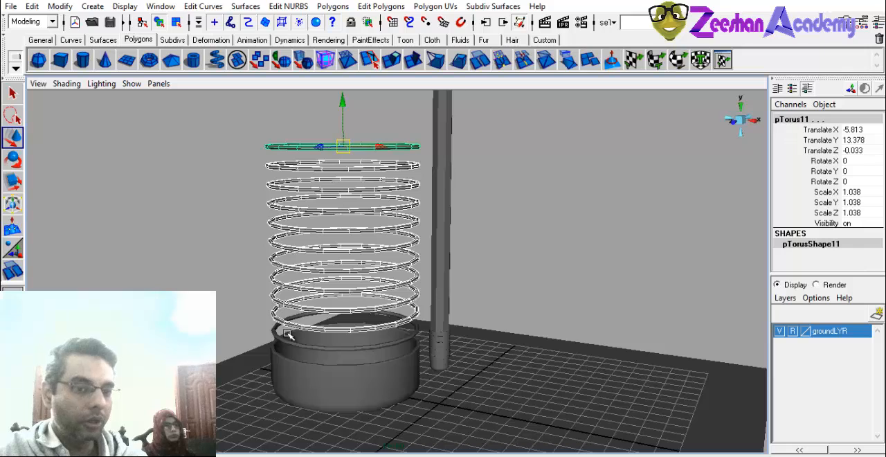
alt+drag(279, 320, 303, 314)
alt+drag(315, 270, 339, 306)
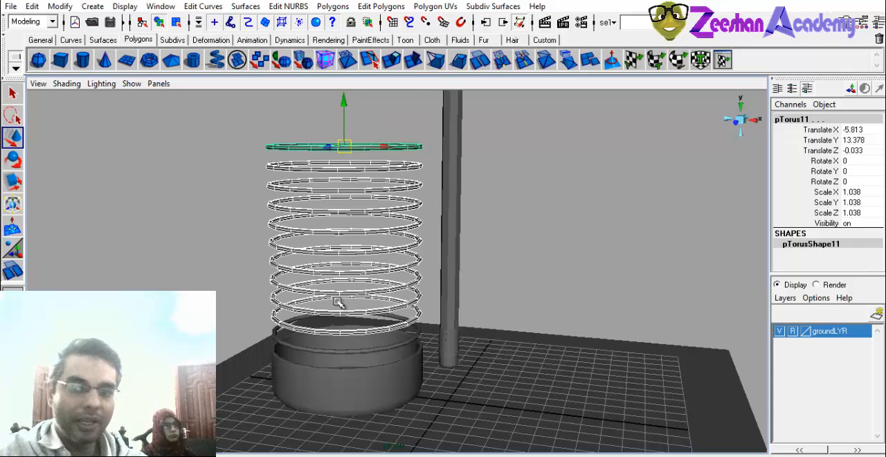
alt+drag(264, 277, 271, 304)
click(272, 312)
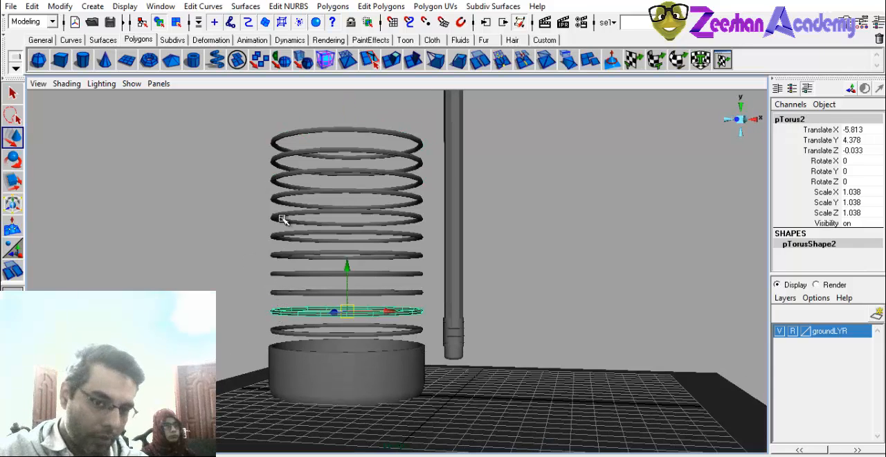
alt+drag(282, 219, 364, 308)
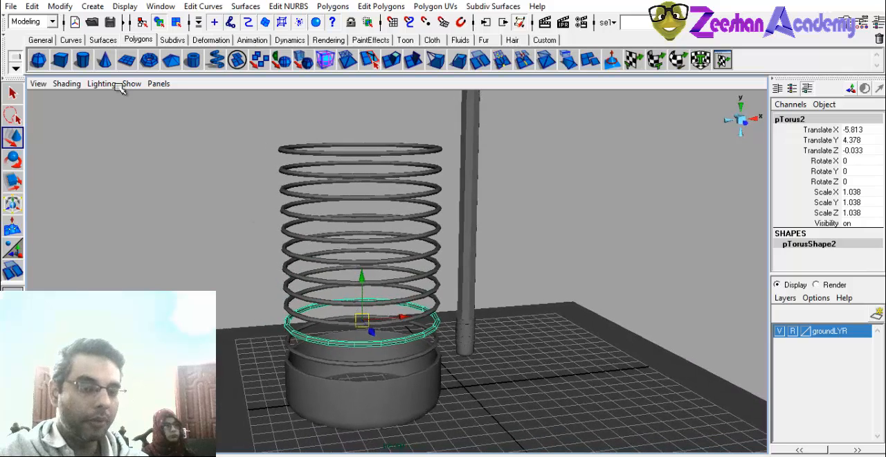
Create a polygon cylinder at the grid centre and raise it to about Translate Y 4.26.
click(87, 63)
alt+drag(355, 363, 313, 377)
drag(443, 346, 445, 286)
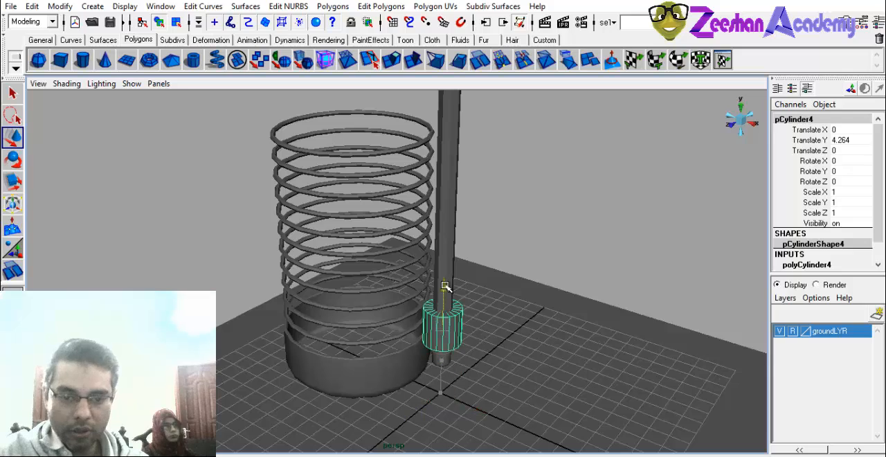
key(r)
Set the new cylinder's Subdivisions Axis to 6 and its Radius to 0.2.
scroll(819, 256, down, 1)
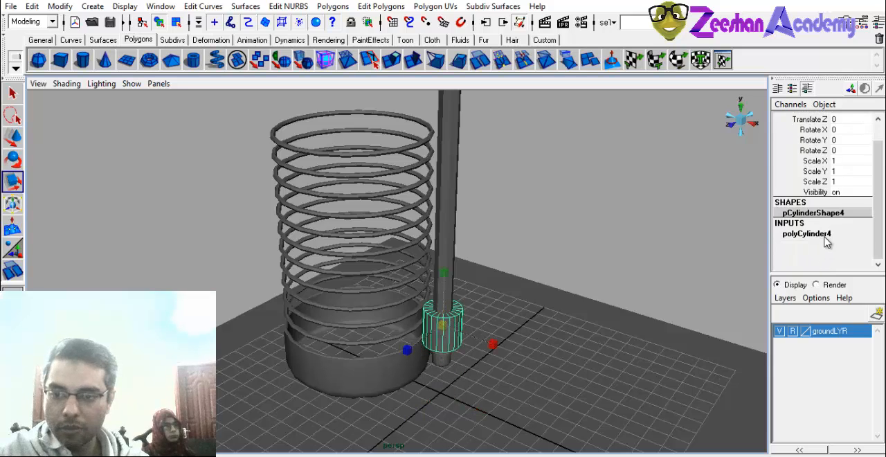
click(824, 240)
scroll(824, 235, down, 2)
click(794, 225)
middle_drag(609, 304, 521, 307)
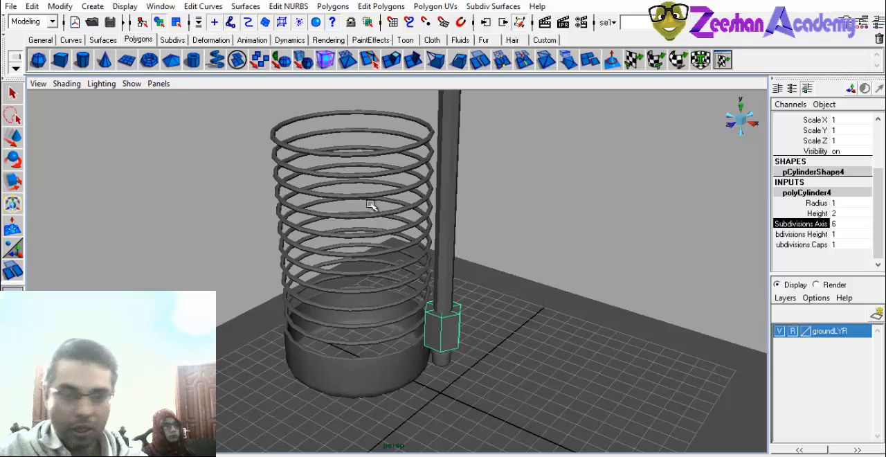
alt+drag(389, 219, 408, 220)
click(832, 203)
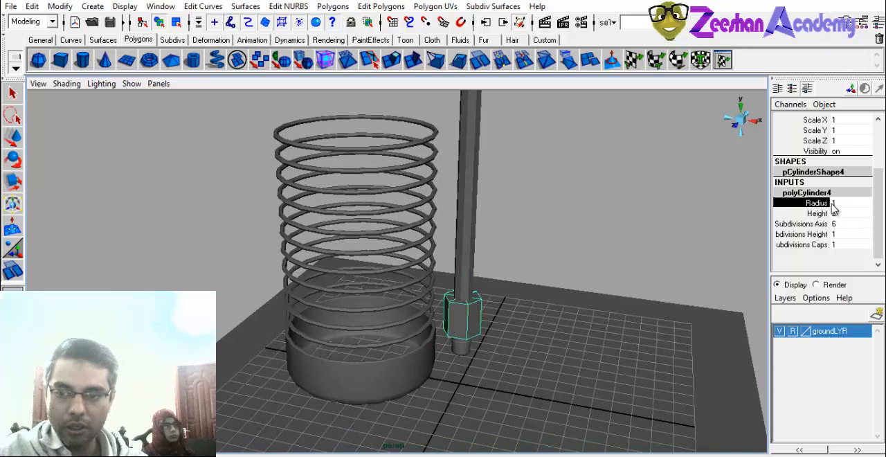
double_click(835, 202)
text(.2)
key(Return)
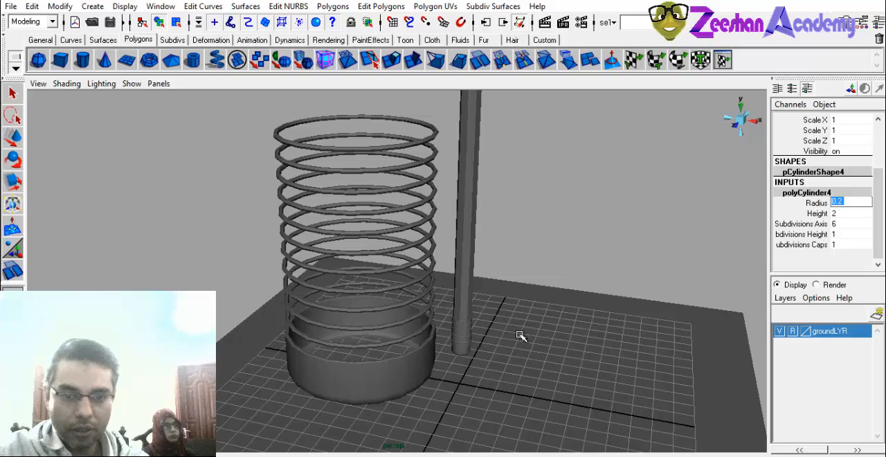
Move the thin cylinder from the grid centre to the front rim of the open container, against the rings.
key(w)
alt+drag(521, 336, 451, 325)
alt+right_drag(393, 345, 452, 349)
drag(452, 345, 454, 373)
drag(543, 345, 470, 346)
Raise the thin cylinder alongside the ring stack and extend it, trying Height 10 and settling on 12.
double_click(841, 213)
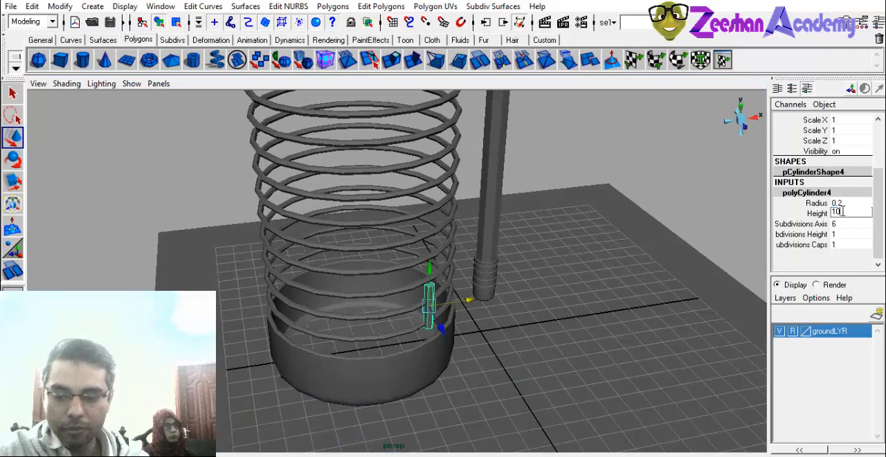
key(Return)
alt+drag(436, 256, 384, 212)
drag(853, 212, 799, 213)
text(12)
key(Return)
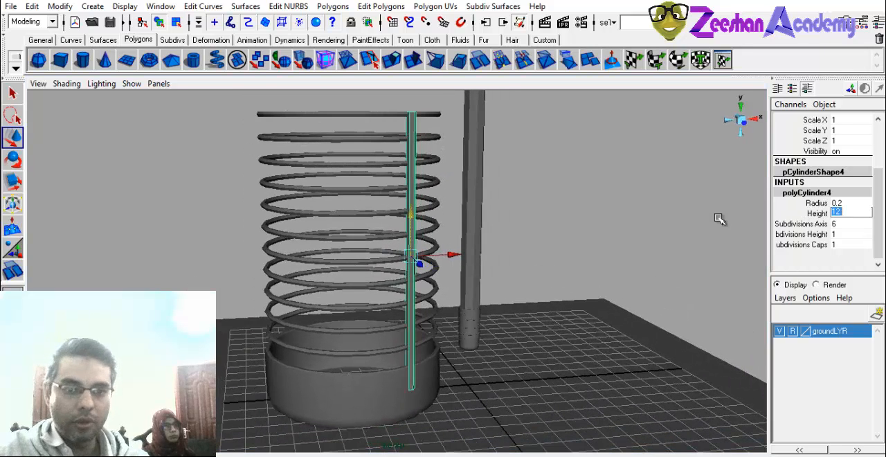
alt+drag(456, 320, 467, 325)
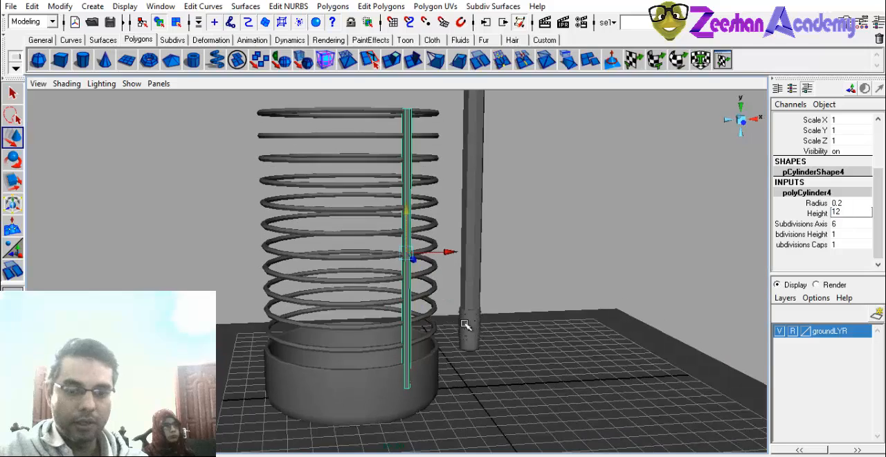
Try a Radius of 0.1 for the tall thin cylinder beside the rings.
double_click(852, 201)
text(.1)
key(Return)
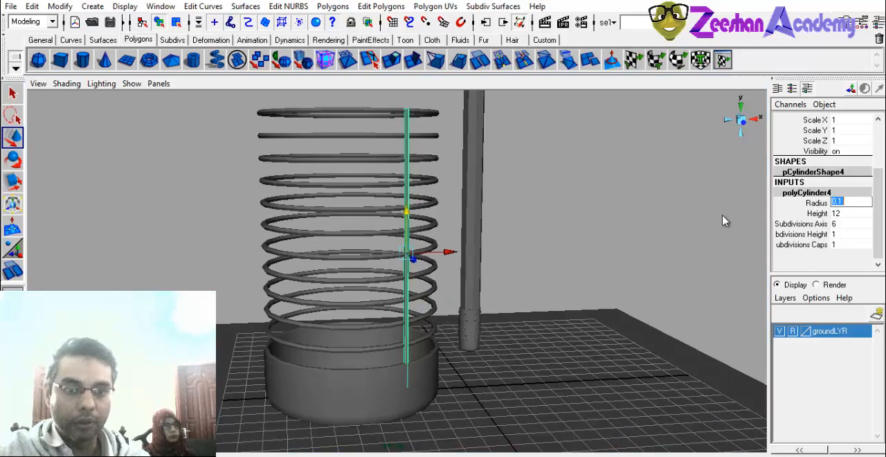
alt+drag(413, 242, 364, 253)
Select the lowest ring above the container and check its torus radius and section radius.
click(314, 128)
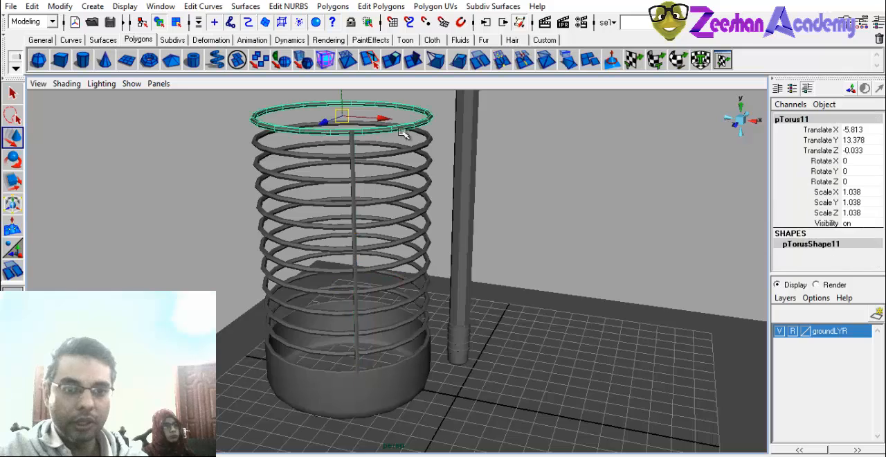
click(341, 355)
scroll(840, 261, down, 3)
scroll(843, 263, up, 1)
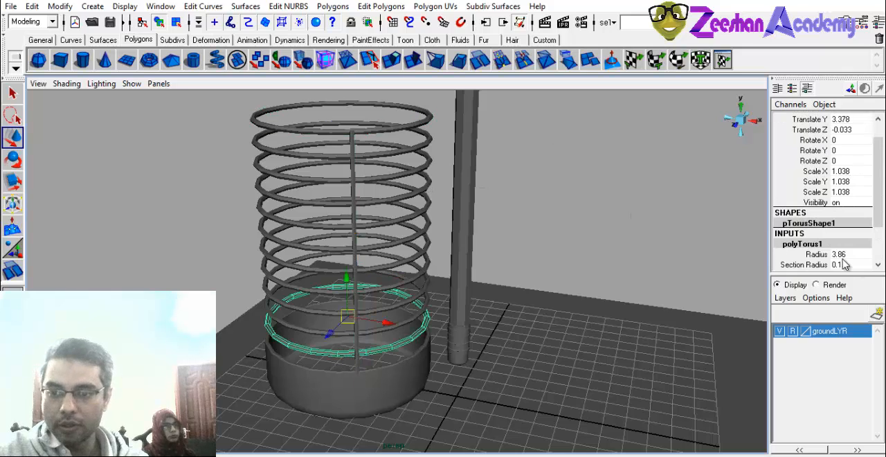
Try Radius values of 0.3 and 0.2 for the vertical rod and compare its thickness with the rings.
click(359, 359)
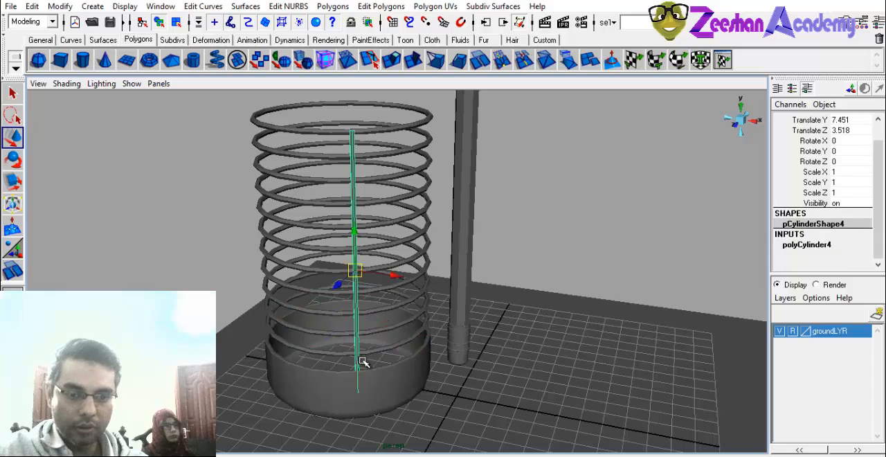
click(813, 245)
click(845, 254)
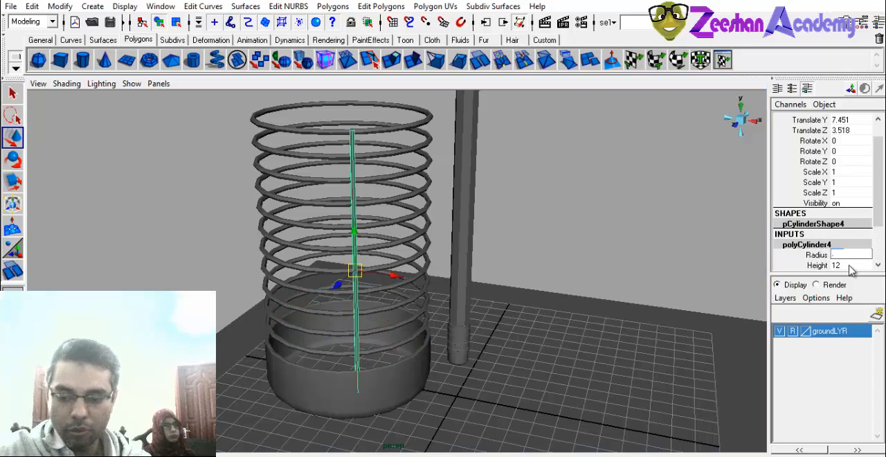
text(0.3)
key(Return)
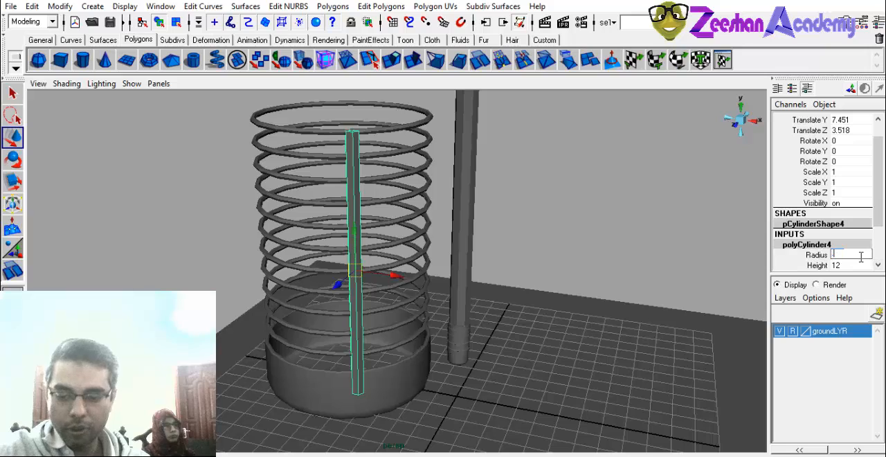
text(0.2)
key(Return)
alt+drag(662, 243, 546, 257)
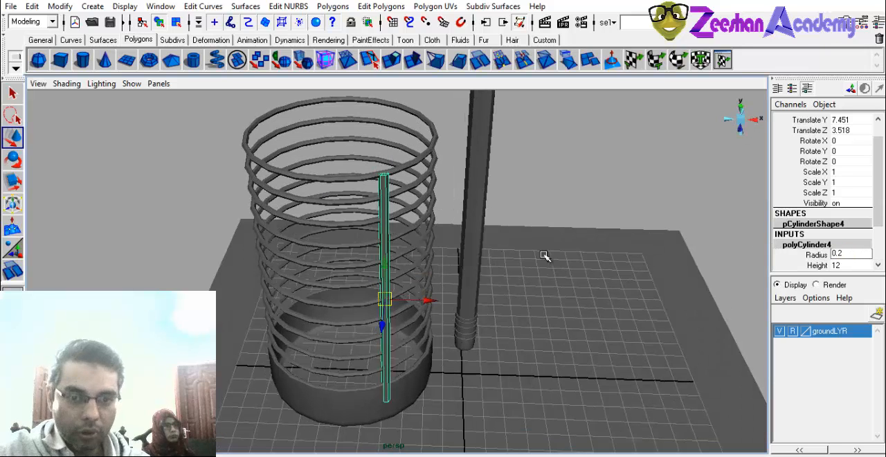
Set the vertical rod's Radius to 0.15.
click(837, 254)
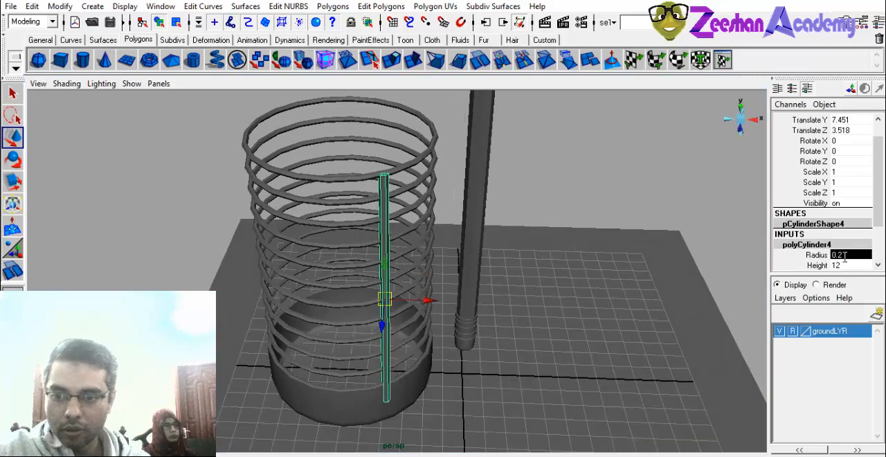
text(.15)
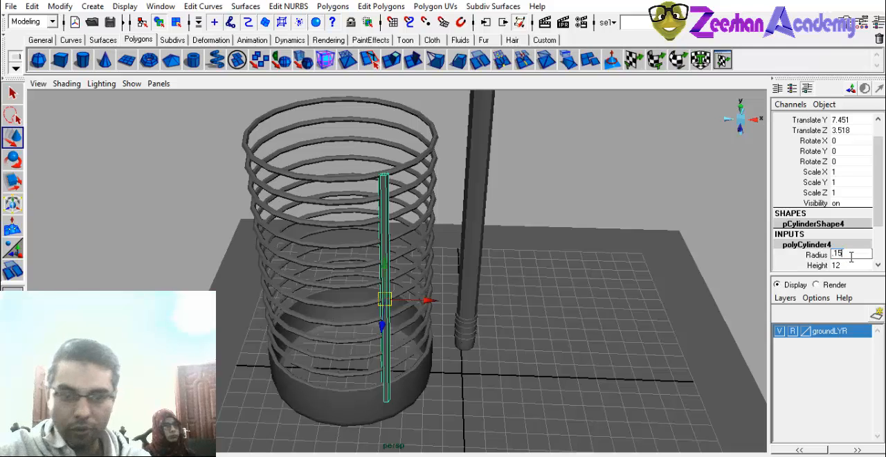
key(Return)
In the top view, move the rod to the container's outer edge facing the pencil, at about Translate X -1.585 and Z 0.016.
key(f)
key(space)
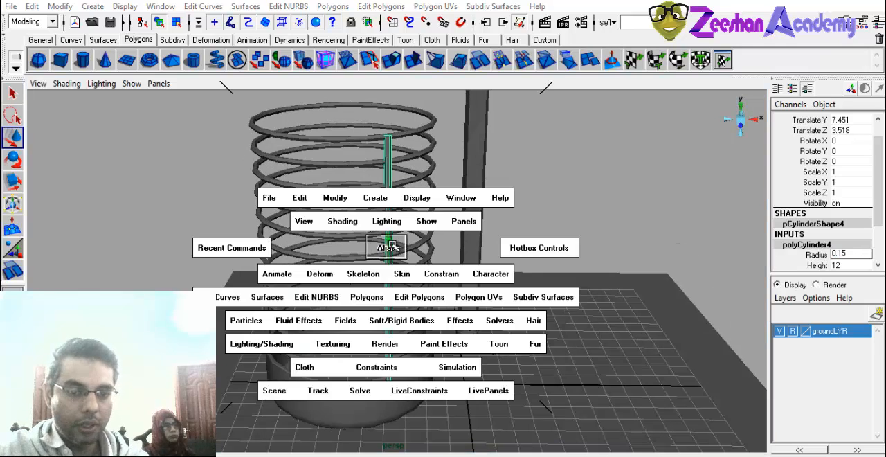
key(space)
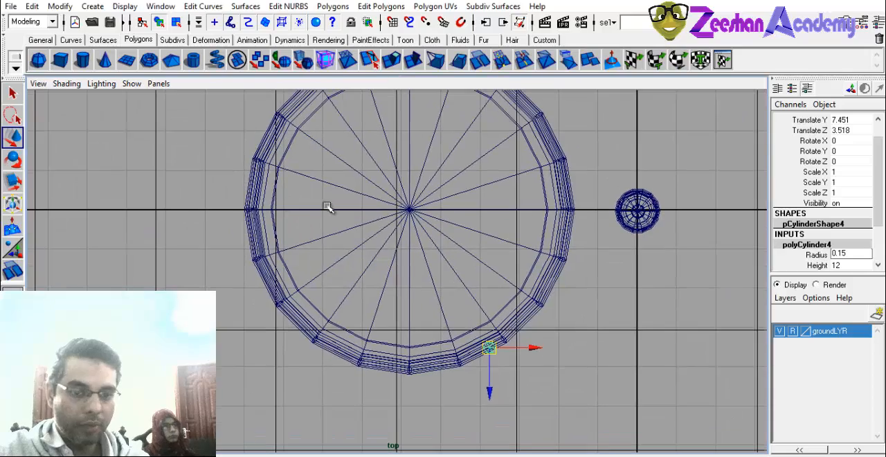
drag(489, 348, 576, 209)
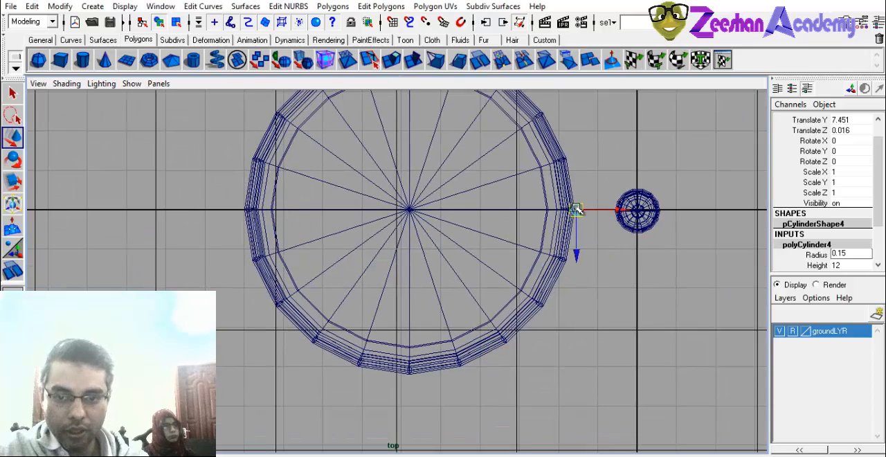
scroll(576, 209, up, 8)
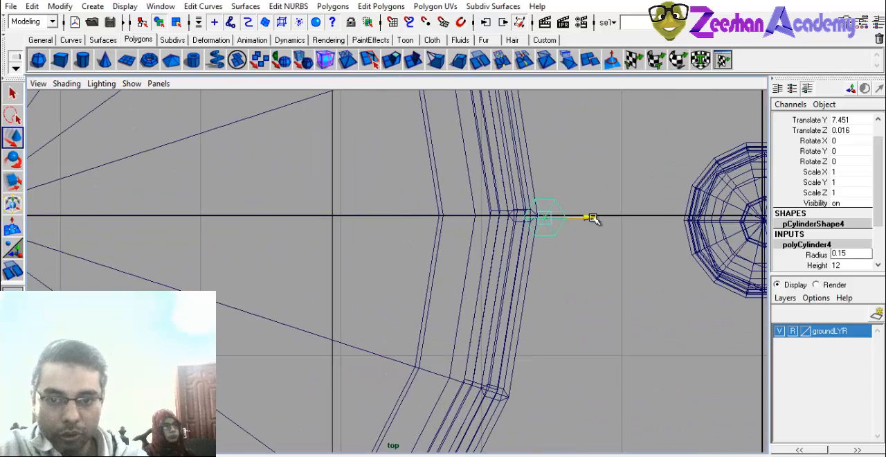
scroll(468, 243, down, 5)
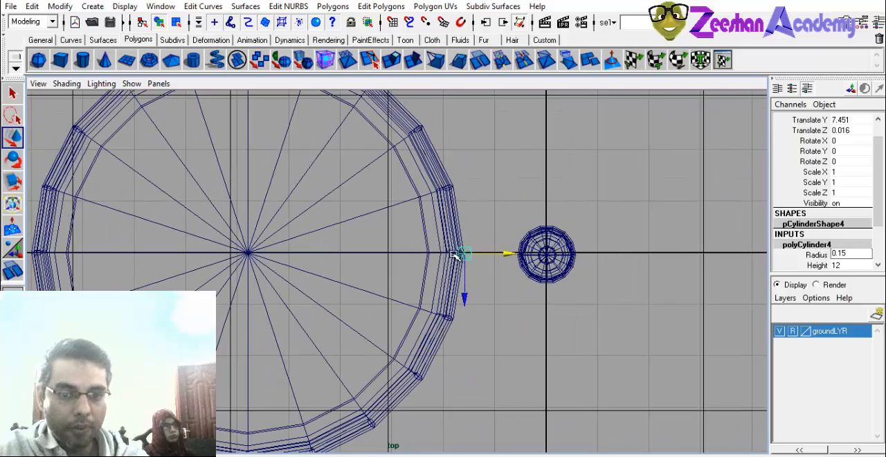
alt+middle_drag(456, 254, 503, 266)
Try duplicating the rod and moving the copy to the container's centre, and undo both changes.
key(ctrl+d)
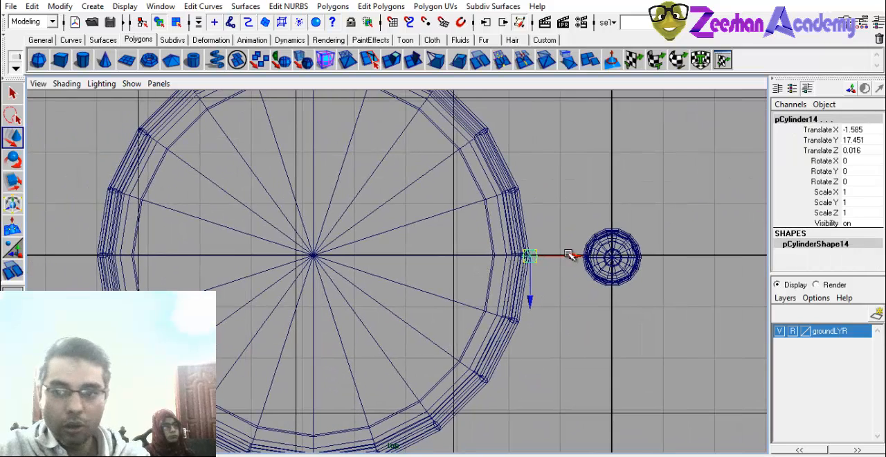
drag(569, 255, 346, 251)
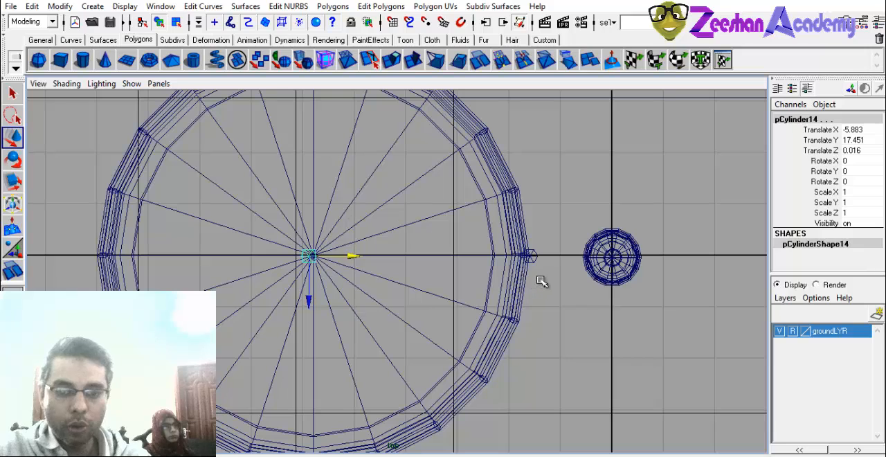
key(ctrl+z)
key(ctrl+z)
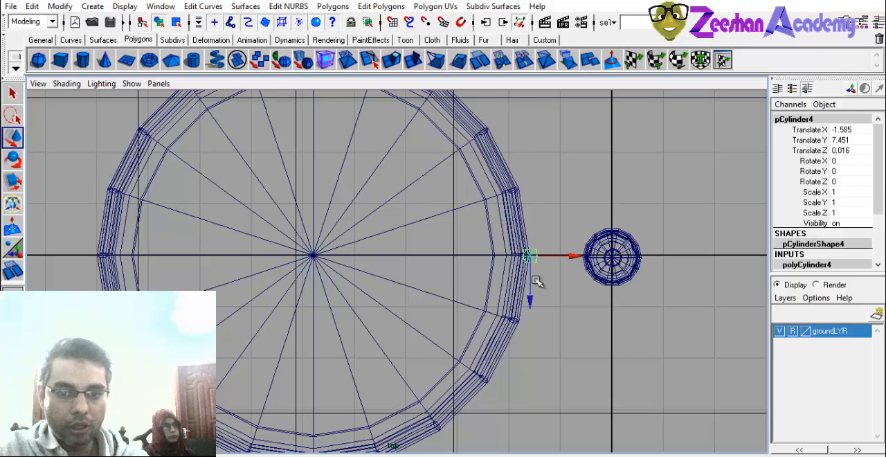
Redo the rod duplication to examine the copies in the perspective view, and undo it.
key(space)
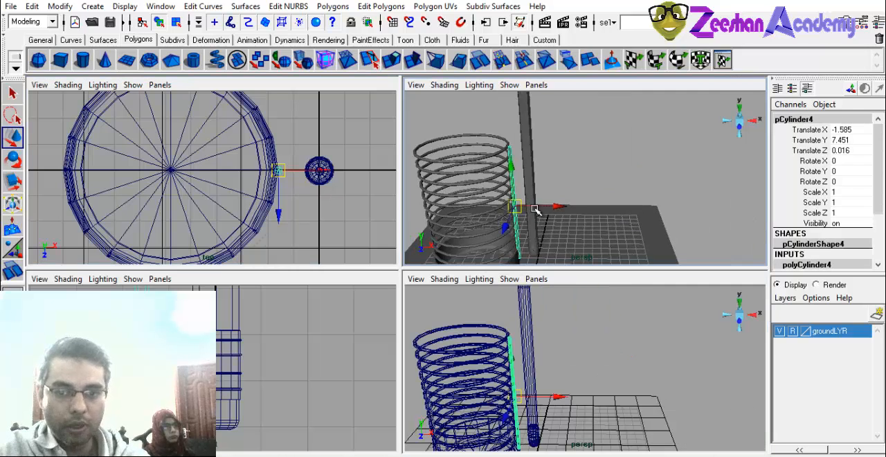
key(space)
key(shift+z)
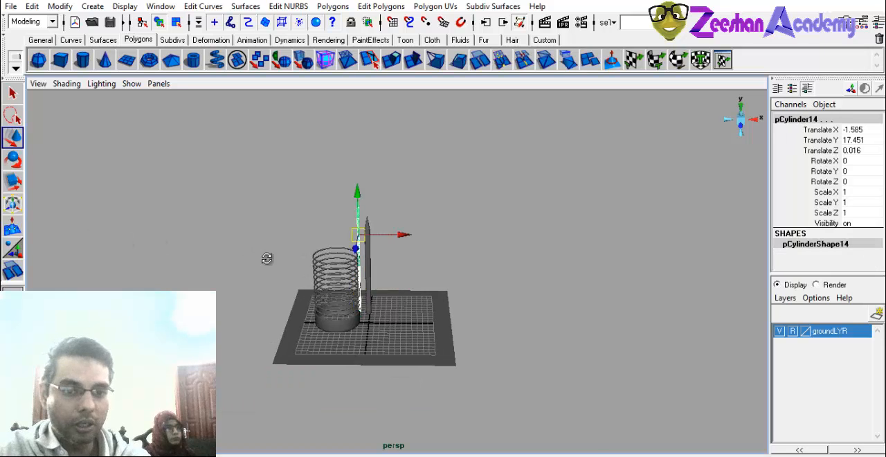
alt+drag(268, 258, 297, 250)
alt+right_drag(298, 251, 801, 317)
alt+middle_drag(273, 235, 339, 298)
drag(332, 172, 364, 174)
key(ctrl+z)
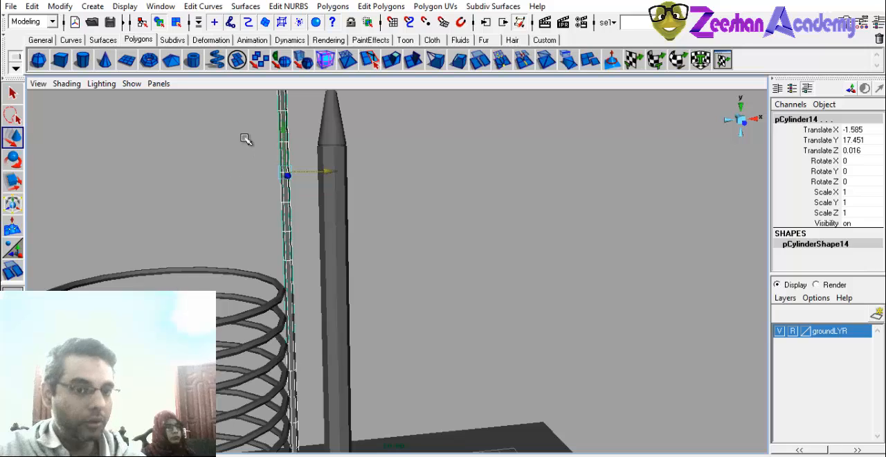
key(ctrl+z)
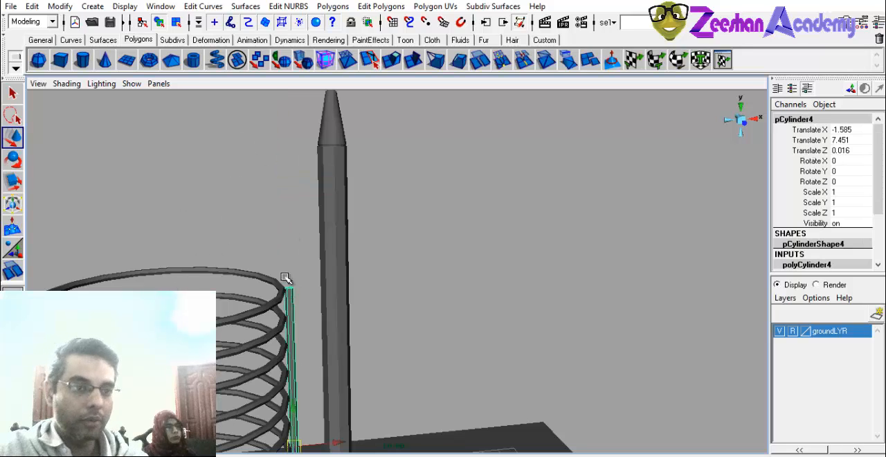
Reset the duplicate options to their defaults and make one copy of the vertical rod.
alt+middle_drag(292, 311, 326, 212)
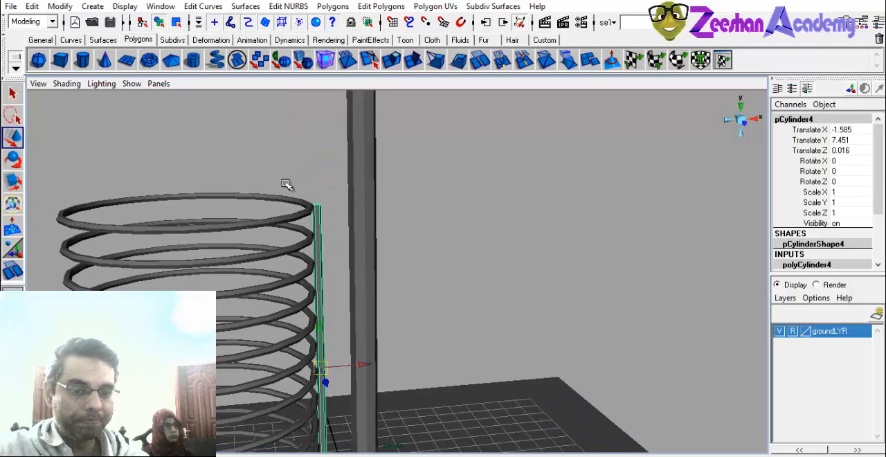
click(33, 6)
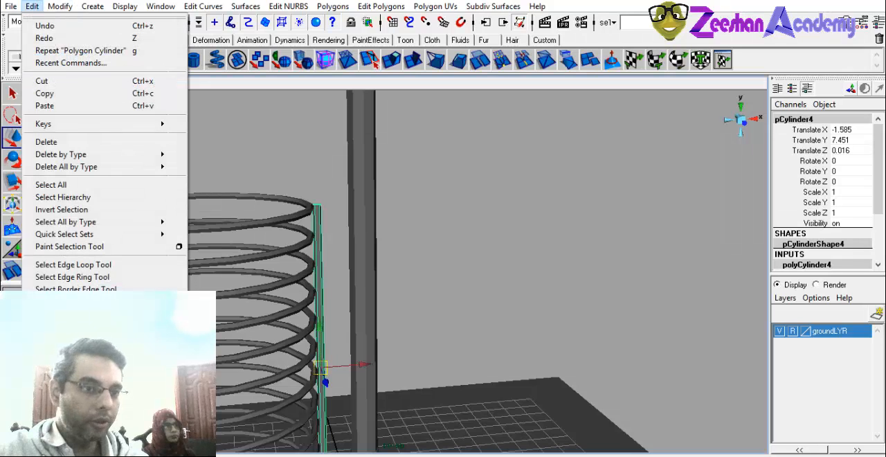
click(179, 307)
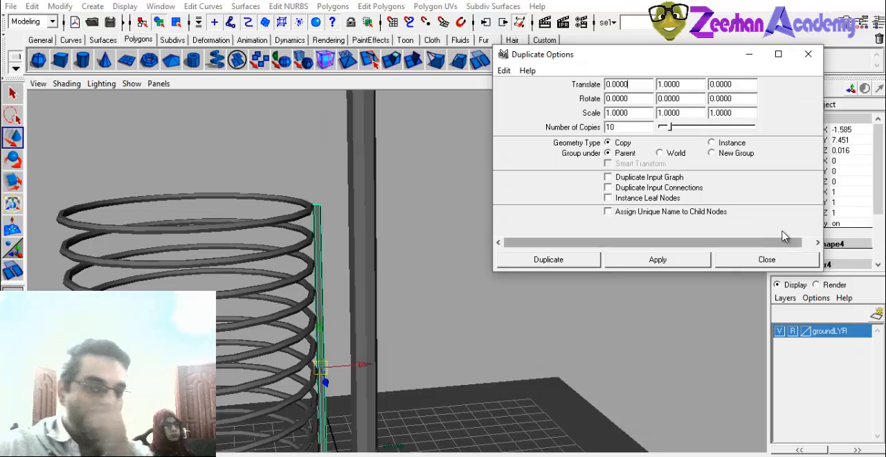
drag(627, 128, 592, 128)
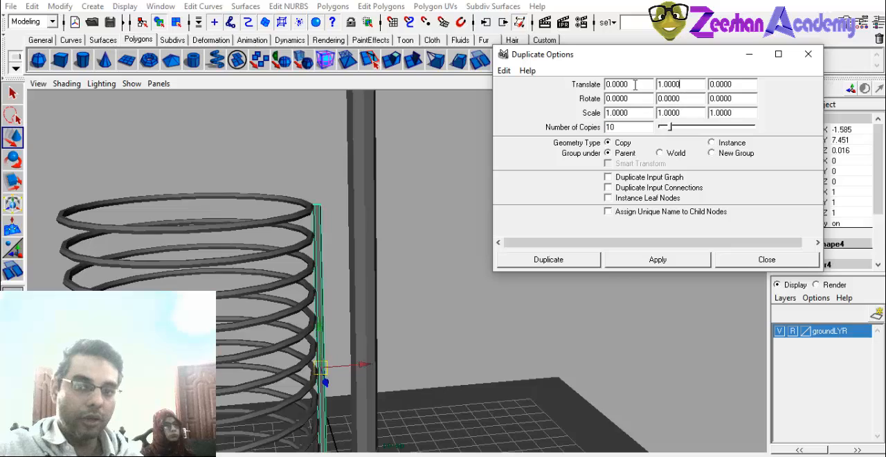
key(Return)
click(504, 71)
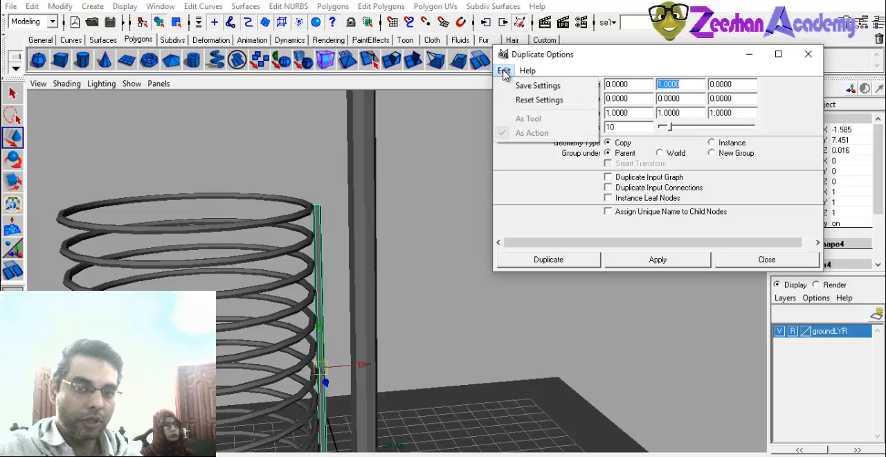
click(529, 100)
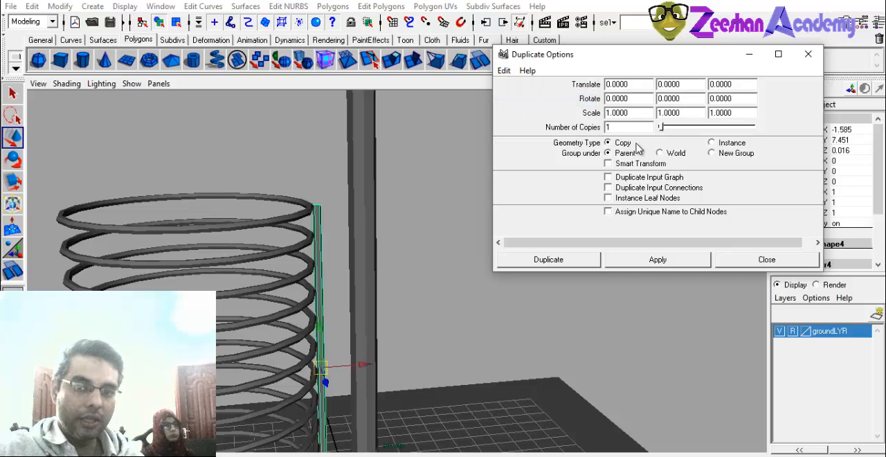
click(573, 262)
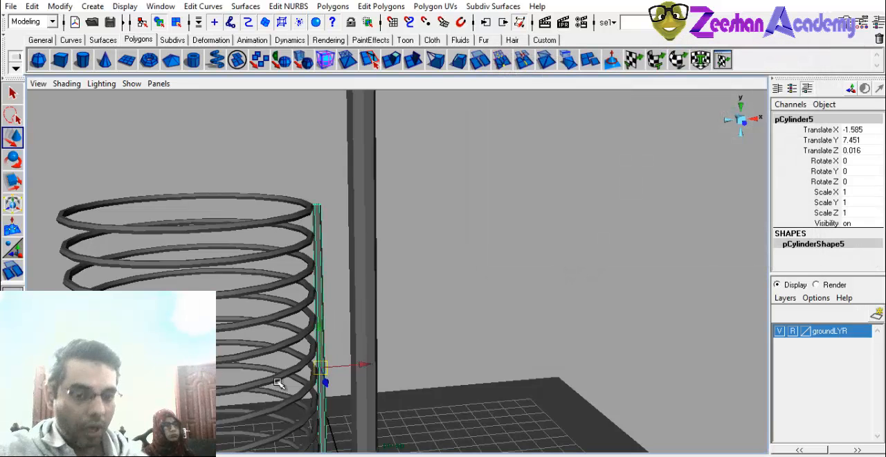
Move the rod copy along X to the container's opposite outer edge, at about Translate X -9.919.
drag(366, 365, 108, 365)
scroll(277, 273, down, 4)
alt+middle_drag(277, 273, 313, 172)
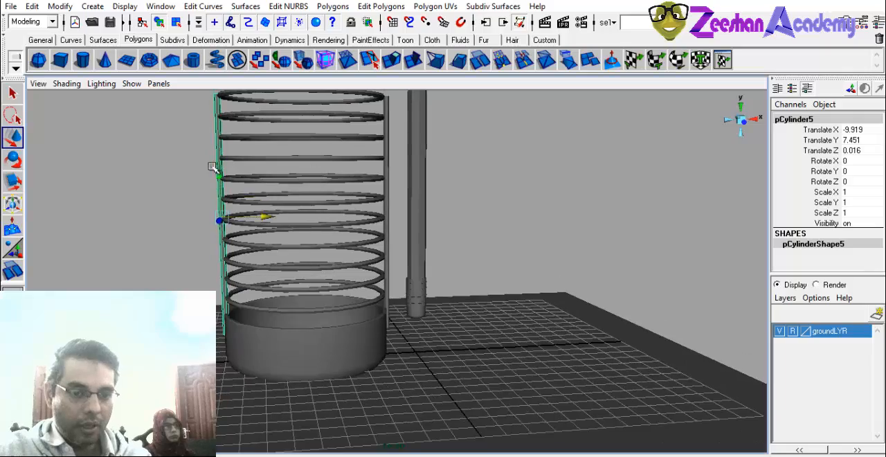
alt+drag(298, 239, 367, 270)
click(168, 218)
scroll(270, 228, down, 3)
alt+middle_drag(377, 259, 393, 316)
click(422, 257)
alt+drag(348, 288, 305, 278)
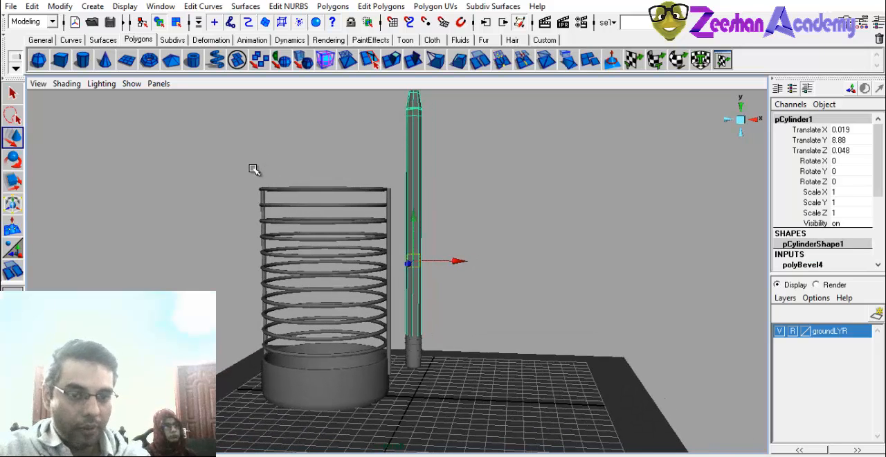
Group the container base, rings and rods, name the group PenHolder_GRP and centre its pivot.
click(392, 395)
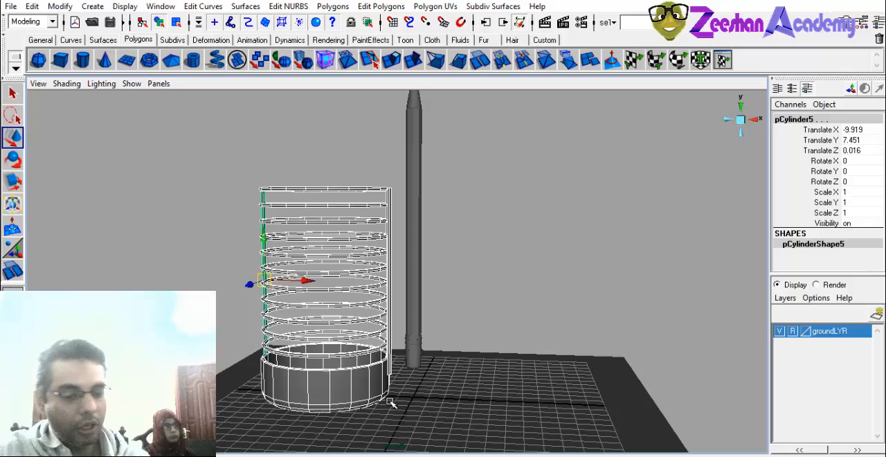
key(ctrl+g)
click(844, 119)
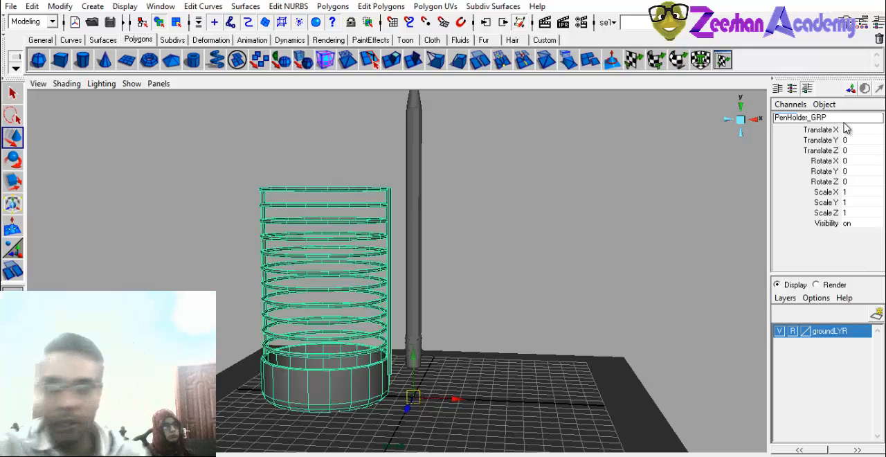
text(PenHolder_GRP)
key(Return)
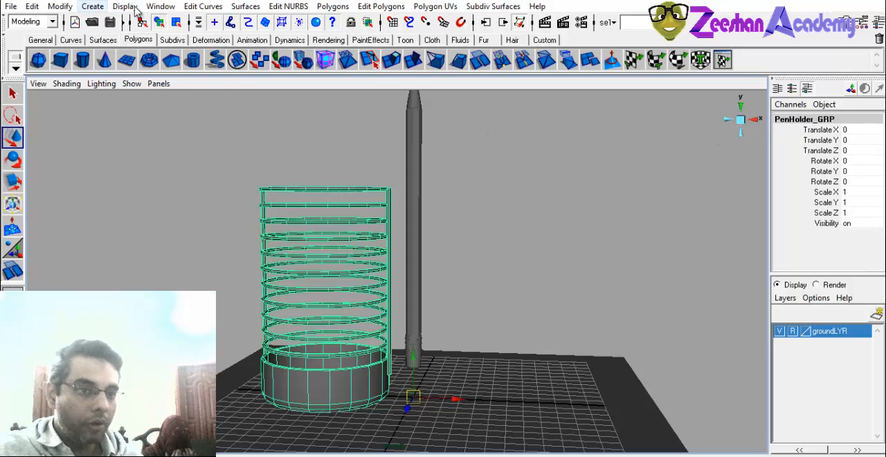
click(60, 7)
click(104, 112)
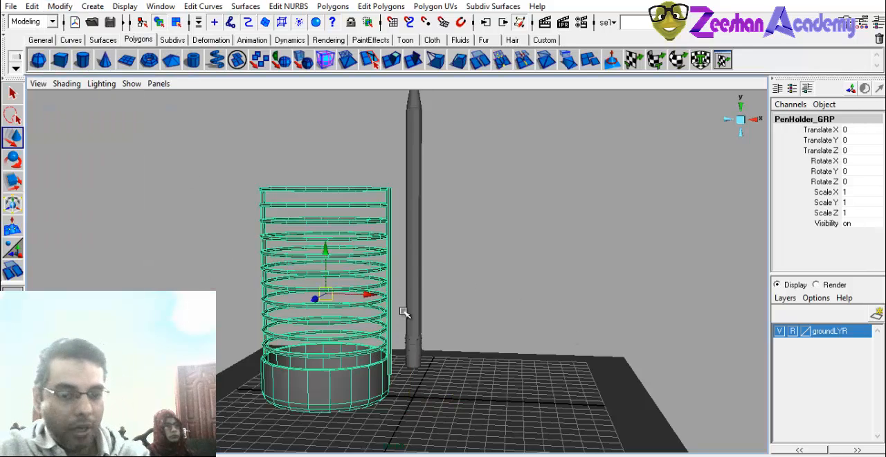
alt+middle_drag(402, 308, 422, 285)
Create a new display layer and name it PenHolder_LYR.
click(876, 314)
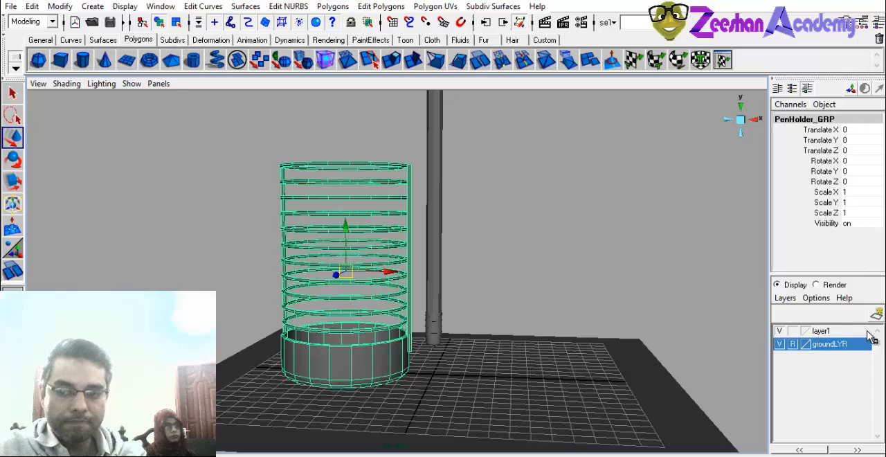
click(820, 330)
double_click(840, 332)
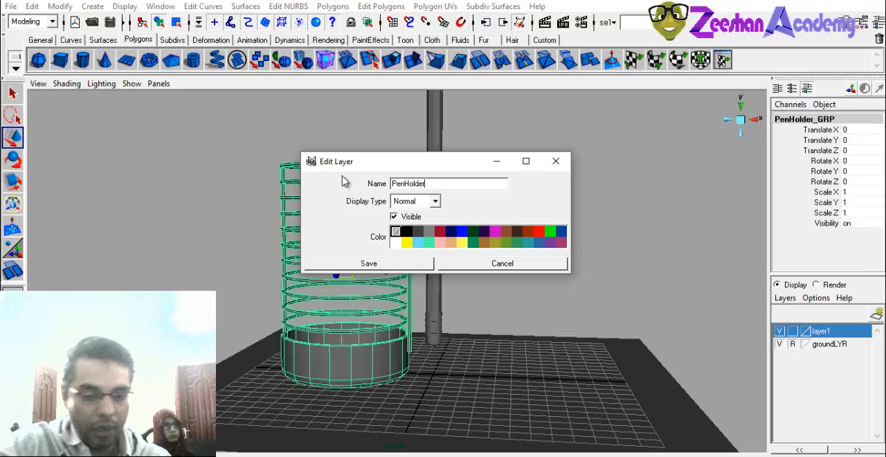
text(PenHolder_LYR)
key(Return)
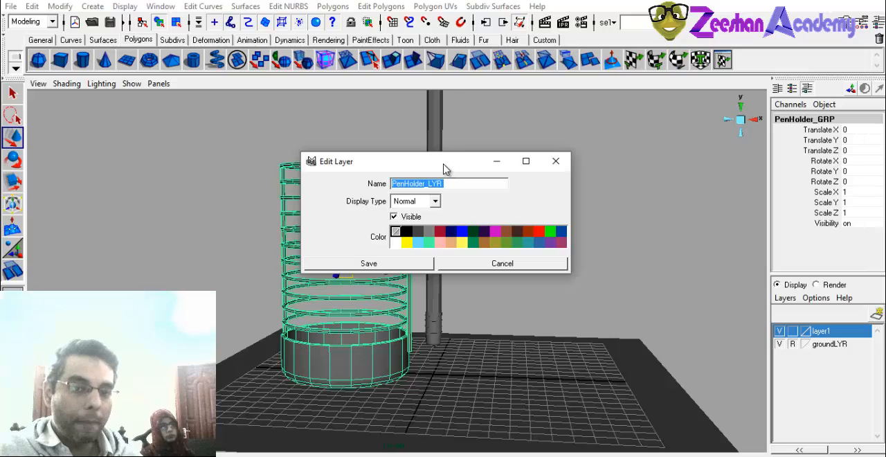
drag(444, 168, 510, 226)
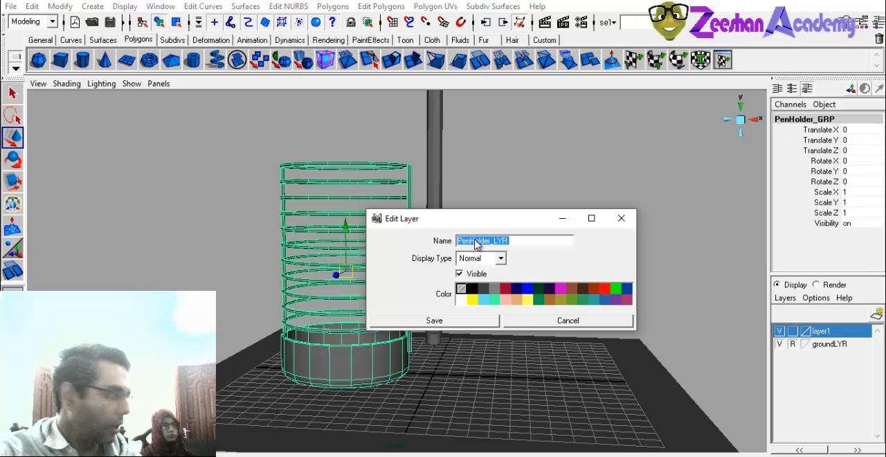
click(525, 245)
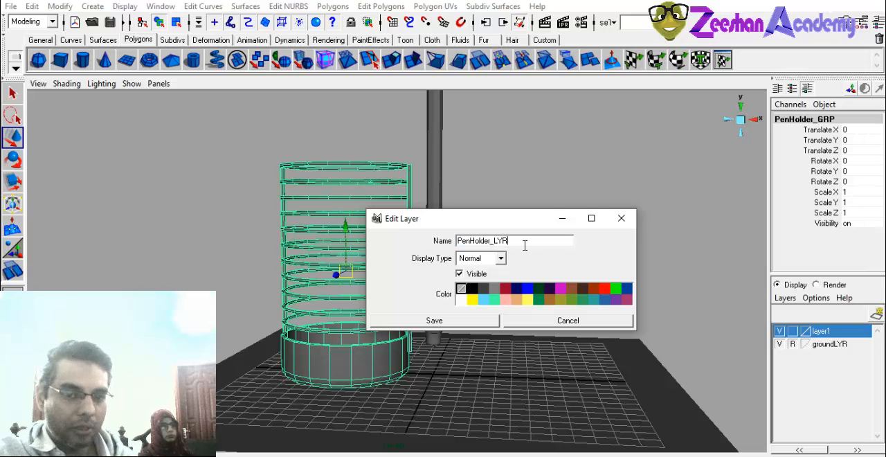
click(474, 327)
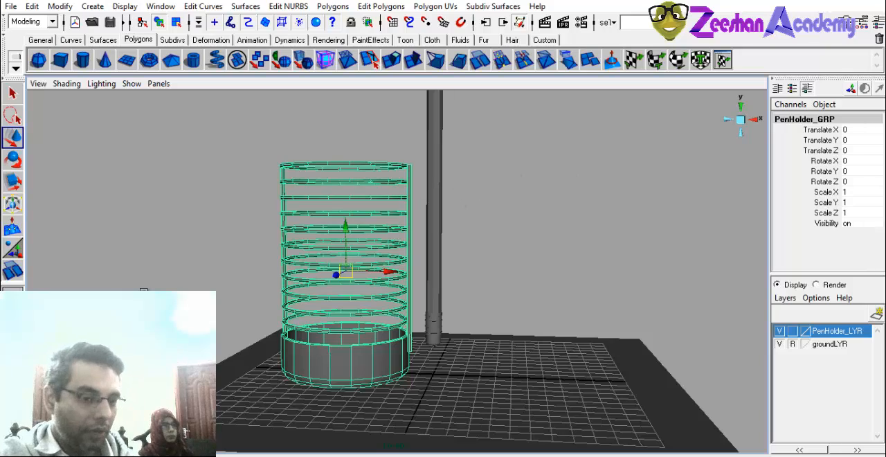
Set the display type of PenHolder_LYR to Reference.
alt+drag(352, 250, 360, 269)
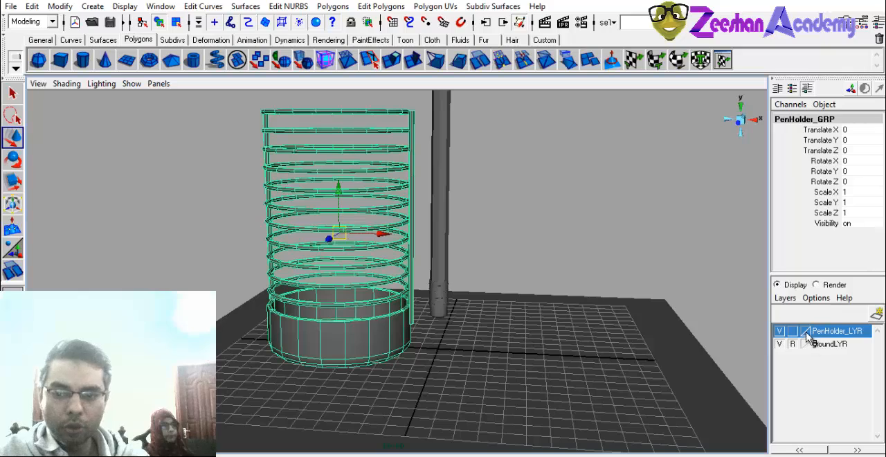
alt+drag(453, 310, 473, 325)
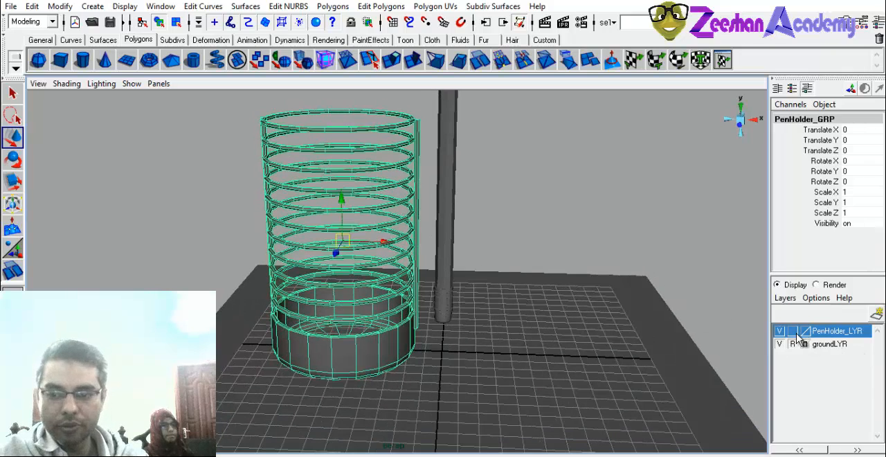
click(792, 331)
click(793, 331)
Try moving several of the container's rings down, undo the move and clear the selection.
alt+drag(373, 298, 346, 245)
click(206, 214)
click(343, 194)
drag(344, 194, 383, 266)
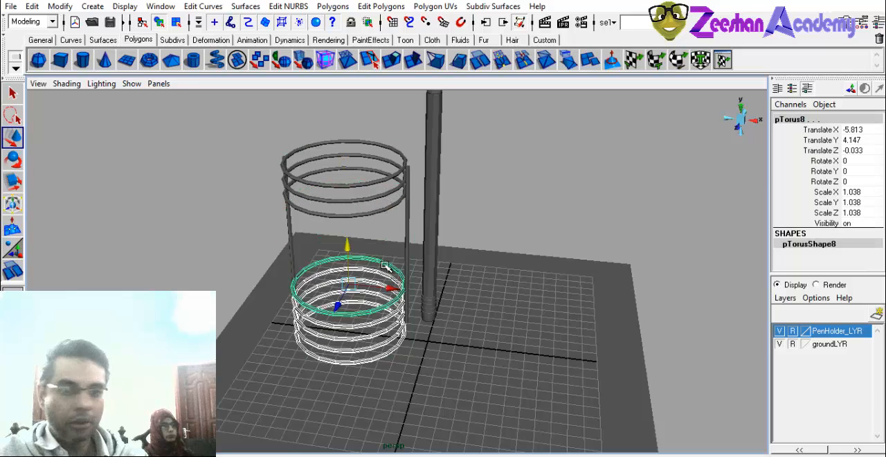
key(ctrl+z)
click(673, 291)
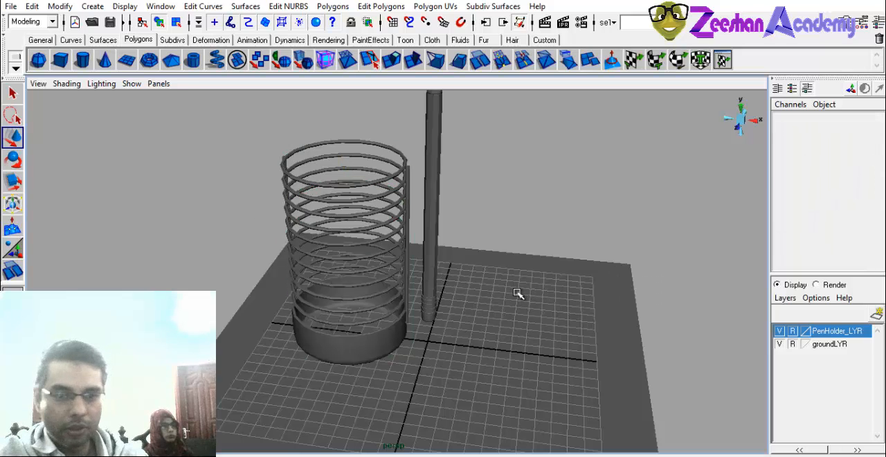
Select the whole PenHolder_GRP group through one of its rings and add it to PenHolder_LYR.
alt+drag(295, 245, 285, 220)
click(289, 209)
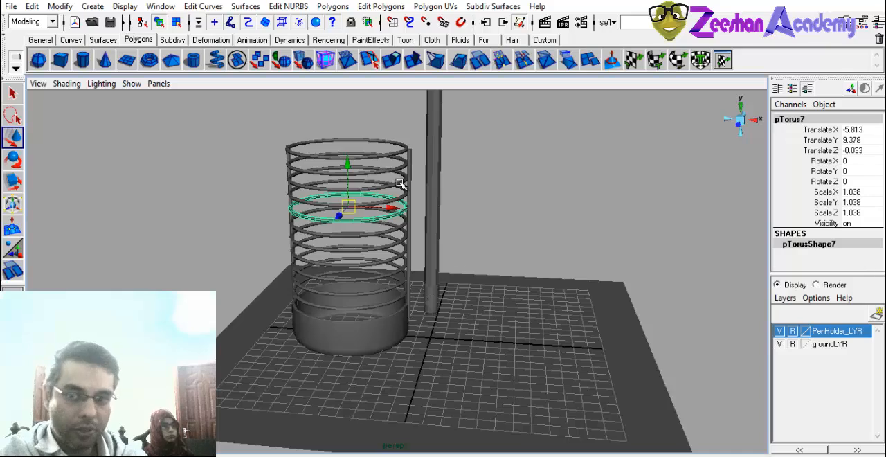
key(Up)
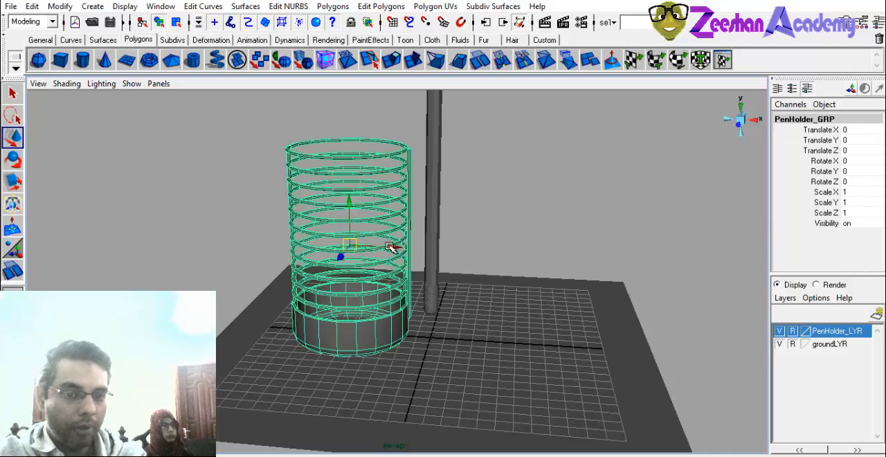
drag(395, 243, 364, 277)
key(ctrl+z)
right_click(845, 335)
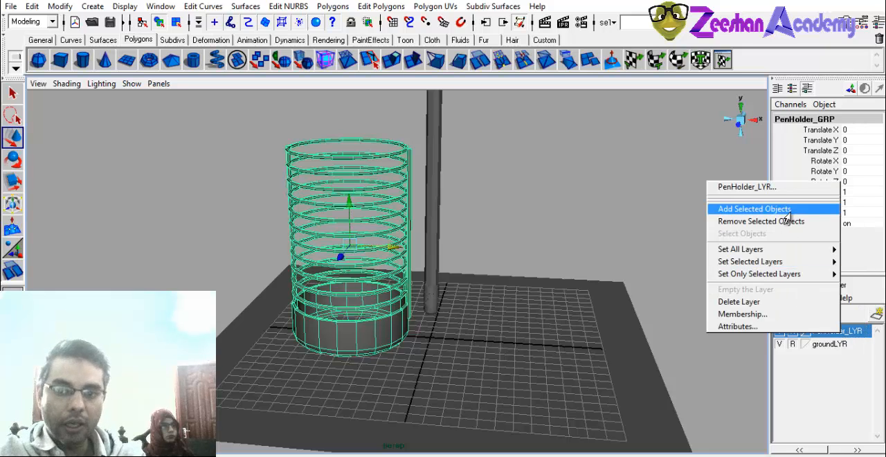
click(734, 208)
Hide and show PenHolder_LYR, and test whether the container's parts can still be selected in the view.
click(780, 331)
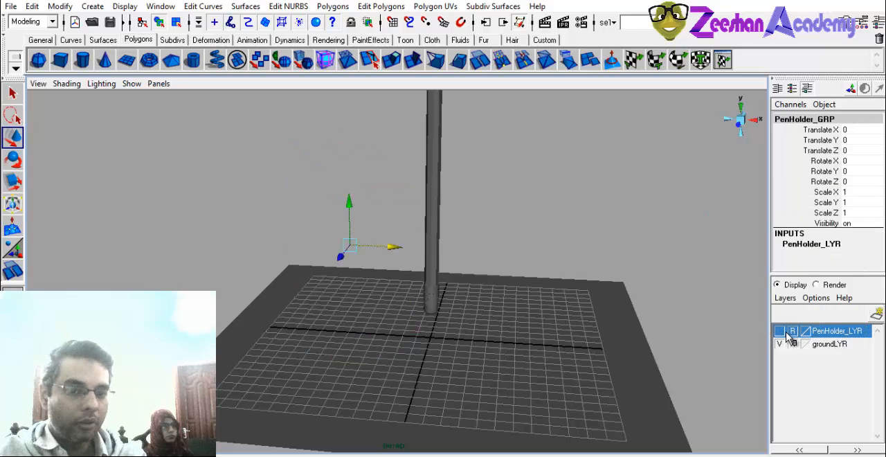
click(780, 331)
click(366, 138)
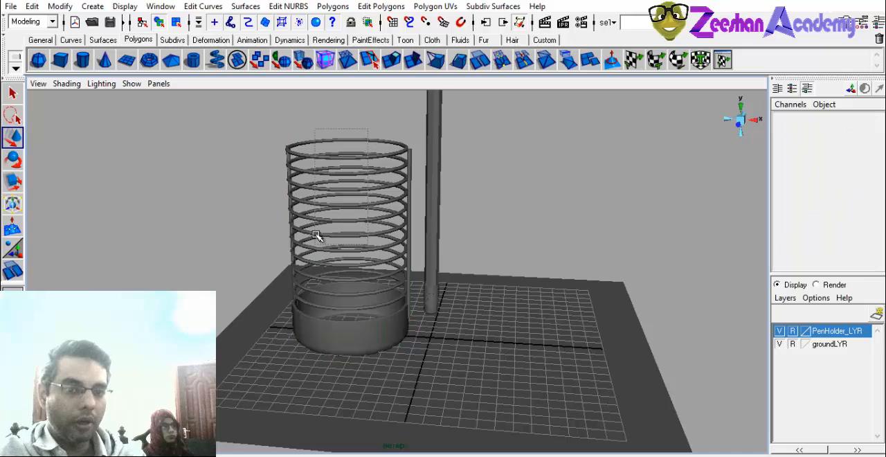
drag(316, 236, 311, 259)
alt+drag(306, 322, 290, 328)
click(411, 208)
alt+drag(373, 282, 454, 258)
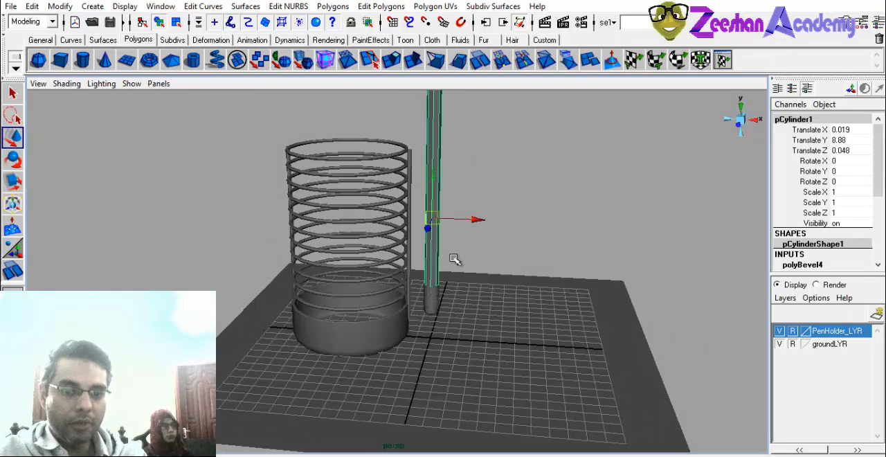
Select the pencil body and its end cap together and move them away from the container along X, the cap to about Translate X 3.529.
alt+drag(442, 286, 447, 259)
alt+right_drag(447, 259, 554, 285)
alt+middle_drag(479, 293, 441, 413)
shift+click(416, 344)
alt+right_drag(440, 413, 417, 323)
alt+middle_drag(417, 322, 426, 242)
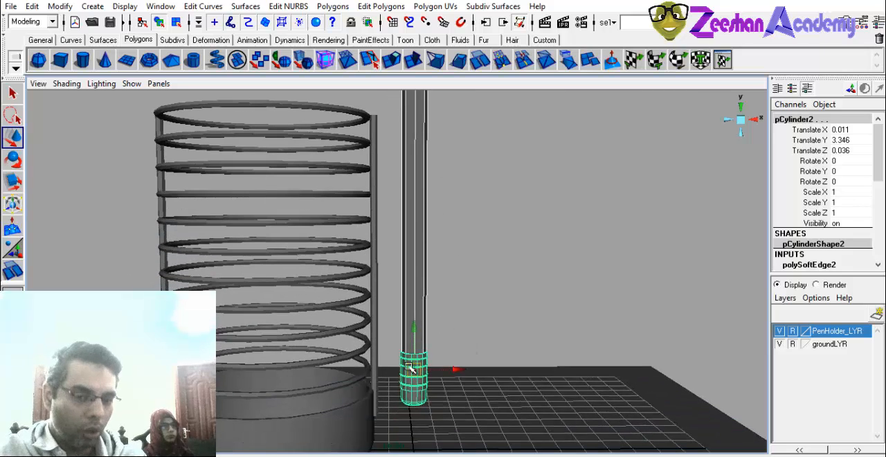
alt+drag(504, 272, 399, 306)
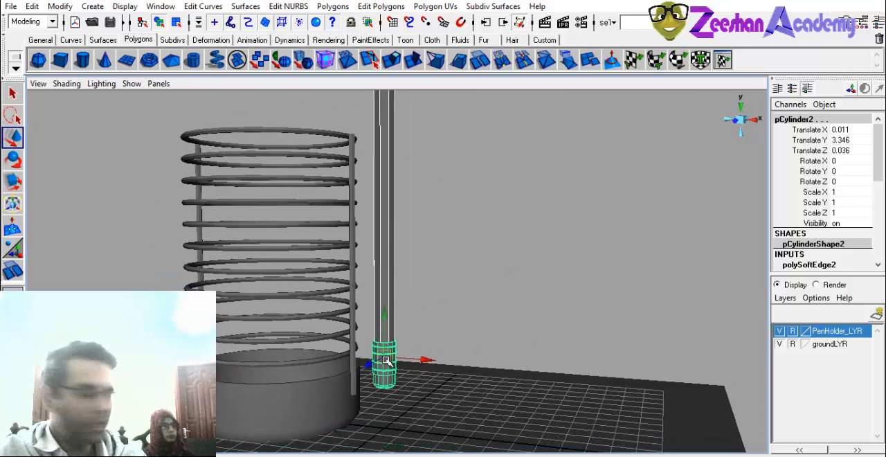
drag(426, 361, 501, 366)
alt+middle_drag(500, 366, 491, 330)
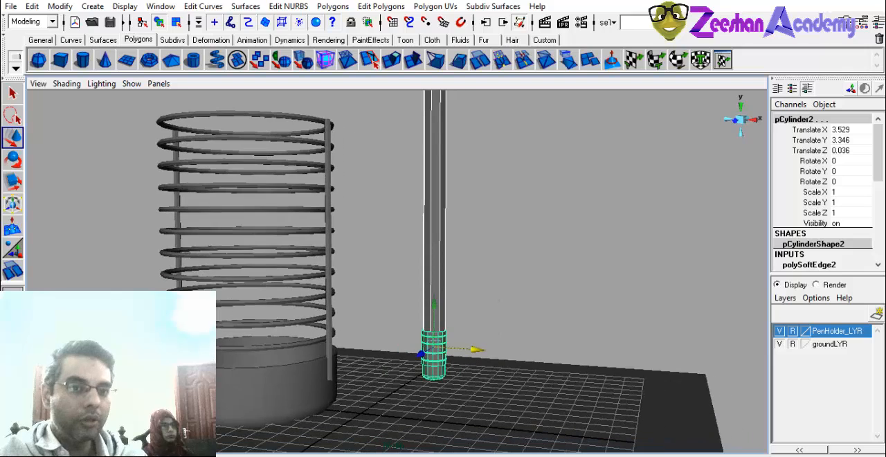
Combine the pencil body and its end cap into one mesh and select the combined pencil.
click(333, 6)
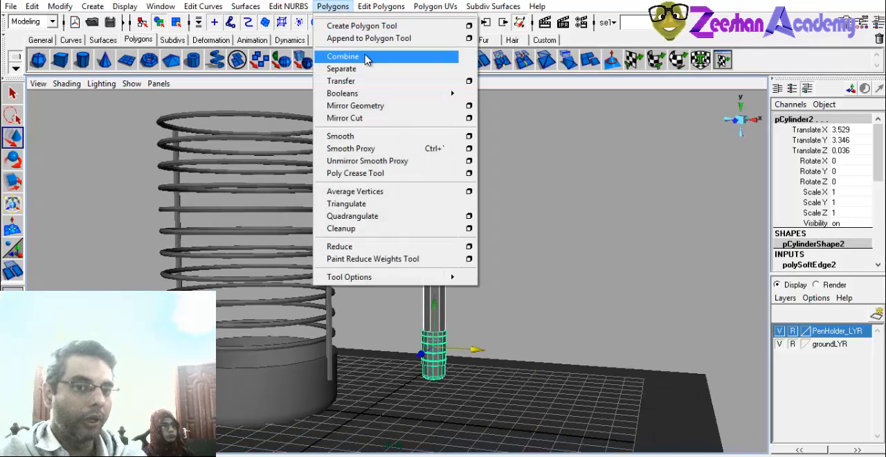
click(366, 56)
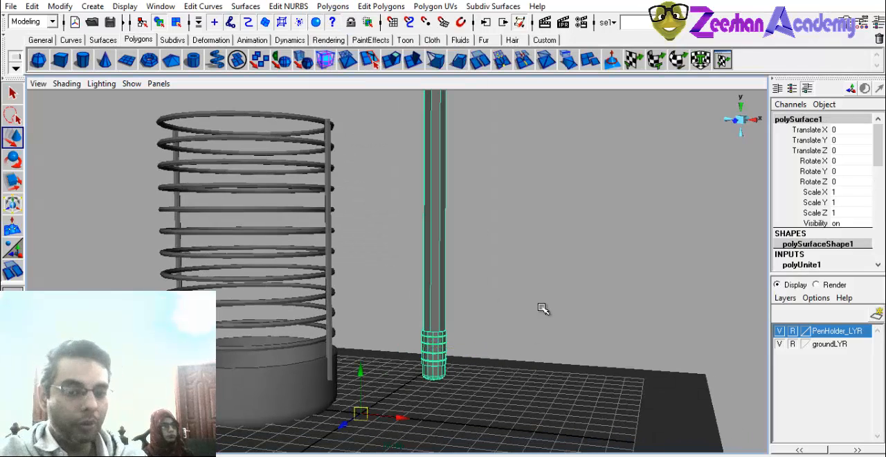
click(544, 308)
click(438, 286)
alt+drag(439, 286, 446, 311)
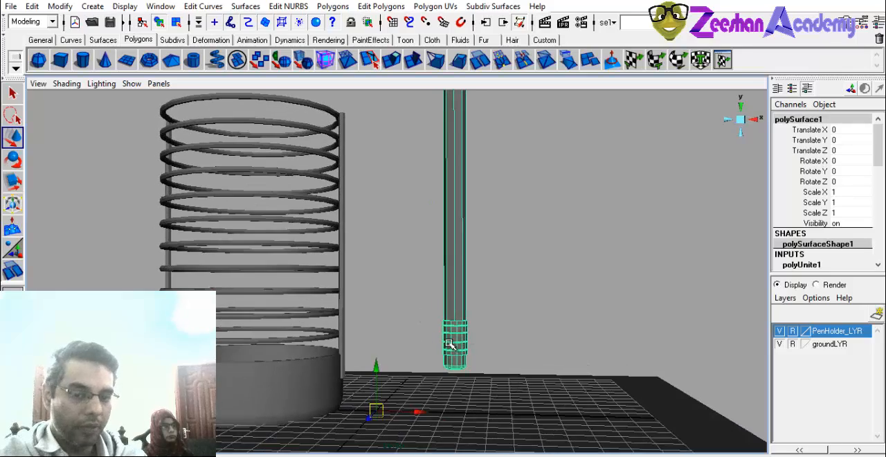
Center the pivot of the combined pencil and check the manipulator's position on the mesh.
alt+drag(395, 340, 441, 242)
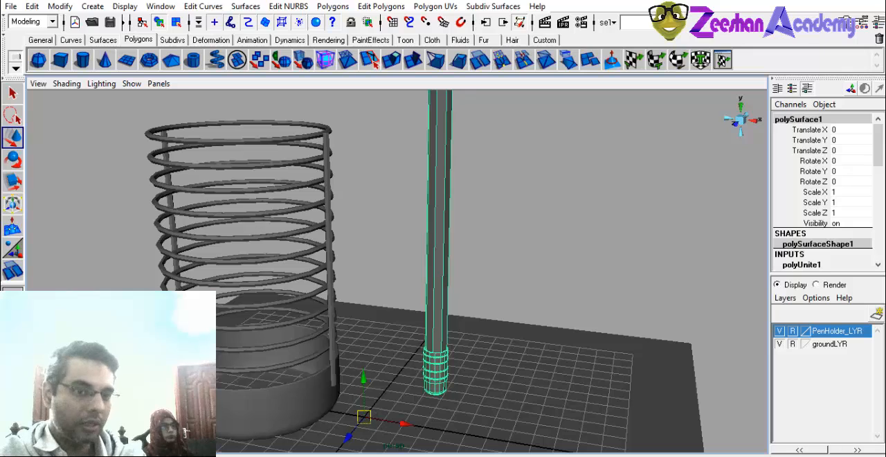
click(60, 6)
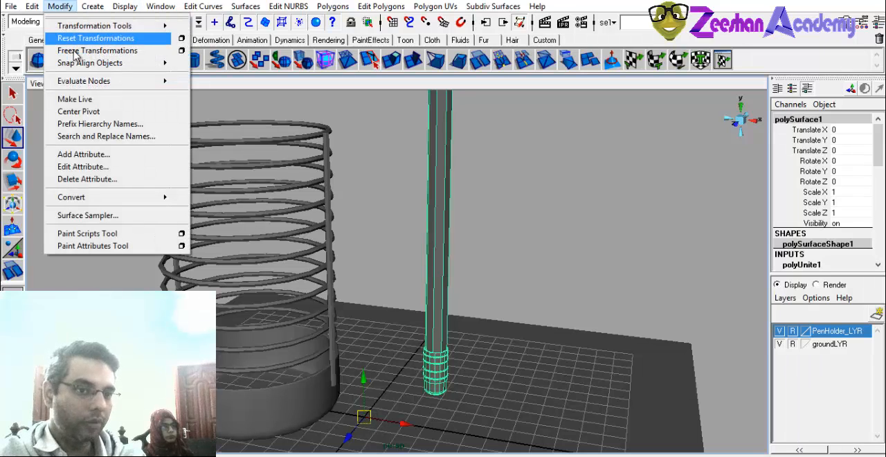
click(111, 111)
click(468, 276)
alt+drag(468, 277, 458, 141)
click(432, 243)
alt+drag(461, 195, 456, 213)
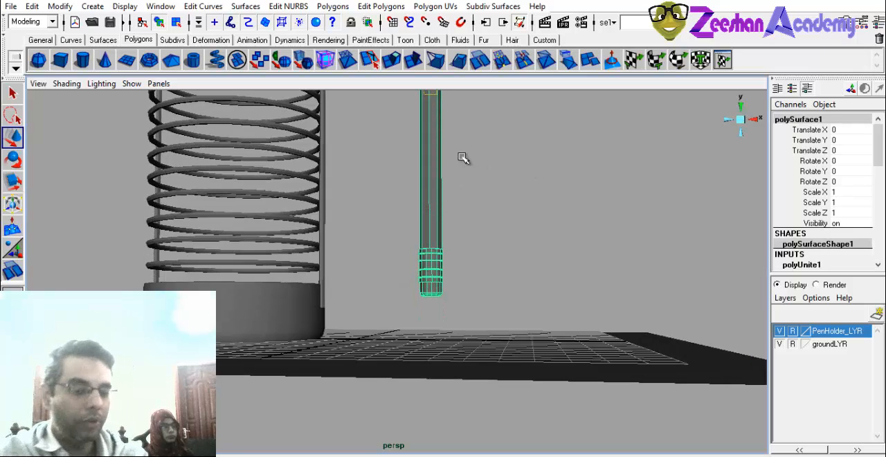
alt+drag(462, 159, 408, 257)
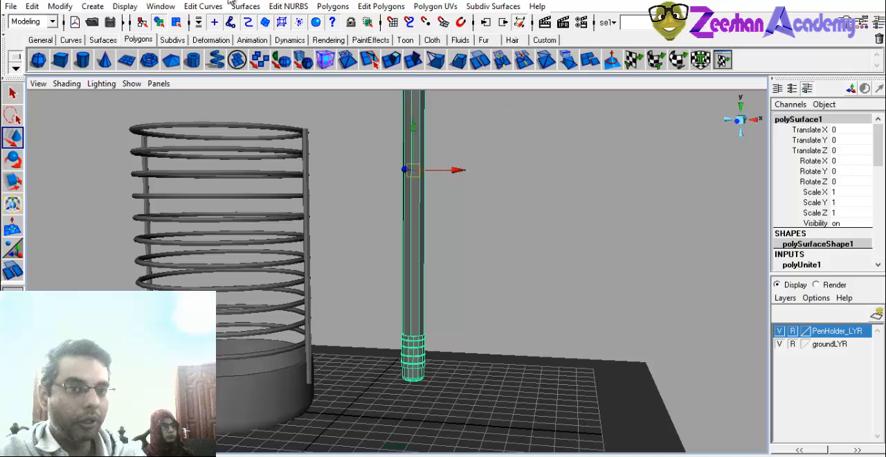
Separate the combined pencil back into its body and end cap, and select only the body.
click(323, 7)
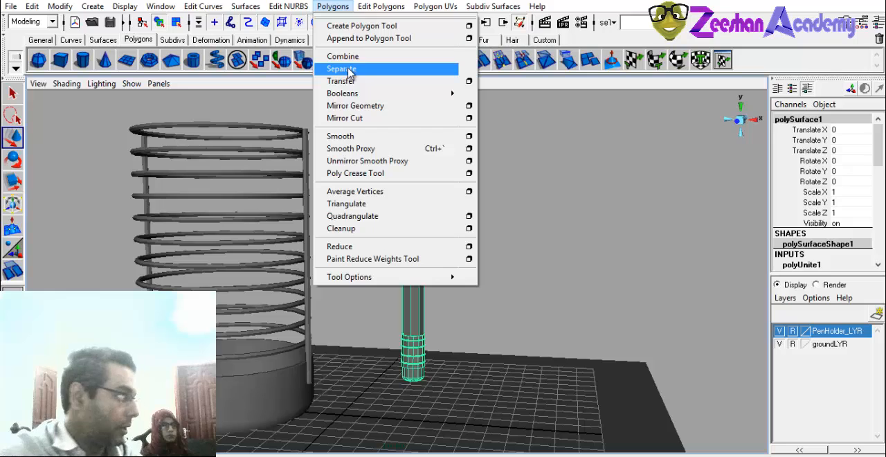
click(377, 73)
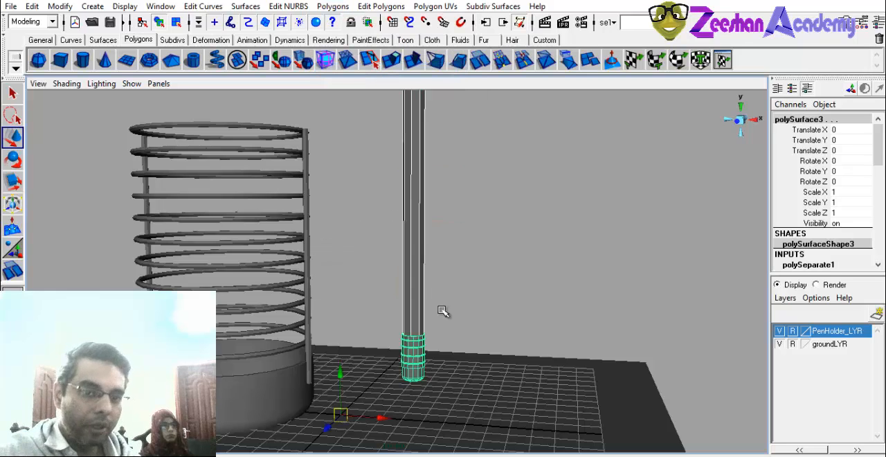
click(428, 268)
click(421, 275)
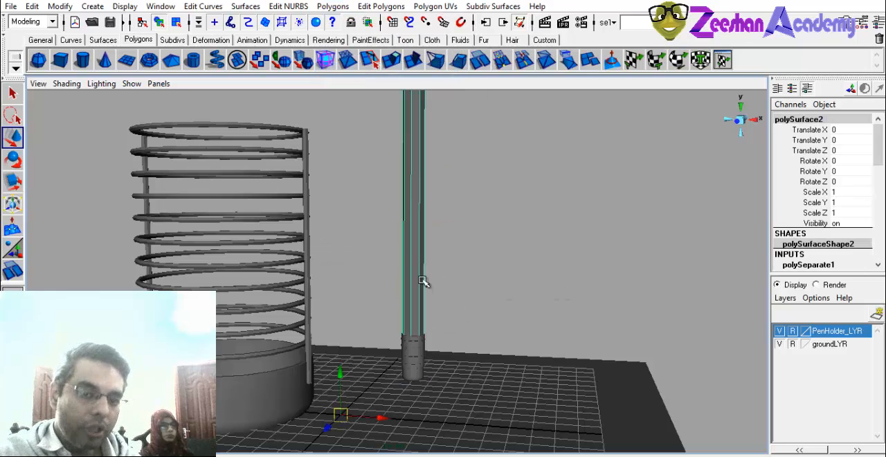
click(415, 421)
click(414, 276)
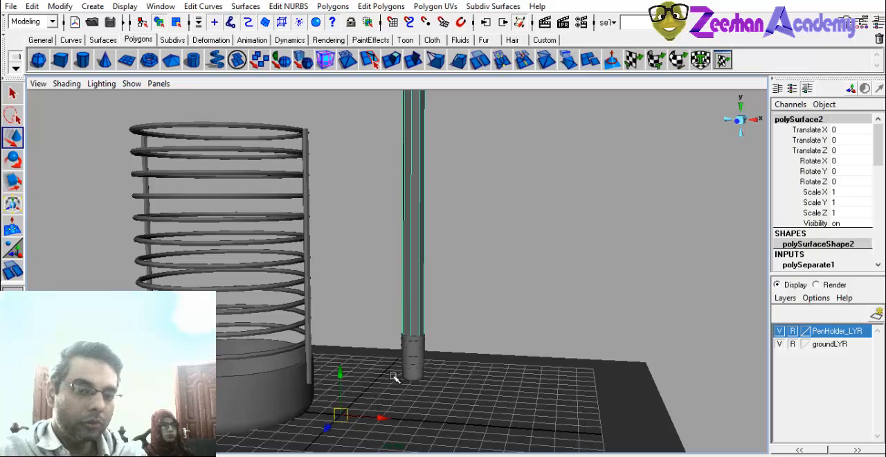
Move the pencil body away from its end cap along X as a test, select the cap, and undo both changes.
drag(376, 419, 336, 416)
click(413, 354)
key(ctrl+z)
key(ctrl+z)
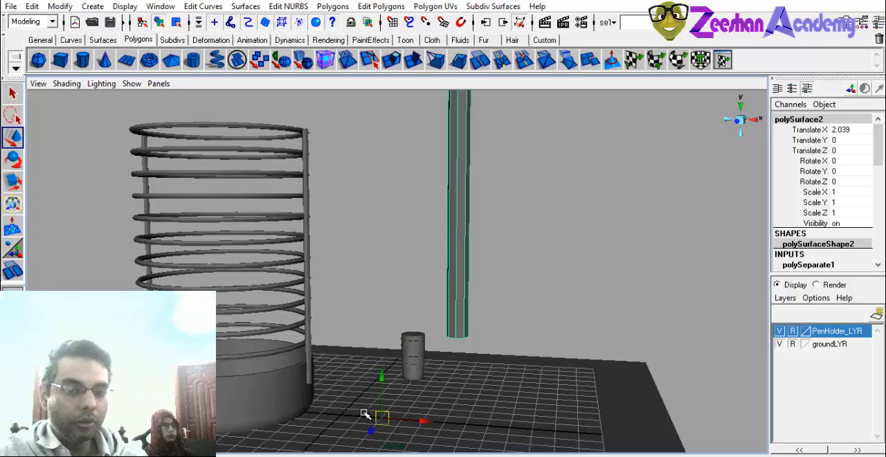
Assign a new Blinn material to the selected pencil body.
alt+middle_drag(450, 326, 437, 305)
alt+right_drag(438, 305, 492, 338)
alt+middle_drag(454, 307, 444, 447)
alt+right_drag(461, 312, 413, 278)
alt+drag(414, 279, 423, 291)
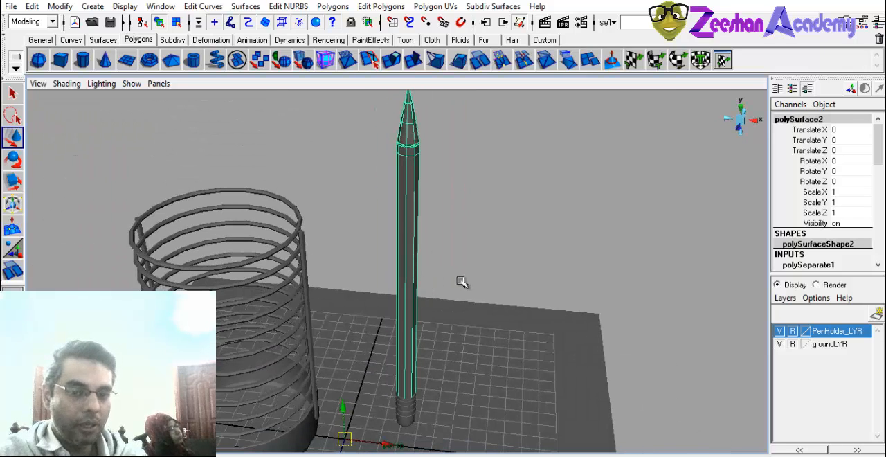
click(323, 41)
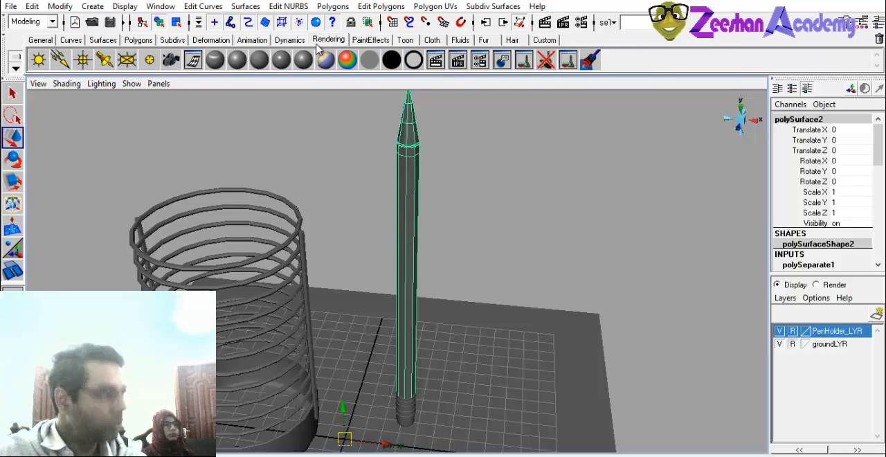
alt+drag(453, 237, 419, 209)
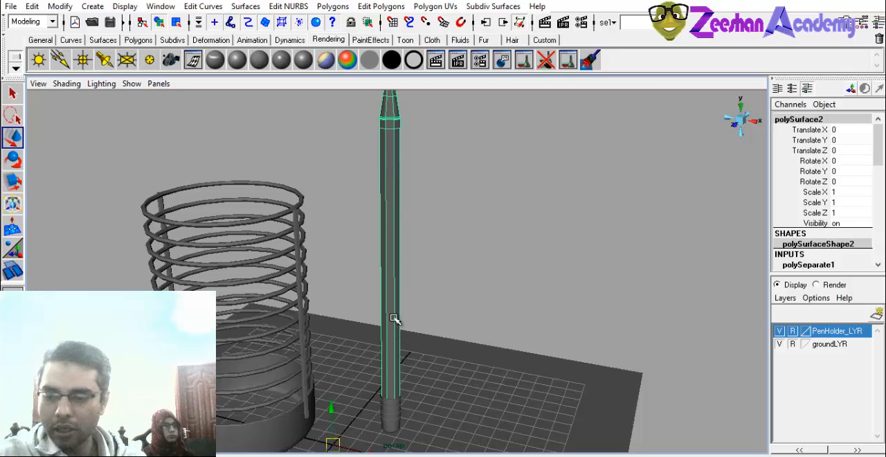
click(237, 61)
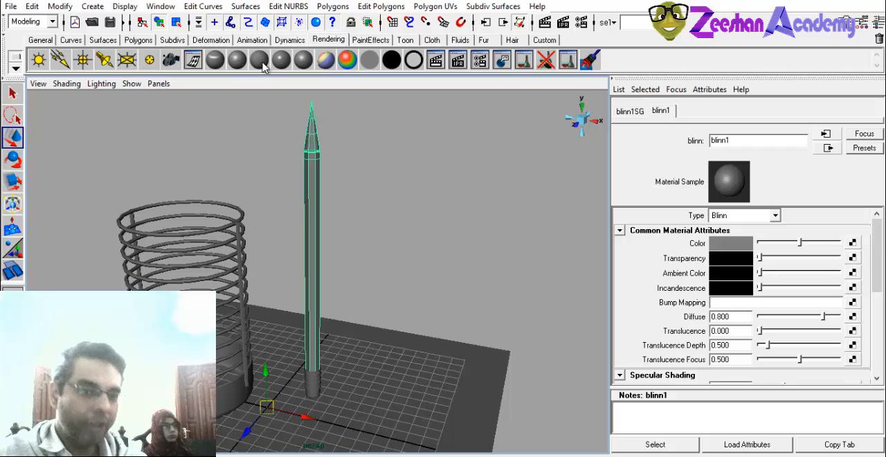
Rename the pencil body's Blinn material as PencilMT.
drag(738, 141, 687, 151)
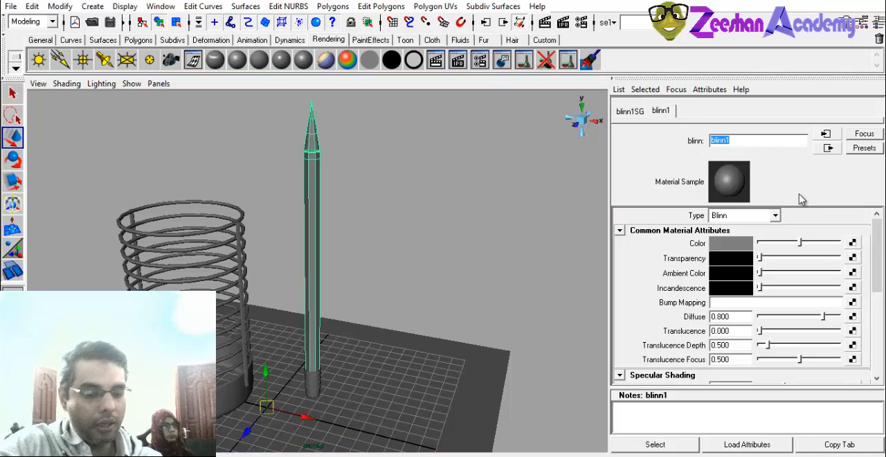
text(PencilMT)
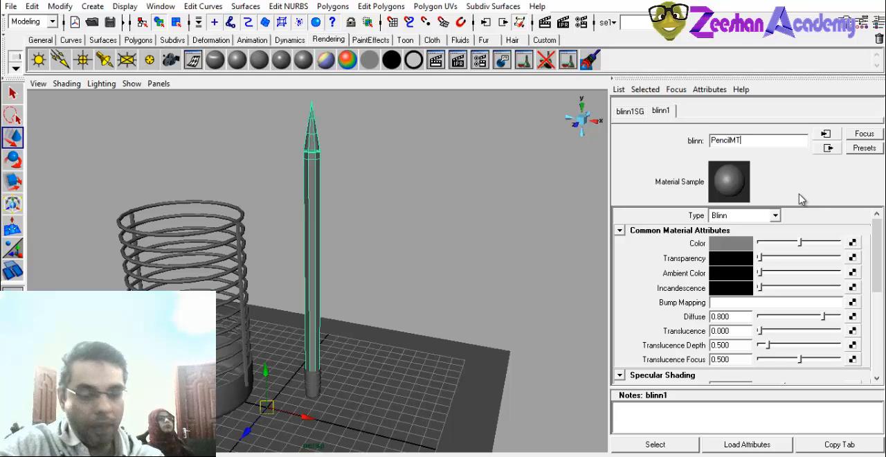
key(Return)
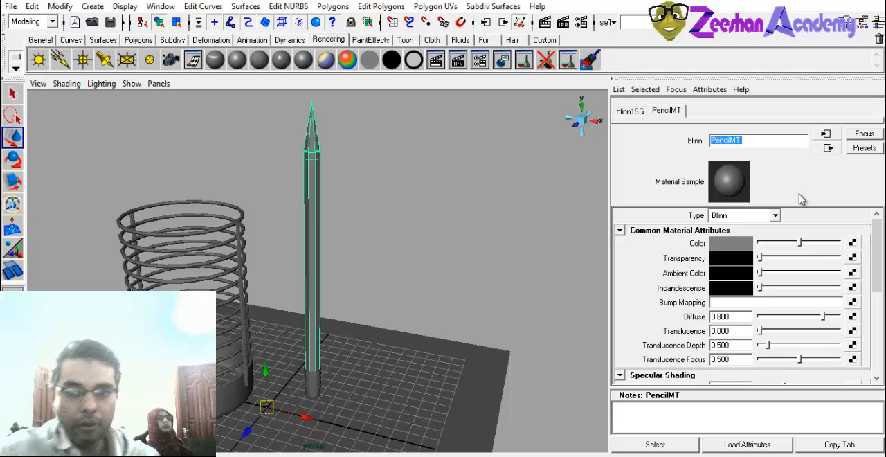
Set PencilMT's color to a pale yellow with hue 58.61 and saturation 0.505 at full brightness, and inspect the pencil.
click(744, 242)
click(273, 162)
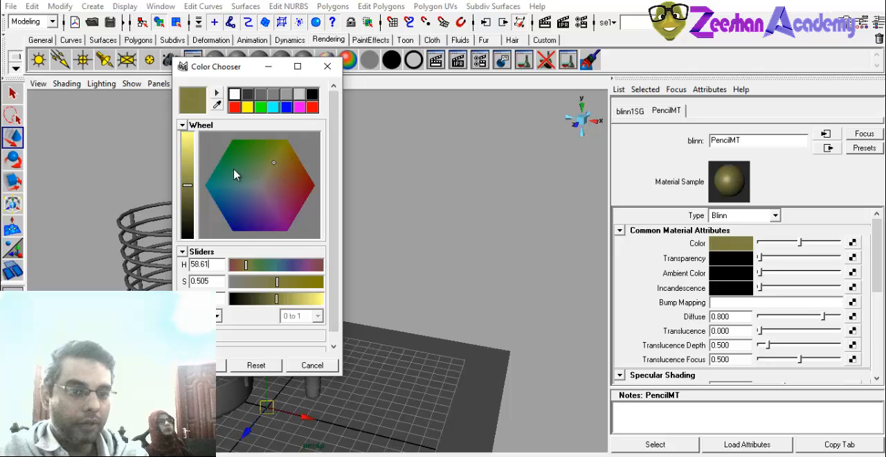
drag(189, 166, 188, 133)
click(223, 364)
mouse_move(321, 304)
alt+mouse_down()
mouse_move(263, 282)
mouse_move(294, 295)
alt+mouse_up()
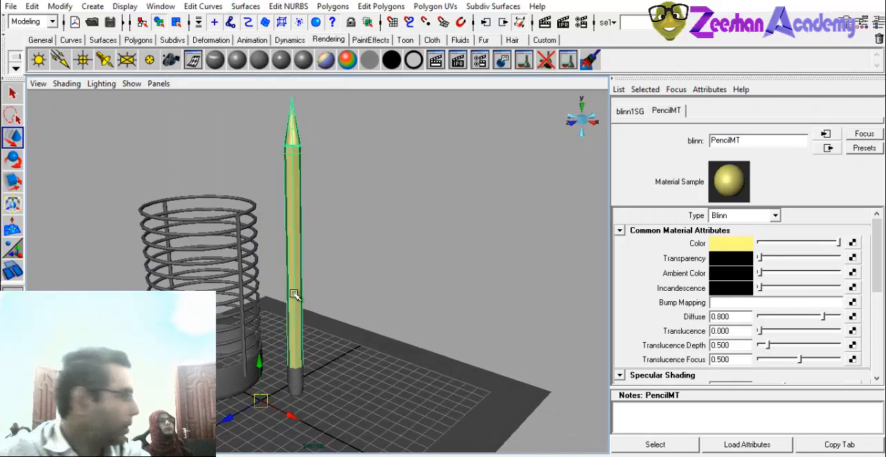
mouse_move(359, 243)
alt+mouse_down()
mouse_move(350, 289)
mouse_move(368, 284)
alt+mouse_up()
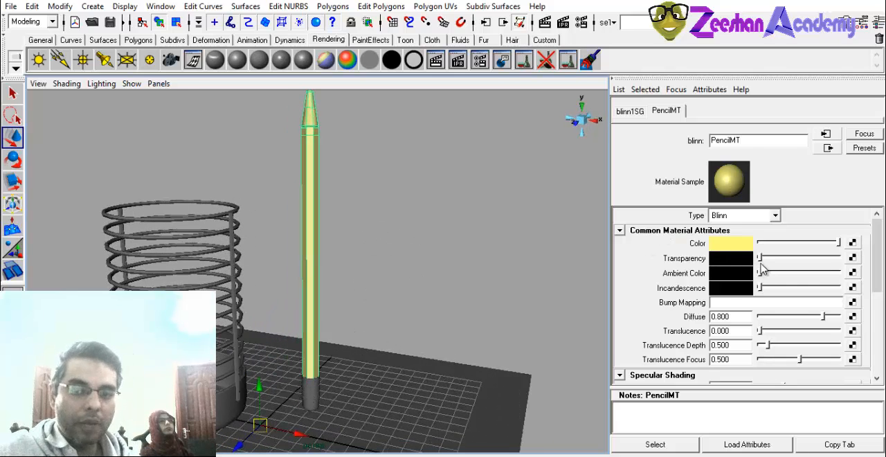
Try PencilMT at full transparency, inspect the pencil, and return Transparency to fully opaque black.
drag(760, 257, 838, 258)
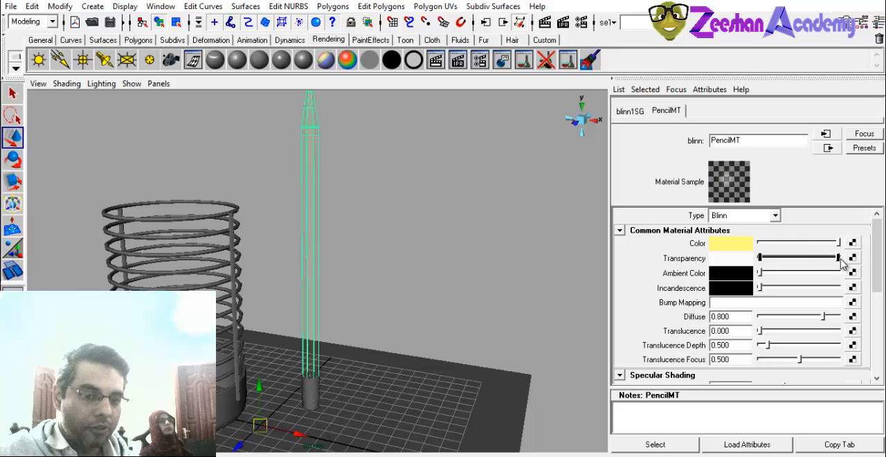
mouse_move(458, 259)
alt+mouse_down()
mouse_move(379, 289)
mouse_move(359, 258)
alt+mouse_up()
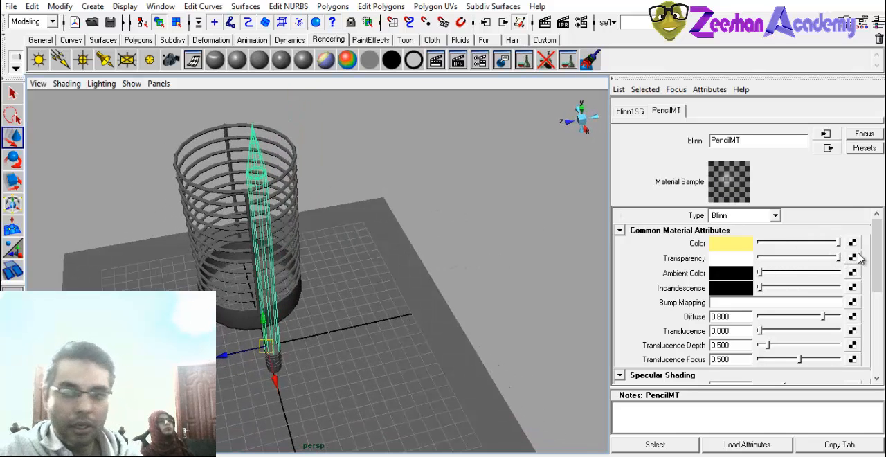
drag(838, 258, 746, 258)
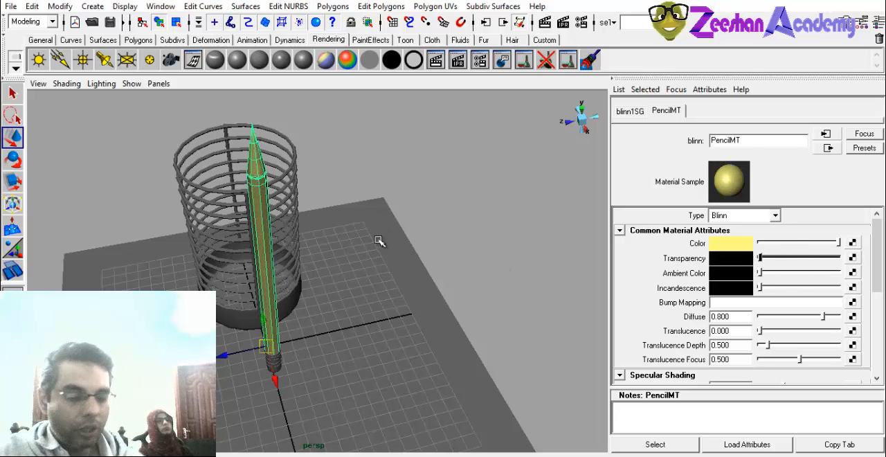
alt+drag(247, 244, 277, 240)
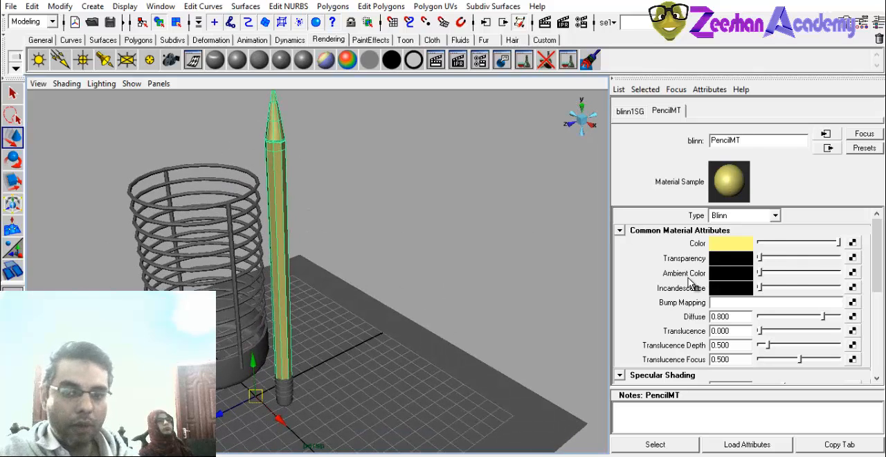
Raise PencilMT's Ambient Color slightly from black to dark grey, and lower its Diffuse to 0.000.
mouse_move(759, 273)
mouse_down()
mouse_move(796, 272)
mouse_move(769, 273)
mouse_up()
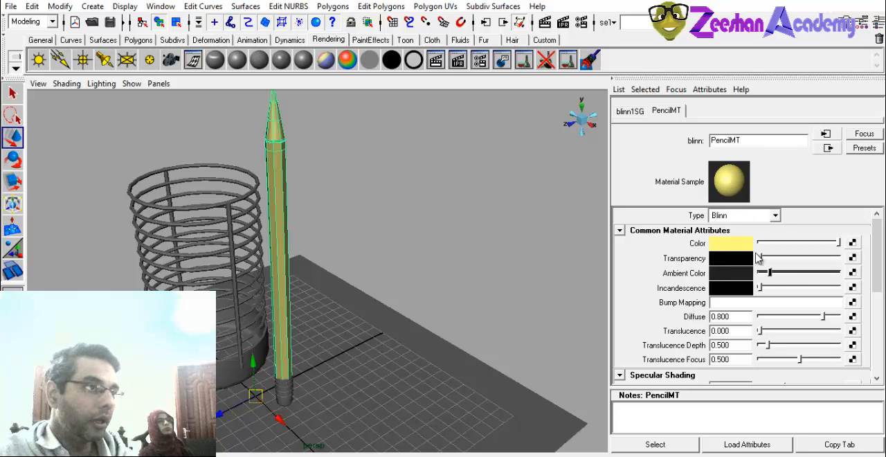
mouse_move(761, 272)
mouse_down()
mouse_move(791, 275)
mouse_move(761, 273)
mouse_up()
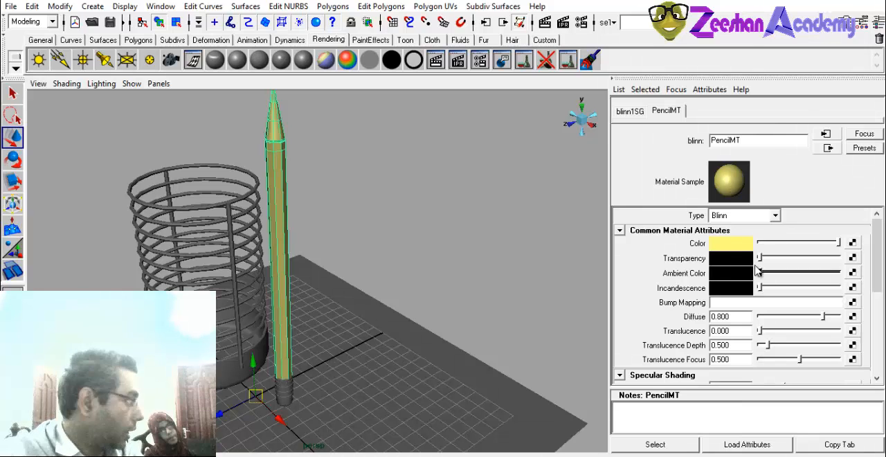
drag(760, 272, 770, 277)
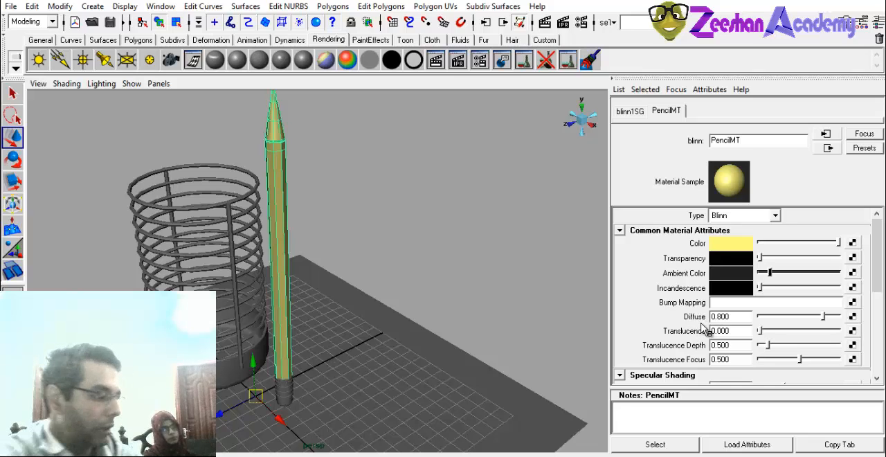
drag(797, 316, 759, 319)
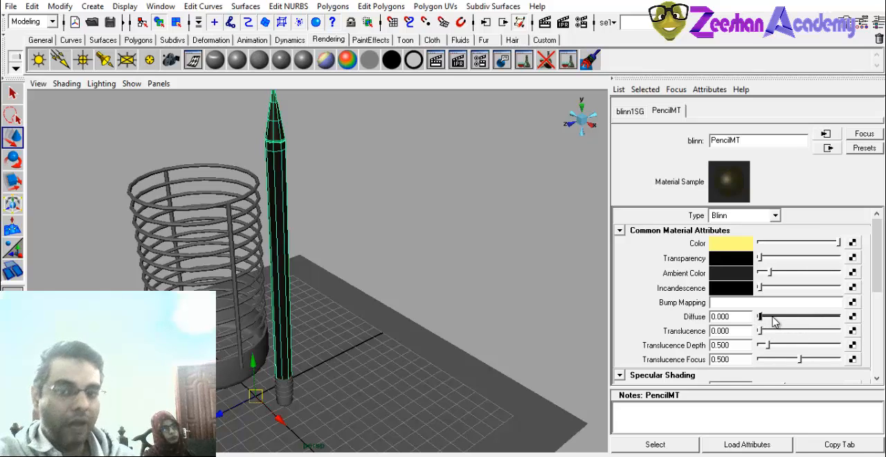
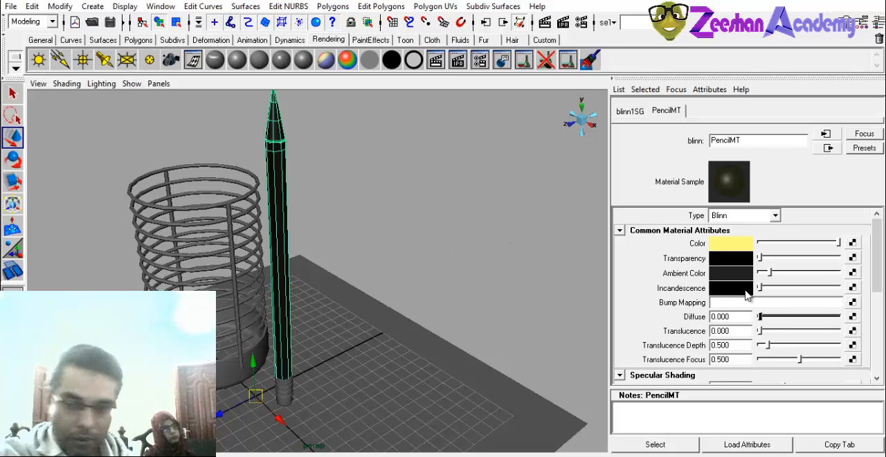
Raise PencilMT's Diffuse to 0.959.
drag(761, 317, 834, 317)
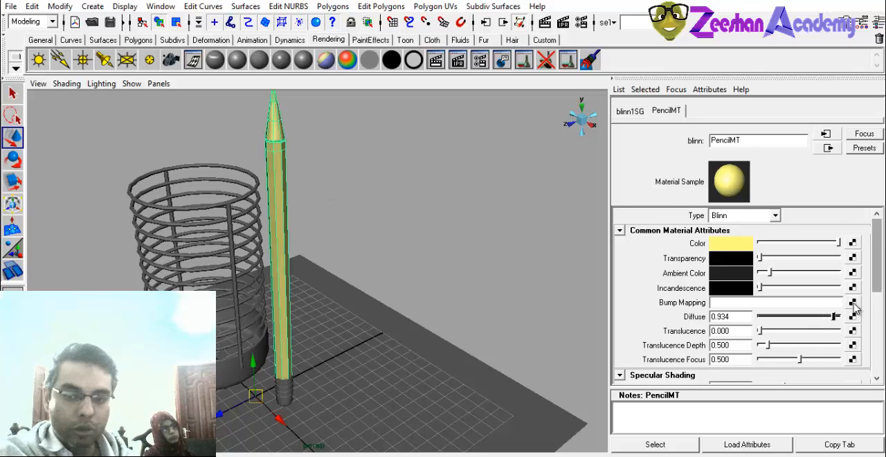
drag(835, 316, 837, 317)
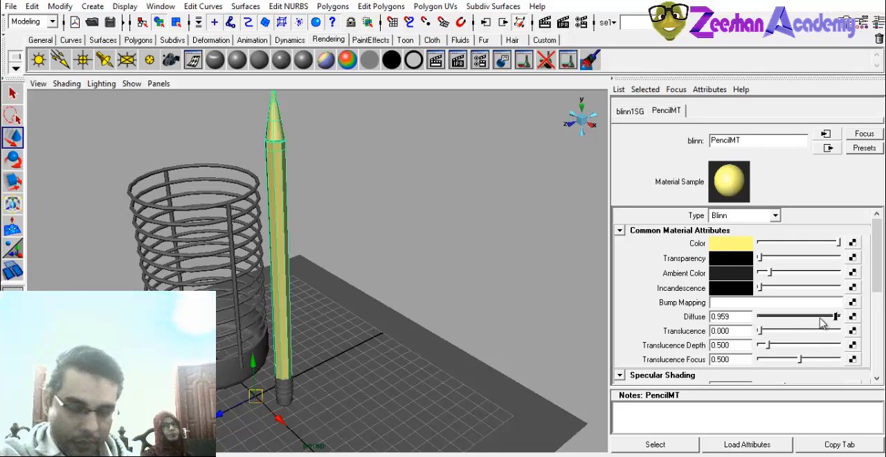
Assign a new Lambert material to the faces of the pencil's sharpened wooden cone, between the hexagonal body and the lead tip.
alt+drag(298, 189, 353, 271)
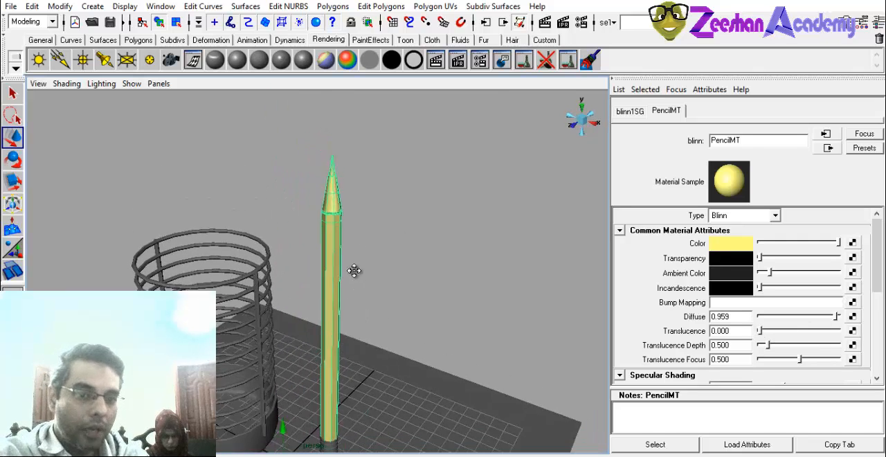
alt+right_drag(354, 271, 418, 216)
alt+middle_drag(396, 124, 396, 218)
mouse_move(382, 251)
alt+mouse_down()
mouse_move(379, 273)
mouse_move(374, 234)
alt+mouse_up()
right_drag(374, 234, 377, 267)
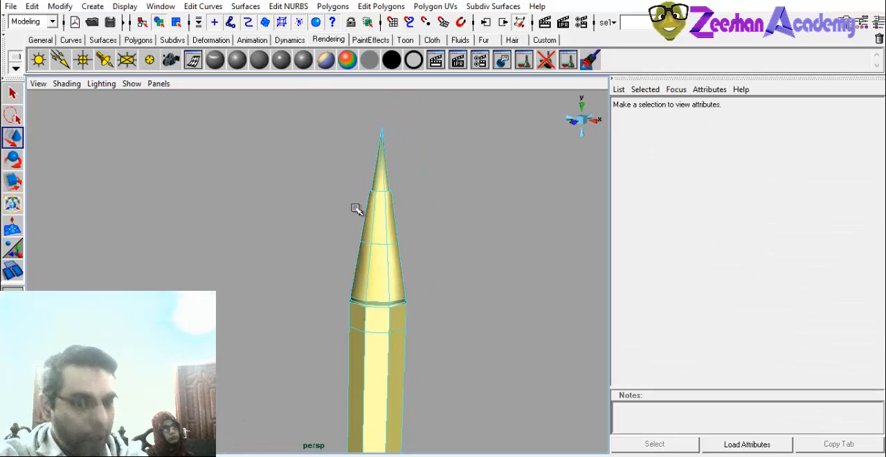
alt+middle_drag(346, 218, 346, 203)
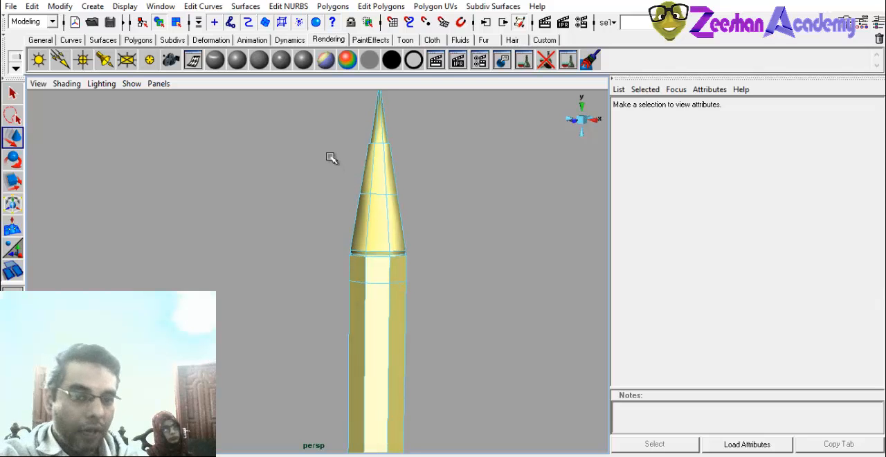
mouse_move(323, 158)
mouse_down()
mouse_move(459, 233)
mouse_move(446, 241)
mouse_up()
scroll(429, 244, up, 3)
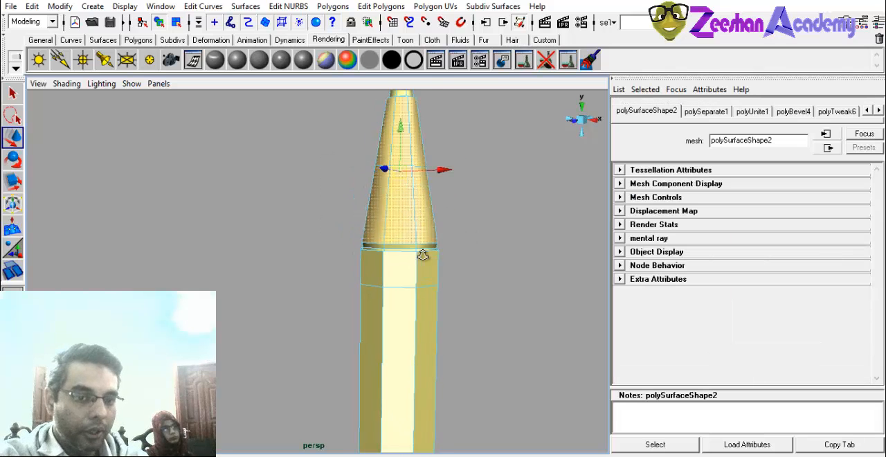
scroll(419, 250, up, 2)
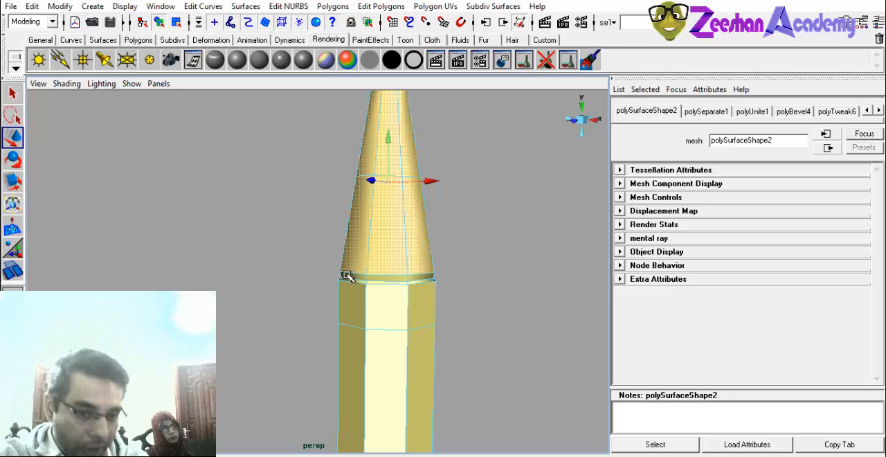
alt+middle_drag(405, 249, 401, 289)
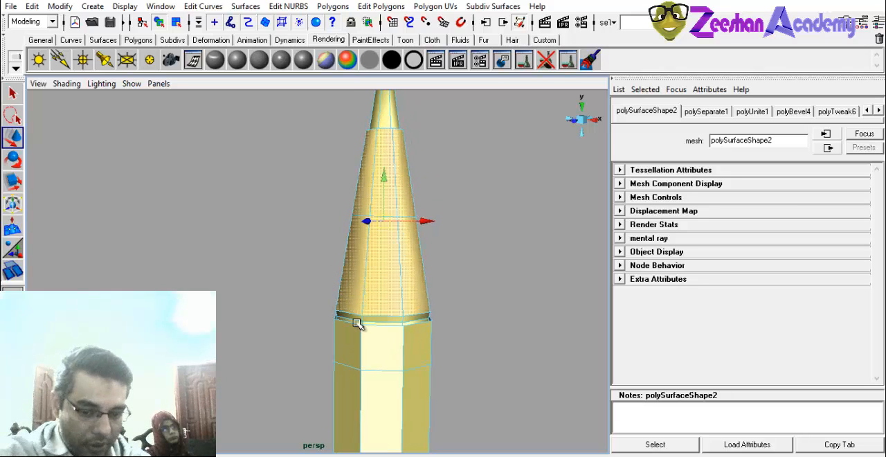
shift+click(356, 323)
key(alt)
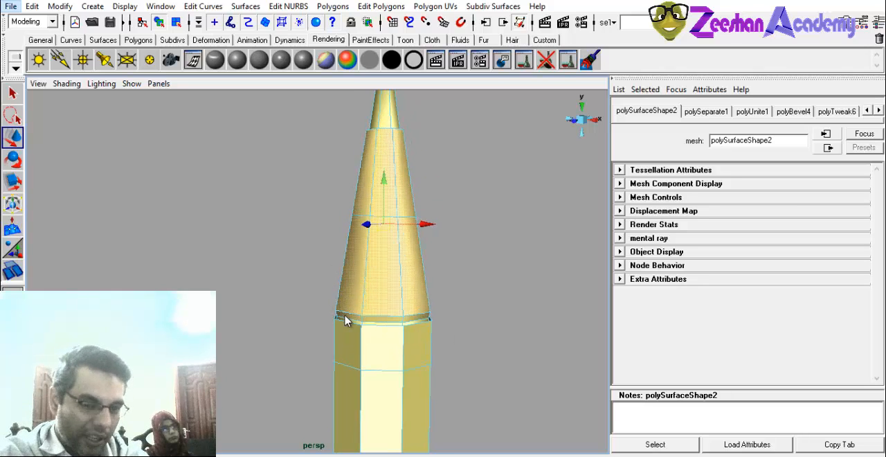
alt+drag(426, 286, 426, 285)
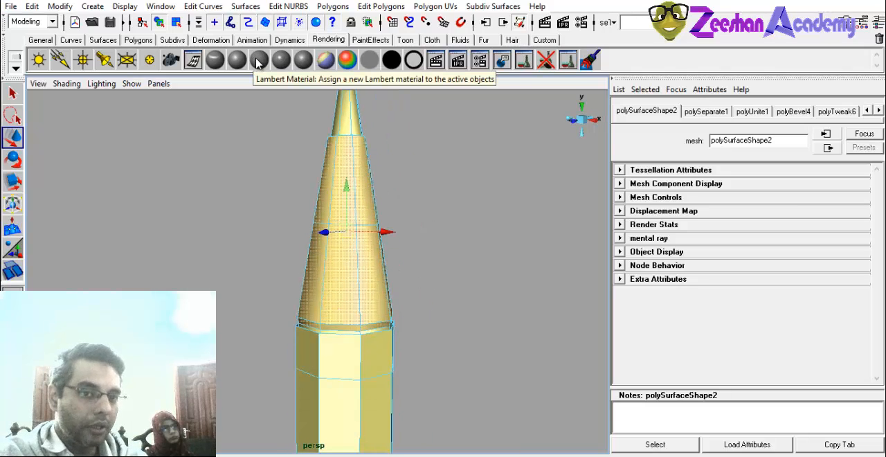
click(259, 62)
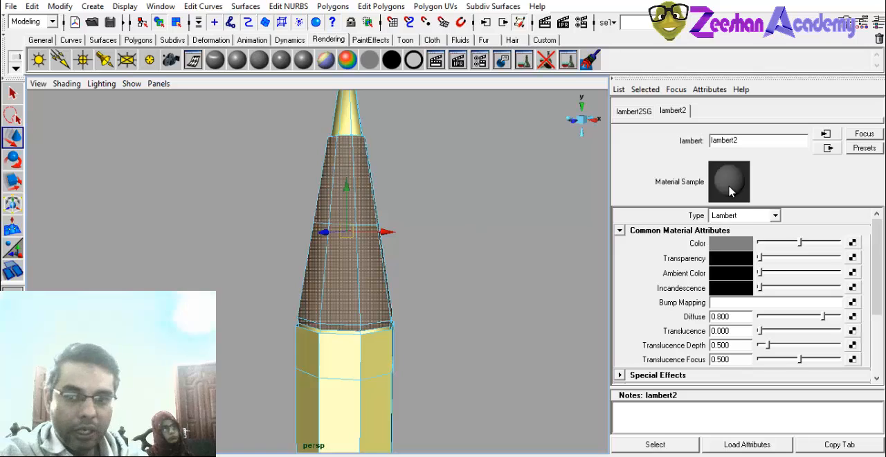
Rename the wooden cone's Lambert material as PencilWoodMT.
drag(738, 141, 578, 139)
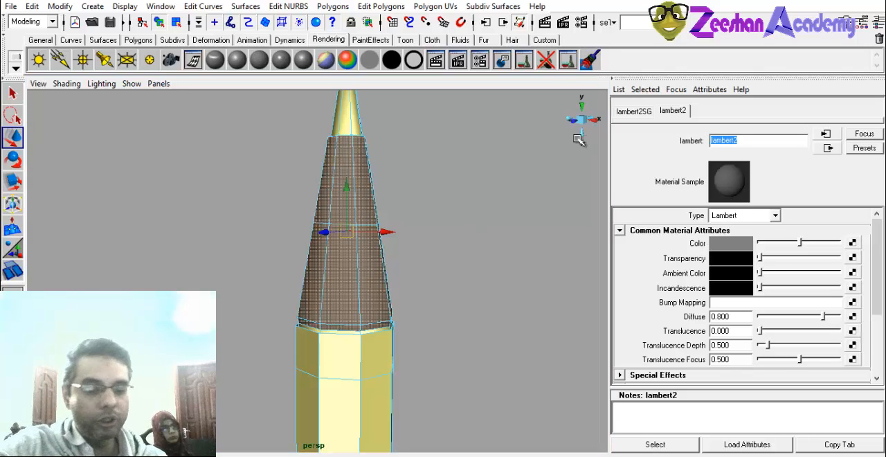
text(Pencil)
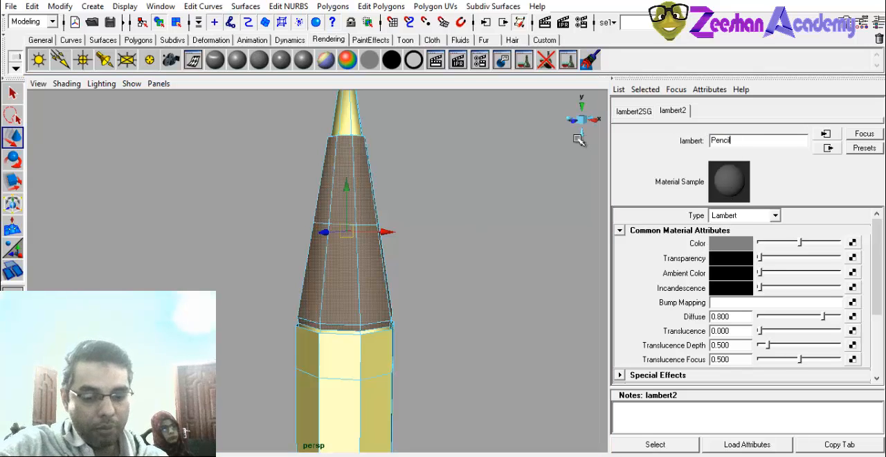
text(WoodMT)
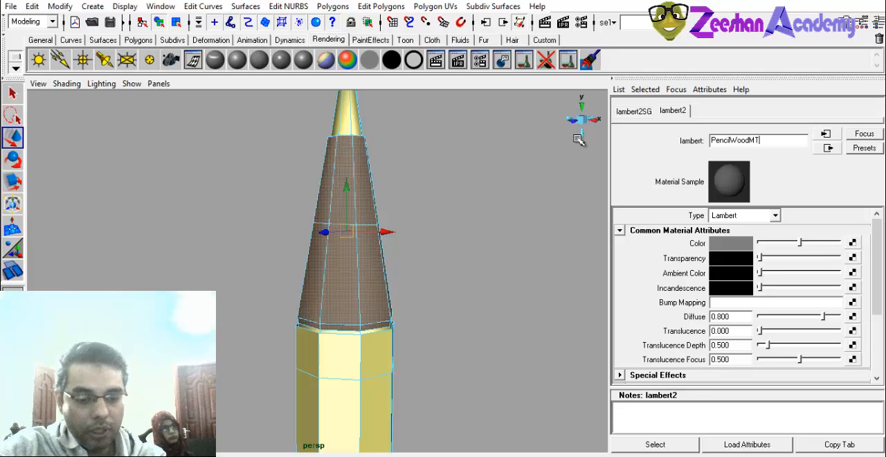
key(Return)
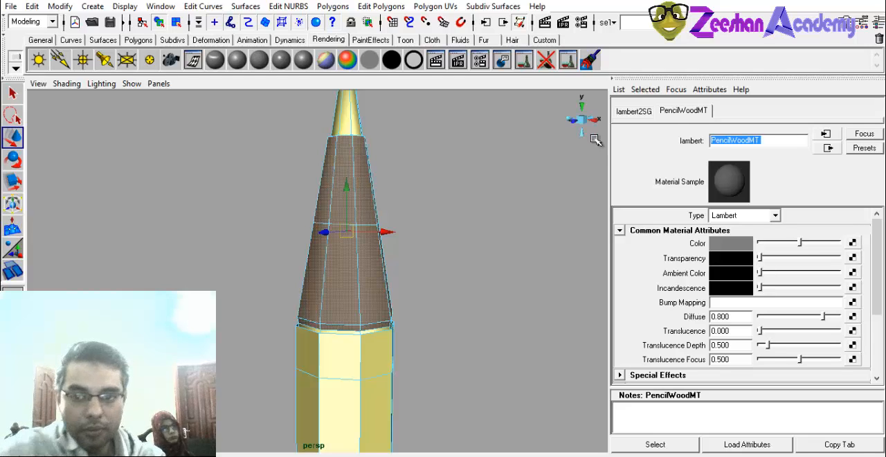
Set PencilWoodMT's color to a pale cream with hue 50.80 and saturation 0.214 at full brightness, and raise its Ambient Color very slightly.
click(732, 243)
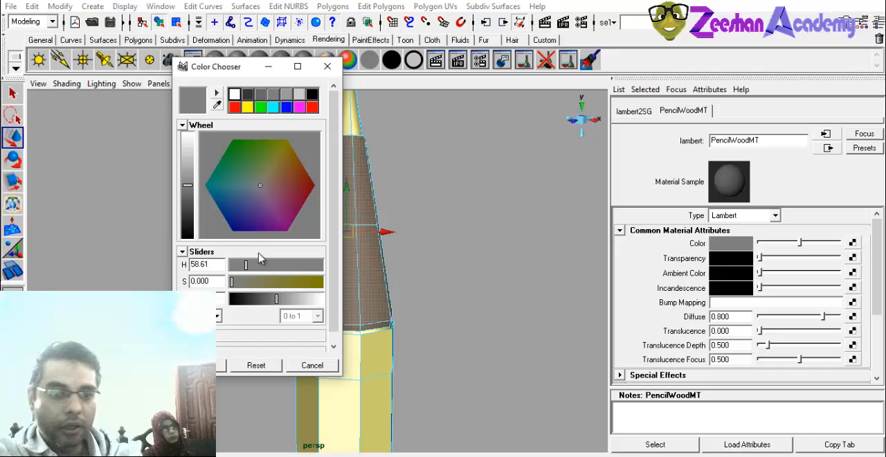
drag(231, 187, 276, 165)
drag(188, 178, 187, 132)
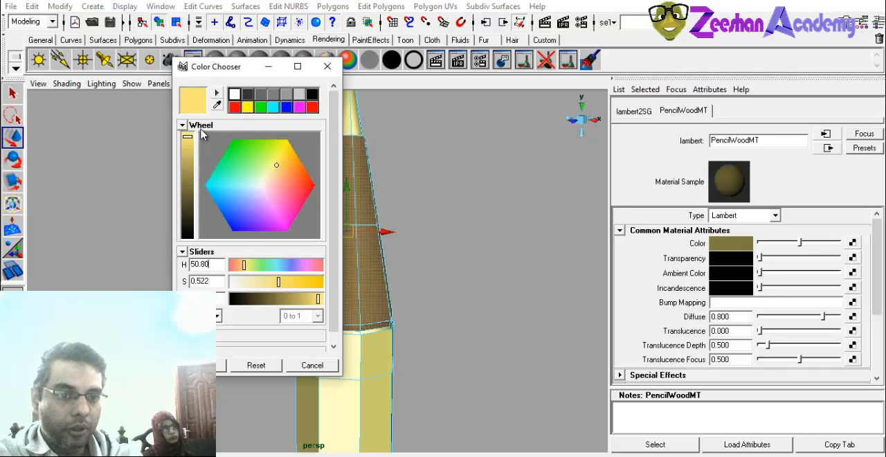
drag(258, 282, 250, 281)
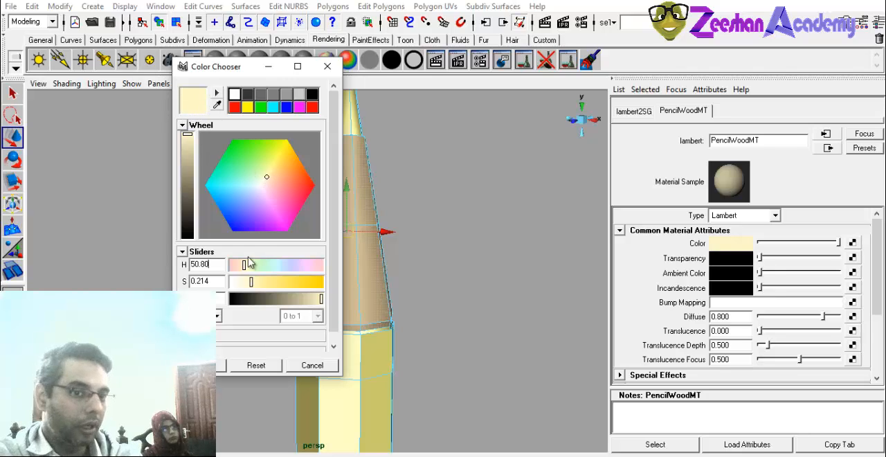
click(202, 365)
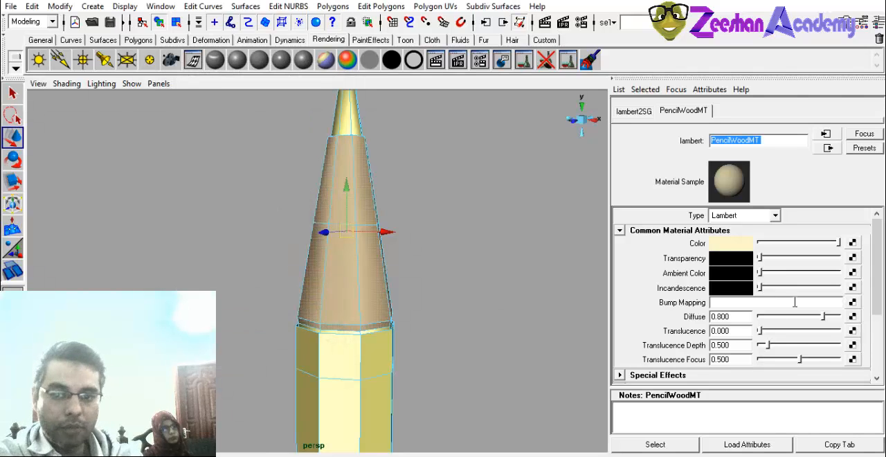
drag(763, 274, 768, 276)
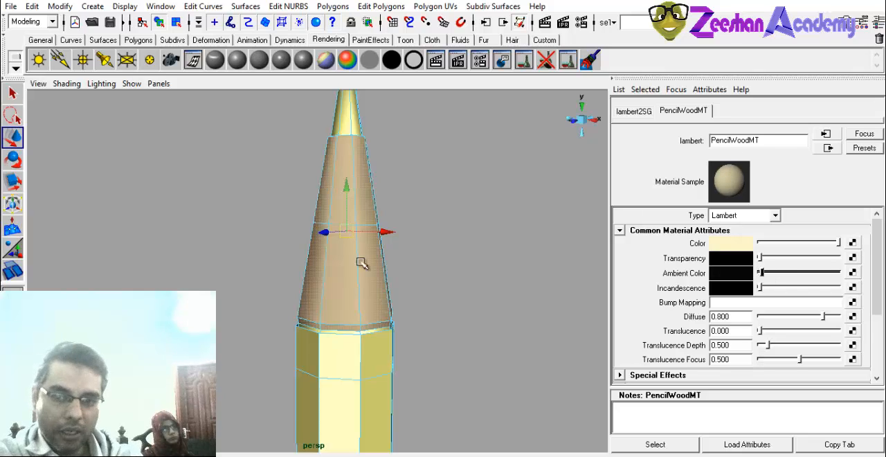
Assign a new separate Lambert material to the faces of the pencil's lead tip.
click(379, 183)
mouse_move(369, 214)
alt+mouse_down()
mouse_move(286, 259)
mouse_move(381, 292)
mouse_move(358, 224)
alt+mouse_up()
click(330, 153)
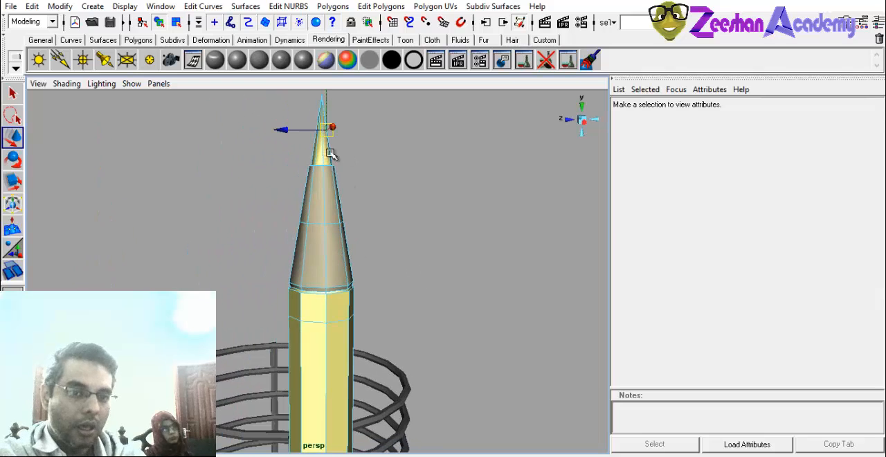
alt+middle_drag(321, 213, 337, 258)
mouse_move(343, 219)
right_down()
mouse_move(319, 218)
mouse_move(343, 246)
right_up()
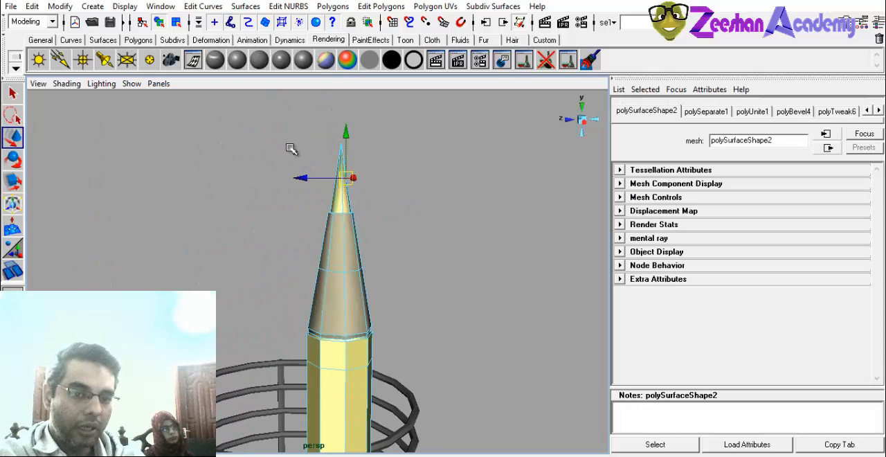
drag(289, 134, 446, 194)
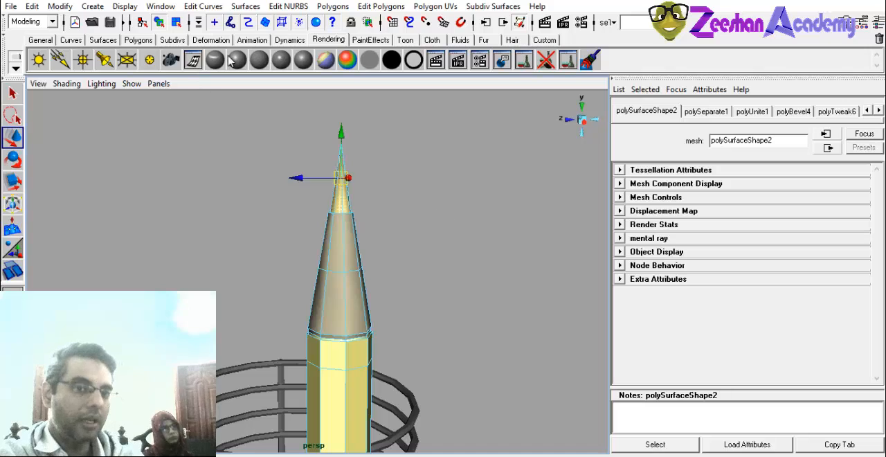
click(258, 61)
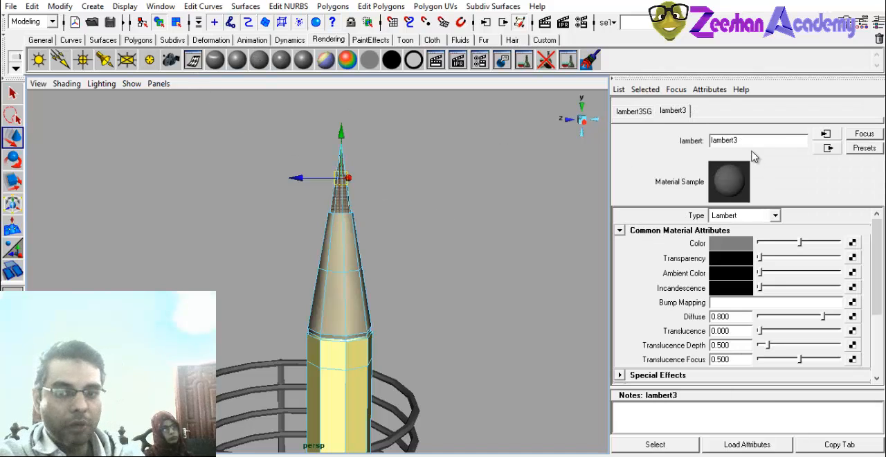
Rename the lead tip's Lambert material as PencilTipMT.
double_click(723, 140)
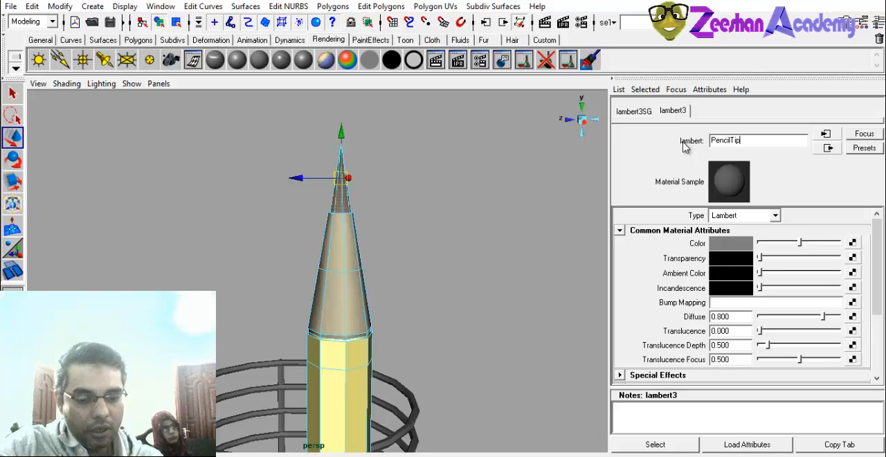
text(PencilTipMT)
key(Return)
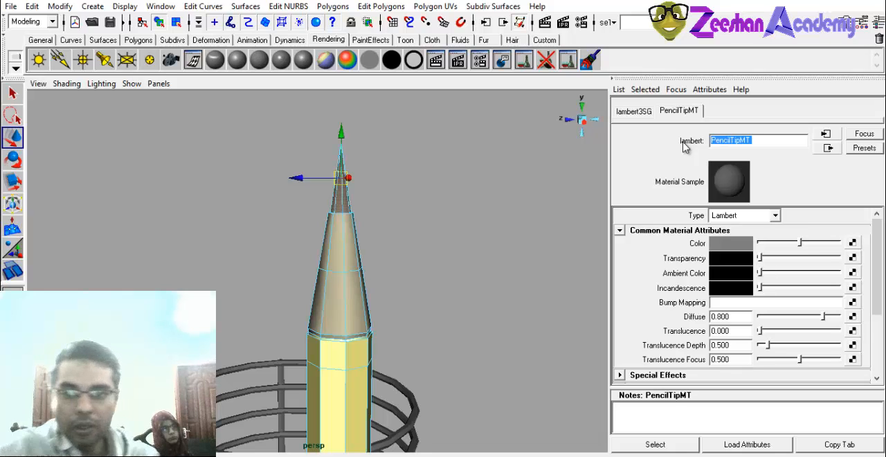
Darken PencilTipMT's color to a dark grey.
click(748, 249)
drag(187, 193, 193, 216)
click(201, 364)
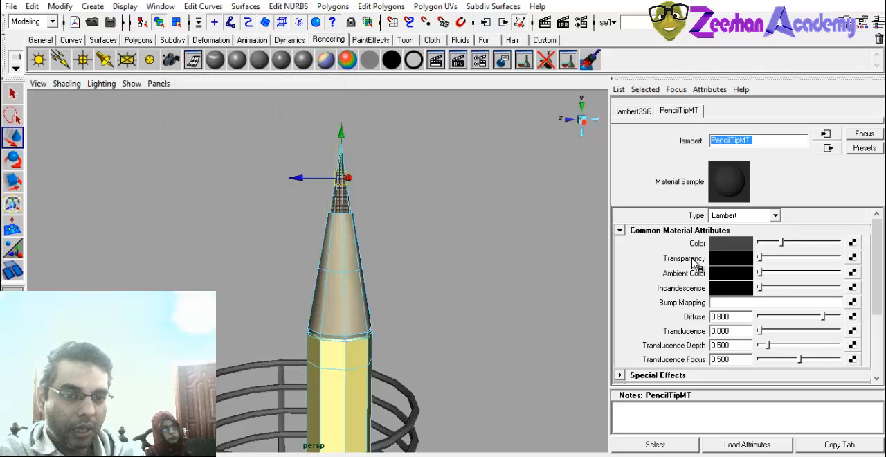
drag(785, 247, 779, 247)
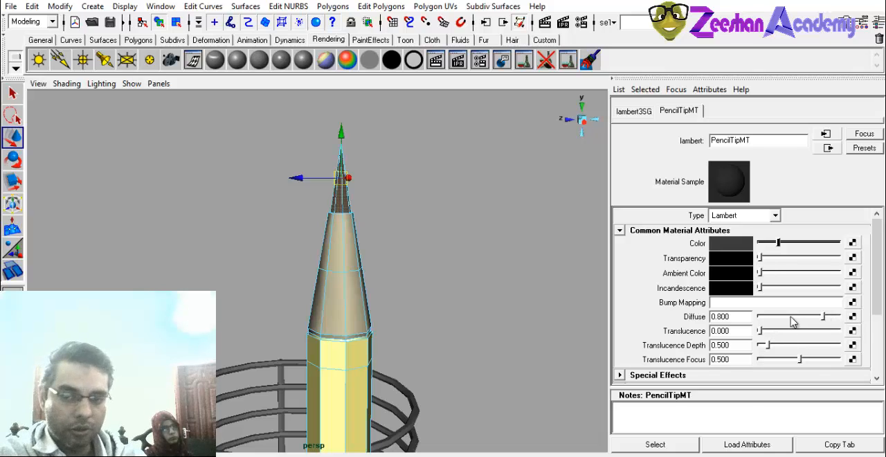
Return to whole-object selection and inspect the colored pencil from its sharpened tip down to the eraser end.
click(326, 269)
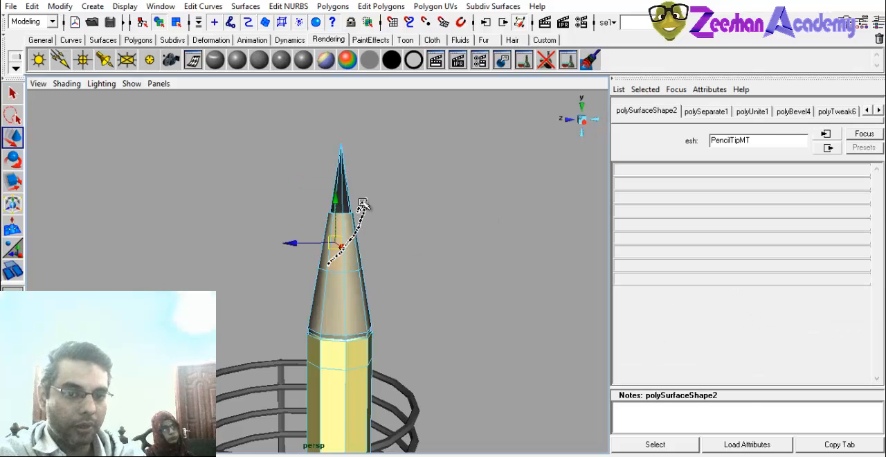
mouse_move(334, 259)
right_down()
mouse_move(375, 245)
mouse_move(387, 228)
right_up()
click(429, 273)
alt+right_drag(403, 308, 345, 330)
alt+right_drag(452, 270, 360, 304)
alt+drag(304, 312, 318, 301)
mouse_move(304, 304)
alt+middle_down()
mouse_move(326, 220)
mouse_move(352, 197)
alt+middle_up()
alt+right_drag(398, 242, 366, 259)
mouse_move(370, 260)
alt+mouse_down()
mouse_move(457, 269)
mouse_move(397, 323)
alt+mouse_up()
alt+right_drag(398, 323, 418, 366)
alt+middle_drag(408, 384, 407, 338)
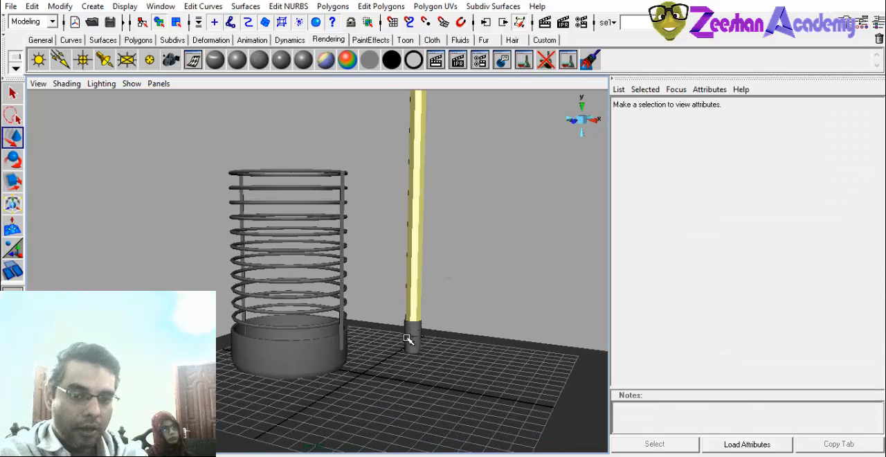
Assign a new Blinn material to the eraser holder at the pencil's end and name it RuberHolderMT.
click(407, 338)
key(f)
alt+middle_drag(492, 370, 441, 334)
alt+right_drag(441, 334, 485, 345)
alt+middle_drag(353, 301, 417, 330)
alt+right_drag(418, 330, 381, 311)
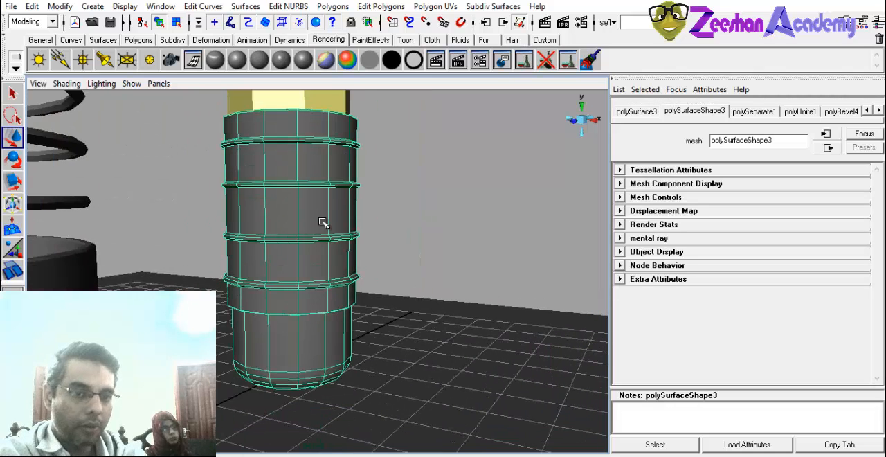
right_drag(322, 221, 265, 319)
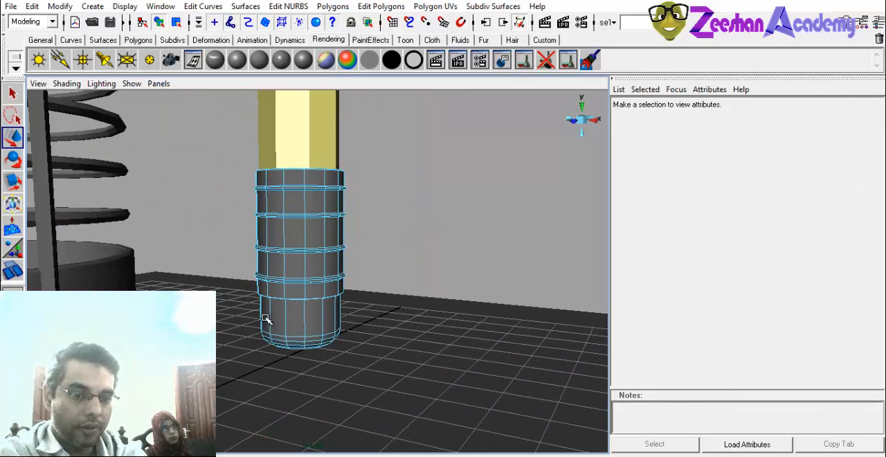
alt+drag(266, 319, 271, 303)
right_drag(292, 208, 325, 188)
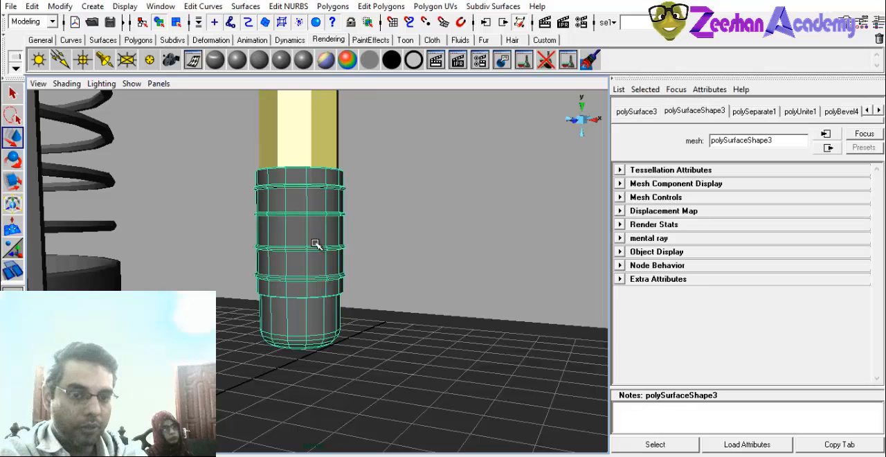
click(236, 61)
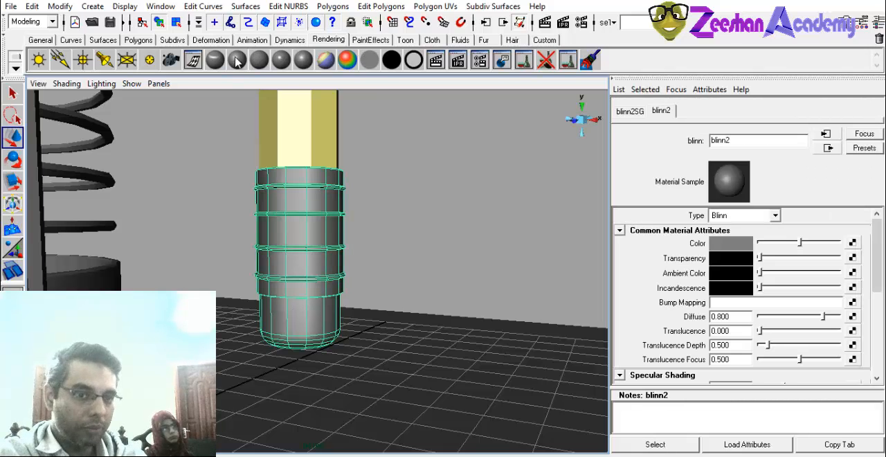
drag(731, 141, 647, 137)
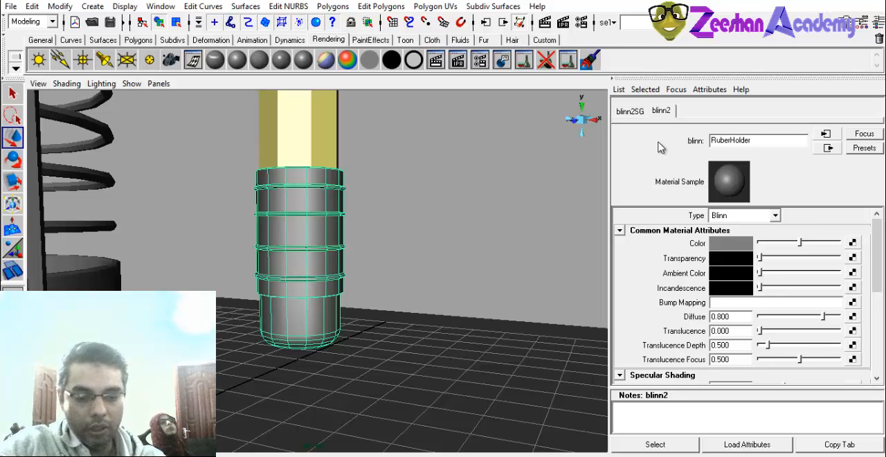
key(Return)
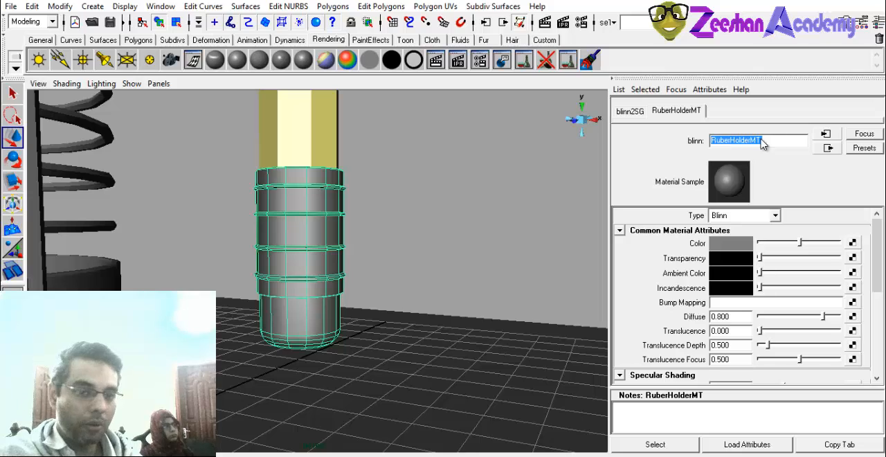
Color RuberHolderMT golden yellow and brighten it by raising its ambient color and setting diffuse to 0.934.
click(731, 246)
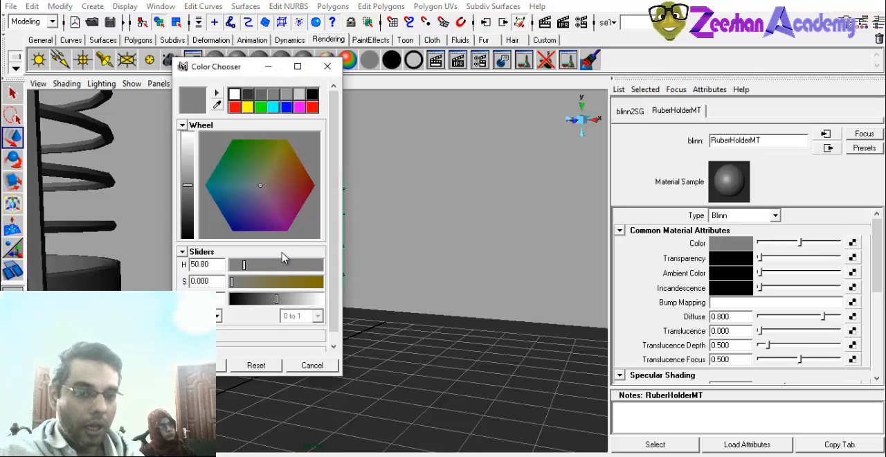
drag(303, 283, 308, 299)
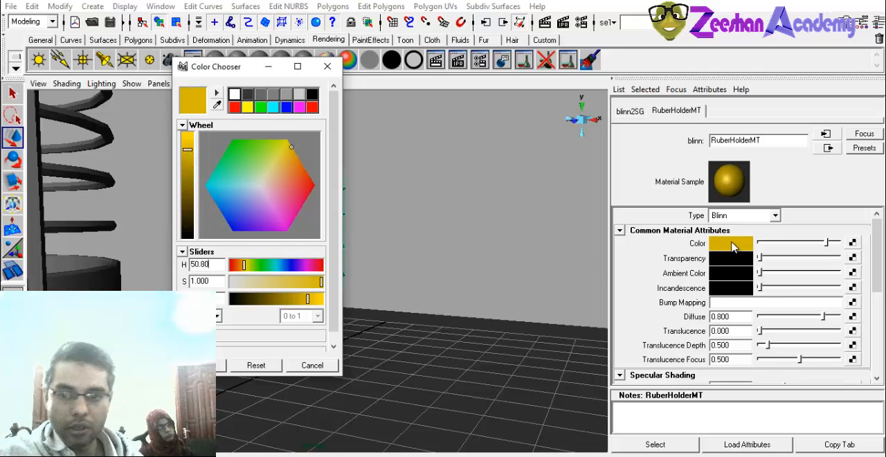
click(646, 249)
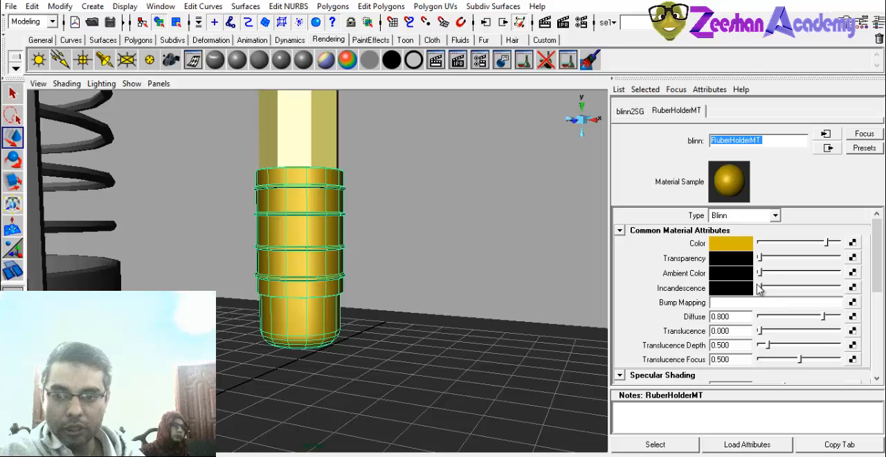
drag(759, 277, 789, 275)
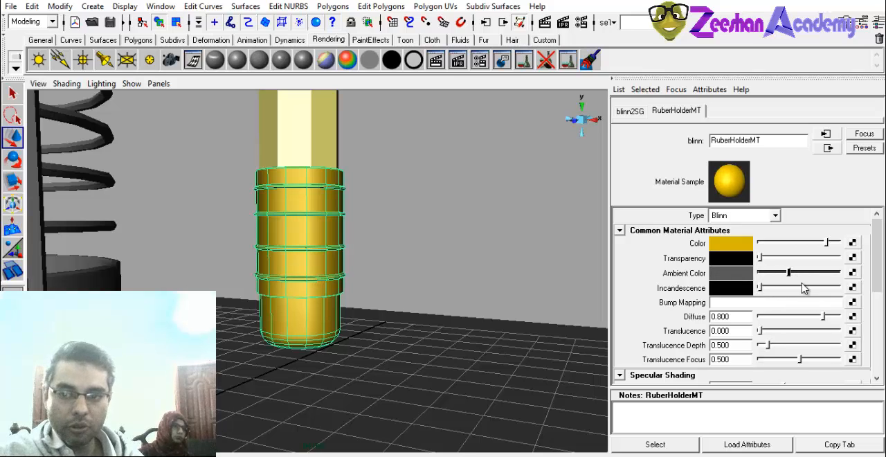
drag(826, 318, 835, 317)
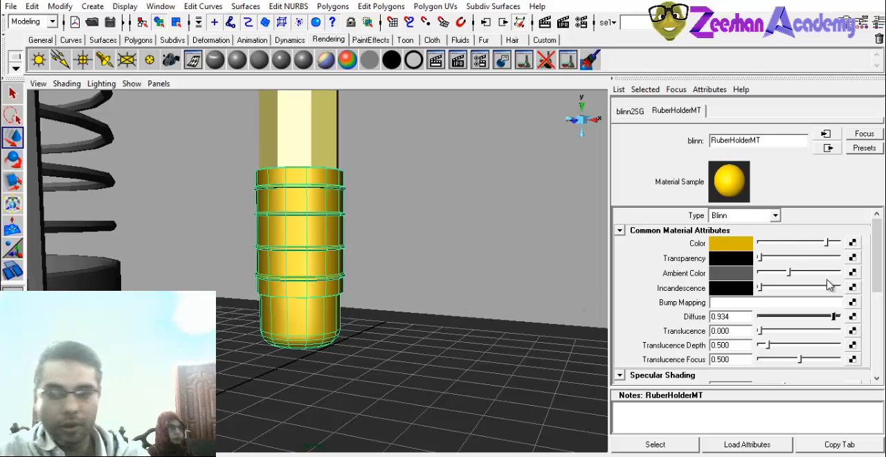
Assign a new Lambert material to the eraser faces at the pencil's end and name it ErraserMT.
alt+drag(348, 266, 336, 238)
right_drag(336, 238, 336, 269)
drag(218, 298, 413, 348)
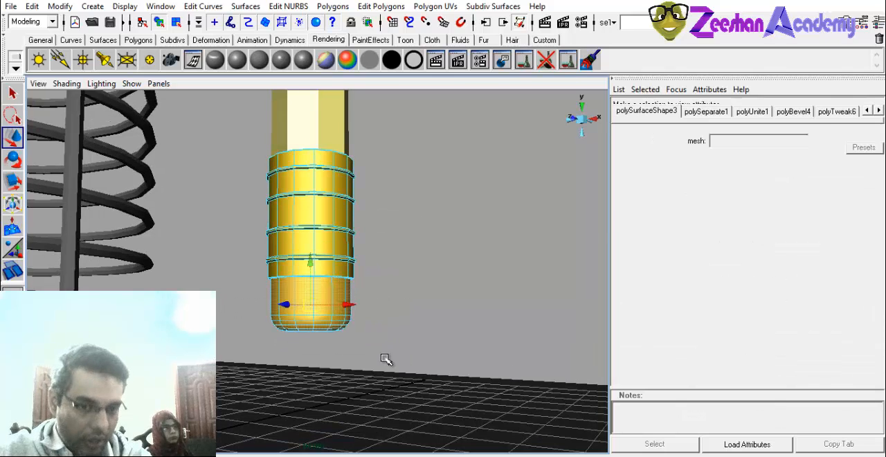
alt+middle_drag(296, 227, 305, 222)
click(262, 61)
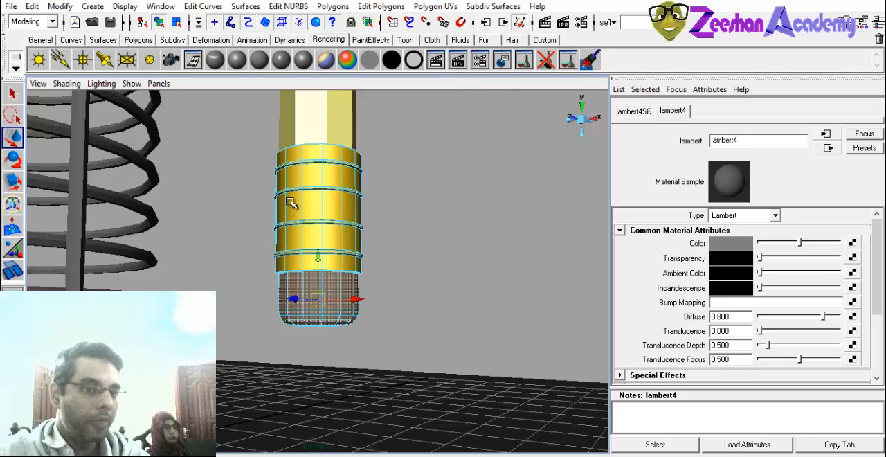
double_click(745, 141)
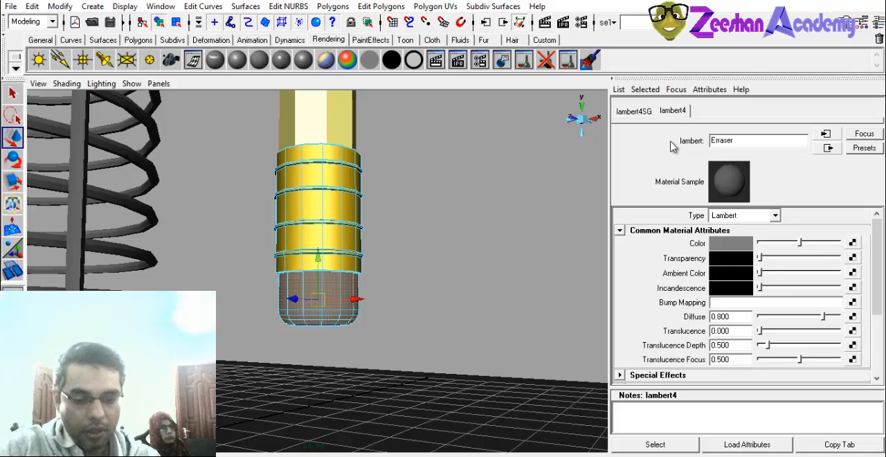
Lighten ErraserMT's color to near white and return to whole-object selection.
click(730, 243)
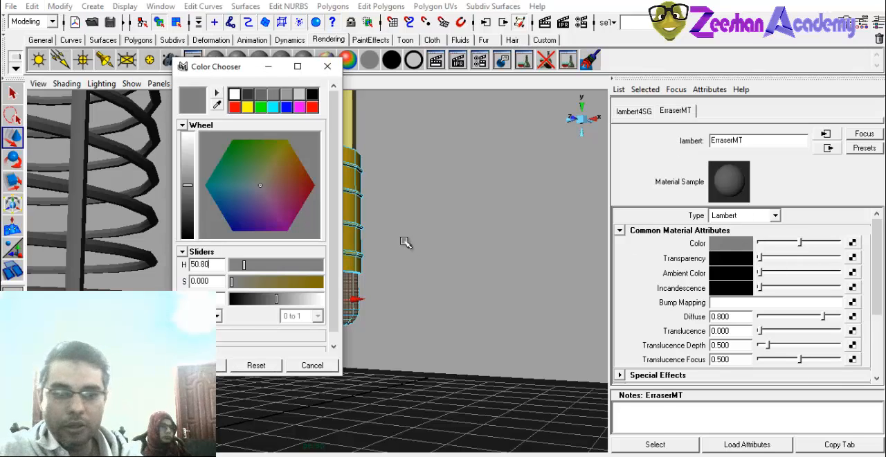
drag(188, 155, 188, 137)
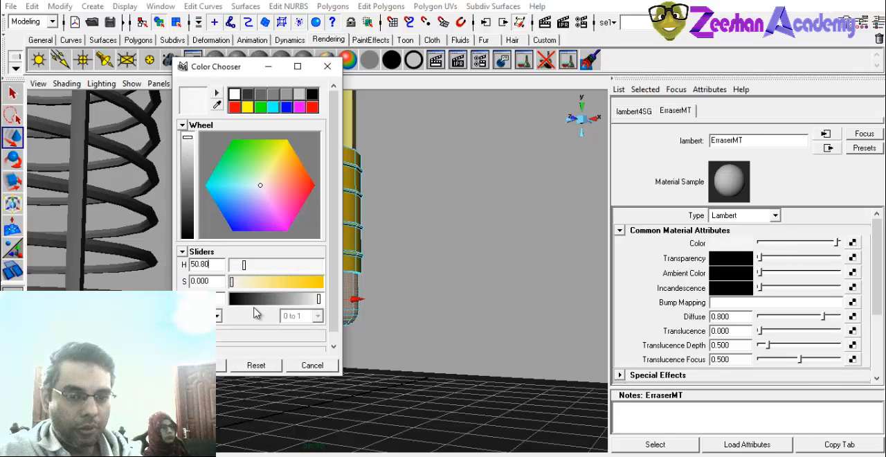
click(200, 365)
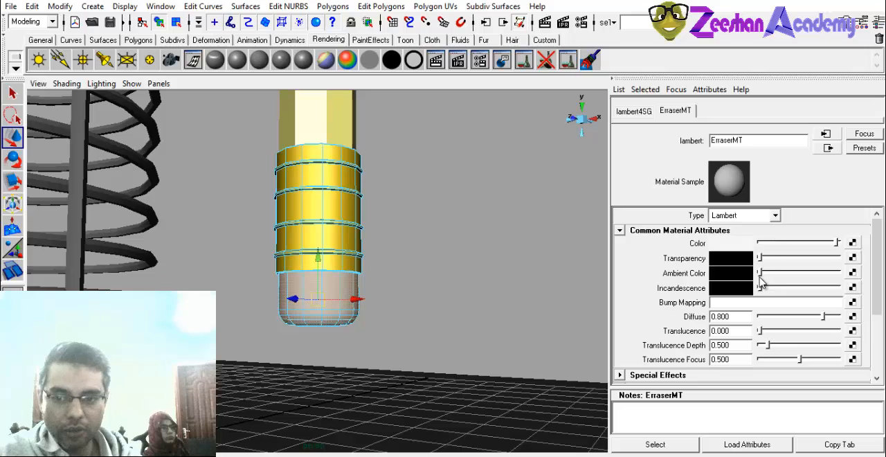
right_drag(349, 211, 368, 199)
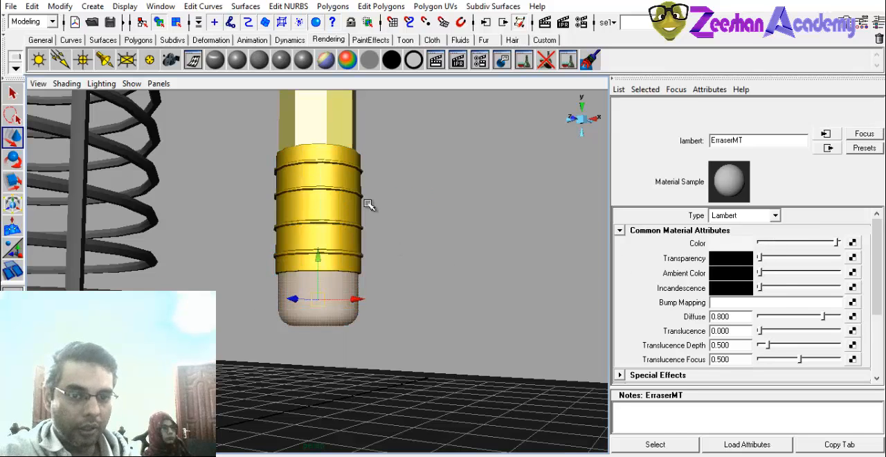
click(329, 305)
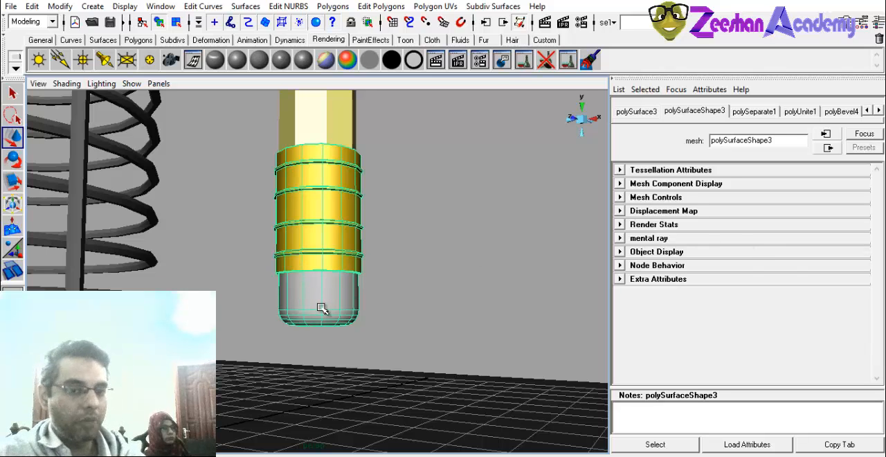
alt+right_drag(370, 247, 142, 197)
mouse_move(142, 198)
alt+mouse_down()
mouse_move(123, 237)
mouse_move(374, 212)
alt+mouse_up()
click(383, 213)
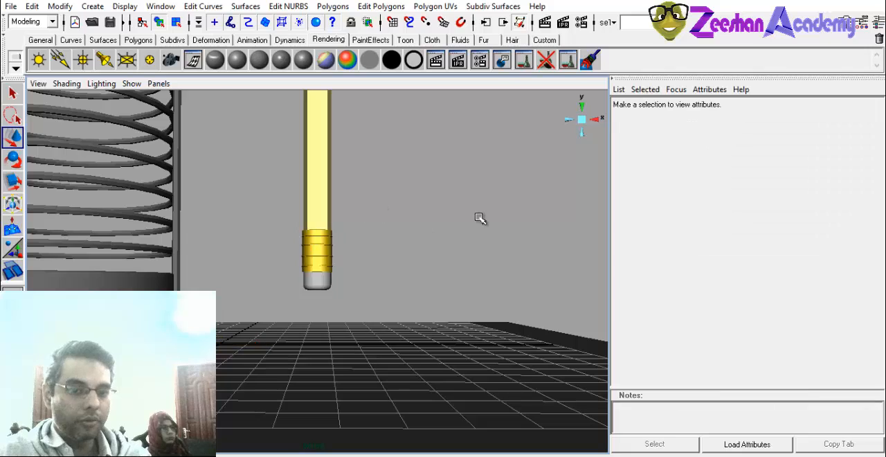
Select all the pencil's parts and combine them into one polygon mesh.
mouse_move(480, 219)
alt+mouse_down()
mouse_move(271, 271)
mouse_move(560, 311)
mouse_move(409, 336)
mouse_move(516, 294)
mouse_move(533, 297)
alt+mouse_up()
alt+middle_drag(518, 226, 520, 190)
mouse_move(326, 326)
mouse_down()
mouse_move(357, 365)
mouse_move(364, 402)
mouse_up()
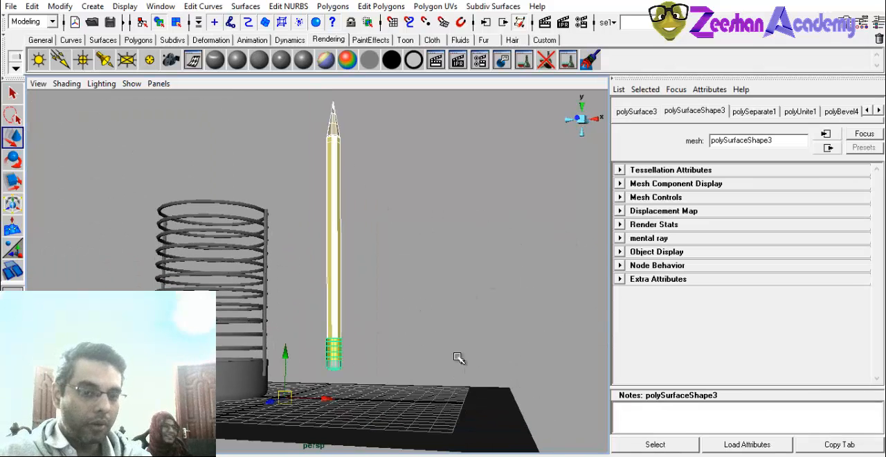
mouse_move(412, 288)
alt+mouse_down()
mouse_move(371, 277)
mouse_move(381, 320)
mouse_move(394, 295)
alt+mouse_up()
click(350, 238)
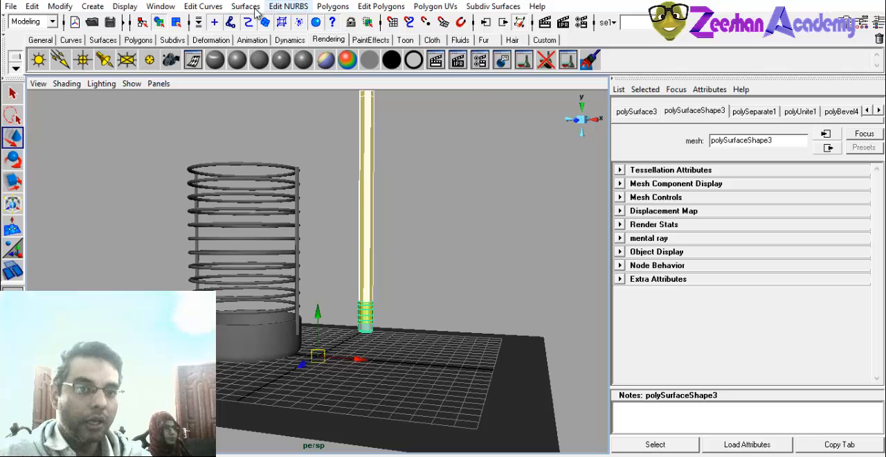
click(333, 6)
click(338, 53)
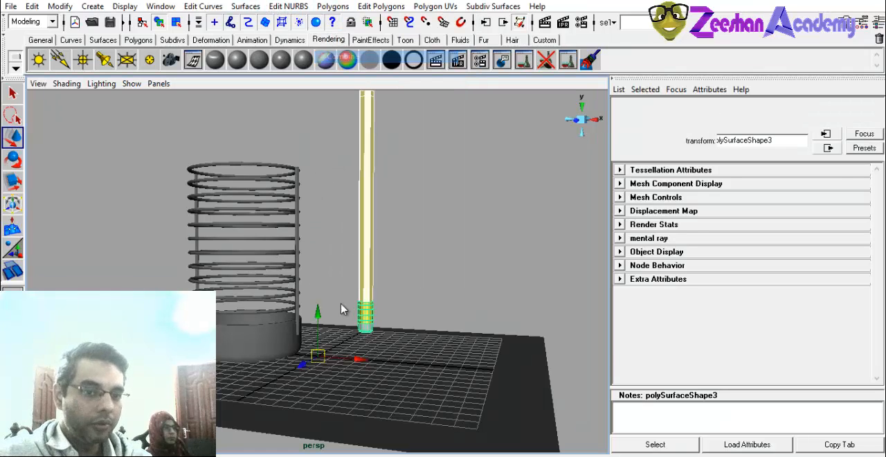
alt+drag(377, 283, 419, 270)
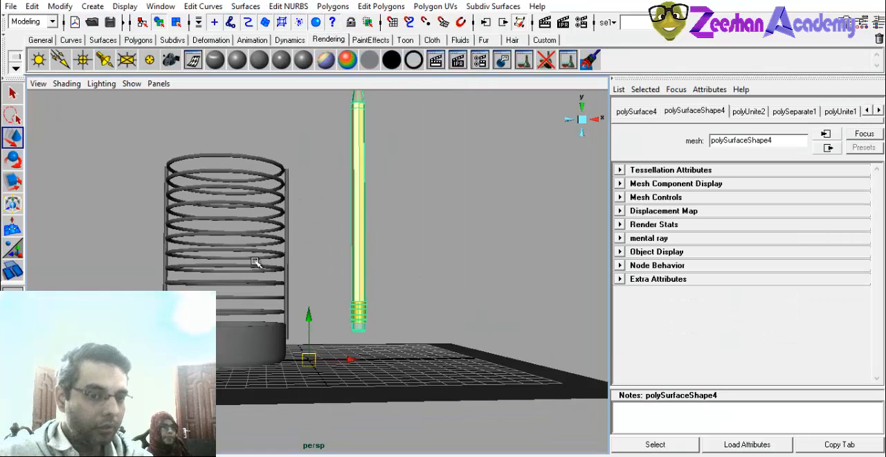
Center the combined pencil's pivot on its own geometry.
click(254, 262)
alt+drag(242, 263, 257, 213)
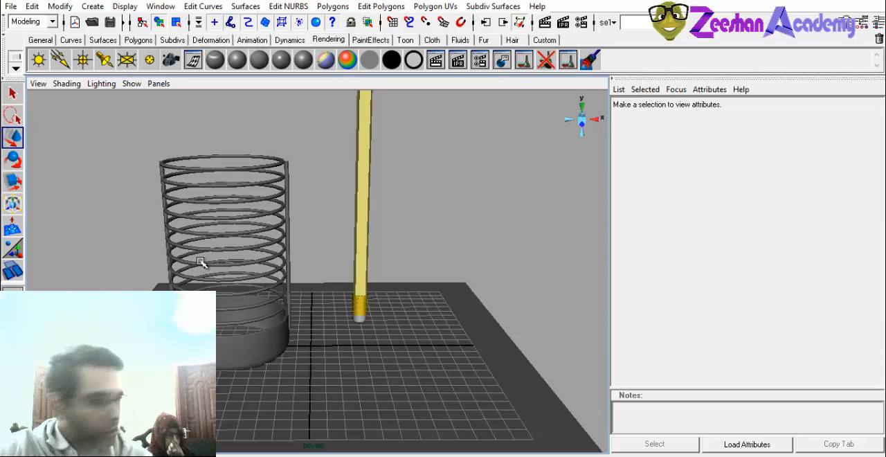
mouse_move(419, 256)
alt+mouse_down()
mouse_move(352, 251)
mouse_move(362, 233)
alt+mouse_up()
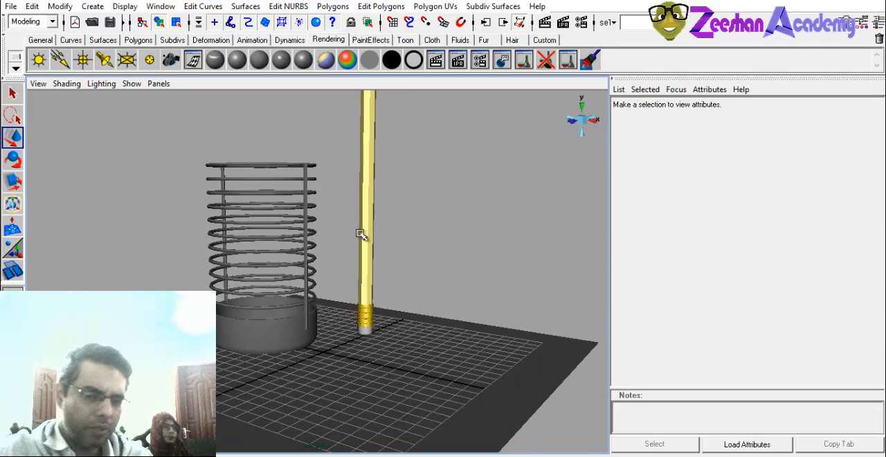
click(373, 279)
mouse_move(374, 279)
alt+mouse_down()
mouse_move(395, 202)
mouse_move(361, 111)
alt+mouse_up()
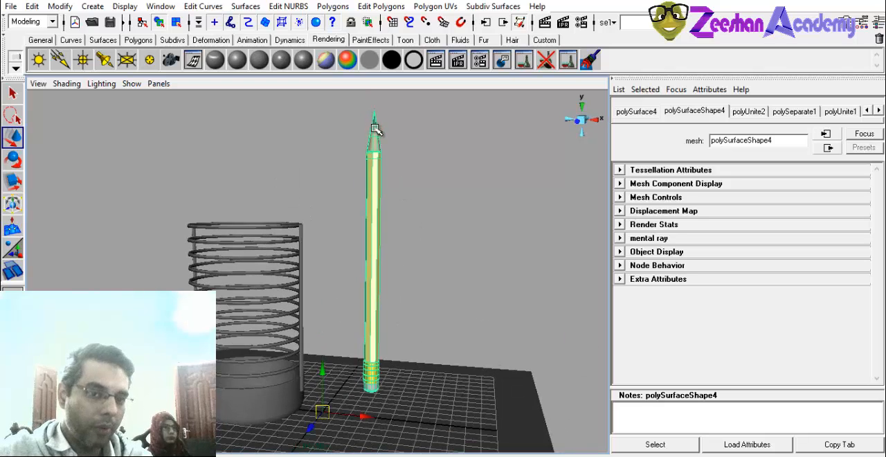
click(124, 6)
click(118, 115)
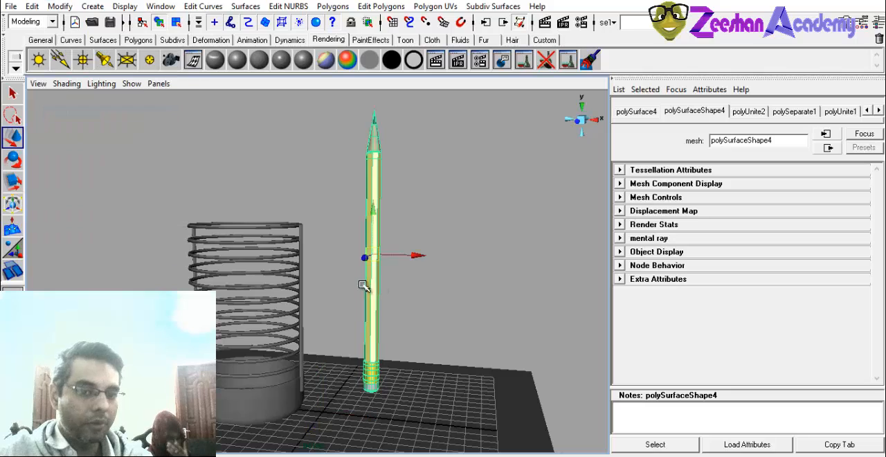
Move the pencil along the X axis into the ringed pen holder.
alt+right_drag(361, 281, 293, 272)
click(330, 272)
alt+drag(330, 271, 351, 274)
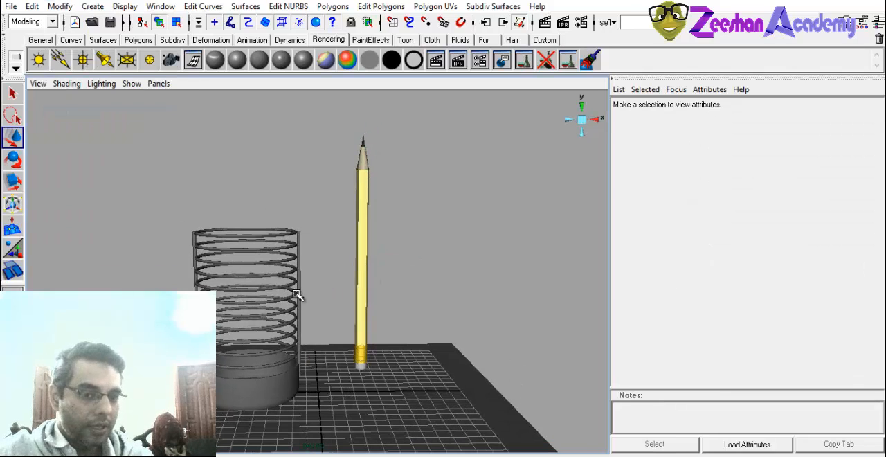
mouse_move(299, 296)
alt+mouse_down()
mouse_move(311, 235)
mouse_move(299, 239)
alt+mouse_up()
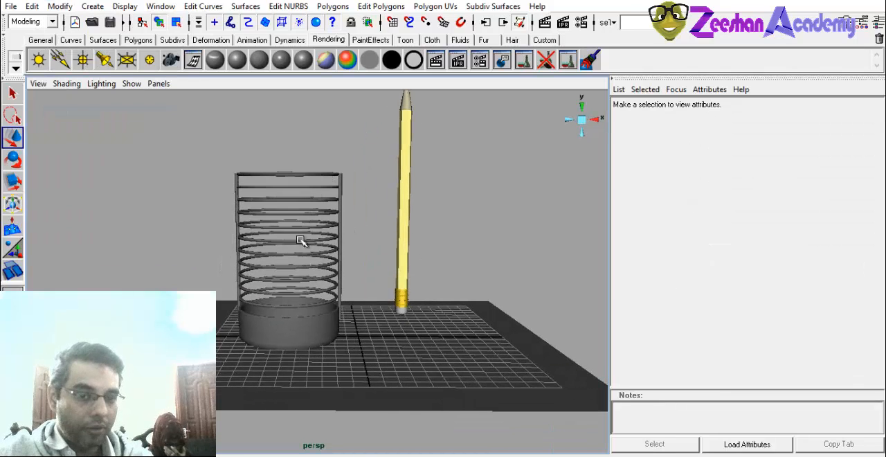
click(404, 223)
alt+drag(403, 223, 375, 273)
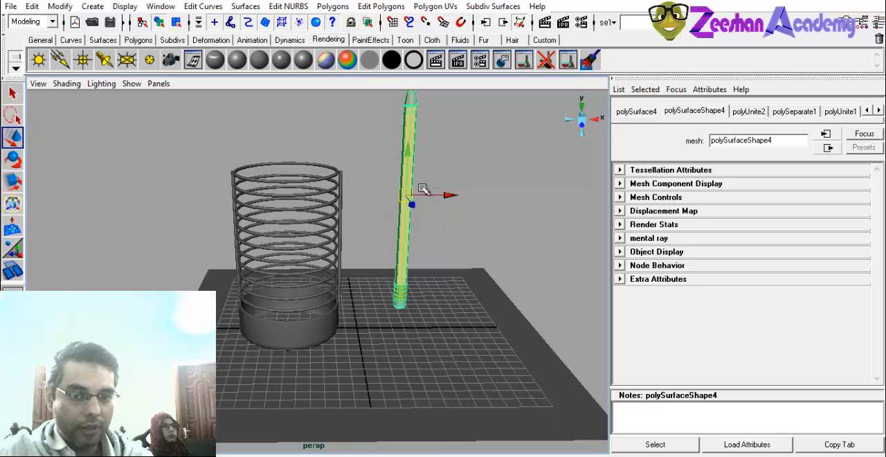
drag(443, 194, 346, 197)
scroll(374, 179, up, 3)
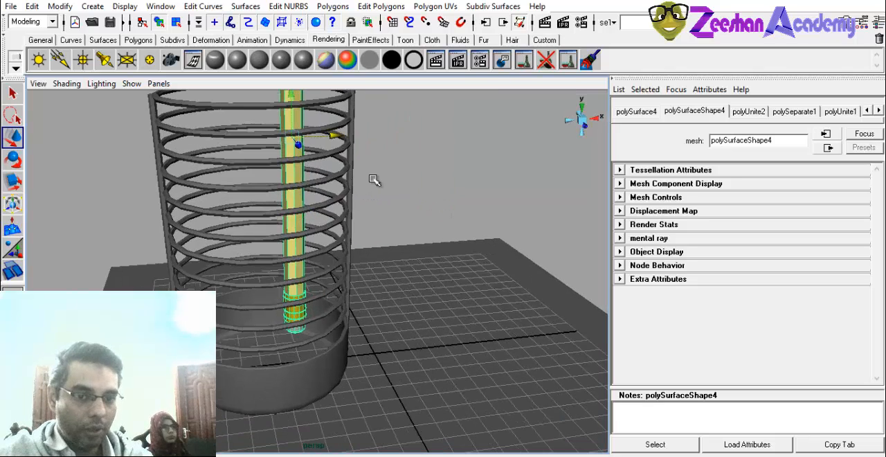
drag(333, 141, 351, 142)
Tilt the pencil toward the holder's rim and shift it sideways so it leans inside the rings.
key(e)
alt+middle_drag(339, 126, 353, 202)
mouse_move(287, 137)
mouse_down()
mouse_move(320, 138)
mouse_move(319, 194)
mouse_up()
key(alt+w)
key(w)
mouse_move(311, 240)
alt+mouse_down()
mouse_move(376, 247)
mouse_move(346, 228)
mouse_move(328, 260)
mouse_move(335, 228)
mouse_move(372, 239)
alt+mouse_up()
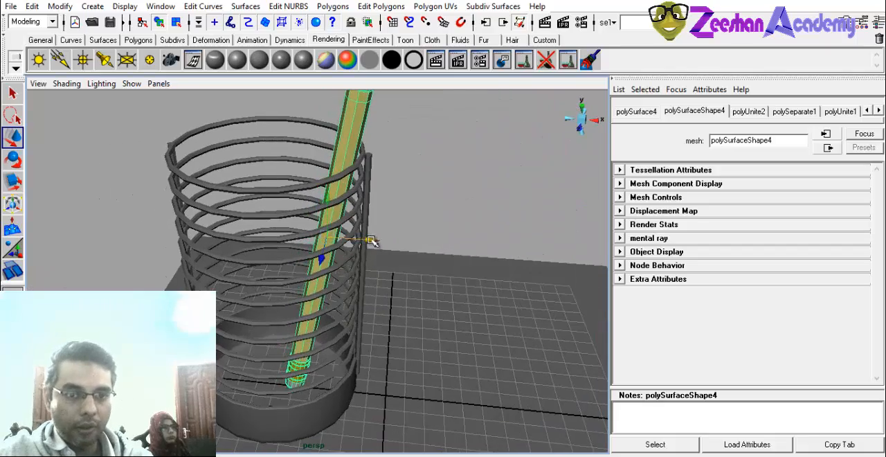
alt+right_drag(377, 241, 295, 247)
alt+drag(295, 247, 360, 260)
Duplicate the leaning pencil, move the copy across the holder and tilt it in the opposite direction.
key(ctrl+d)
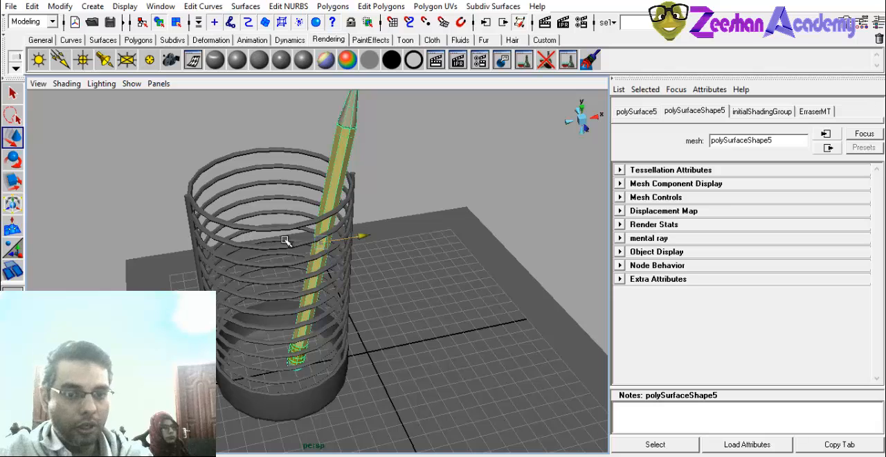
drag(285, 240, 310, 238)
key(e)
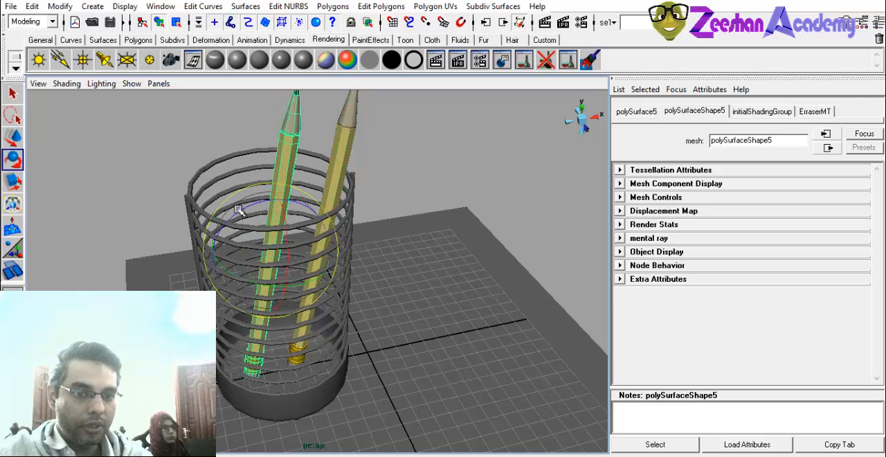
mouse_move(242, 210)
mouse_down()
mouse_move(220, 239)
mouse_move(288, 277)
mouse_move(265, 252)
mouse_move(278, 277)
mouse_up()
key(w)
key(e)
key(w)
Shift the duplicated pencil sideways until it rests inside the rings against the rim opposite the original pencil.
mouse_move(310, 249)
mouse_down()
mouse_move(285, 253)
mouse_move(356, 246)
mouse_move(287, 296)
mouse_move(268, 284)
mouse_move(269, 233)
mouse_move(184, 194)
mouse_move(257, 247)
mouse_up()
mouse_move(255, 193)
right_down()
mouse_move(229, 197)
mouse_move(256, 191)
right_up()
key(w)
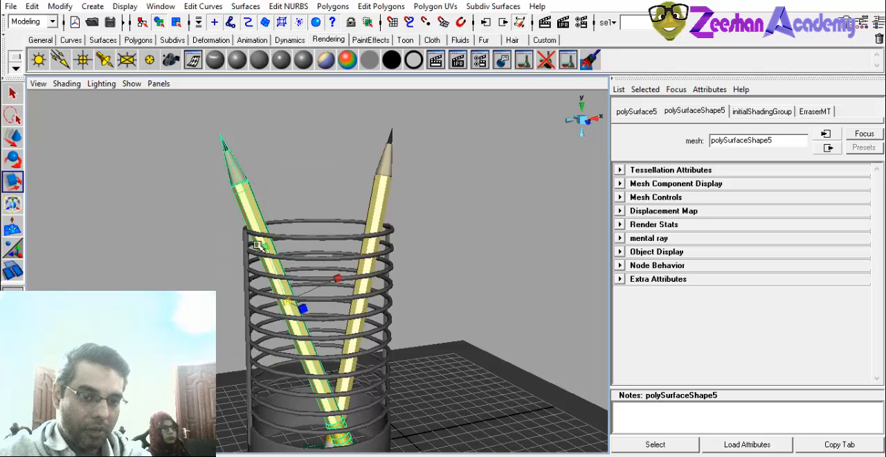
drag(264, 248, 287, 278)
key(w)
mouse_move(326, 313)
mouse_down()
mouse_move(334, 314)
mouse_move(271, 341)
mouse_up()
scroll(271, 341, up, 5)
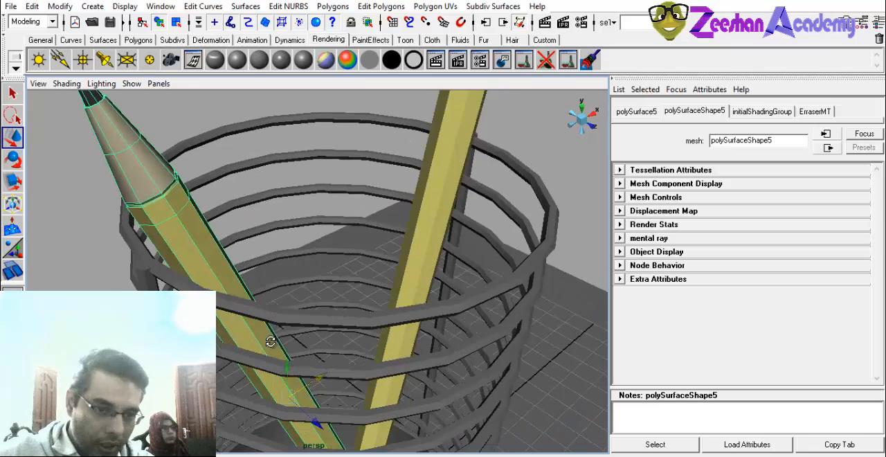
drag(323, 379, 313, 382)
mouse_move(227, 375)
alt+mouse_down()
mouse_move(255, 375)
mouse_move(221, 375)
alt+mouse_up()
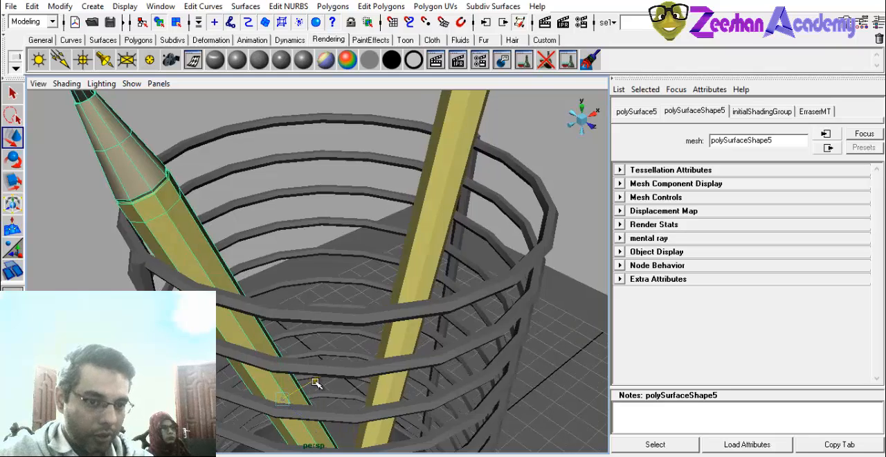
drag(317, 383, 325, 383)
Duplicate both pencils together, then move and rotate the pair of copies to a different direction inside the holder.
mouse_move(429, 340)
alt+mouse_down()
mouse_move(359, 297)
mouse_move(175, 219)
mouse_move(233, 184)
mouse_move(298, 293)
mouse_move(277, 147)
alt+mouse_up()
scroll(175, 219, down, 5)
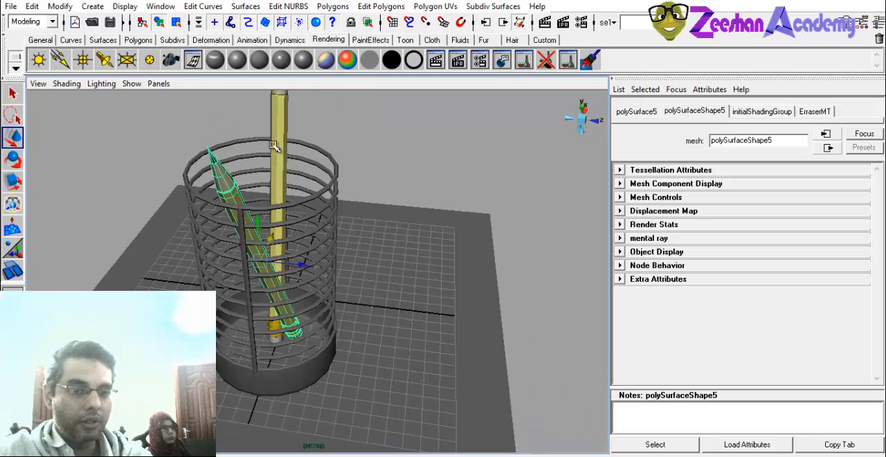
shift+click(284, 191)
key(ctrl+d)
mouse_move(322, 215)
mouse_down()
mouse_move(223, 195)
mouse_move(256, 224)
mouse_up()
key(e)
alt+drag(256, 224, 276, 196)
key(w)
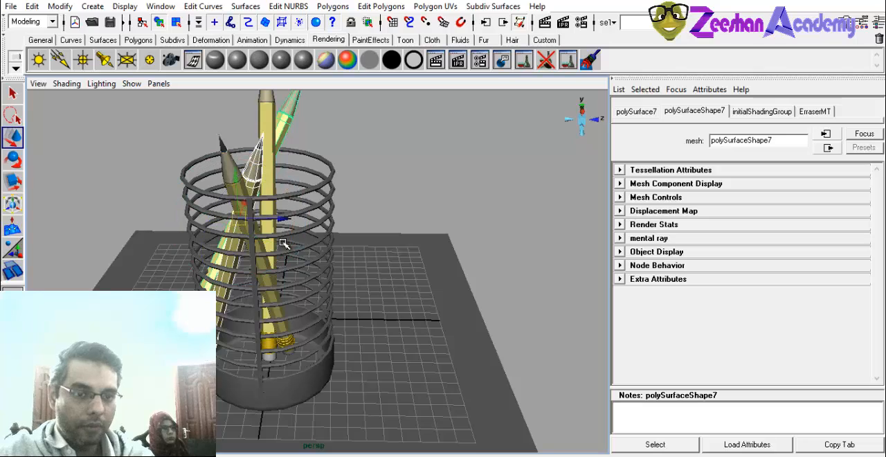
mouse_move(278, 218)
alt+mouse_down()
mouse_move(332, 200)
mouse_move(294, 283)
mouse_move(296, 275)
alt+mouse_up()
Rotate and move the shorter-leaning new copy so it stands beside the second pencil within the holder's rings.
click(292, 286)
key(e)
key(w)
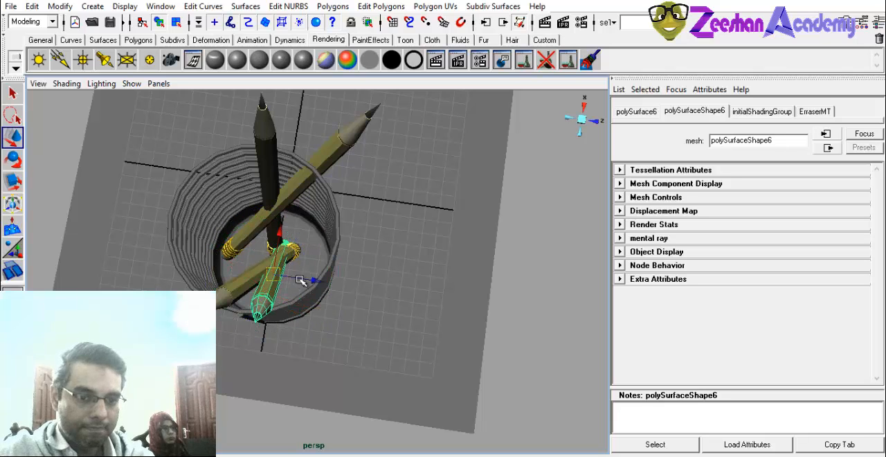
key(e)
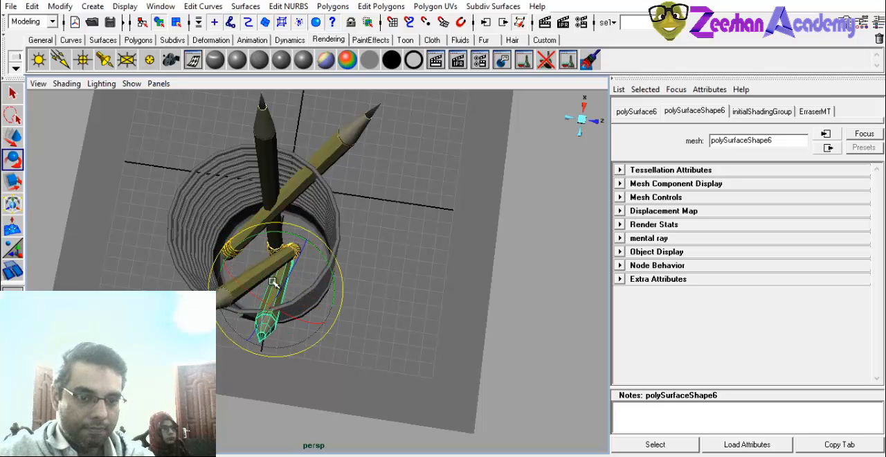
mouse_move(274, 274)
alt+mouse_down()
mouse_move(296, 290)
mouse_move(354, 280)
alt+mouse_up()
scroll(311, 302, up, 4)
key(w)
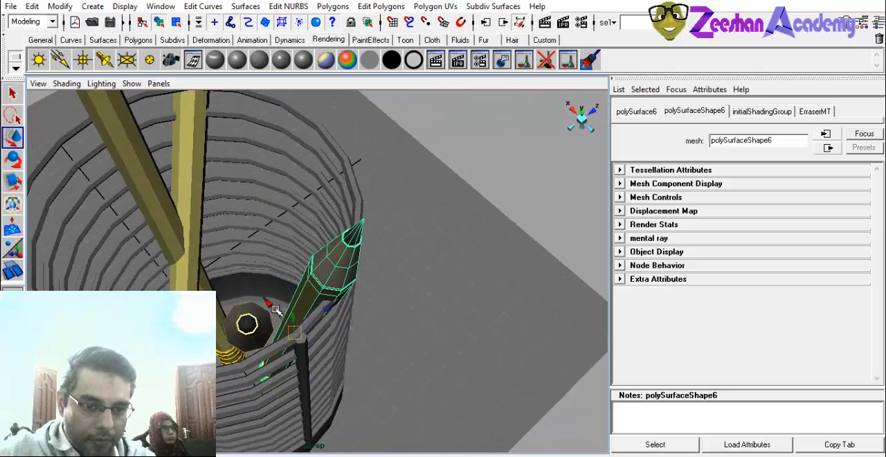
mouse_move(271, 306)
mouse_down()
mouse_move(266, 298)
mouse_move(254, 304)
mouse_move(229, 280)
mouse_up()
alt+middle_drag(228, 280, 333, 337)
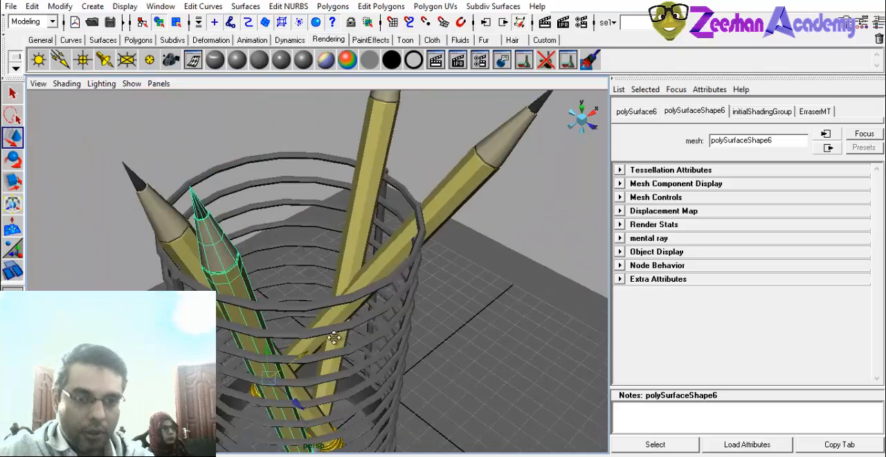
Turn the other new copy more upright and move it inside the rings near the original pencil.
alt+drag(334, 337, 274, 292)
click(439, 174)
mouse_move(451, 186)
alt+mouse_down()
mouse_move(478, 222)
mouse_move(366, 305)
alt+mouse_up()
key(e)
mouse_move(370, 239)
mouse_down()
mouse_move(356, 242)
mouse_move(366, 288)
mouse_move(375, 267)
mouse_move(411, 250)
mouse_move(385, 262)
mouse_move(382, 275)
mouse_move(339, 231)
mouse_up()
key(w)
key(e)
key(w)
alt+drag(367, 255, 393, 260)
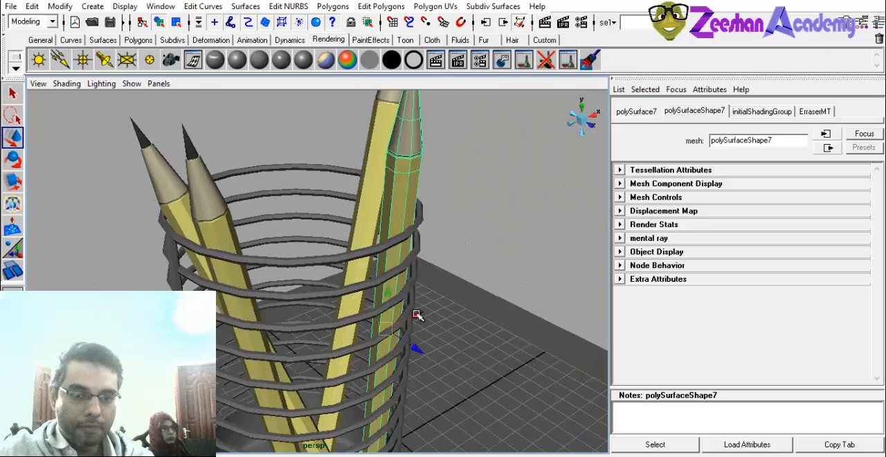
Duplicate the original leaning pencil and move the copy along the X axis out beside the holder.
scroll(365, 254, down, 8)
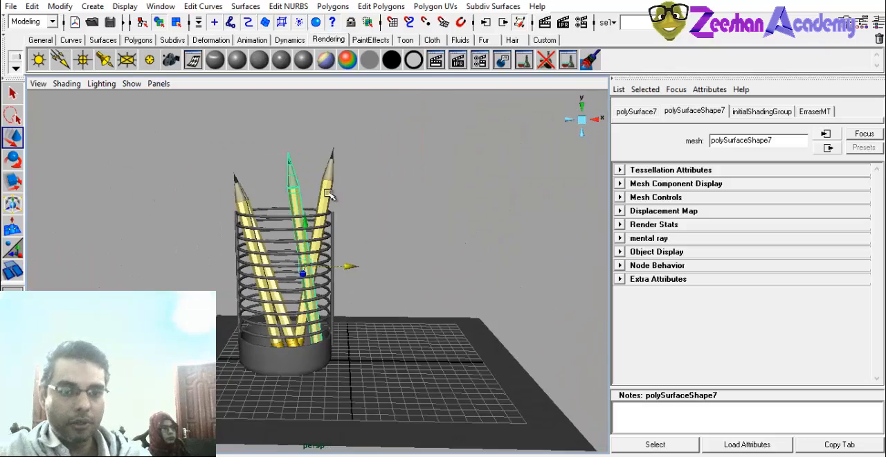
click(329, 196)
mouse_move(352, 257)
mouse_down()
mouse_move(429, 259)
mouse_move(413, 256)
mouse_up()
key(ctrl+z)
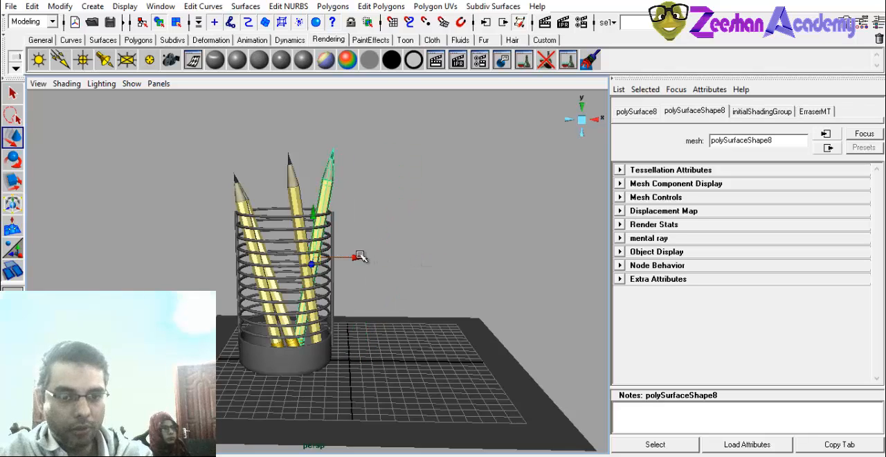
key(e)
mouse_move(359, 257)
mouse_down()
mouse_move(440, 257)
mouse_move(429, 197)
mouse_up()
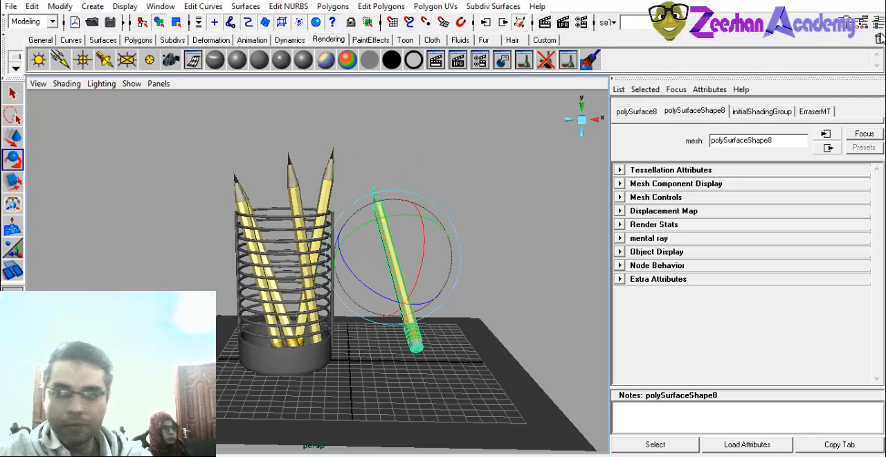
Set the loose pencil's X, Y and Z rotation to 0.
key(ctrl+a)
drag(858, 160, 855, 180)
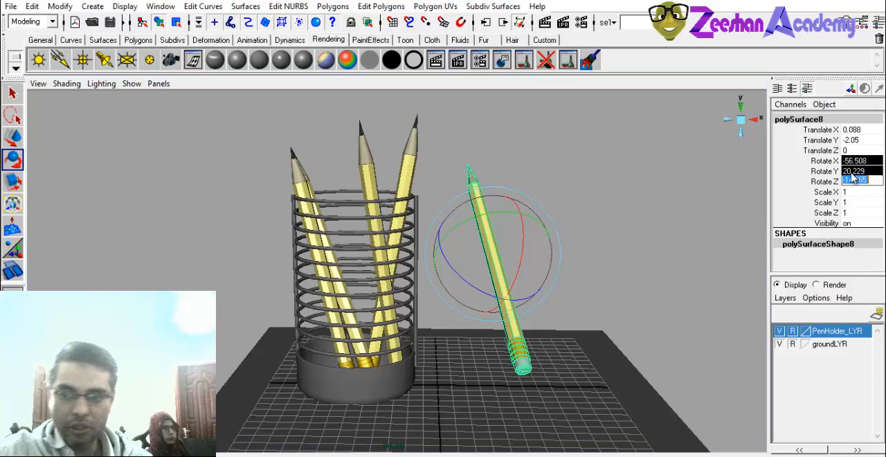
text(0)
key(Return)
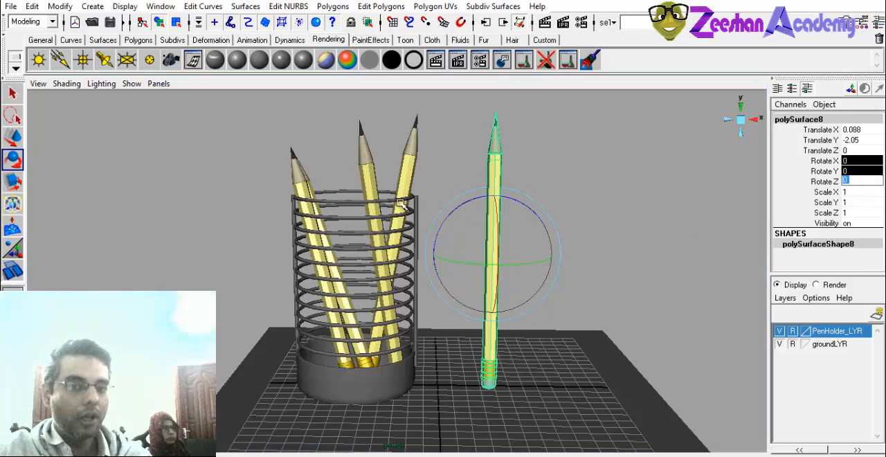
Lay the loose pencil flat with an X rotation of 90 and lower it onto the ground.
mouse_move(401, 203)
alt+mouse_down()
mouse_move(514, 223)
mouse_move(494, 224)
mouse_move(473, 303)
alt+mouse_up()
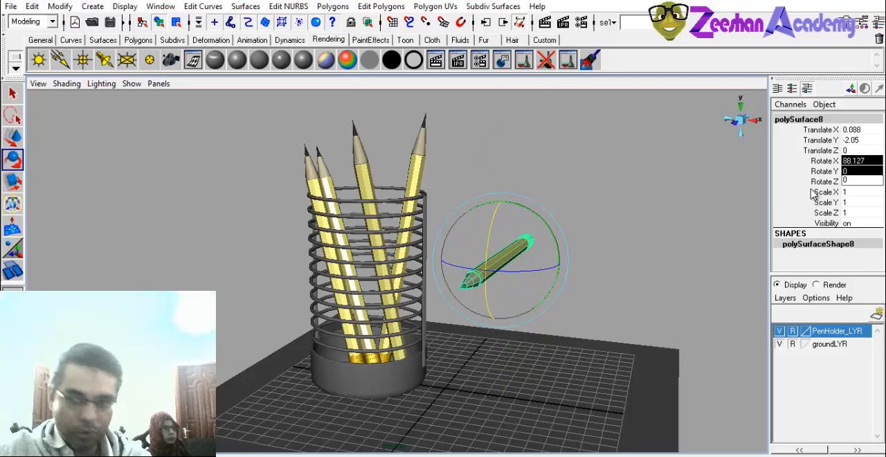
click(863, 159)
key(Return)
mouse_move(567, 244)
alt+mouse_down()
mouse_move(471, 241)
mouse_move(484, 367)
alt+mouse_up()
key(w)
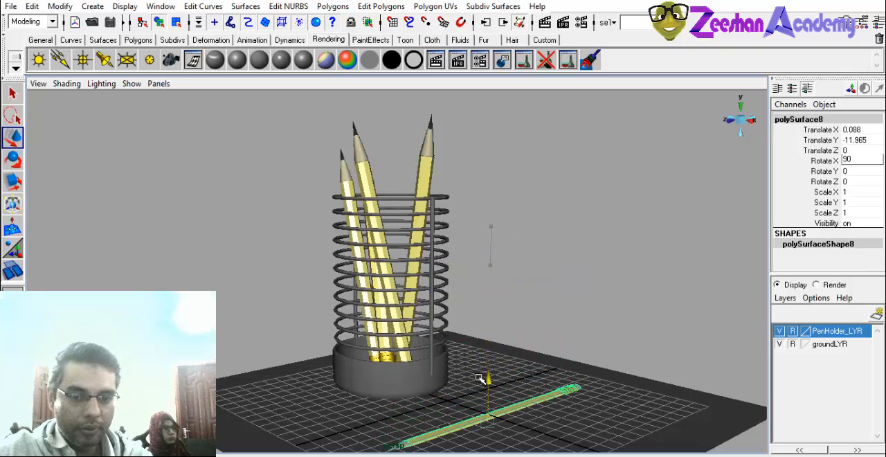
alt+right_drag(485, 367, 512, 348)
mouse_move(512, 348)
mouse_down()
mouse_move(510, 296)
mouse_move(505, 317)
mouse_move(522, 354)
mouse_move(555, 375)
mouse_up()
Rotate the flat pencil about 24 degrees around Y, place it beside the holder and deselect it.
key(e)
mouse_move(522, 374)
alt+mouse_down()
mouse_move(552, 364)
mouse_move(553, 353)
mouse_move(530, 374)
alt+mouse_up()
key(w)
alt+right_drag(530, 373, 408, 346)
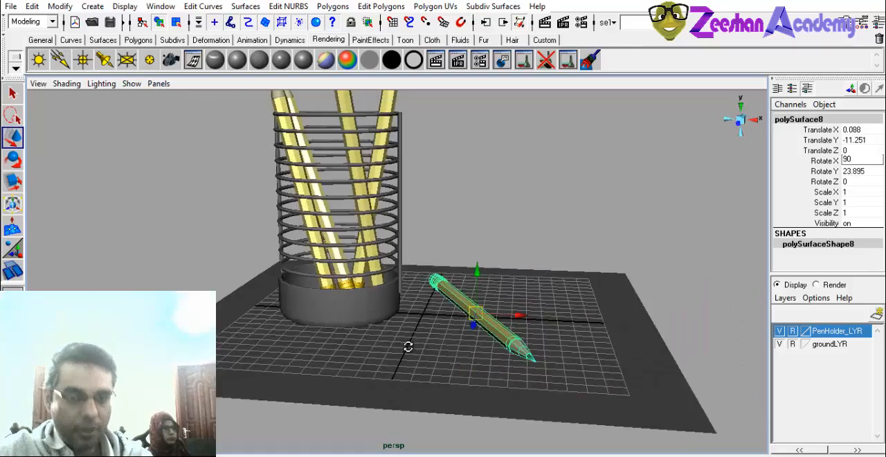
alt+drag(407, 346, 417, 384)
click(547, 141)
Create a polygon plane as a paper sheet and scale it to about 24.6 in X and 15.4 in Y and Z.
alt+right_drag(450, 235, 322, 278)
alt+middle_drag(323, 279, 335, 291)
mouse_move(334, 291)
alt+mouse_down()
mouse_move(544, 205)
mouse_move(394, 267)
alt+mouse_up()
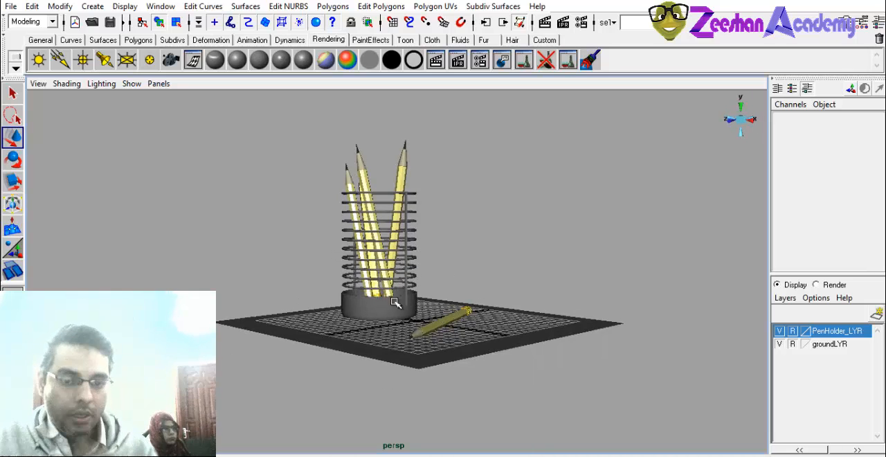
alt+drag(266, 277, 322, 294)
alt+right_drag(322, 294, 374, 294)
click(141, 40)
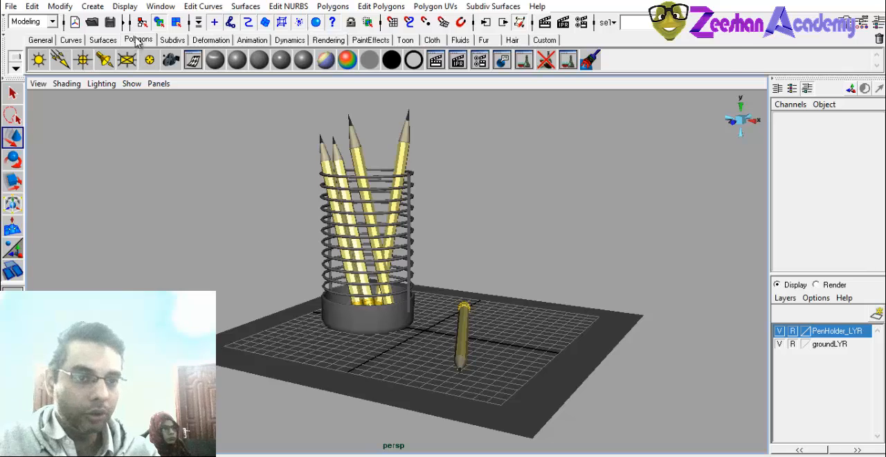
click(128, 63)
key(r)
drag(422, 328, 532, 338)
alt+drag(416, 339, 401, 379)
Place the paper plane under the loose pencil at X about 6.7 and rotate it about -60 degrees around Y.
drag(472, 347, 461, 406)
key(e)
key(w)
key(e)
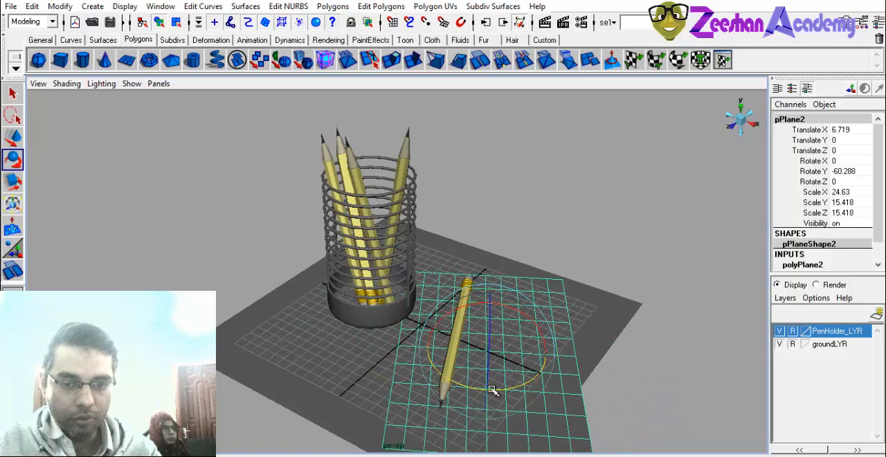
alt+drag(505, 355, 475, 332)
scroll(431, 336, up, 1)
key(w)
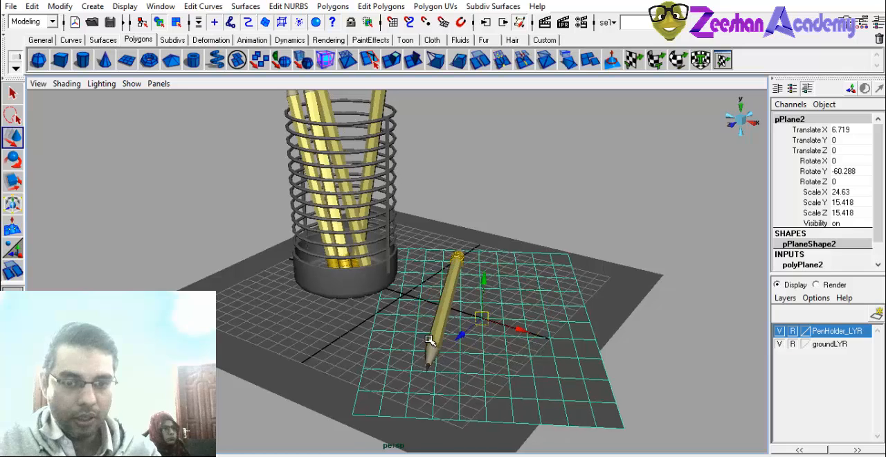
Turn off the reference display of groundLYR and scale the ground plane up uniformly to about 48.
click(737, 327)
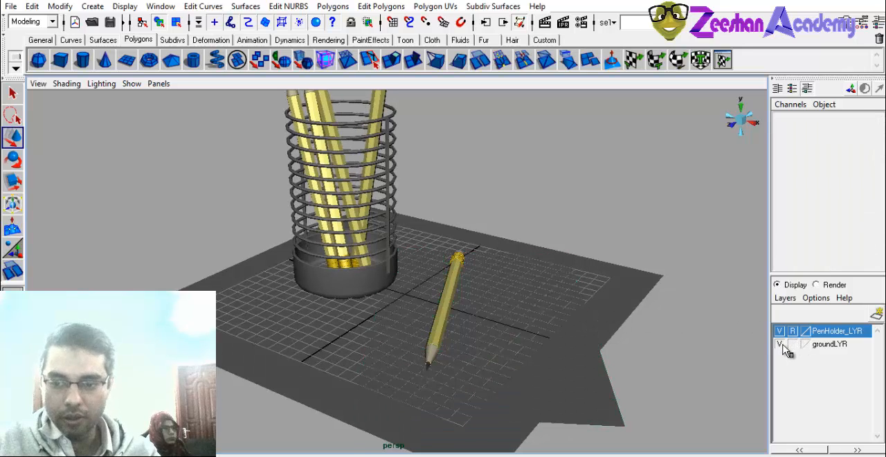
click(619, 297)
key(r)
alt+drag(508, 320, 496, 312)
drag(403, 297, 509, 315)
scroll(509, 315, down, 3)
alt+drag(332, 345, 352, 350)
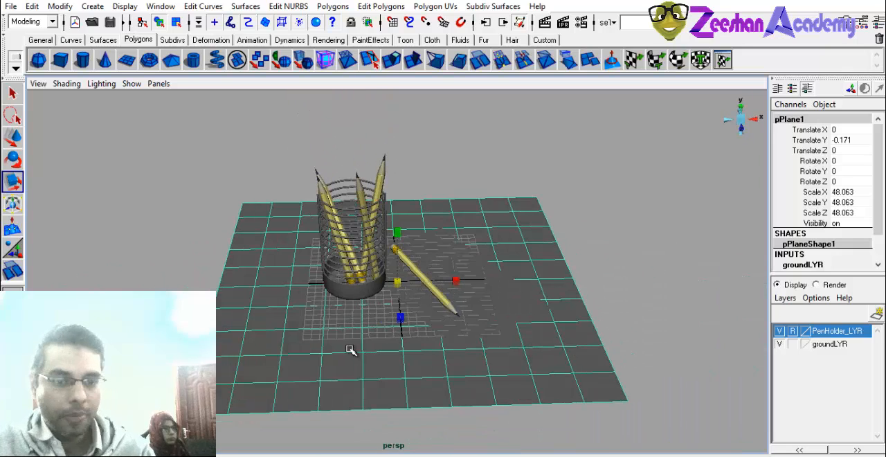
Extrude the ground plane's faces vertically to turn the ground into a thick slab.
right_drag(347, 346, 351, 269)
alt+drag(351, 270, 231, 249)
click(401, 57)
drag(167, 243, 166, 255)
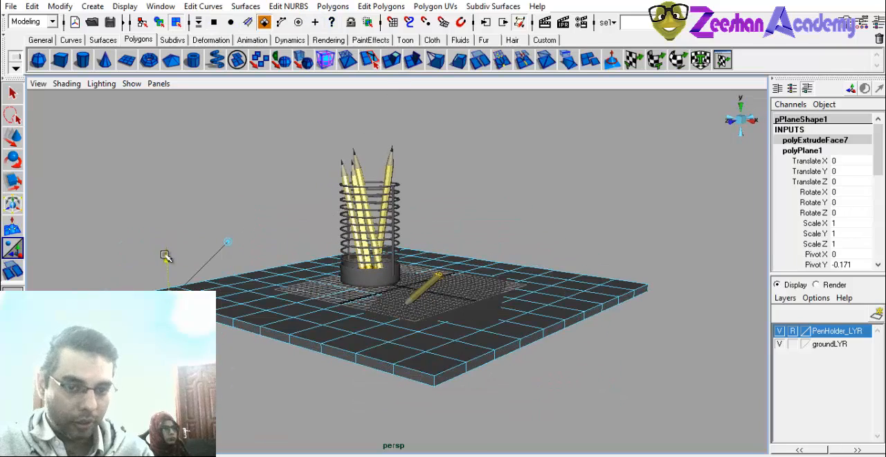
alt+drag(170, 286, 274, 291)
scroll(275, 291, up, 2)
right_drag(267, 262, 311, 249)
Assign a new Lambert material named PaperMT to the paper plane under the loose pencil.
alt+drag(253, 314, 407, 395)
key(r)
scroll(417, 337, up, 3)
click(621, 373)
scroll(621, 373, down, 2)
scroll(397, 369, up, 1)
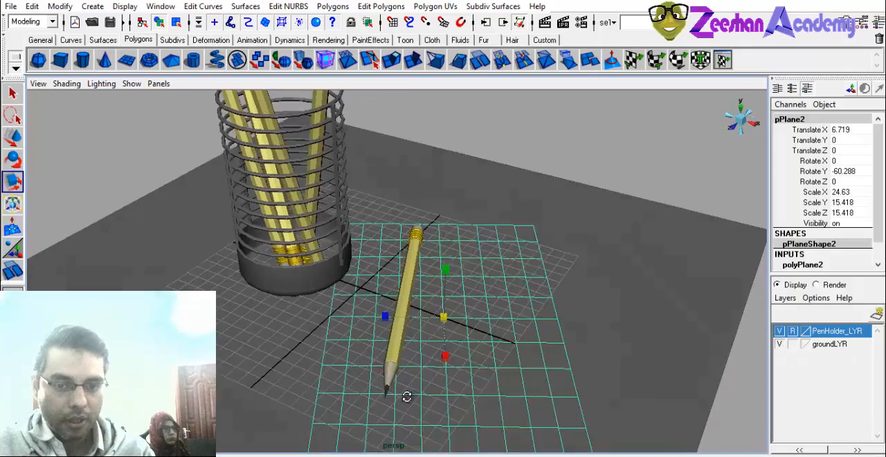
alt+middle_drag(426, 355, 375, 303)
alt+drag(375, 303, 394, 287)
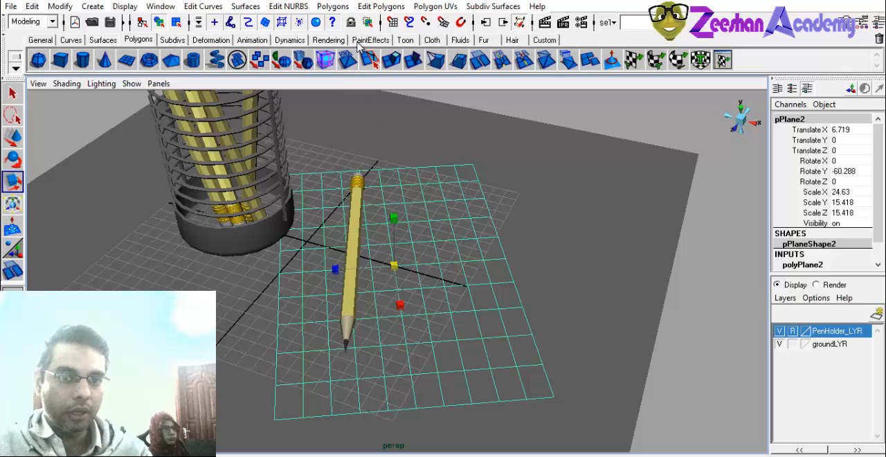
click(325, 40)
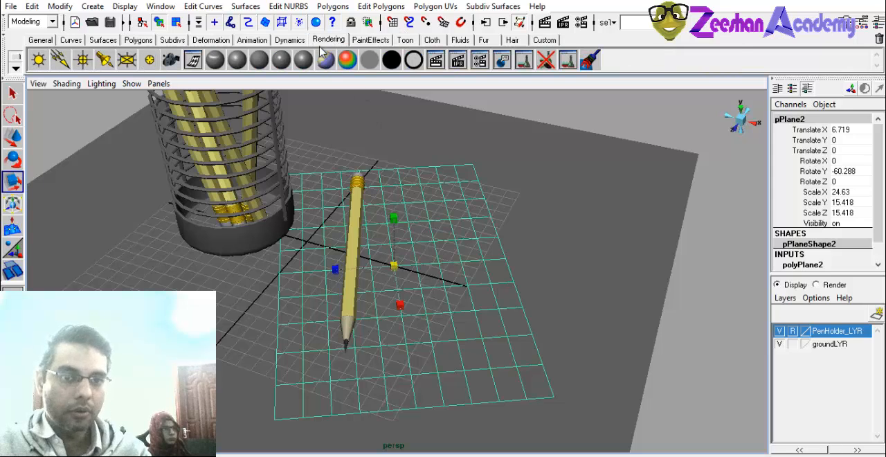
click(289, 61)
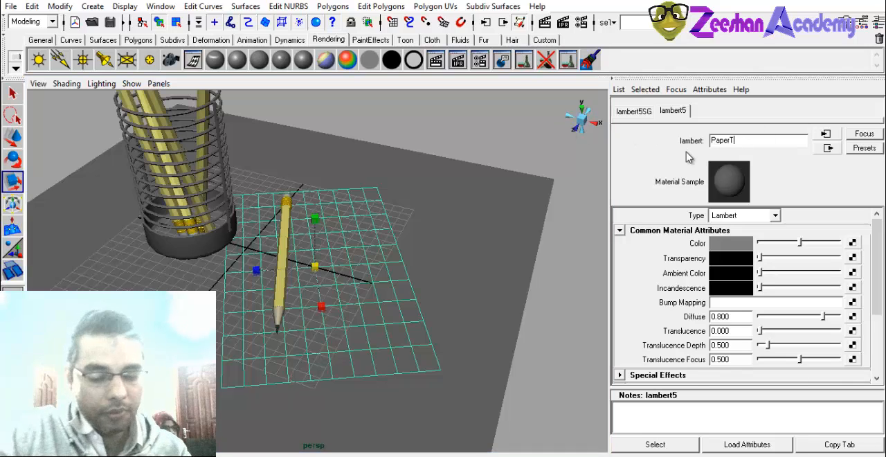
text(M)
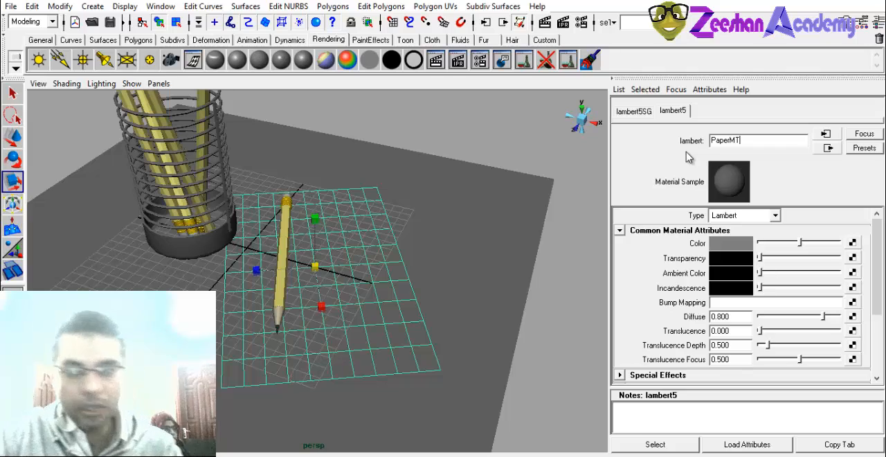
key(Return)
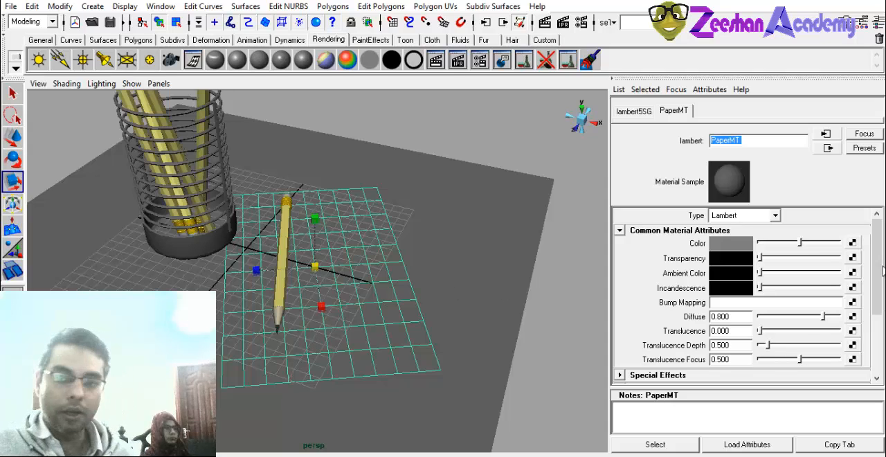
Connect a 2D File texture to the color of the PaperMT material.
click(851, 243)
drag(374, 4, 387, 3)
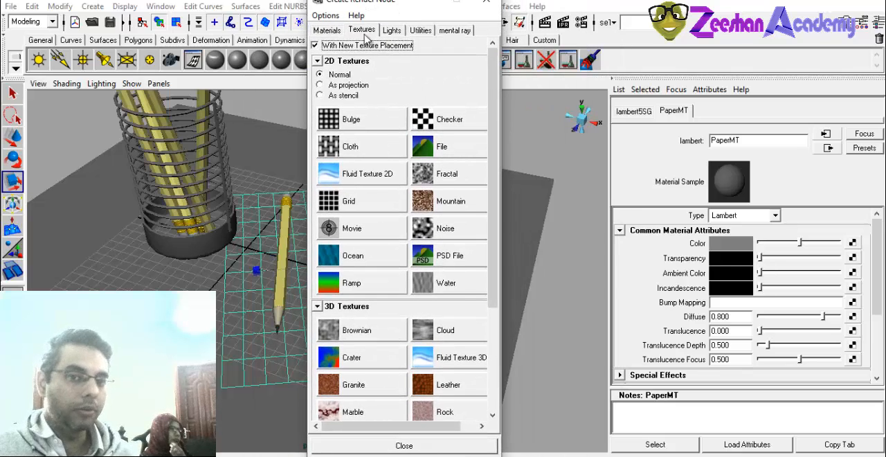
drag(359, 3, 428, 0)
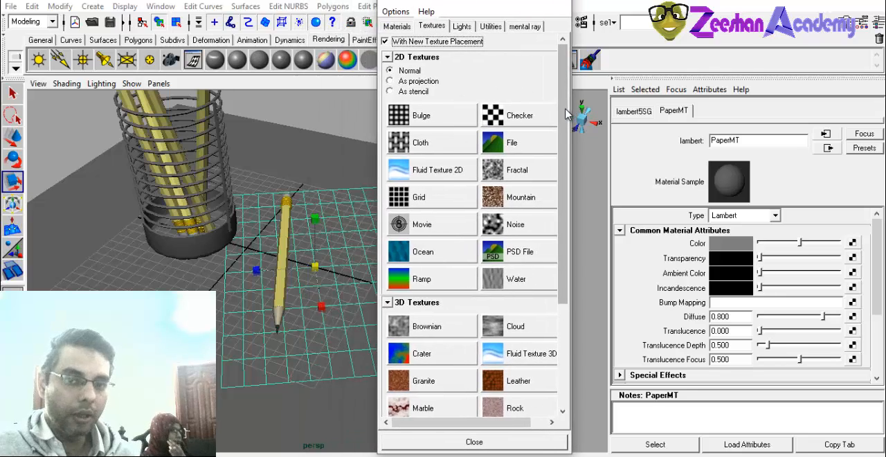
scroll(562, 124, down, 5)
scroll(542, 207, up, 3)
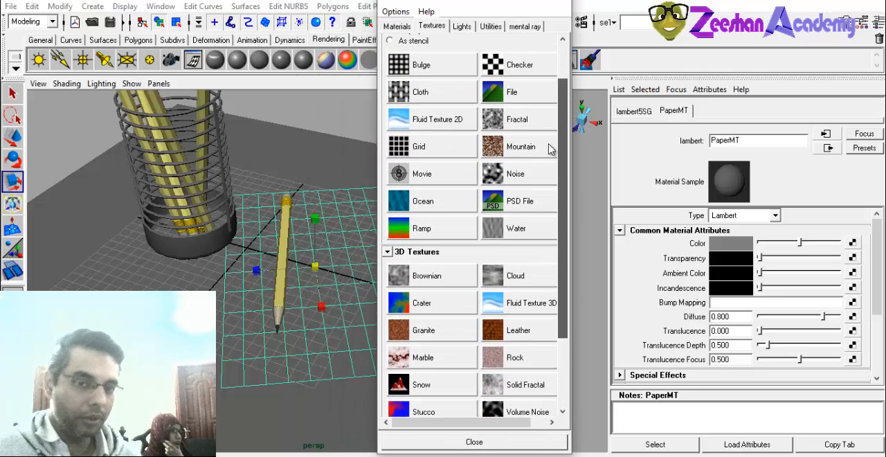
scroll(548, 149, up, 3)
click(508, 113)
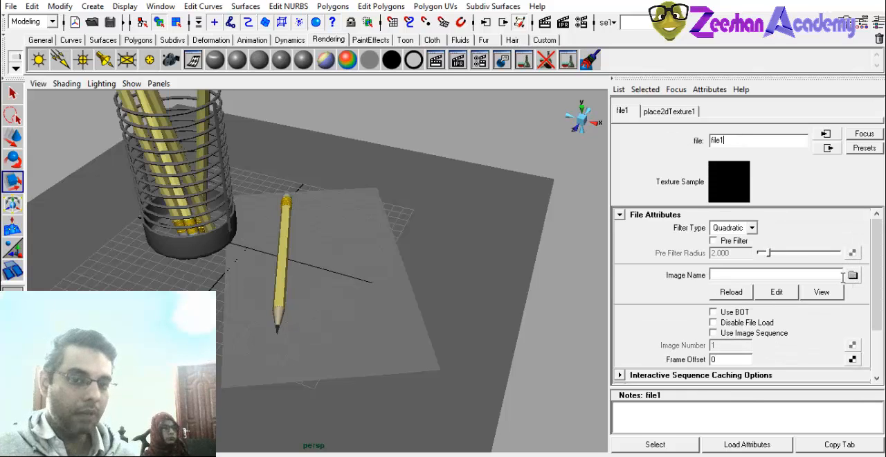
Browse for the file texture's image in the Maya Data folder inside the E folder.
click(851, 275)
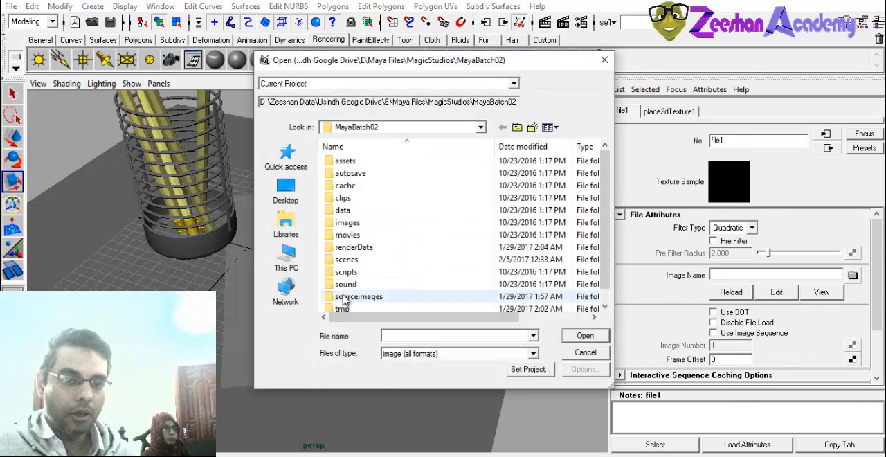
click(517, 127)
click(516, 126)
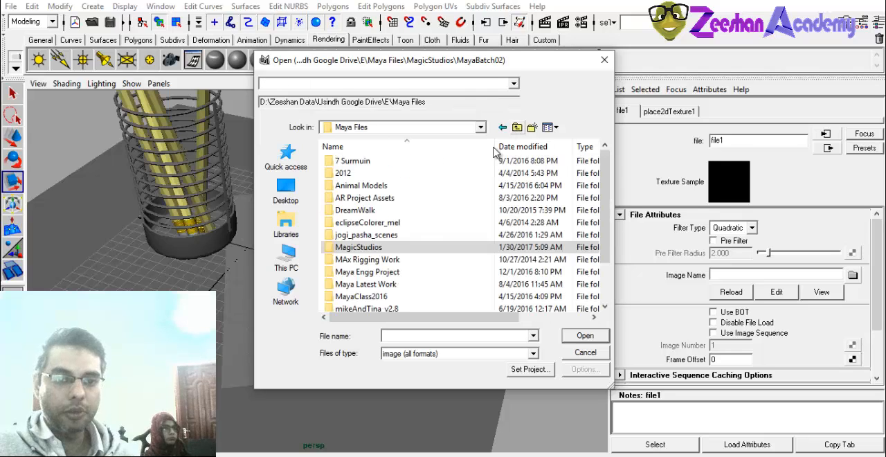
click(517, 127)
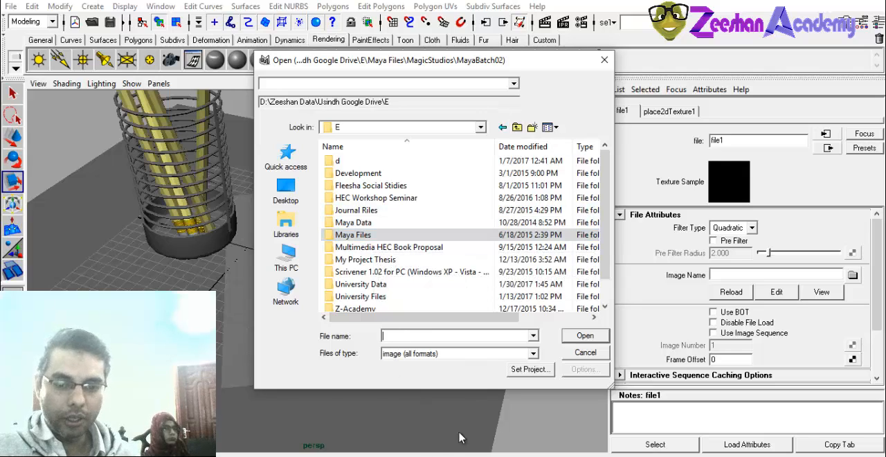
double_click(363, 222)
scroll(379, 263, down, 6)
scroll(366, 291, up, 2)
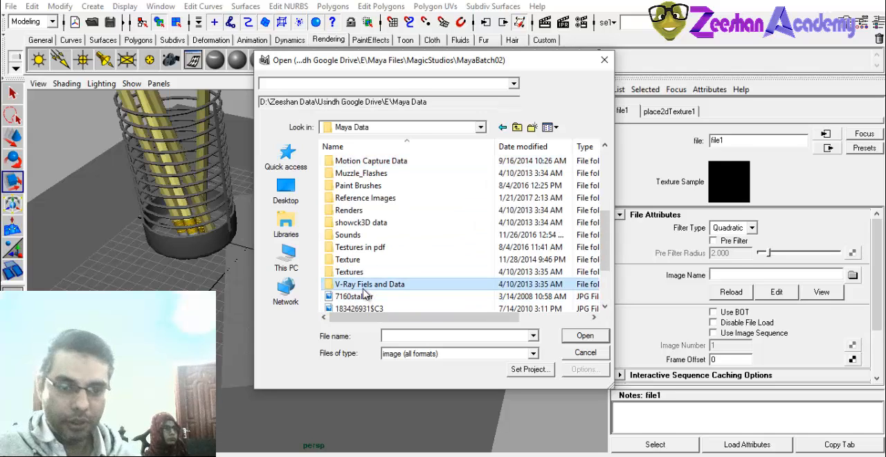
Show the folder contents as large icons and load the image 7160stalker as the paper's texture.
click(360, 308)
scroll(370, 311, down, 1)
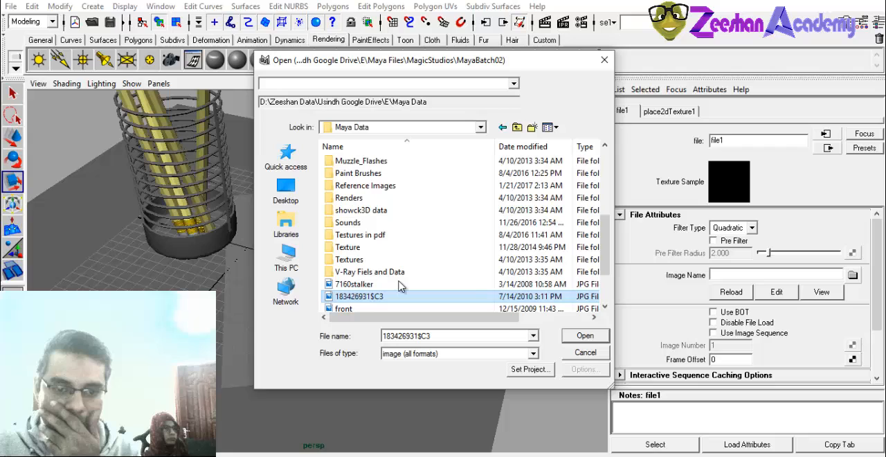
click(551, 127)
click(571, 144)
click(551, 126)
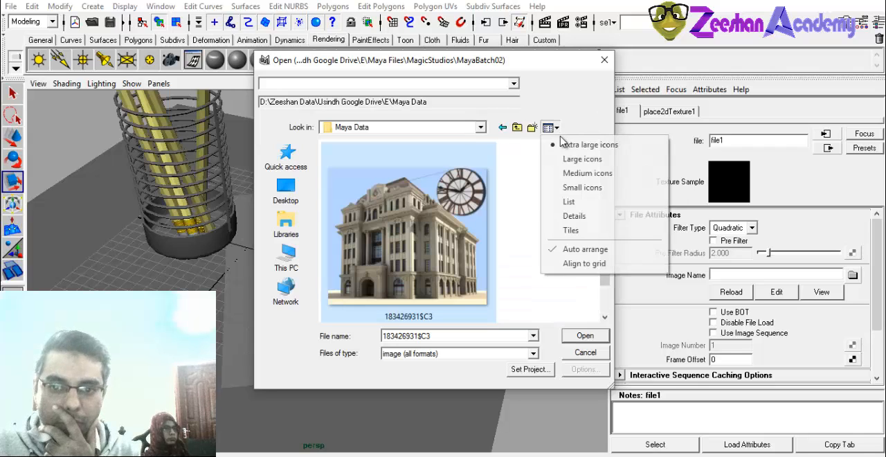
click(571, 159)
drag(599, 311, 612, 257)
click(573, 276)
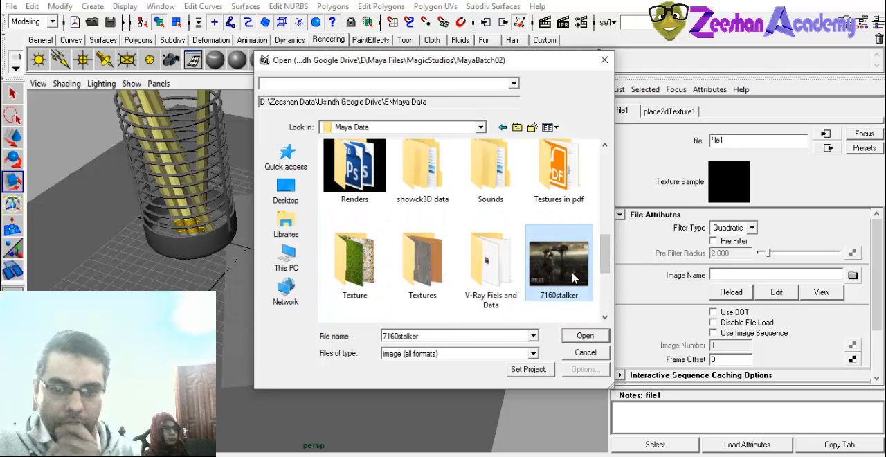
click(586, 337)
Switch the viewport to textured shading and select the ground slab.
mouse_move(325, 303)
alt+mouse_down()
mouse_move(344, 307)
mouse_move(339, 290)
mouse_move(313, 317)
mouse_move(334, 303)
alt+mouse_up()
key(6)
click(313, 316)
key(e)
key(w)
click(280, 285)
mouse_move(281, 306)
alt+mouse_down()
mouse_move(284, 289)
mouse_move(296, 322)
mouse_move(346, 358)
mouse_move(391, 344)
mouse_move(284, 335)
mouse_move(197, 277)
alt+mouse_up()
click(296, 321)
click(274, 336)
alt+drag(494, 161, 281, 203)
alt+right_drag(224, 278, 338, 292)
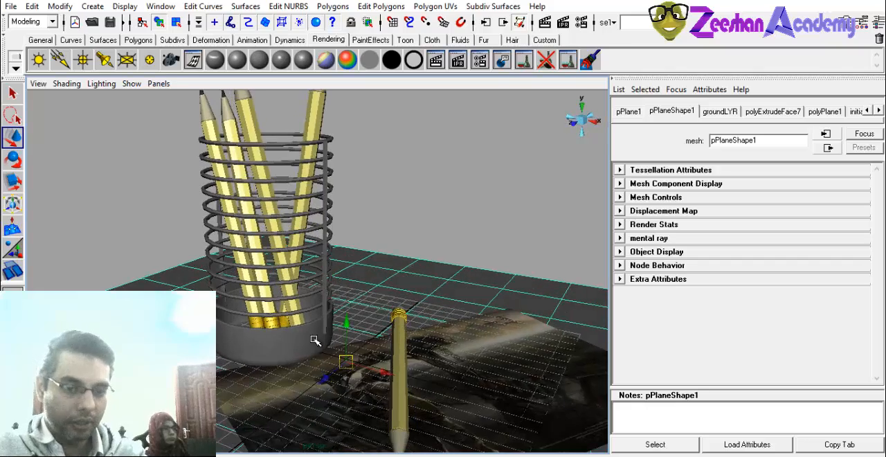
Turn off the reference display of PenHolder_LYR and select the whole PenHolder_GRP group.
alt+drag(317, 336, 223, 298)
key(ctrl+a)
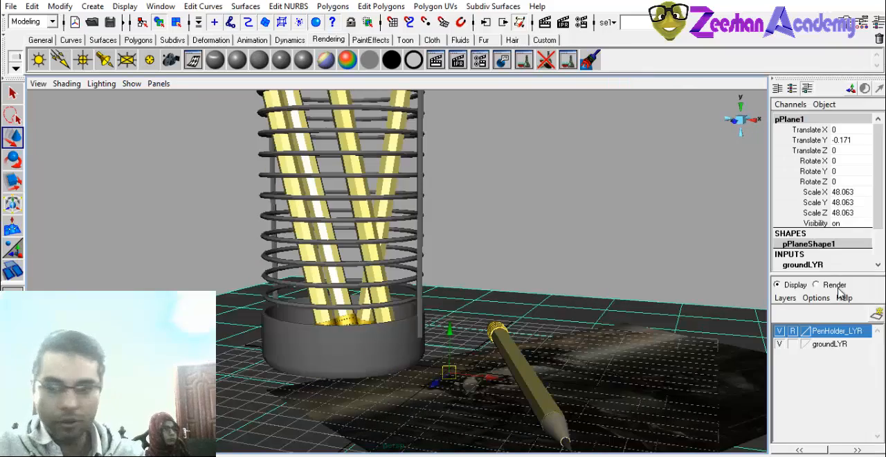
click(779, 331)
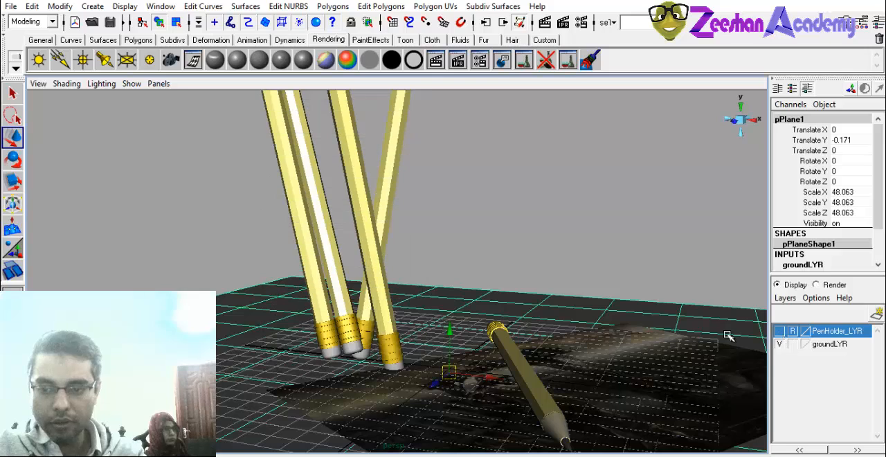
click(779, 330)
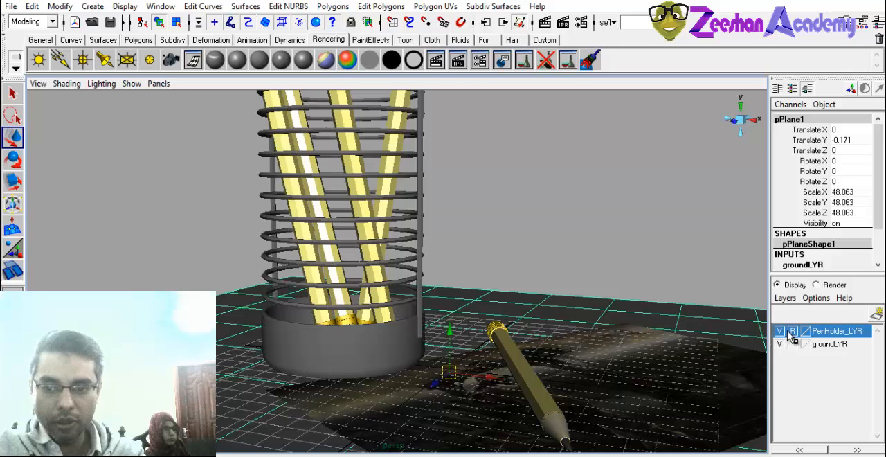
click(402, 238)
key(Up)
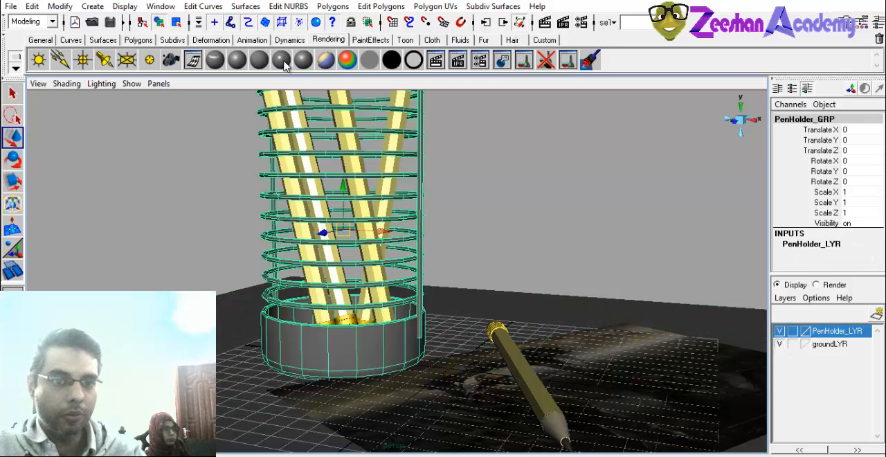
Assign a new Blinn material named HolderMT to the pencil holder group.
click(236, 60)
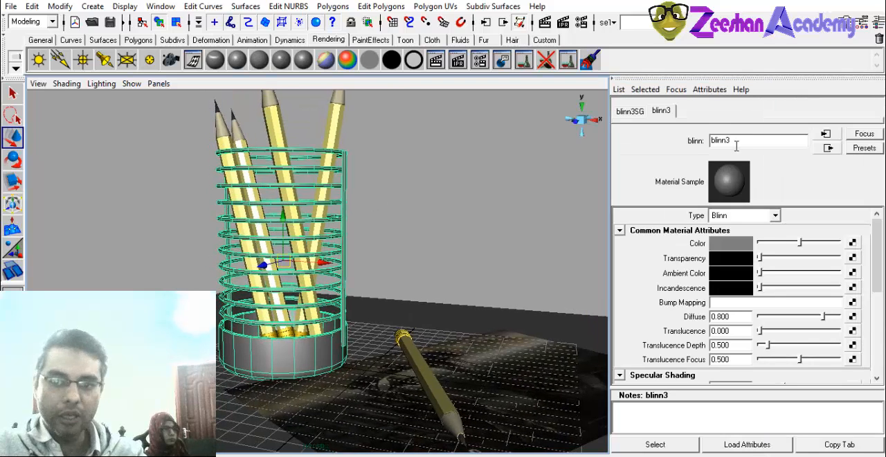
double_click(735, 142)
text(P)
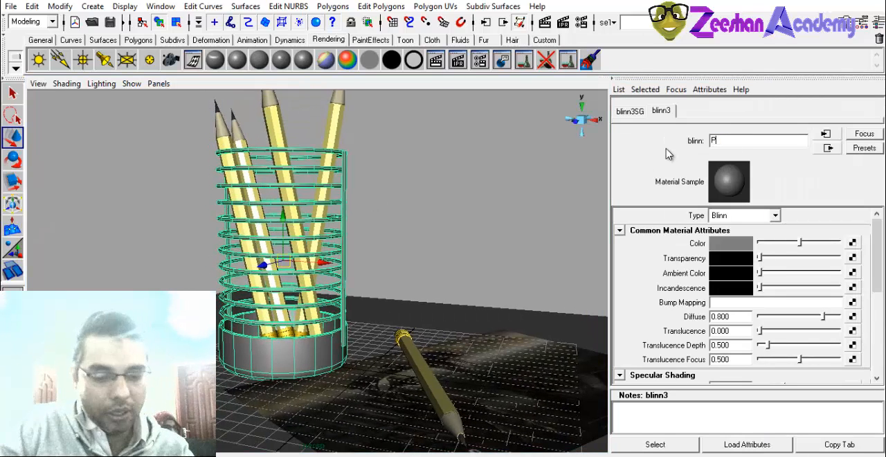
text(olderMT)
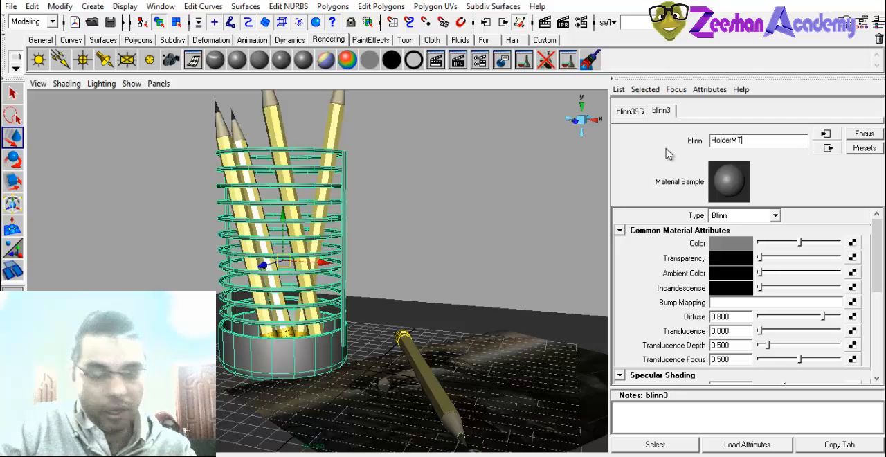
key(Return)
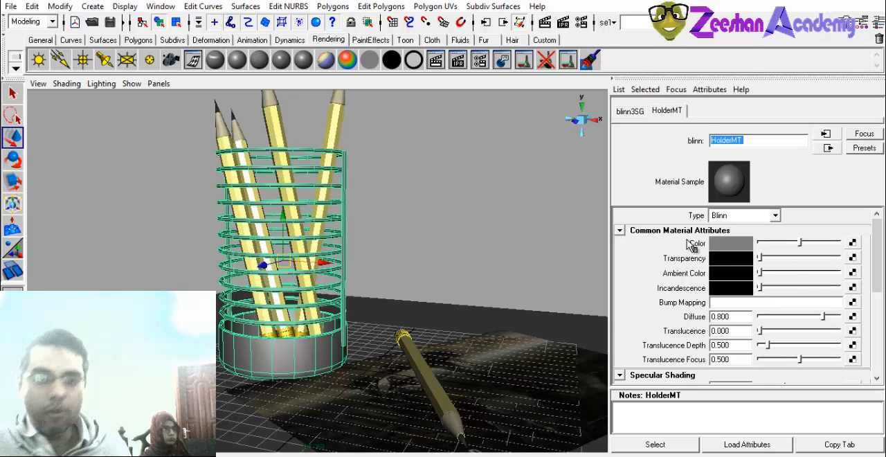
Darken the HolderMT color to near black, raise its ambient color slightly to dark gray, and deselect the holder.
click(730, 246)
drag(186, 204, 191, 220)
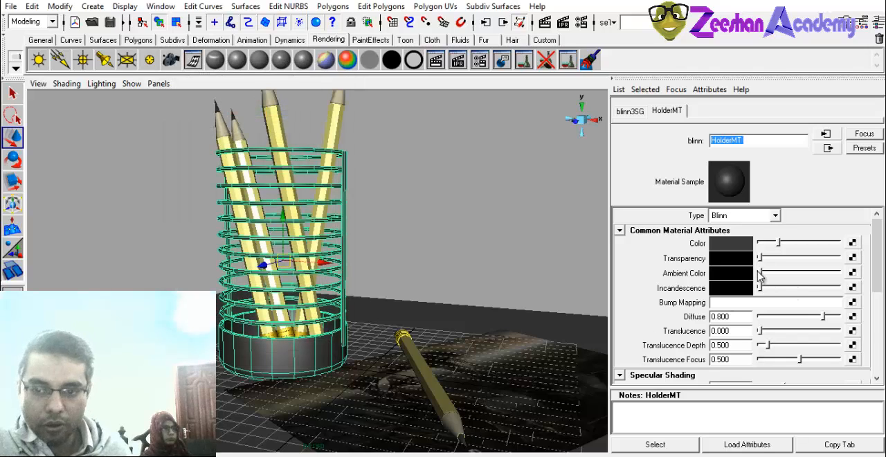
drag(759, 272, 774, 273)
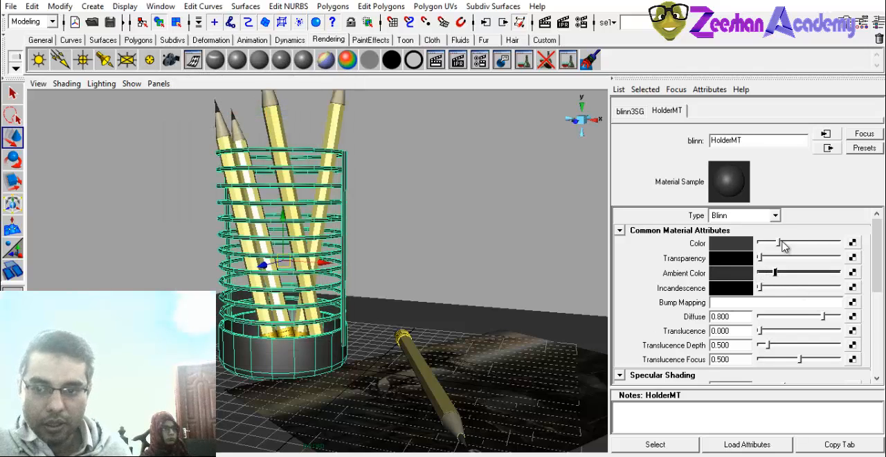
drag(780, 242, 768, 243)
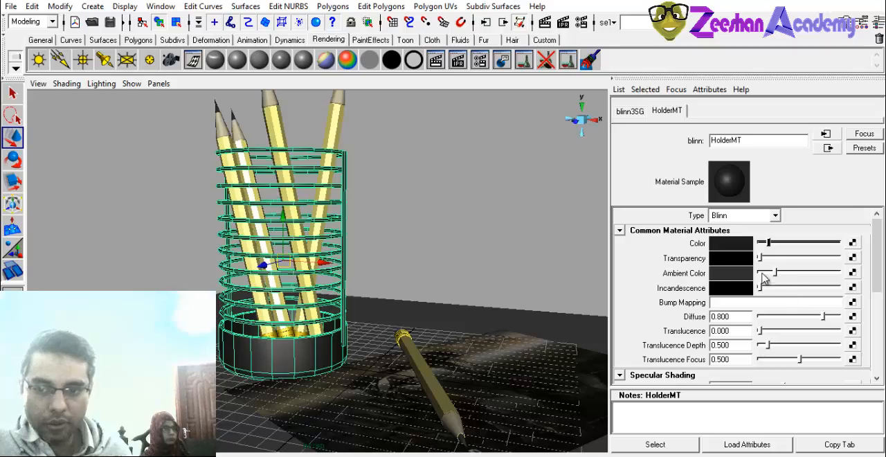
mouse_move(236, 336)
alt+mouse_down()
mouse_move(455, 249)
mouse_move(209, 255)
mouse_move(439, 253)
alt+mouse_up()
click(453, 248)
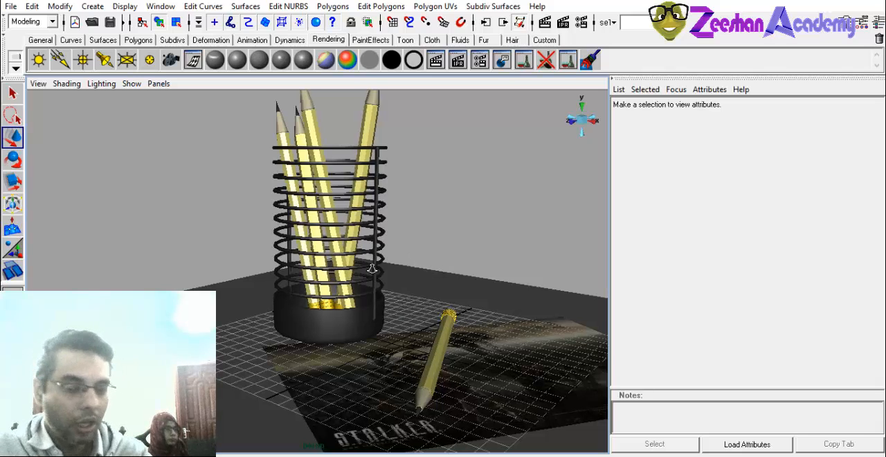
Scale the ground slab up uniformly so it extends much farther around the holder and paper.
alt+right_drag(372, 268, 325, 231)
alt+drag(347, 347, 339, 354)
alt+right_drag(339, 355, 255, 342)
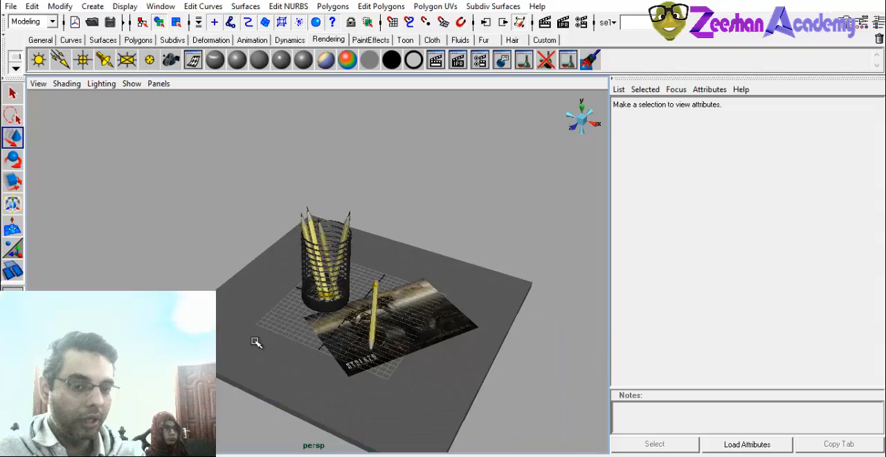
alt+drag(256, 341, 291, 321)
click(229, 329)
alt+right_drag(290, 321, 408, 321)
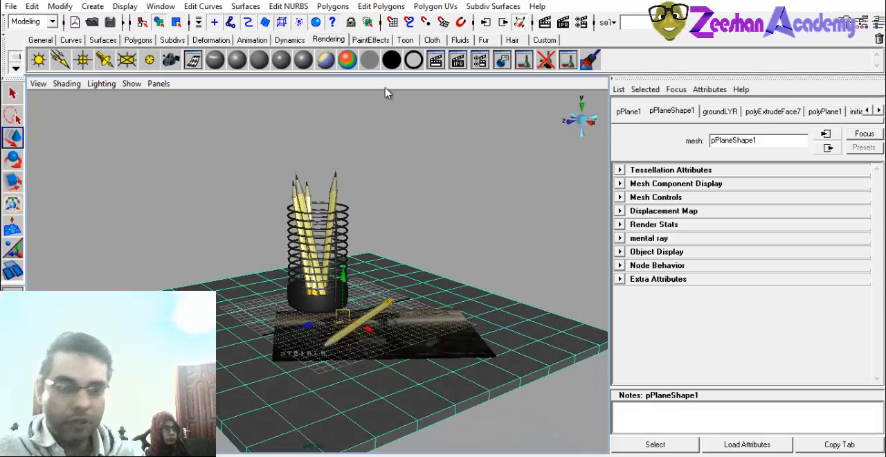
key(r)
drag(343, 316, 626, 333)
alt+drag(332, 333, 433, 332)
key(w)
alt+right_drag(433, 332, 305, 322)
mouse_move(305, 321)
alt+mouse_down()
mouse_move(286, 298)
mouse_move(257, 288)
mouse_move(256, 301)
mouse_move(469, 309)
alt+mouse_up()
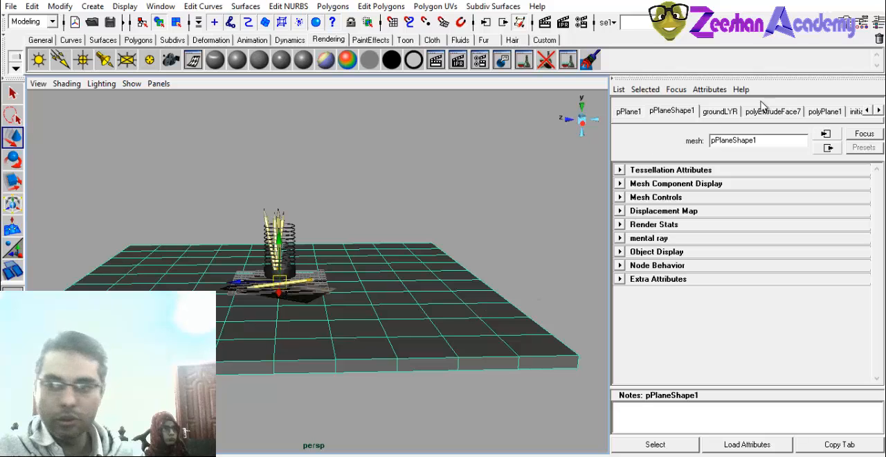
mouse_move(442, 277)
alt+mouse_down()
mouse_move(395, 283)
mouse_move(392, 318)
mouse_move(385, 290)
alt+mouse_up()
right_click(358, 263)
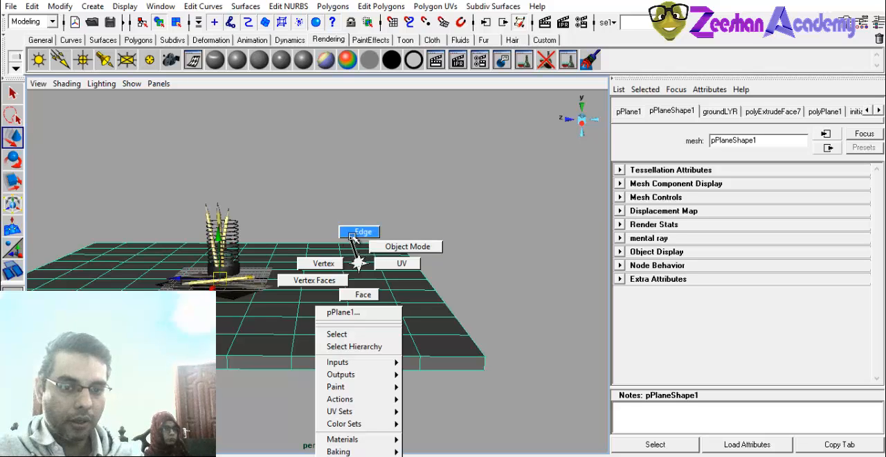
click(359, 233)
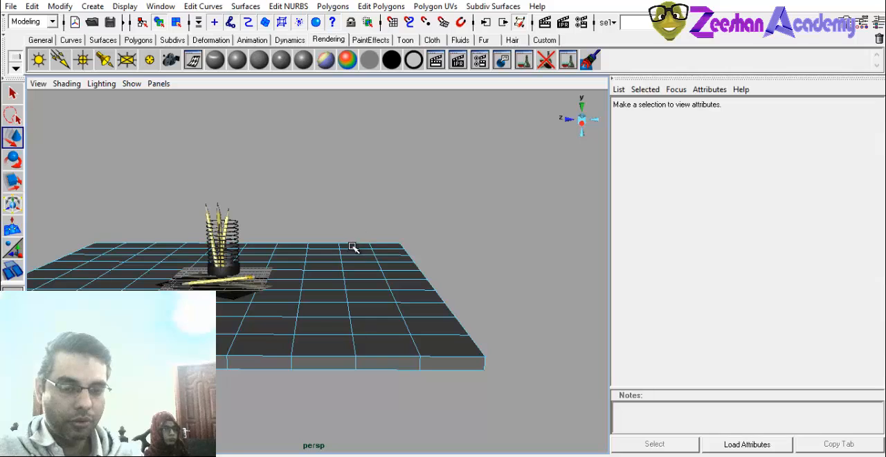
mouse_move(346, 261)
right_down()
mouse_move(336, 277)
mouse_move(351, 260)
mouse_move(346, 249)
right_up()
click(358, 300)
Delete the thick ground slab under the pencil holder and paper.
alt+drag(358, 300, 430, 302)
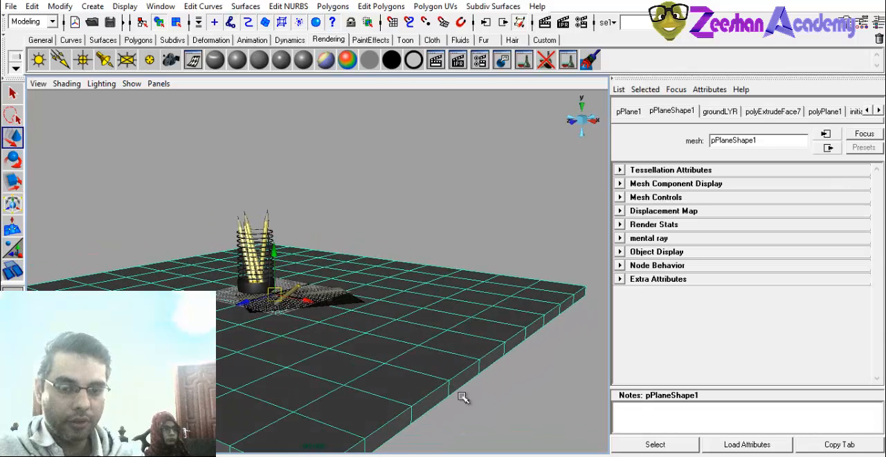
mouse_move(320, 363)
alt+mouse_down()
mouse_move(418, 381)
mouse_move(333, 352)
mouse_move(238, 340)
mouse_move(334, 336)
mouse_move(499, 297)
alt+mouse_up()
alt+right_drag(498, 297, 388, 326)
alt+drag(387, 326, 333, 325)
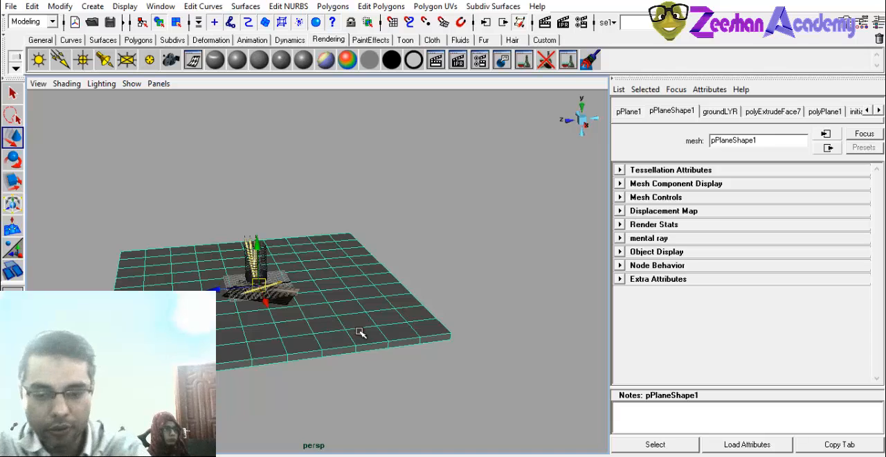
key(Delete)
Create a new polygon plane as the ground and scale it up uniformly well beyond the holder and paper.
click(166, 41)
click(139, 42)
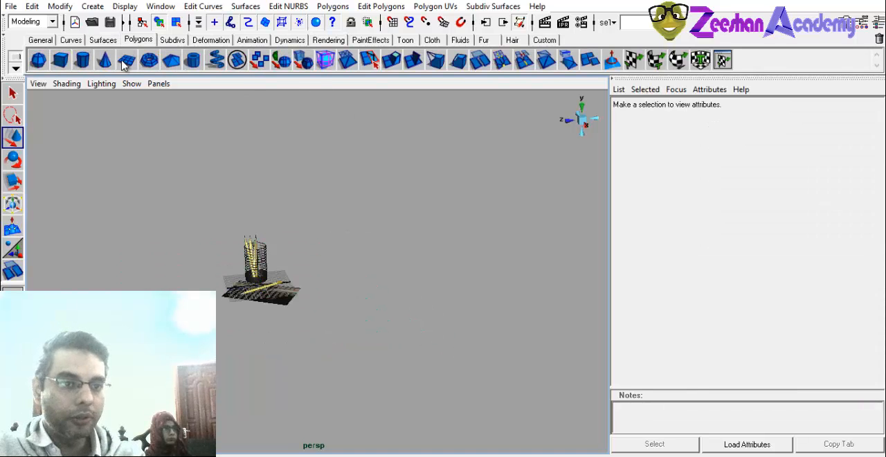
click(122, 60)
key(r)
alt+drag(240, 293, 762, 327)
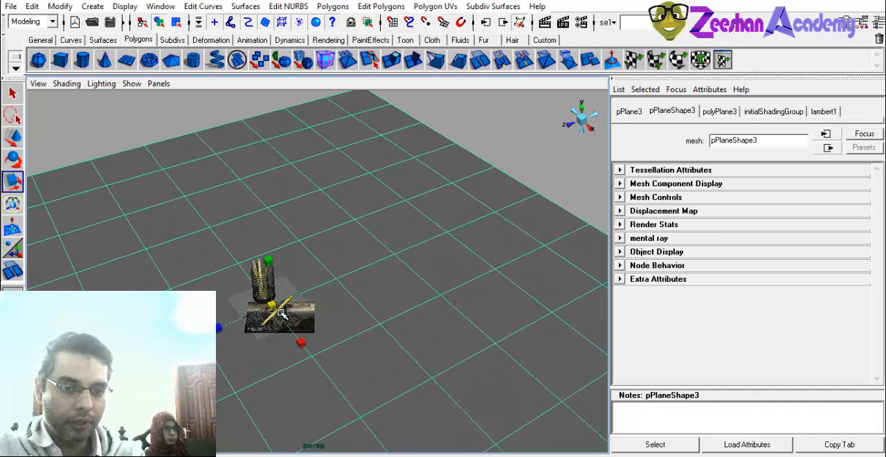
alt+right_drag(387, 325, 239, 328)
alt+drag(239, 329, 159, 297)
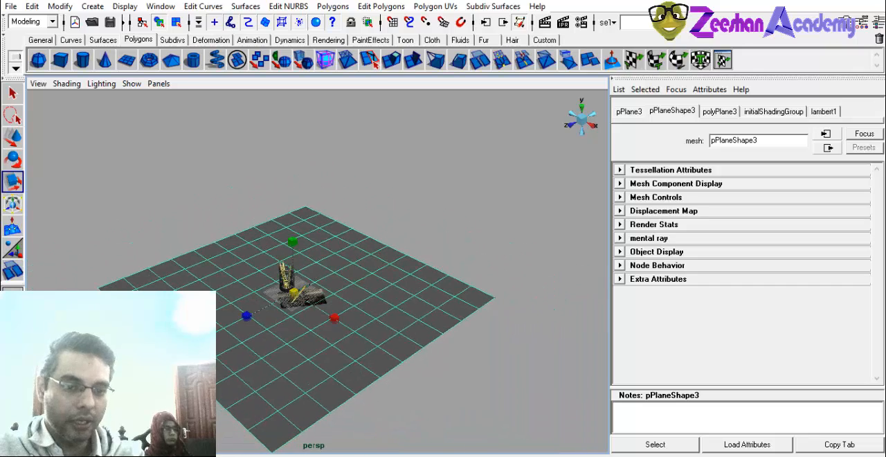
Extrude the ground plane's far edge straight up about 84 units to form a backdrop wall.
alt+drag(322, 306, 258, 292)
key(w)
alt+drag(442, 272, 408, 233)
right_click(414, 261)
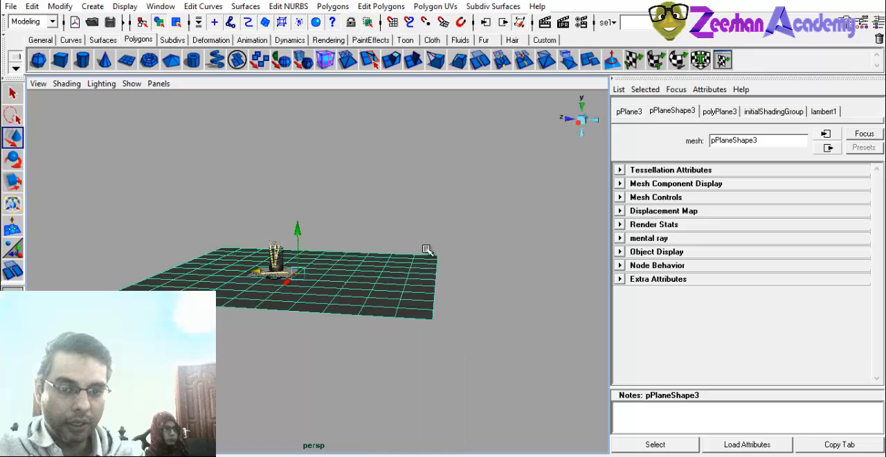
click(439, 283)
alt+drag(439, 283, 424, 379)
alt+middle_drag(425, 377, 395, 367)
alt+right_drag(394, 367, 466, 381)
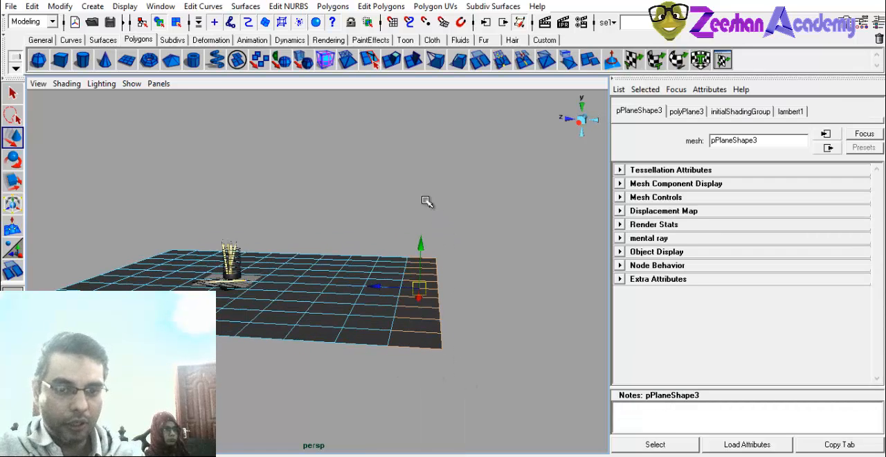
drag(425, 200, 407, 401)
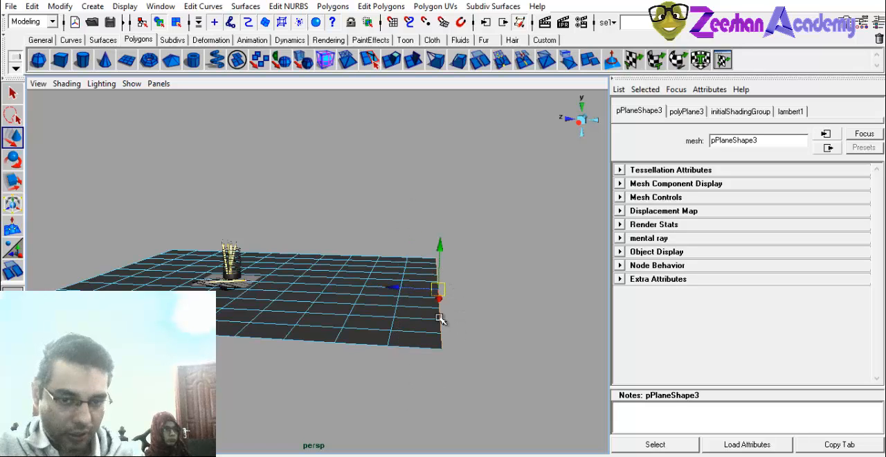
click(374, 7)
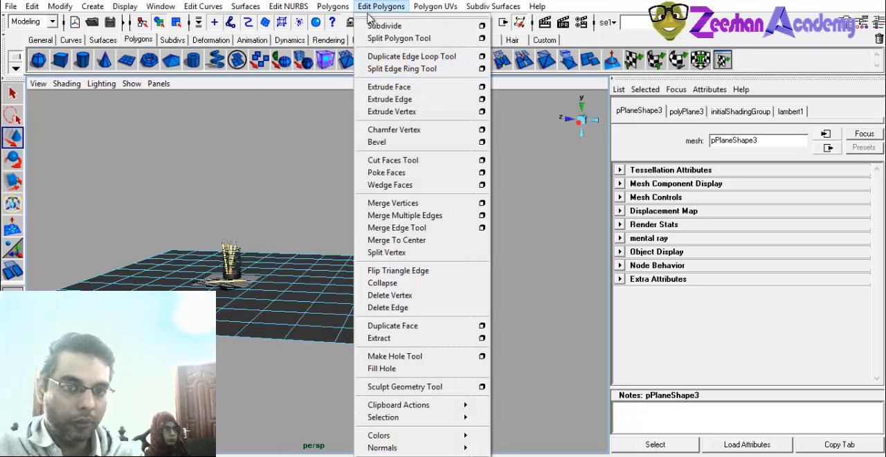
click(404, 101)
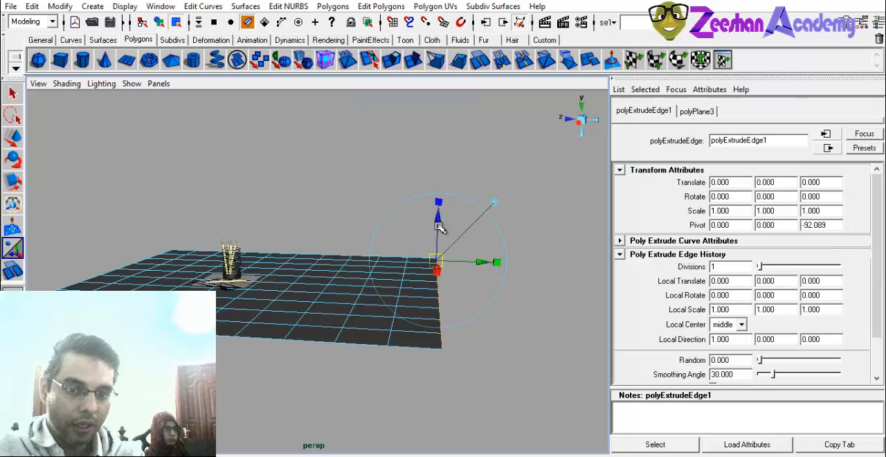
drag(451, 195, 476, 92)
Bevel the full edge line where the ground plane meets the upright backdrop wall.
alt+drag(410, 296, 352, 298)
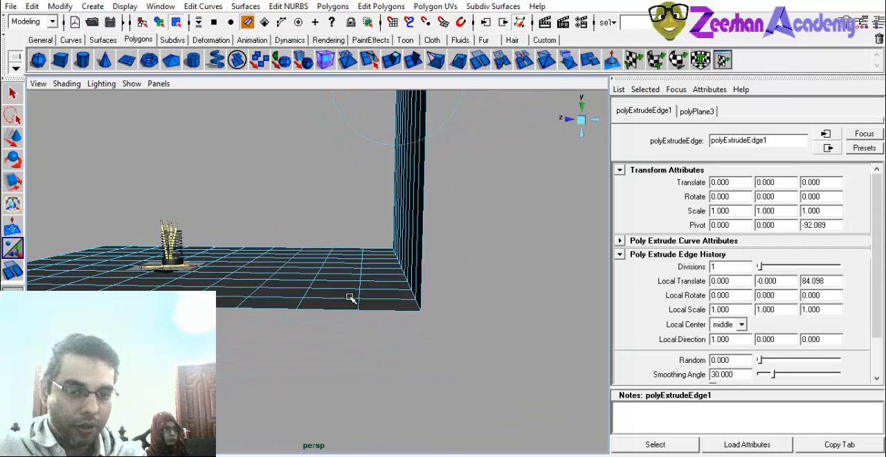
right_drag(353, 298, 357, 241)
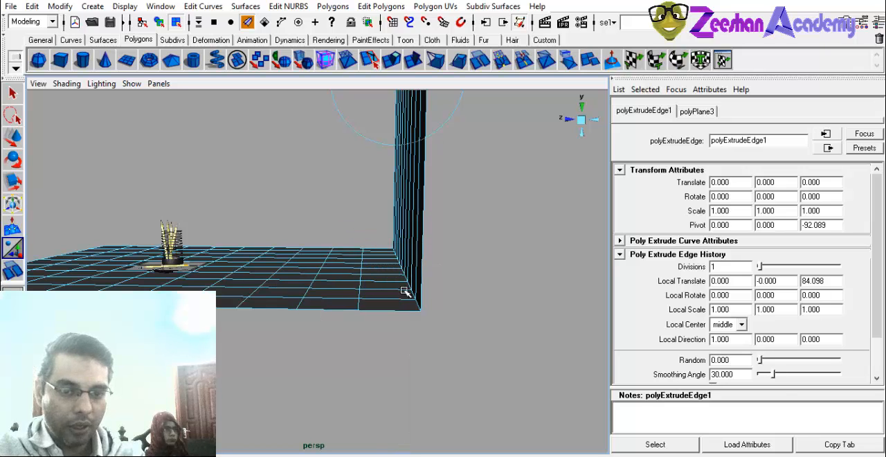
alt+drag(404, 291, 397, 267)
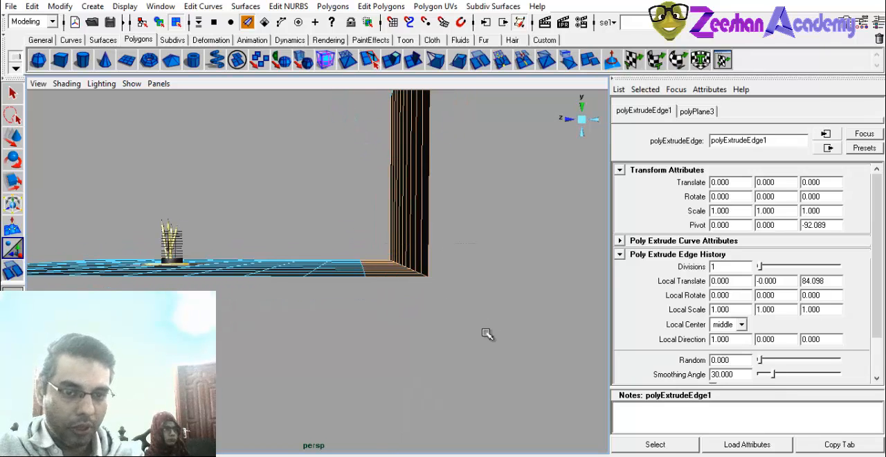
alt+drag(421, 322, 398, 252)
drag(338, 194, 498, 197)
alt+drag(432, 321, 367, 238)
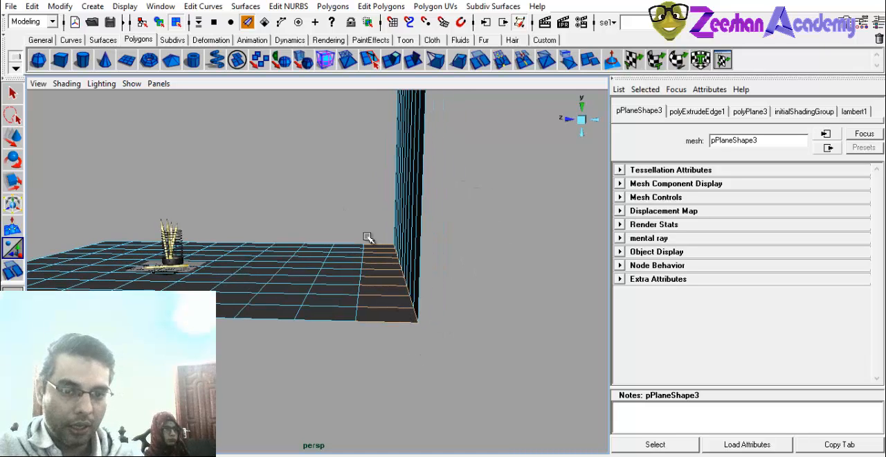
alt+drag(413, 387, 433, 352)
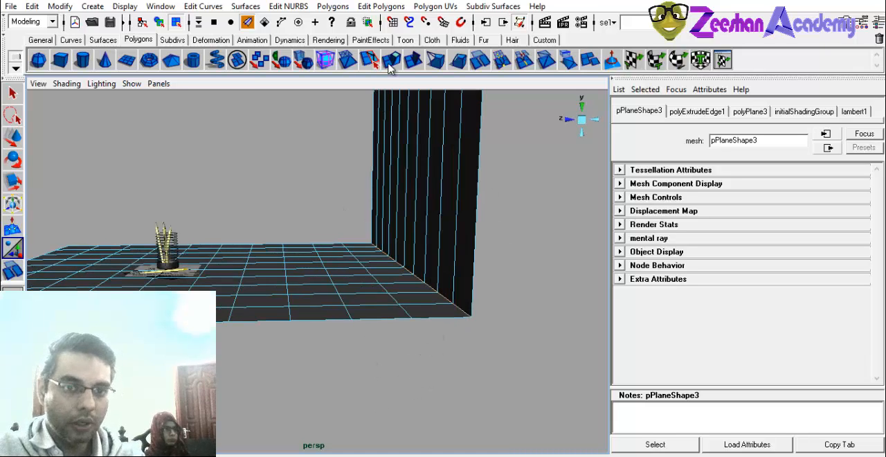
click(380, 7)
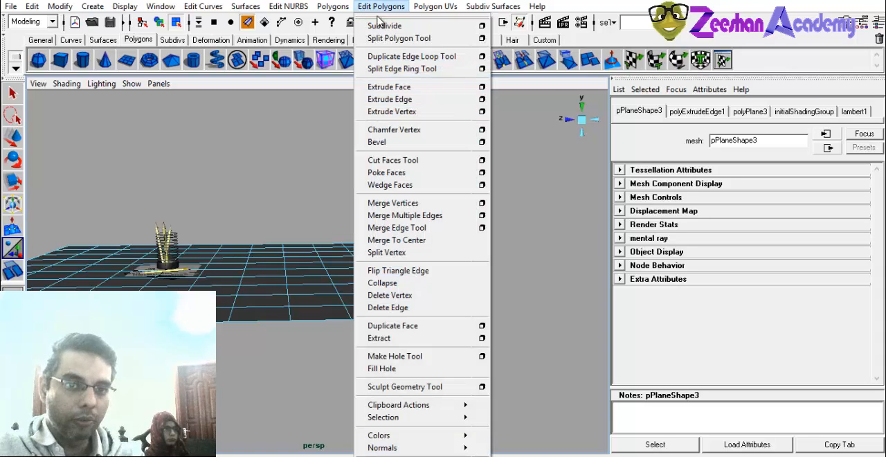
click(398, 143)
alt+drag(438, 253, 428, 246)
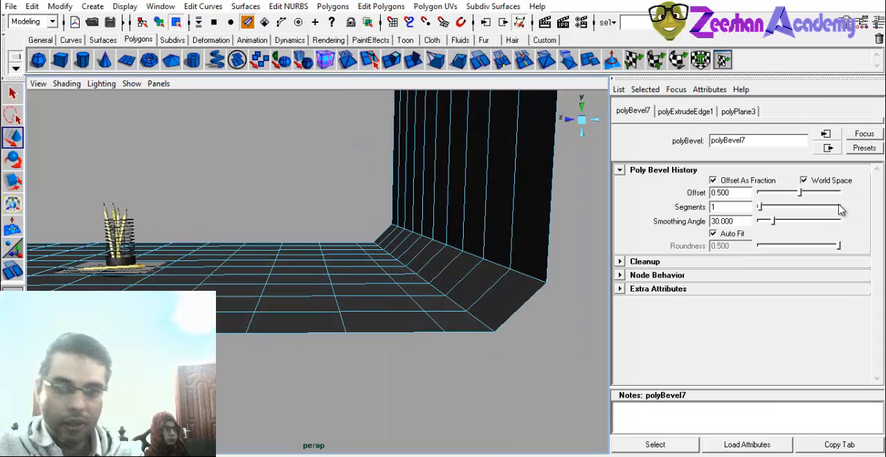
Set the backdrop corner bevel's offset to 0.87 and its segments to 7.
key(ctrl+a)
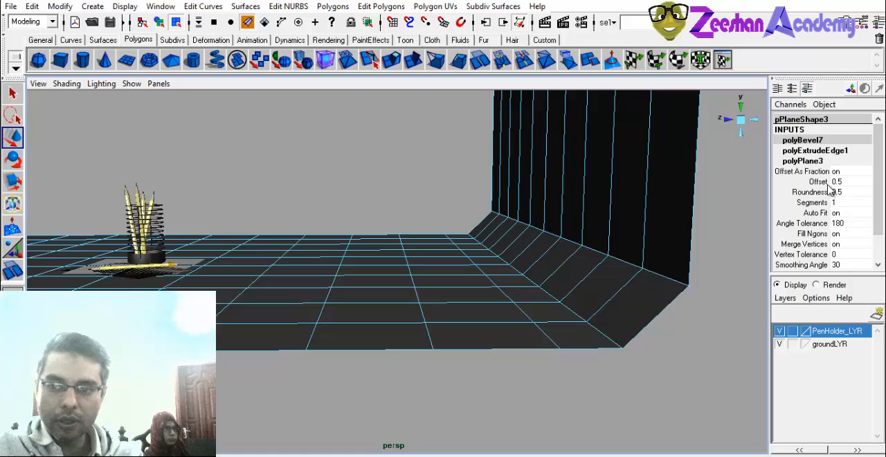
click(816, 182)
middle_drag(587, 264, 611, 266)
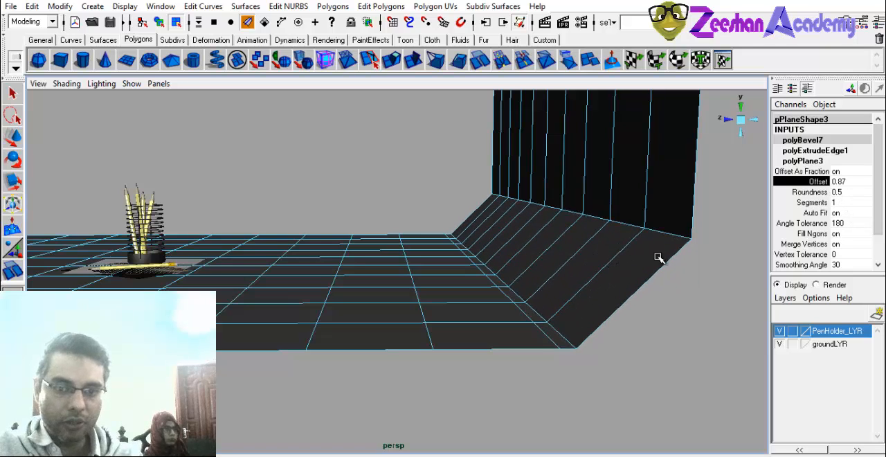
click(814, 202)
middle_drag(428, 312, 464, 315)
alt+drag(490, 283, 494, 311)
middle_drag(471, 308, 480, 304)
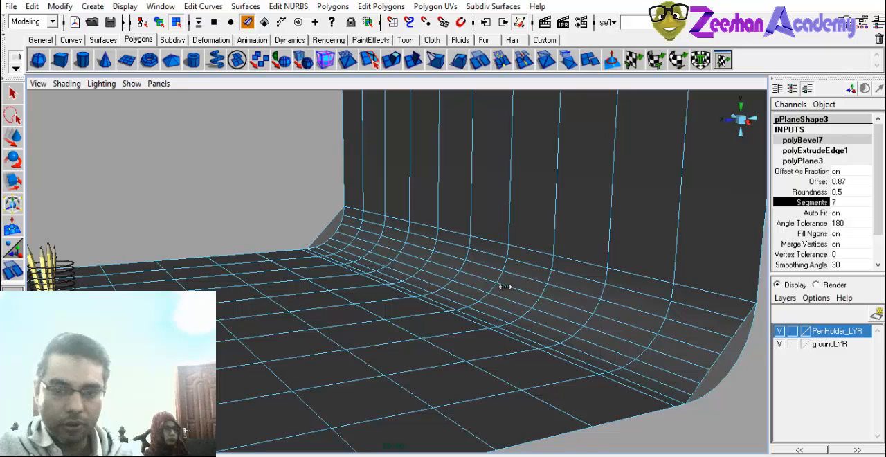
right_drag(509, 266, 546, 202)
Soften the normals of all edges on the curved ground and backdrop mesh.
alt+drag(524, 221, 431, 93)
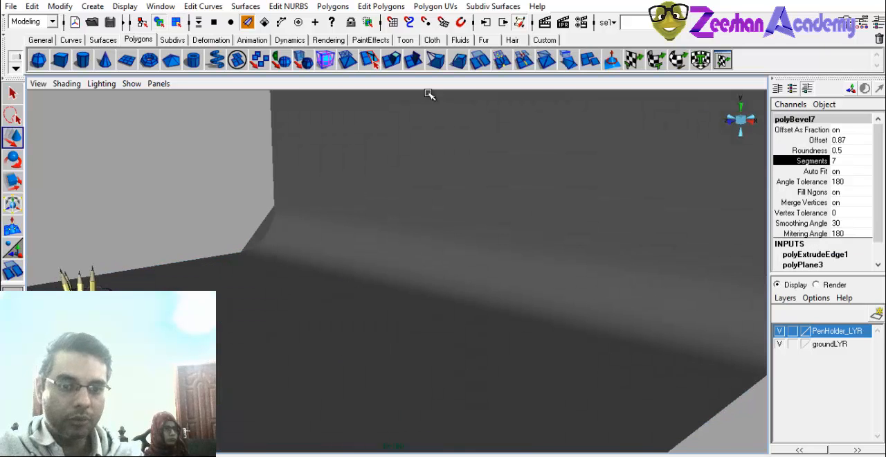
click(445, 228)
click(381, 6)
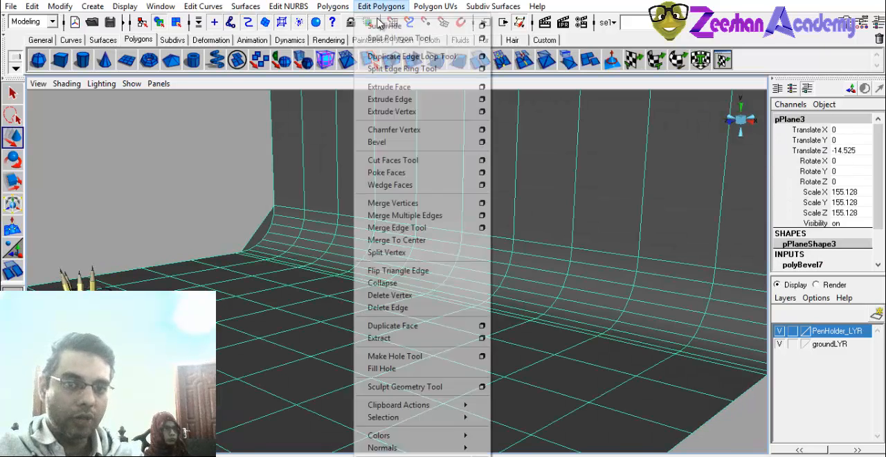
mouse_move(411, 447)
click(512, 447)
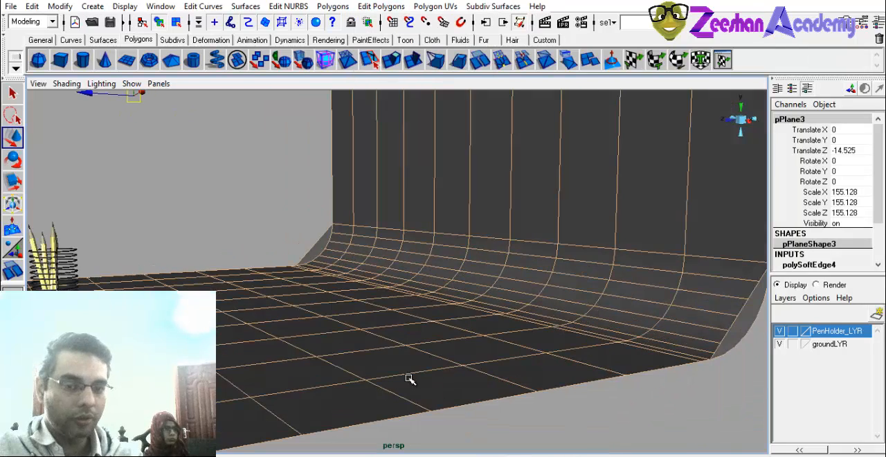
Widen the ground and backdrop mesh along X to a scale of about 340.
click(448, 308)
alt+drag(448, 308, 424, 278)
click(483, 286)
key(w)
drag(486, 318, 293, 372)
scroll(373, 338, up, 2)
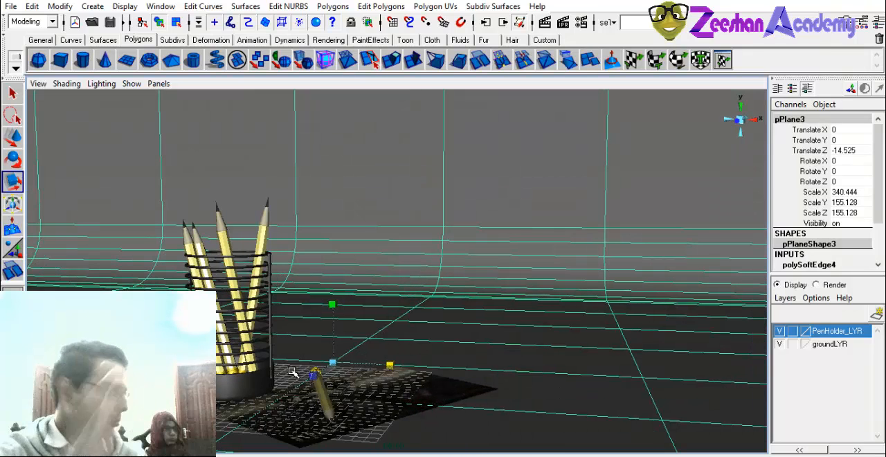
Stretch the ground and backdrop mesh along Z to a scale of about 255.
alt+right_drag(332, 354, 322, 333)
alt+drag(323, 334, 363, 271)
alt+right_drag(363, 271, 242, 263)
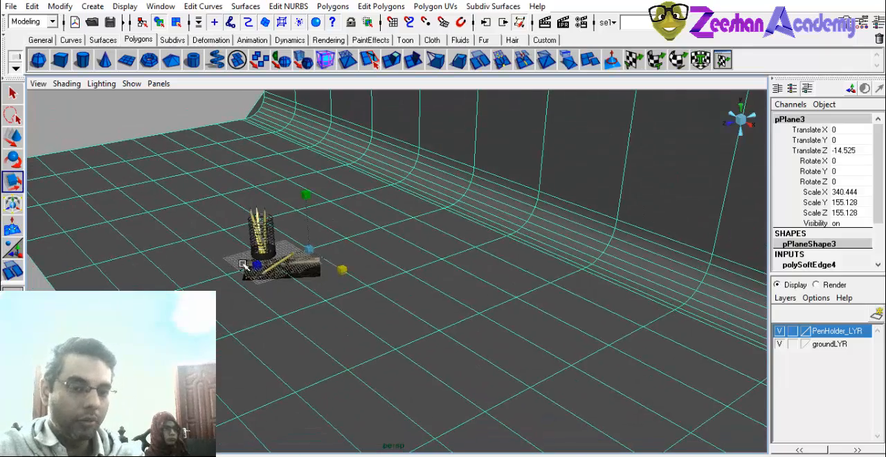
drag(255, 270, 298, 281)
alt+middle_drag(299, 282, 229, 275)
alt+right_drag(228, 275, 341, 321)
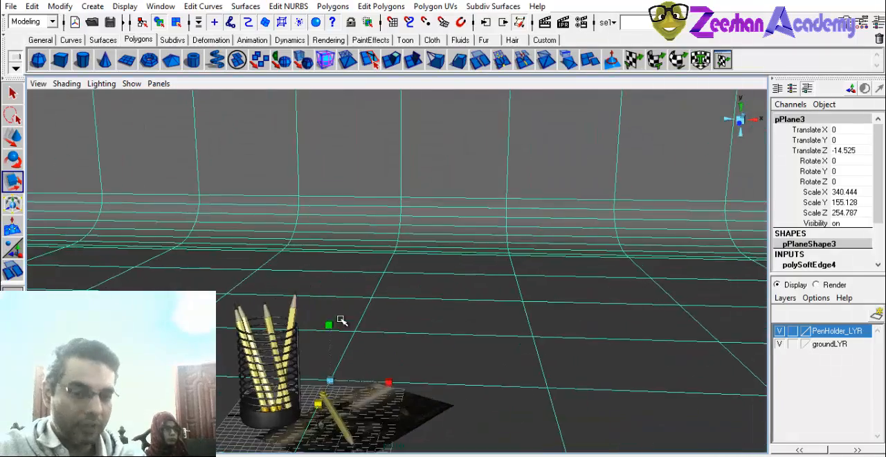
Frame the pencil holder and paper against the backdrop, render the view for inspection and close the render.
alt+middle_drag(350, 285, 385, 217)
alt+right_drag(305, 291, 381, 316)
alt+middle_drag(380, 316, 389, 267)
alt+drag(351, 300, 325, 312)
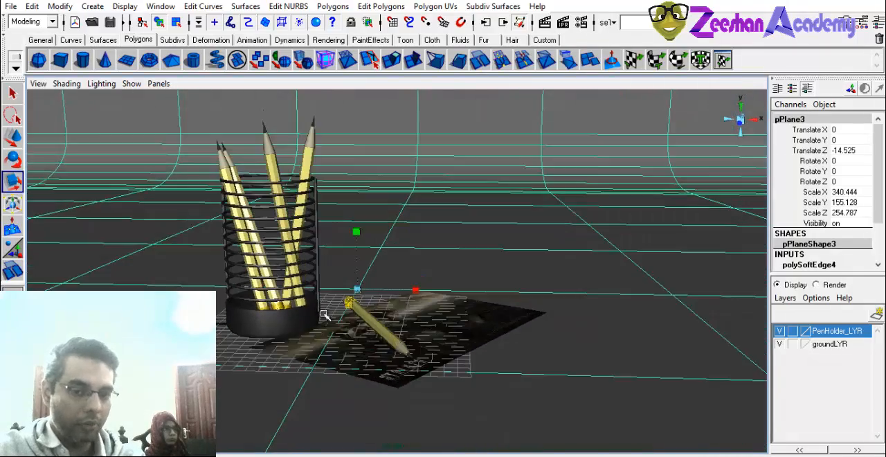
alt+right_drag(326, 312, 339, 310)
alt+middle_drag(339, 300, 350, 328)
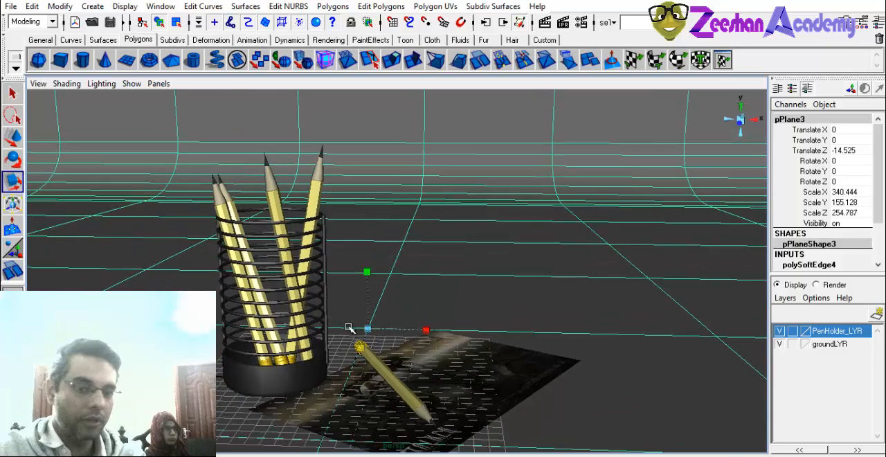
click(544, 22)
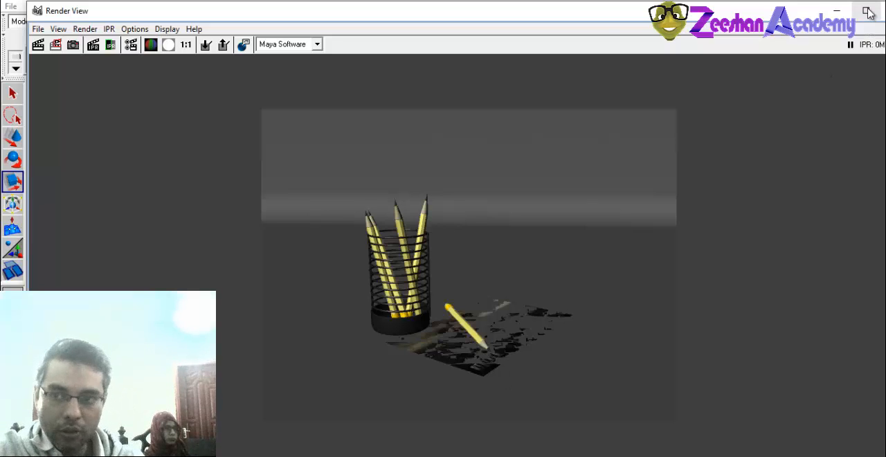
drag(598, 13, 291, 104)
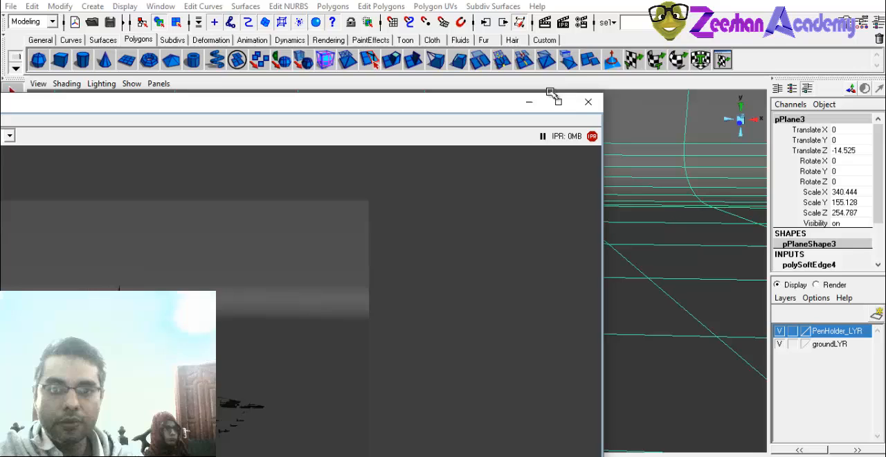
click(588, 102)
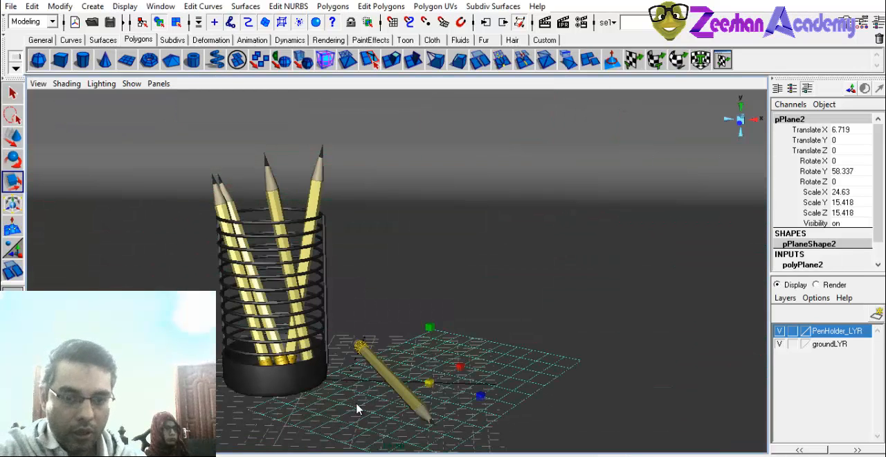
Raise the paper sheet slightly above the ground to a Y translation of about 0.16.
key(q)
key(w)
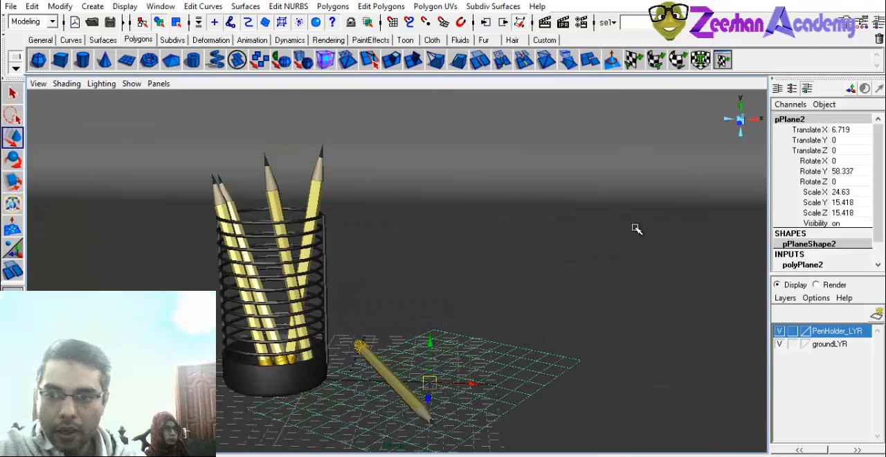
drag(430, 340, 429, 337)
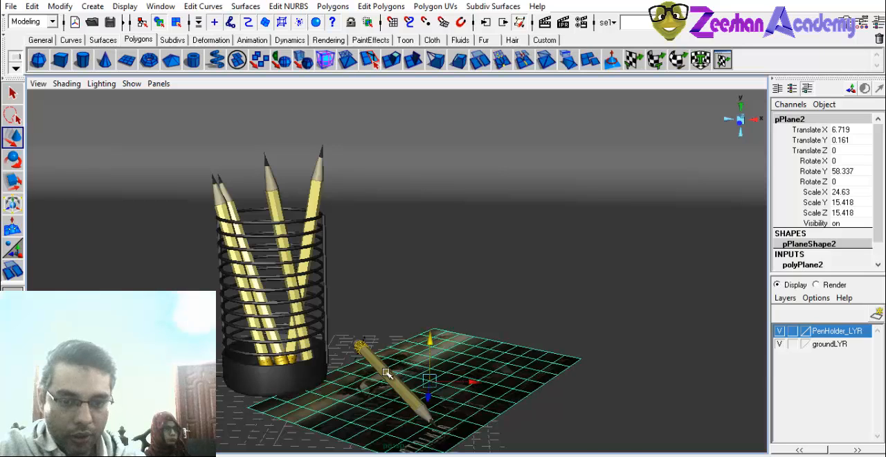
alt+drag(386, 373, 374, 339)
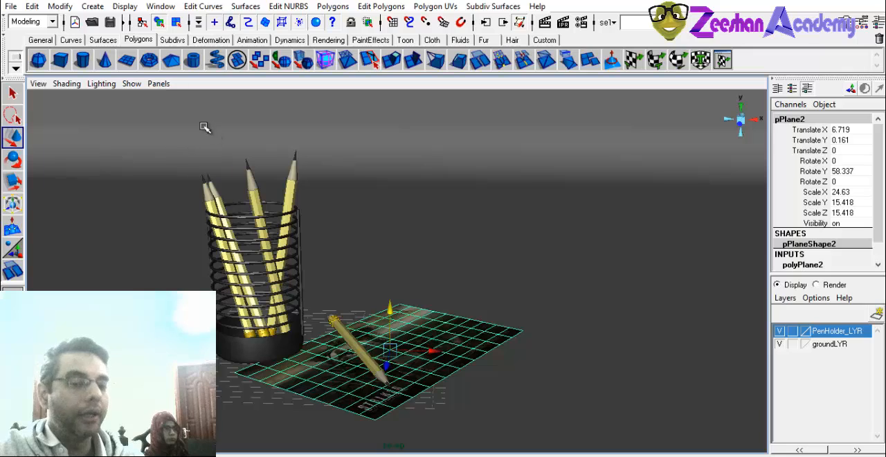
Create a spot light and raise it above the pencil holder to a Y translation of about 18.5.
click(316, 40)
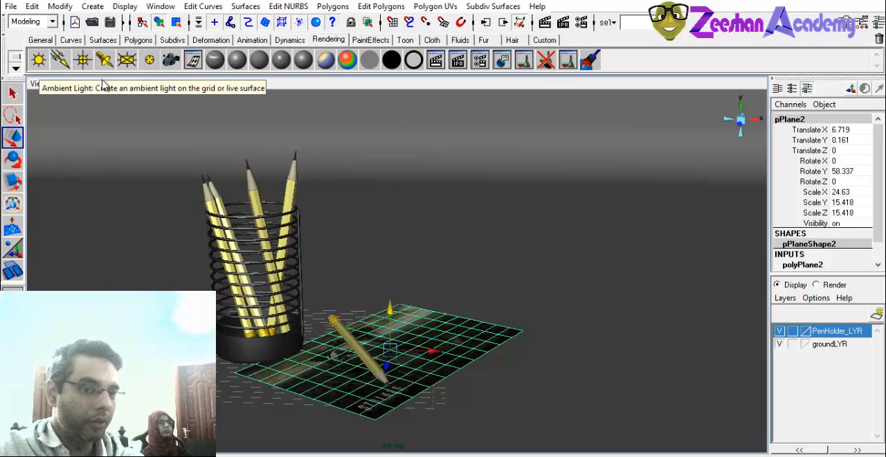
alt+middle_drag(328, 305, 347, 303)
alt+right_drag(347, 302, 367, 323)
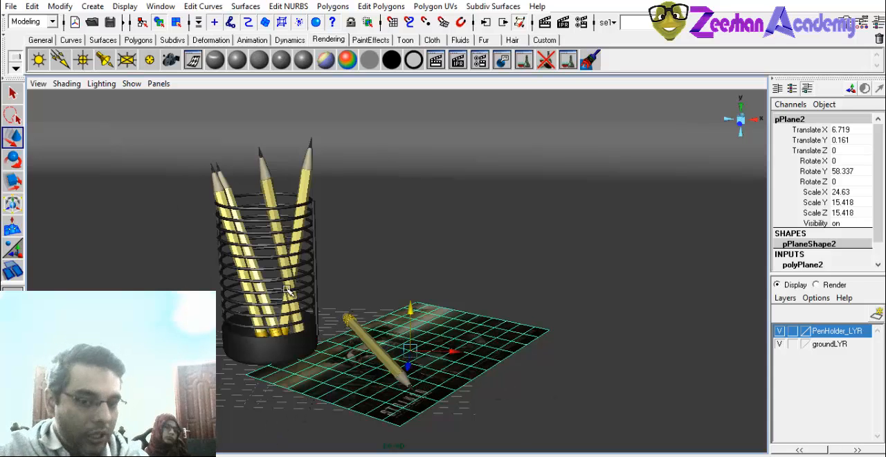
mouse_move(287, 290)
alt+mouse_down()
mouse_move(302, 281)
mouse_move(284, 291)
alt+mouse_up()
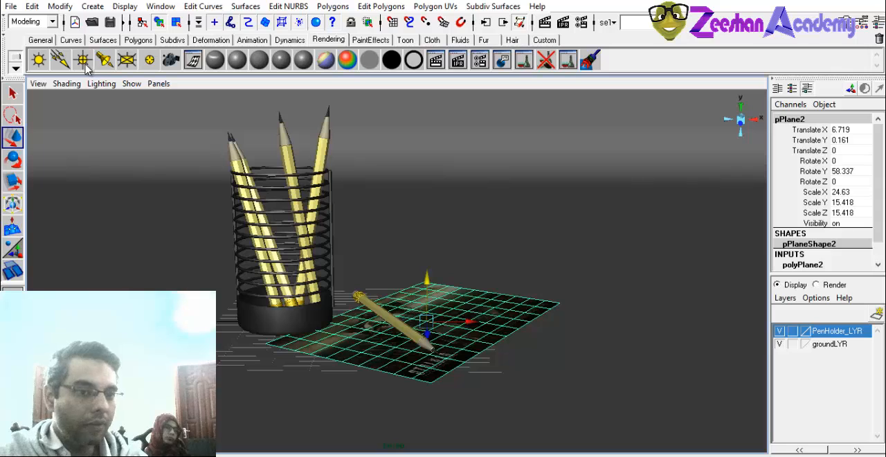
click(104, 60)
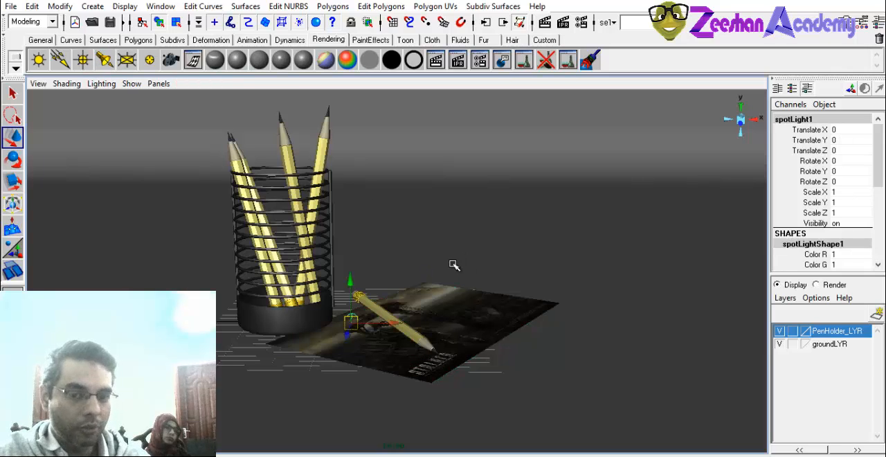
alt+drag(452, 263, 354, 86)
scroll(305, 209, down, 5)
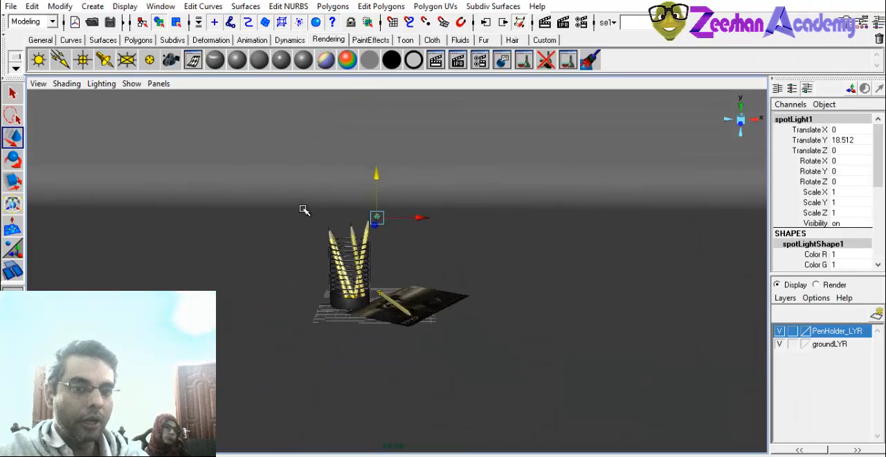
Place the spot light at about X 7.75, Z 40.03, scaled to 2.88 and tilted about -29° in X, and display scene lighting.
alt+drag(304, 210, 335, 224)
mouse_move(453, 264)
mouse_down()
mouse_move(495, 321)
mouse_move(522, 303)
mouse_move(553, 260)
mouse_move(535, 299)
mouse_move(563, 344)
mouse_move(560, 325)
mouse_move(615, 305)
mouse_up()
key(e)
key(r)
key(e)
key(w)
key(e)
key(w)
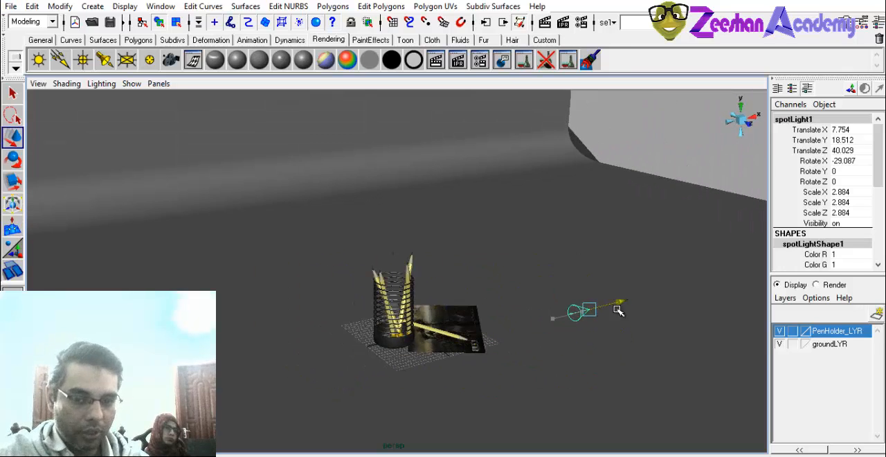
key(7)
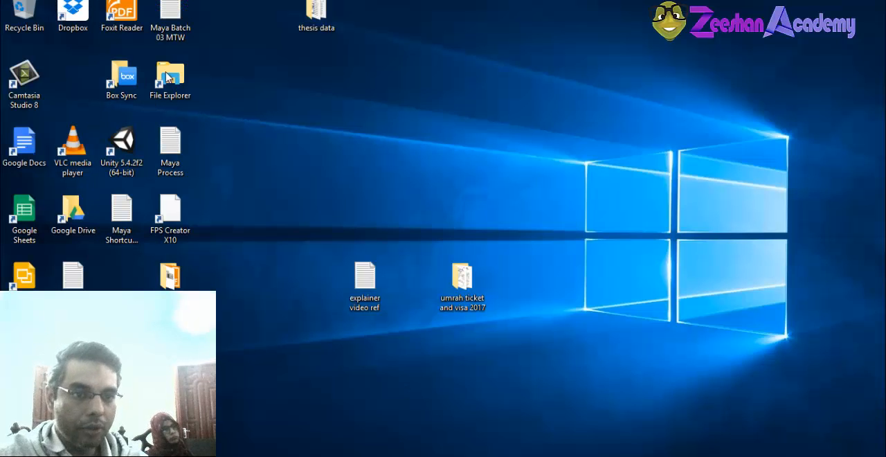
Switch to the desktop, open the Maya Shortcuts batcj 02 text file and add the line "7 = lights on or off" below Texture Mode.
double_click(122, 211)
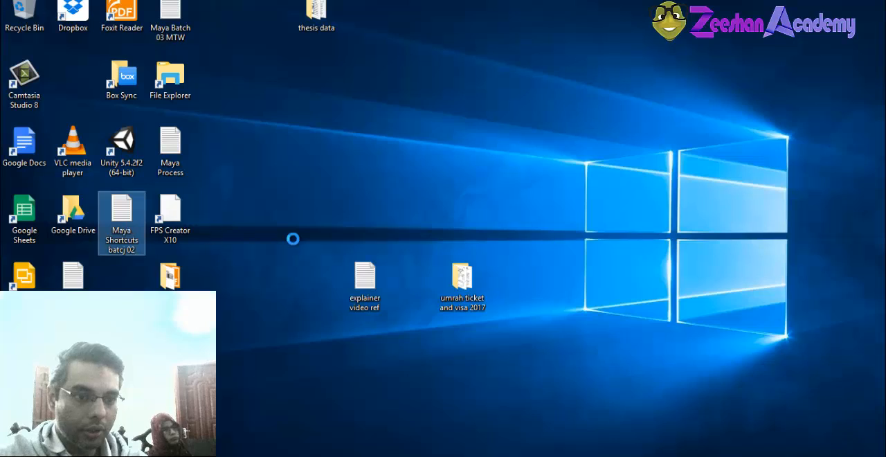
scroll(263, 291, down, 5)
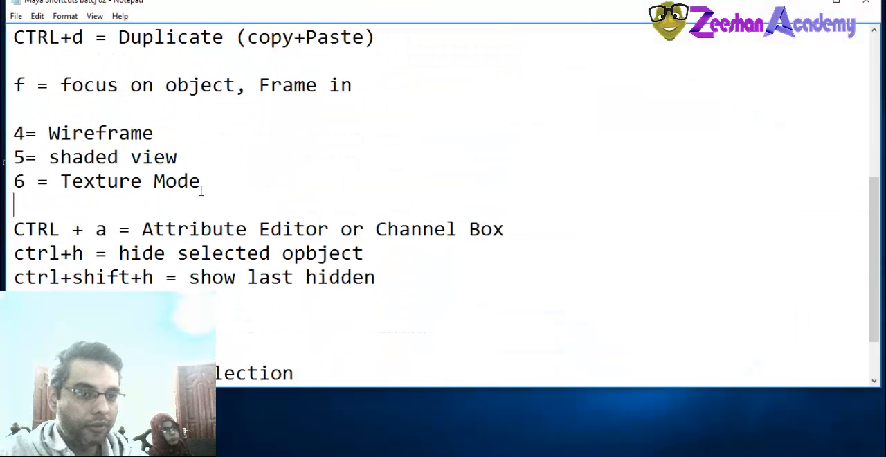
click(201, 187)
click(181, 206)
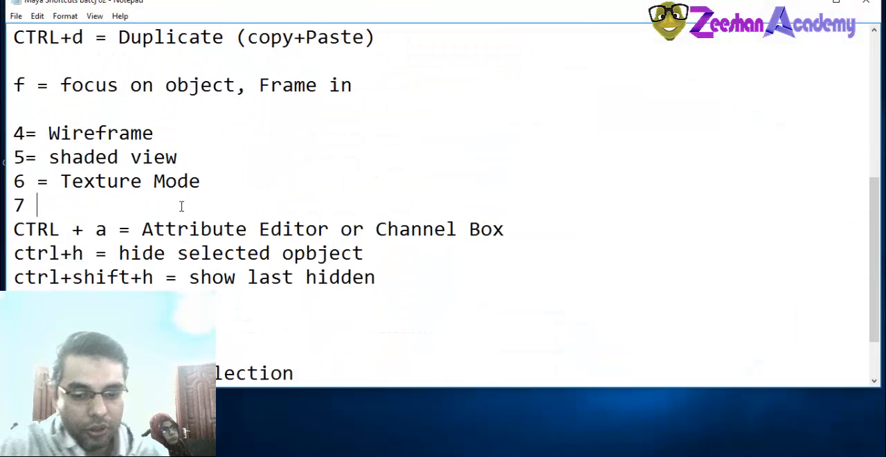
text(7 = lights)
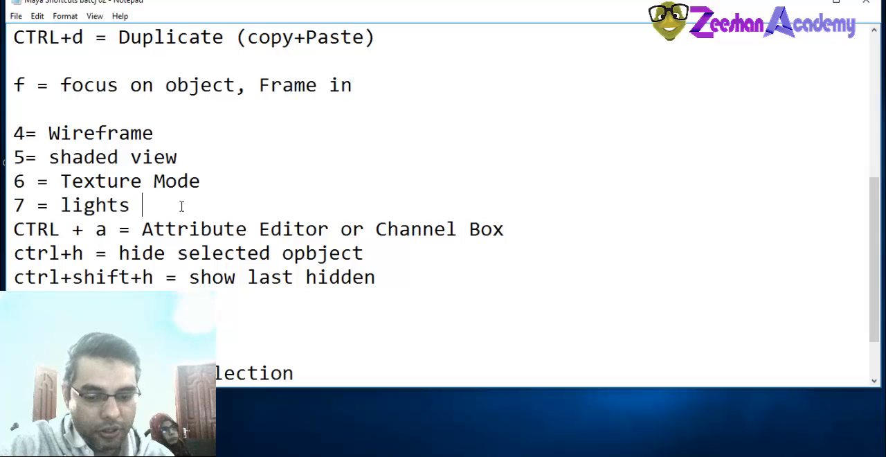
text( on or off)
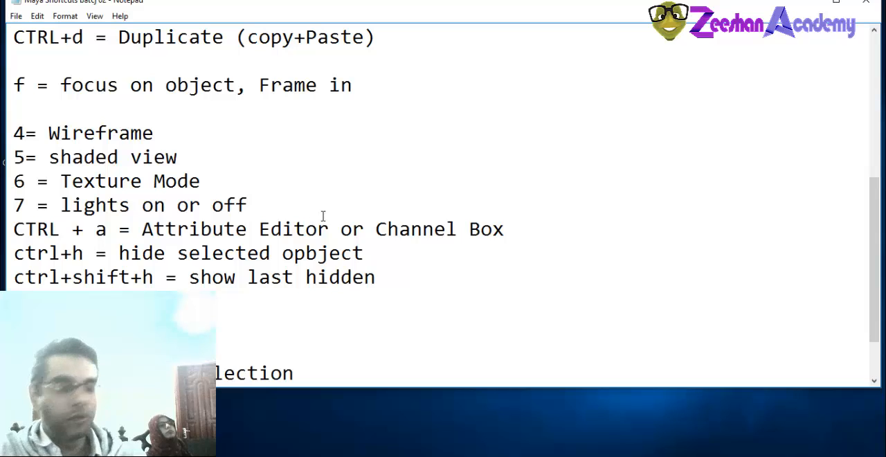
key(Return)
Switch back to Maya and compare the textured display of the scene with its lit display.
key(alt+Tab)
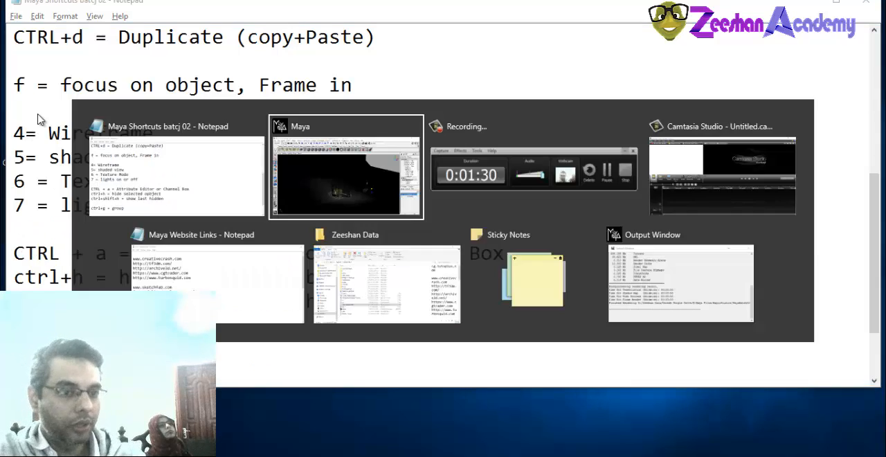
key(alt+Tab)
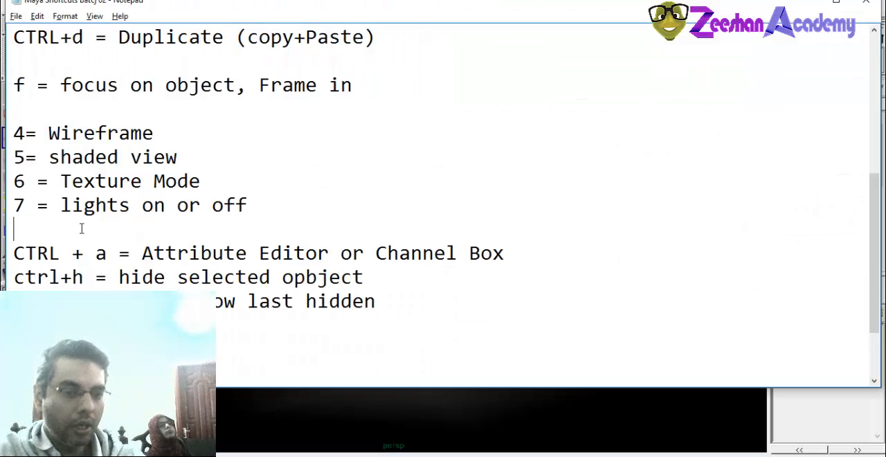
drag(14, 205, 248, 205)
key(alt+Tab)
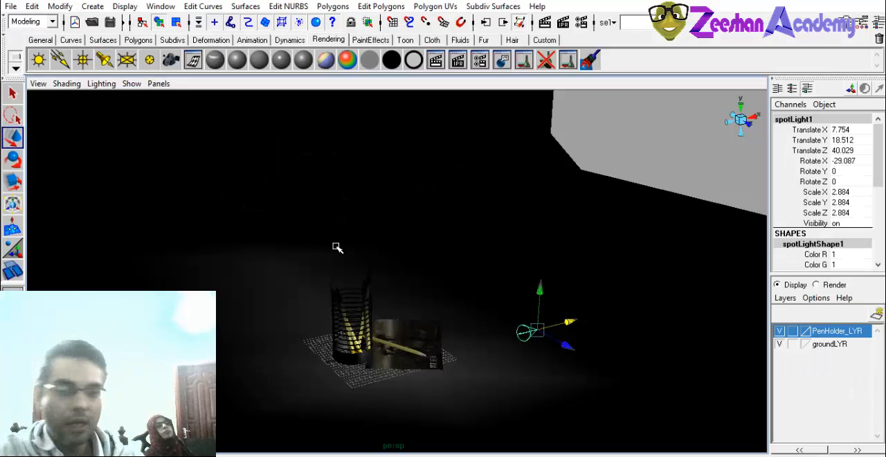
alt+drag(415, 303, 354, 304)
key(6)
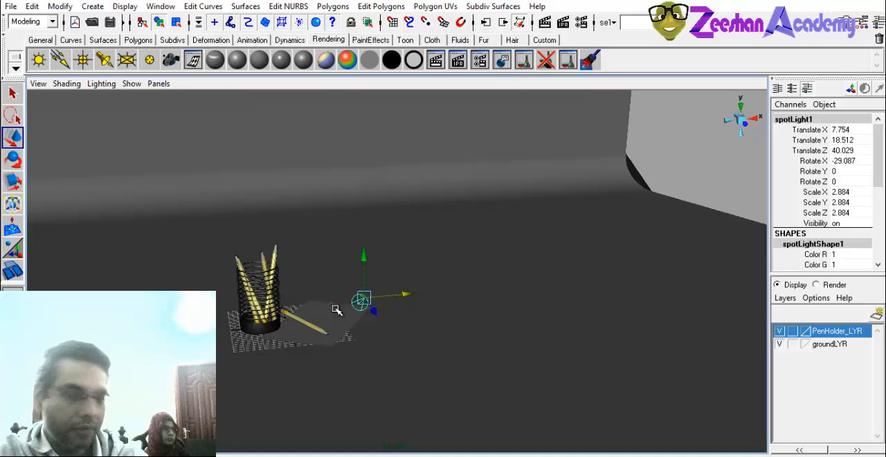
key(7)
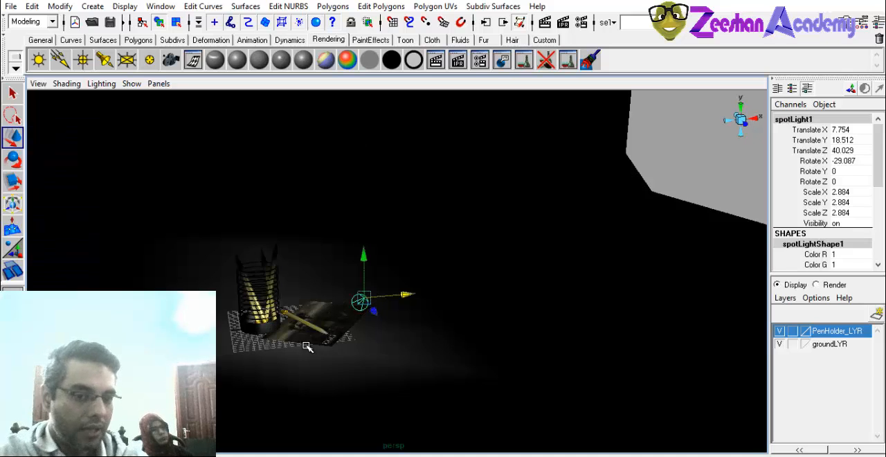
Move the spot light to about X 14.55, Y 34.34, Z 49.03 and aim it with rotations of about -36.5, 8.6 and -11.7.
alt+drag(309, 345, 546, 325)
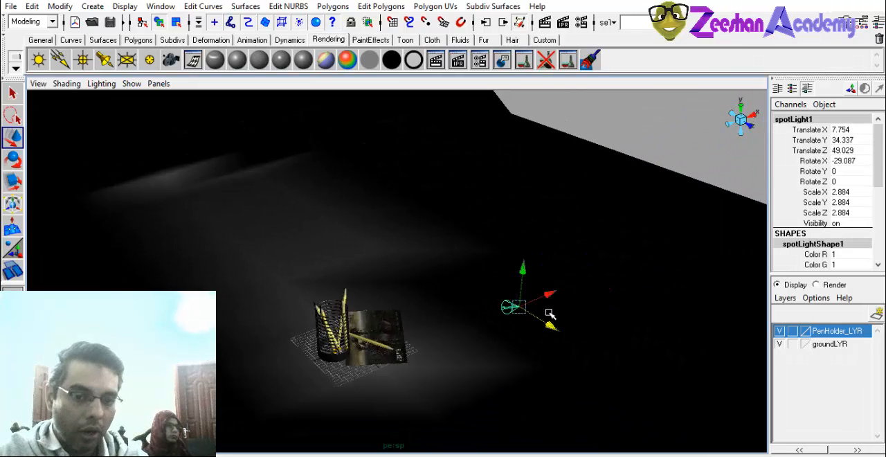
key(e)
mouse_move(553, 286)
mouse_down()
mouse_move(550, 274)
mouse_move(549, 289)
mouse_up()
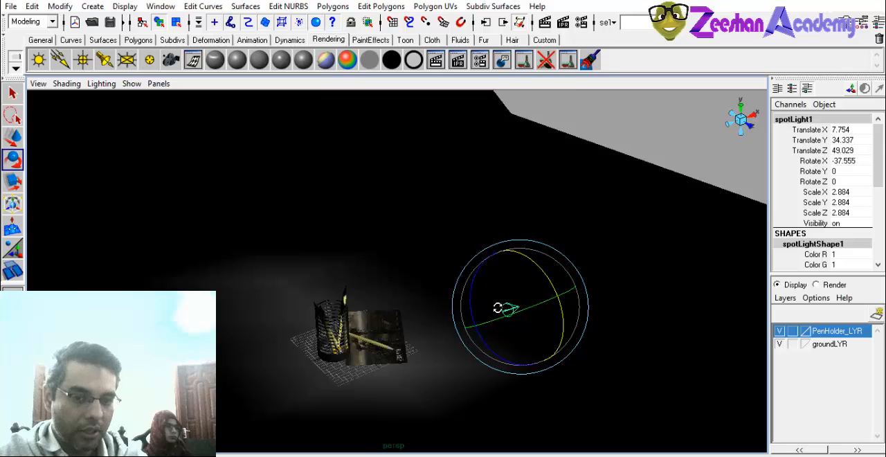
alt+drag(498, 305, 325, 332)
key(w)
alt+drag(326, 332, 283, 359)
Render the spot-lit pencil holder and paper to inspect the light's coverage, and close the render.
alt+right_drag(283, 359, 388, 364)
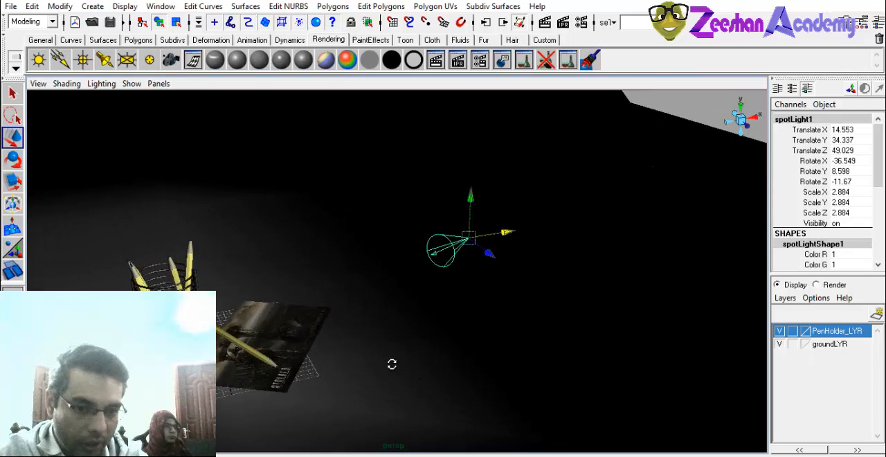
alt+drag(389, 364, 423, 349)
alt+right_drag(424, 350, 323, 329)
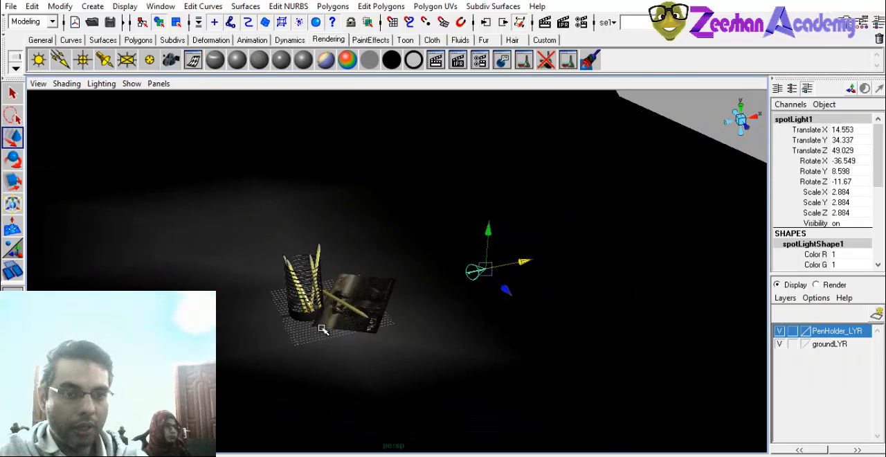
alt+right_drag(314, 282, 429, 322)
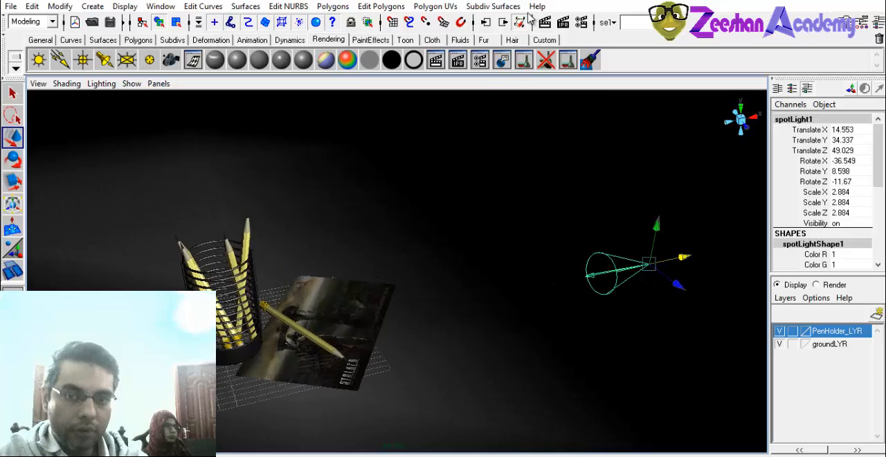
click(546, 23)
drag(257, 108, 487, 60)
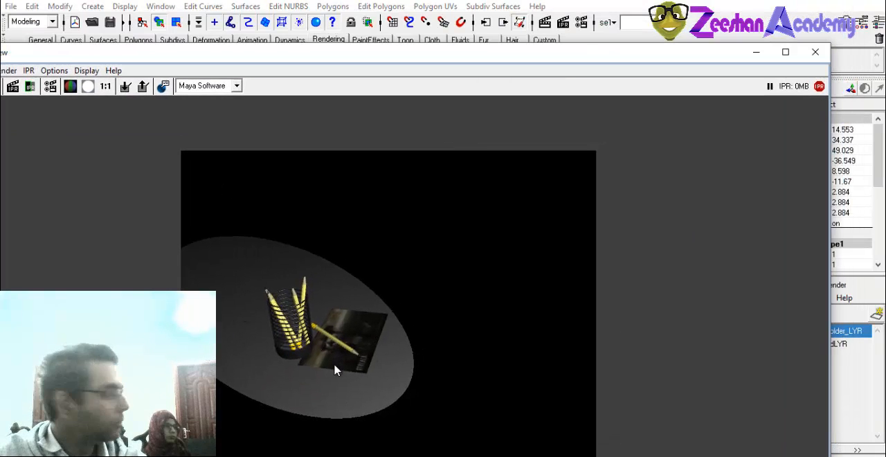
click(815, 52)
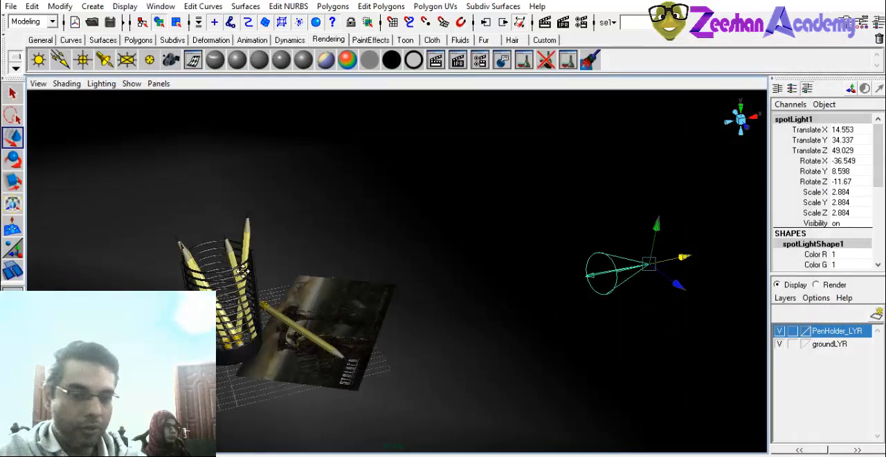
Render a closer view of the pencil holder to check for shadows, and close the render.
alt+drag(235, 339, 270, 366)
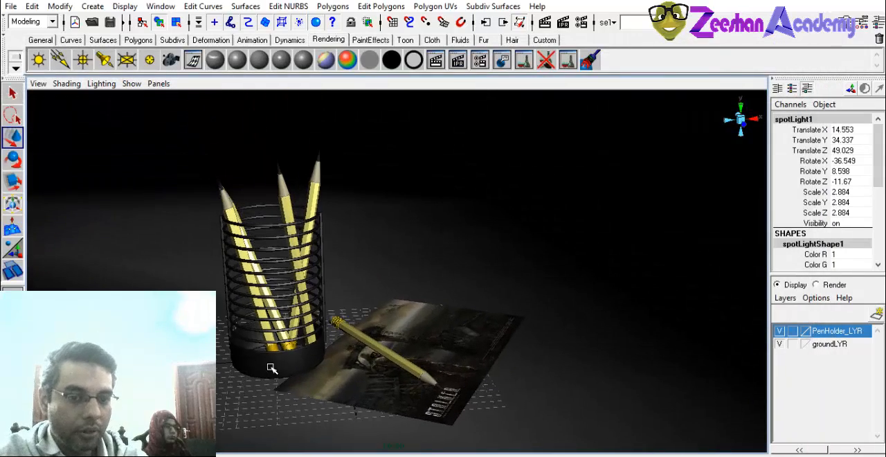
click(563, 22)
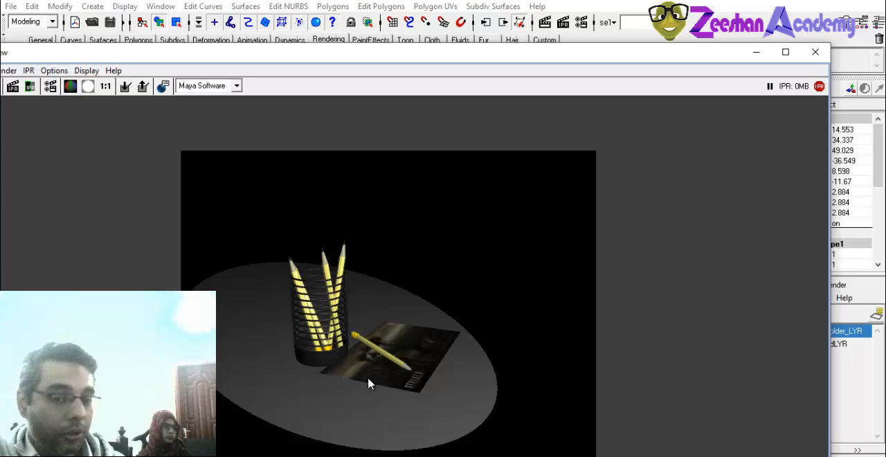
click(815, 52)
Turn on ray trace shadows for the spot light.
scroll(469, 305, down, 5)
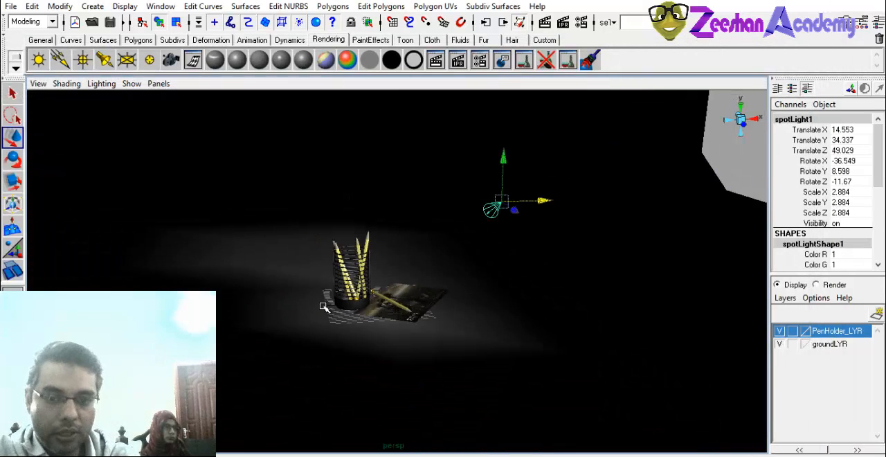
scroll(880, 170, down, 1)
scroll(880, 170, down, 2)
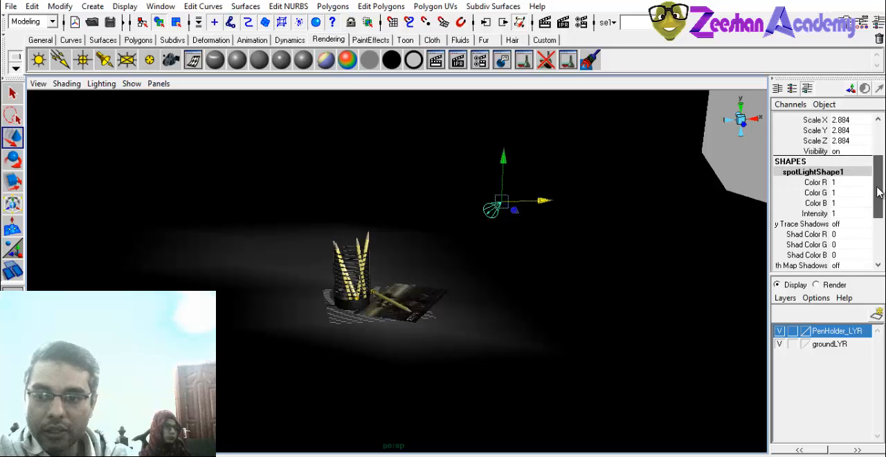
double_click(841, 225)
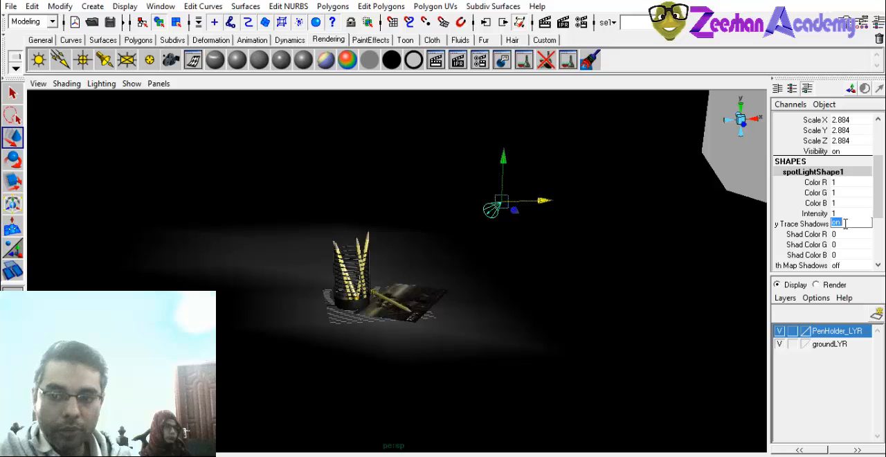
scroll(468, 346, up, 5)
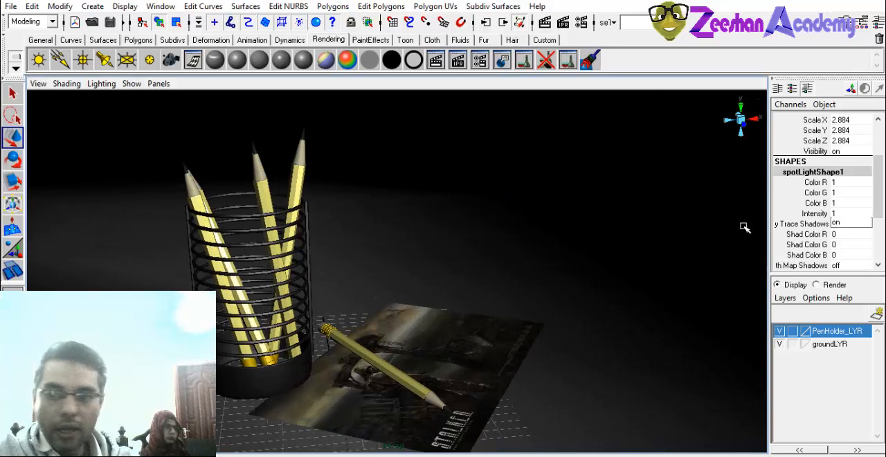
Raise the spot light's intensity to 1.48.
double_click(832, 213)
scroll(471, 226, down, 5)
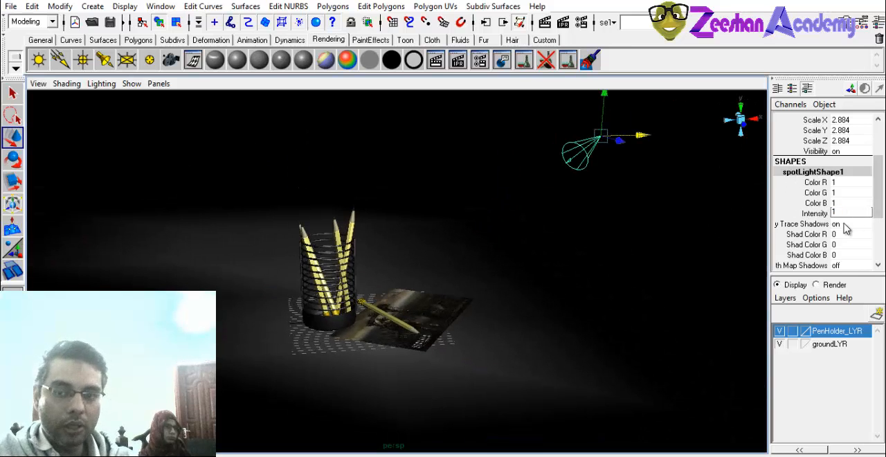
click(823, 215)
middle_drag(527, 255, 555, 266)
alt+right_drag(284, 329, 436, 312)
alt+middle_drag(436, 313, 515, 268)
Frame the pencil holder and paper, render them with the brighter spot light and close the render.
alt+right_drag(485, 274, 337, 297)
alt+middle_drag(370, 274, 371, 294)
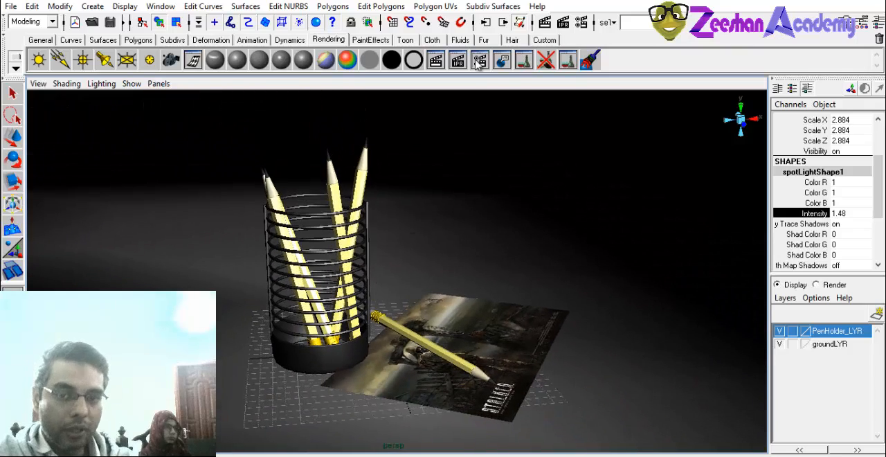
click(544, 23)
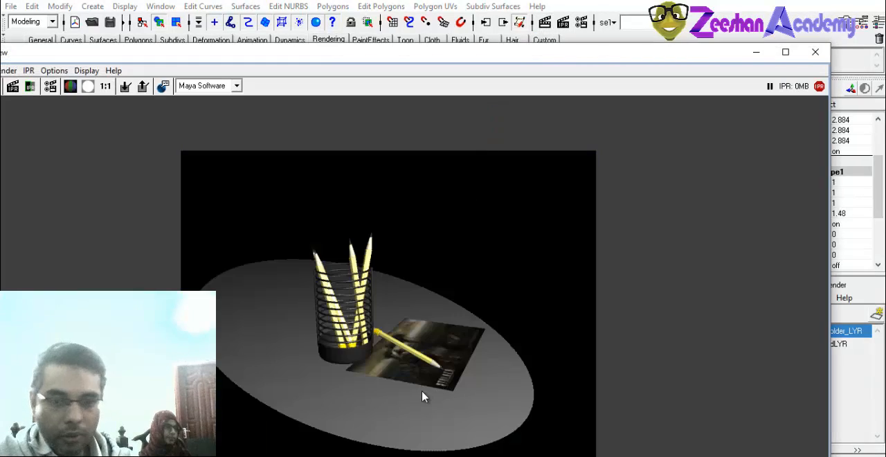
click(815, 52)
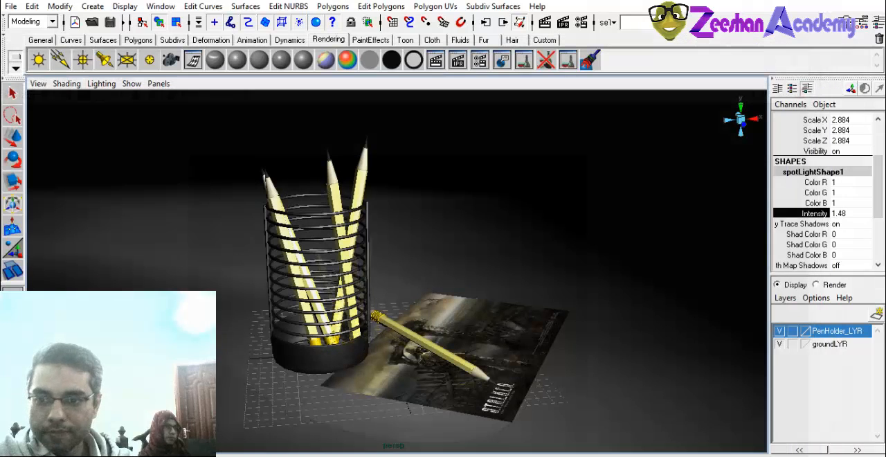
Set the Maya Software render quality to Production Quality and enable raytracing in the render settings.
click(583, 22)
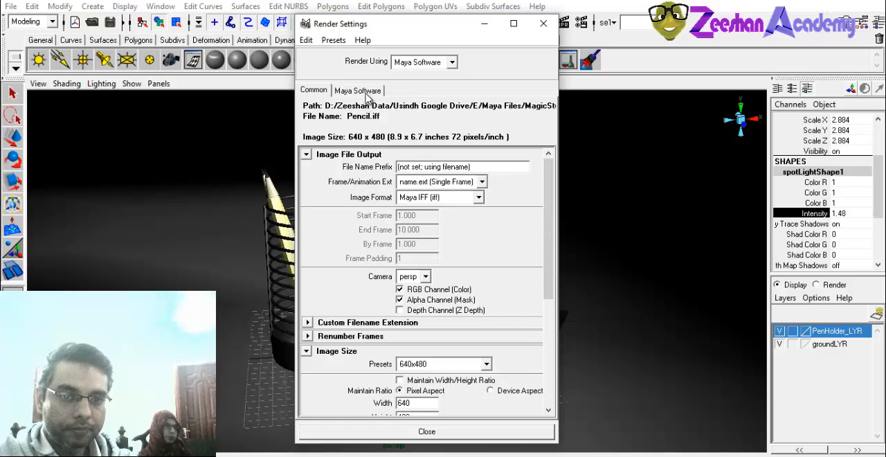
click(357, 90)
click(449, 121)
click(433, 166)
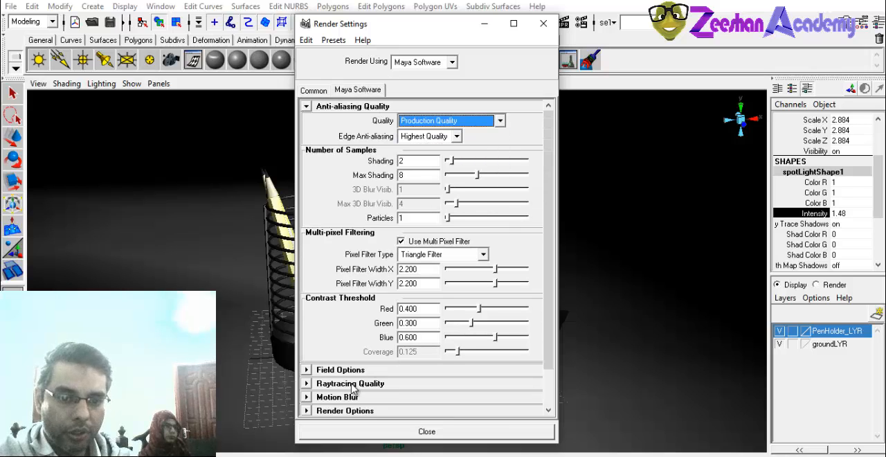
click(419, 384)
click(424, 387)
click(419, 384)
click(400, 393)
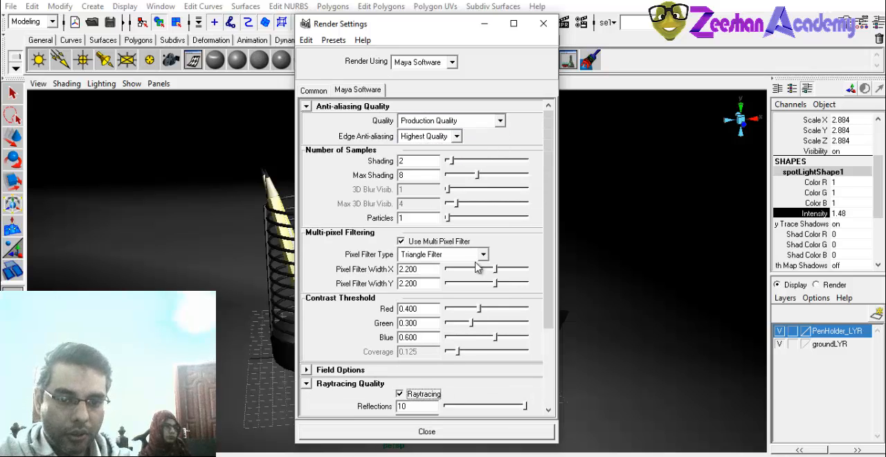
Render the scene to inspect the raytraced shadows, and close both the render and the render settings.
drag(443, 33, 407, 35)
click(545, 22)
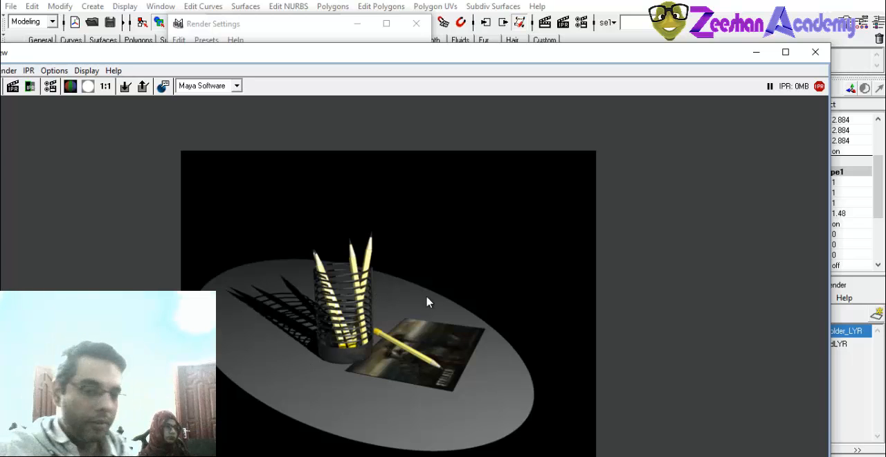
click(815, 52)
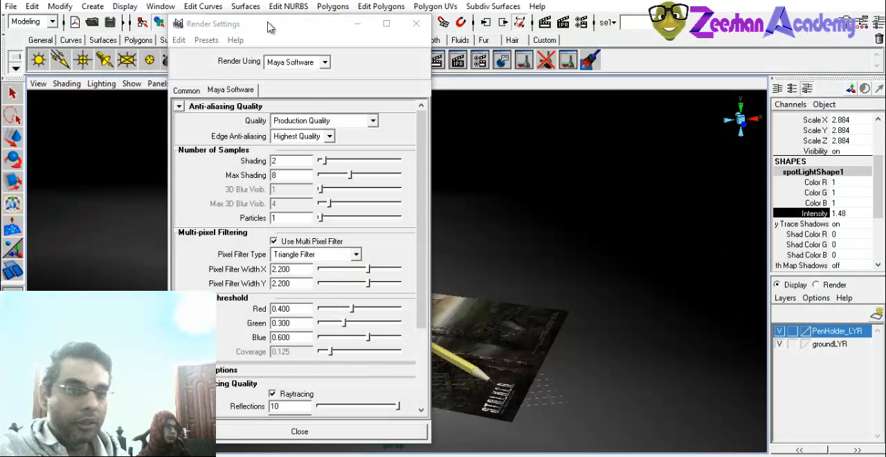
click(416, 23)
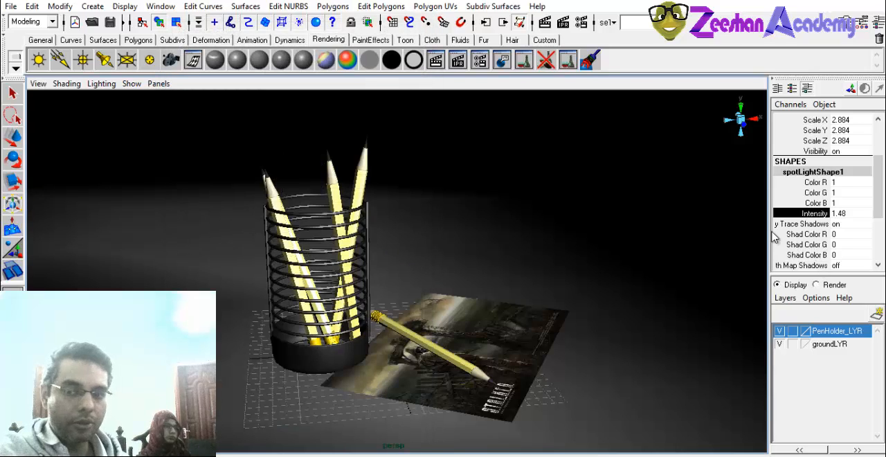
Set the spot light's intensity to 1.
double_click(855, 215)
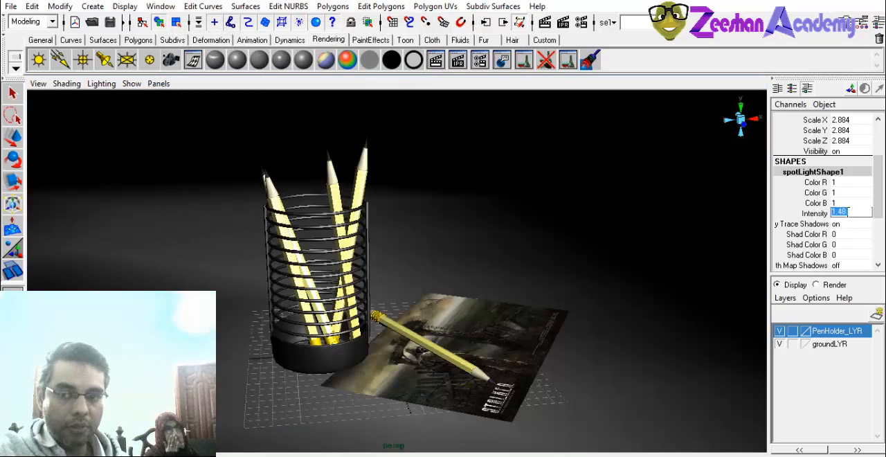
click(824, 214)
middle_drag(619, 240, 614, 242)
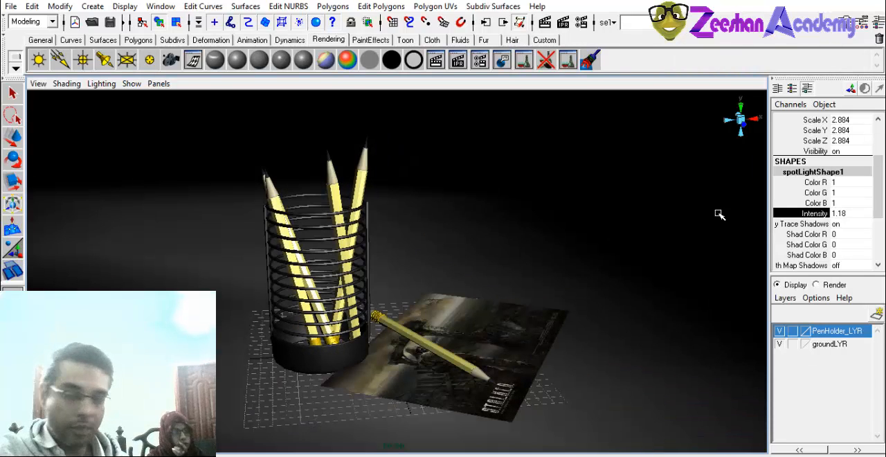
double_click(853, 215)
key(Return)
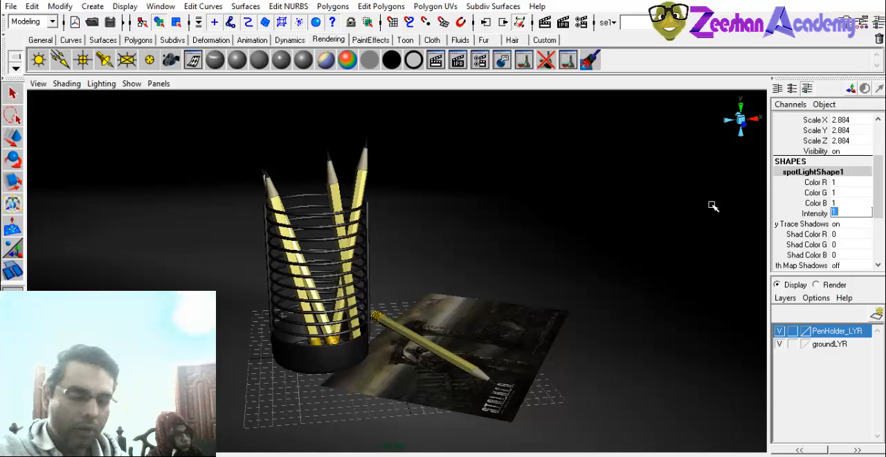
click(811, 214)
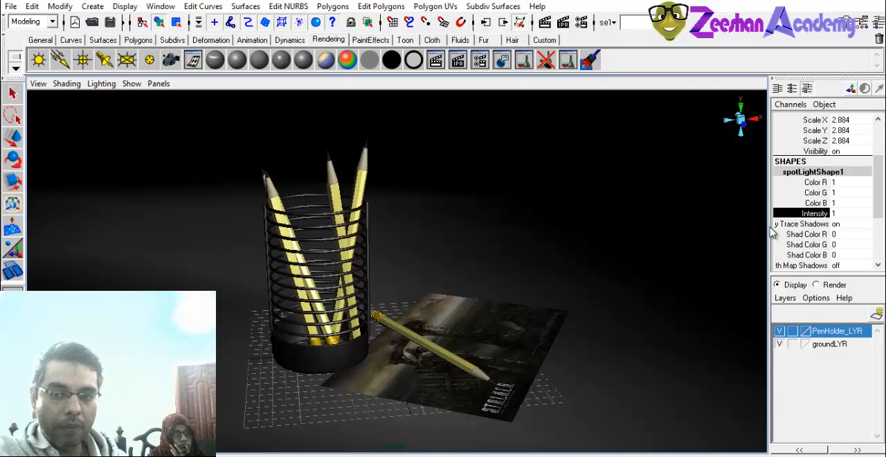
Check the spot light's ray trace shadows option, and review the Maya Software anti-aliasing and raytracing quality in the render settings.
click(799, 450)
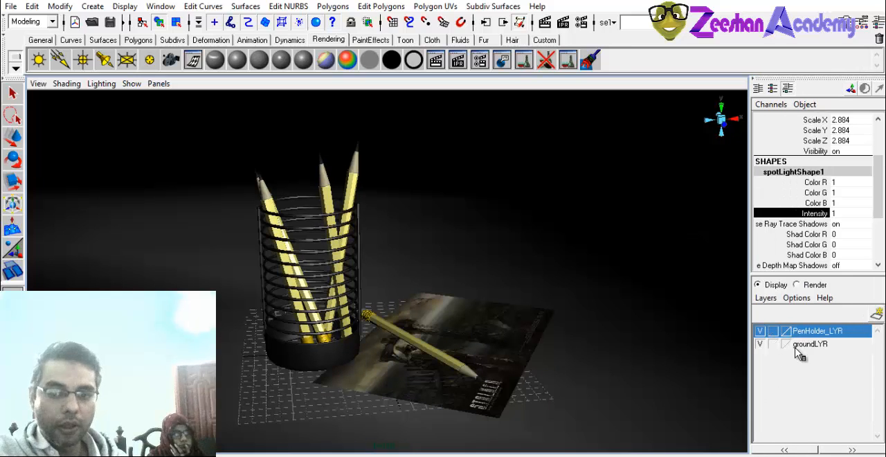
click(846, 224)
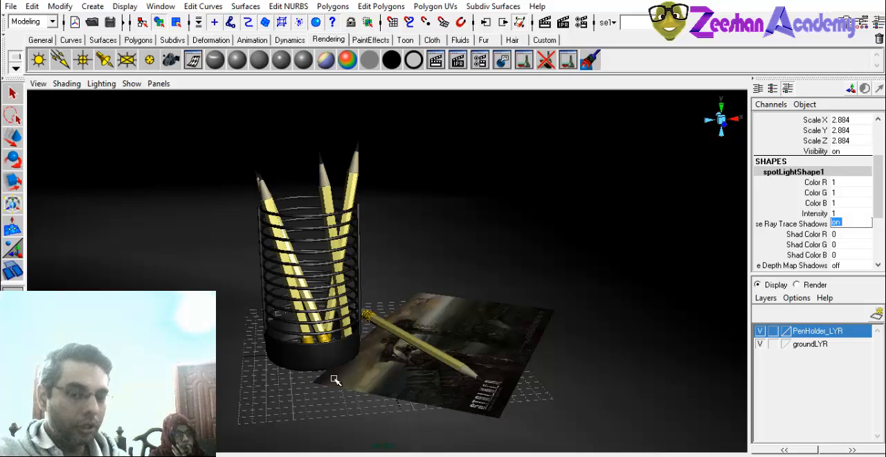
click(582, 24)
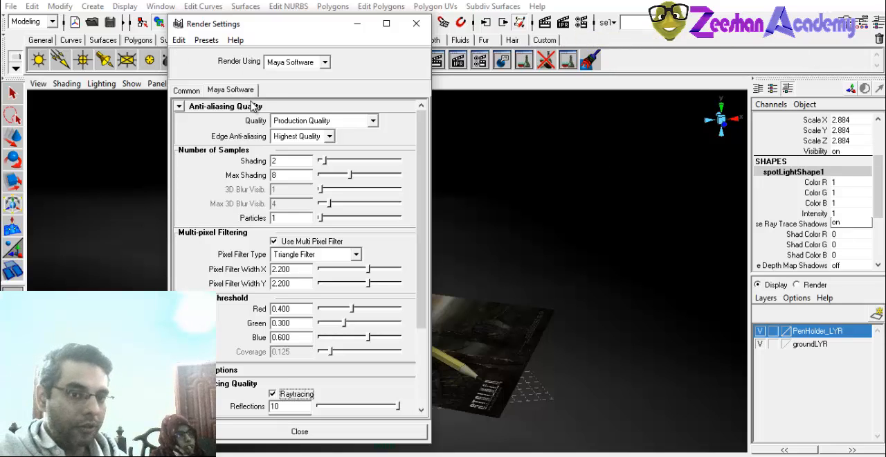
click(302, 122)
click(324, 166)
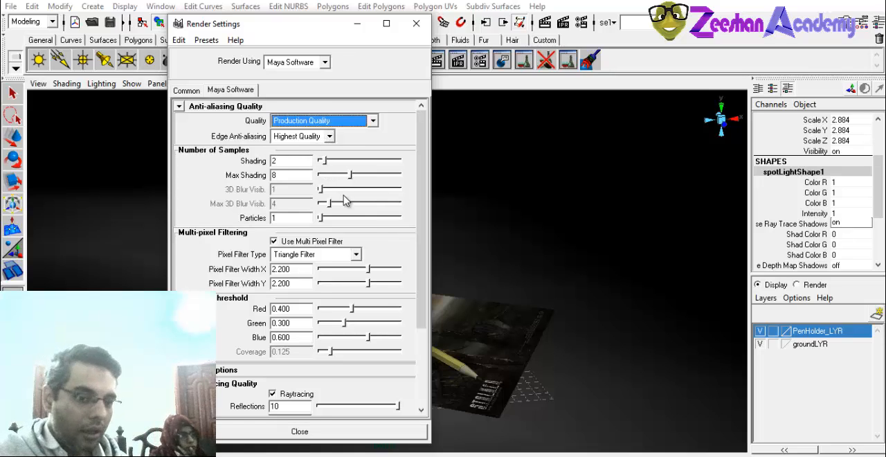
scroll(346, 198, down, 3)
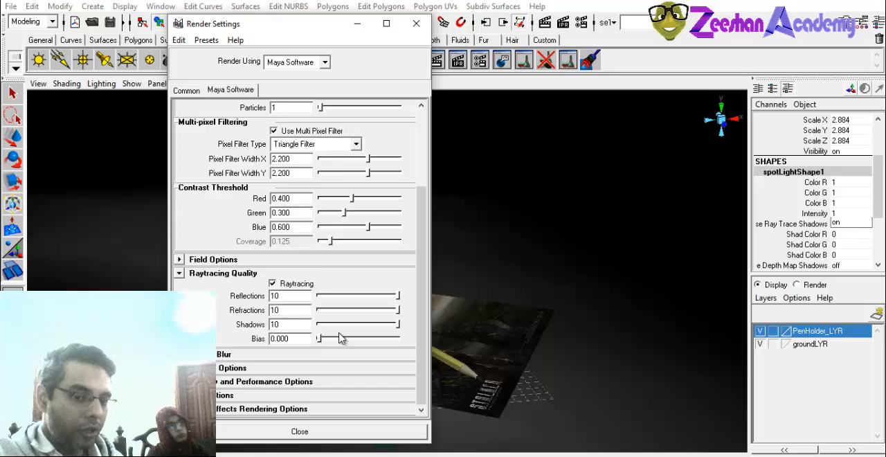
drag(421, 261, 321, 303)
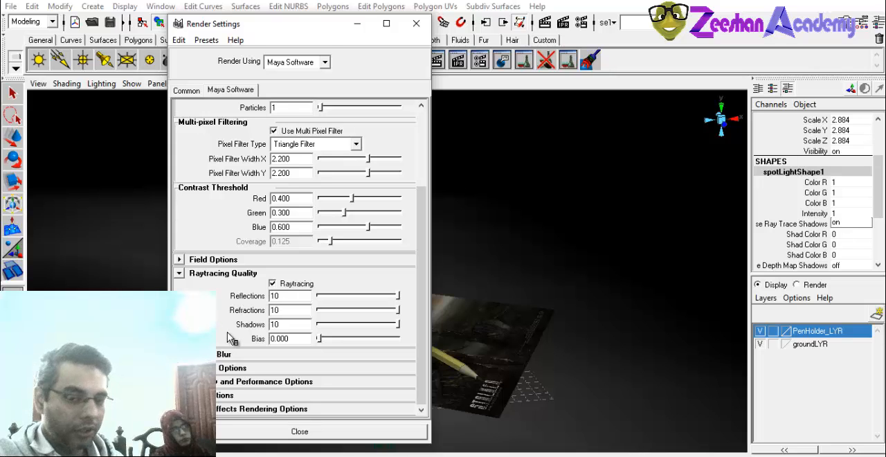
click(416, 23)
Assign a new Lambert material to the curved backdrop plane and name it background.
click(241, 322)
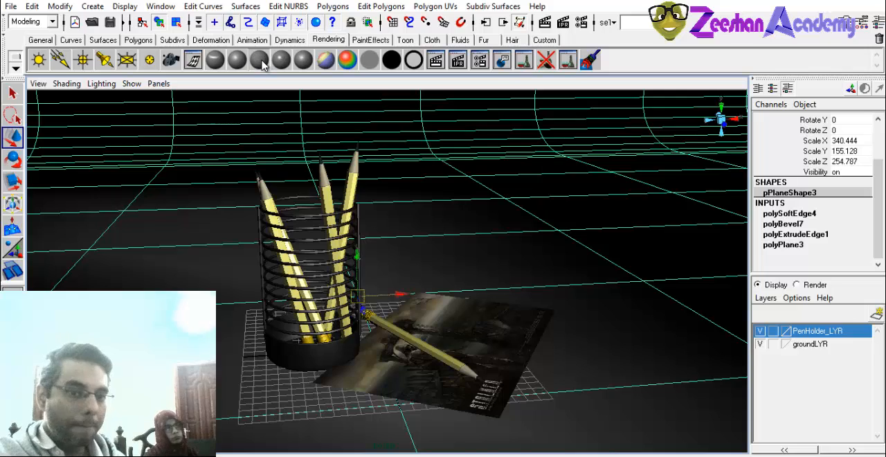
click(260, 62)
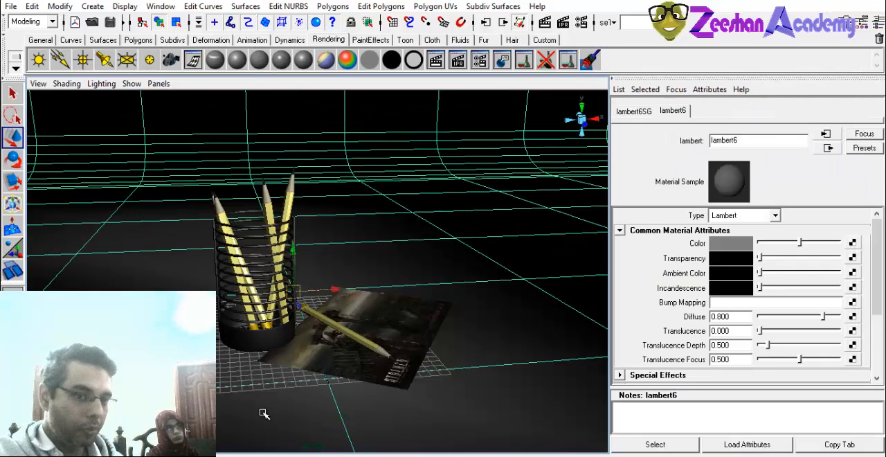
double_click(750, 138)
text(backgr)
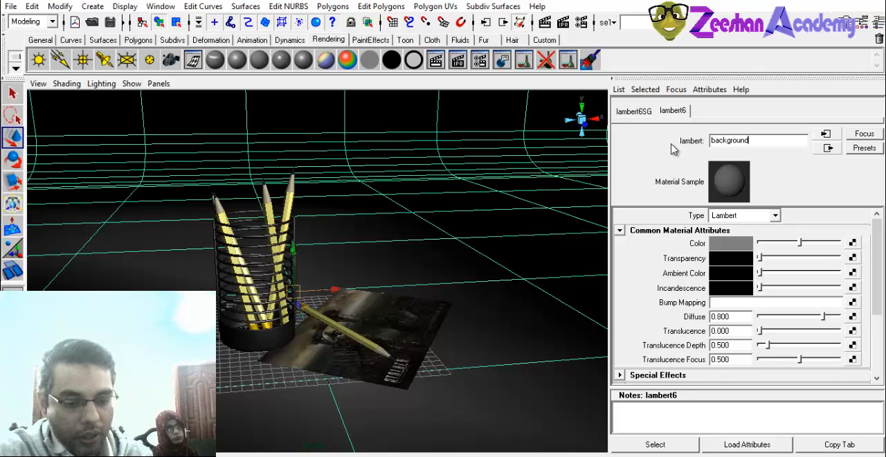
text(ound)
key(Return)
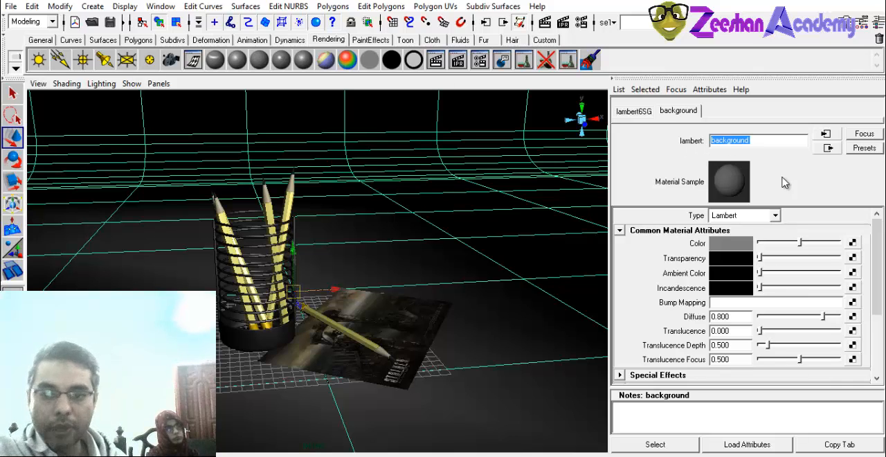
Change the backdrop material's type to Blinn with white color, a slightly raised ambient color and diffuse 0.901.
click(773, 215)
click(739, 241)
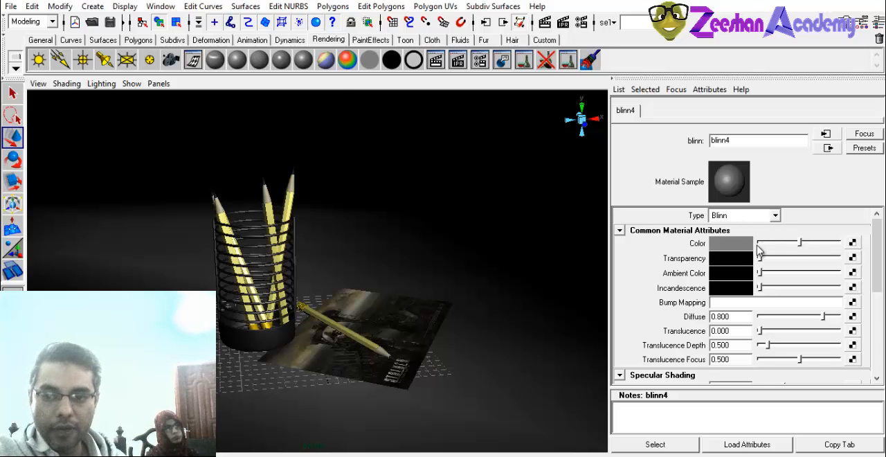
click(734, 243)
drag(198, 164, 187, 134)
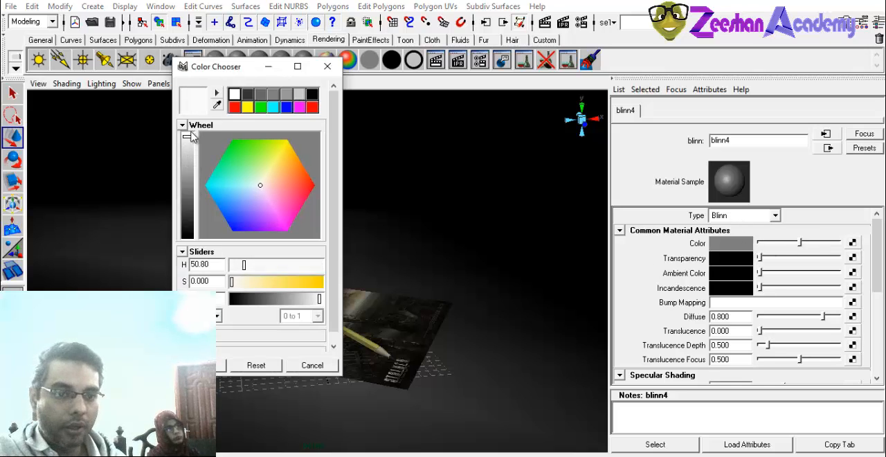
drag(759, 272, 775, 273)
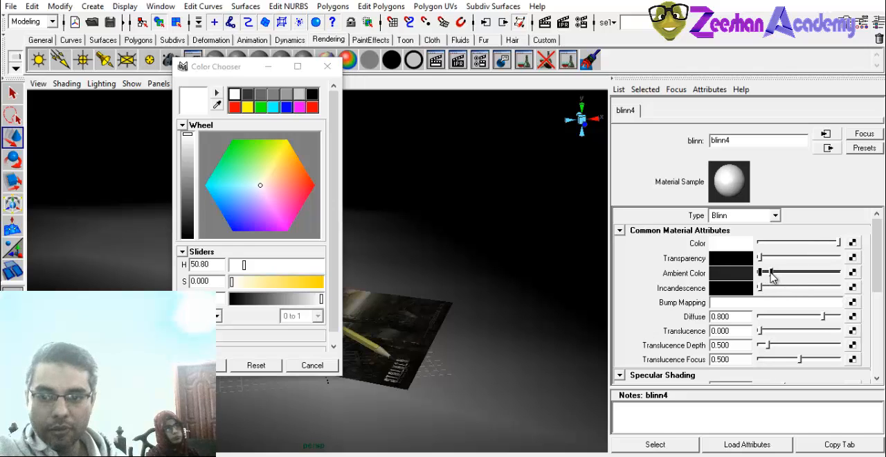
drag(823, 316, 833, 317)
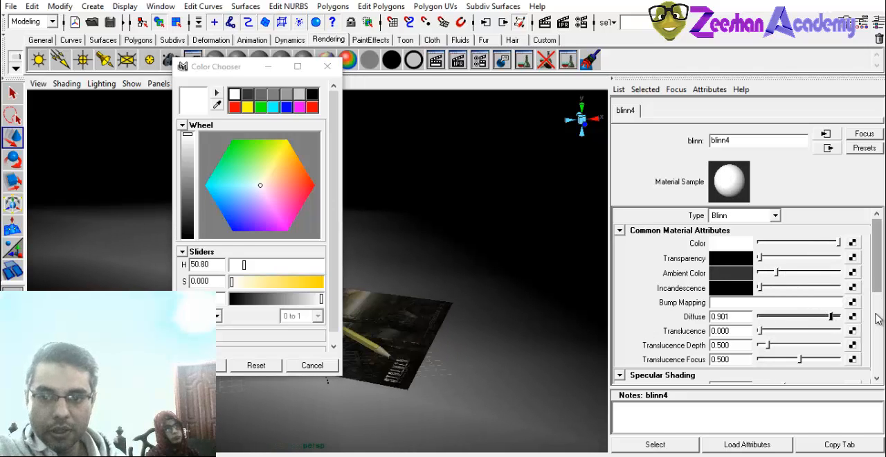
Set the backdrop Blinn's eccentricity to 0, specular roll off to 0.058 and reflectivity to 0.727, and close the color chooser.
mouse_move(878, 263)
mouse_down()
mouse_move(822, 299)
mouse_move(761, 307)
mouse_move(812, 316)
mouse_move(782, 317)
mouse_move(761, 302)
mouse_move(770, 303)
mouse_up()
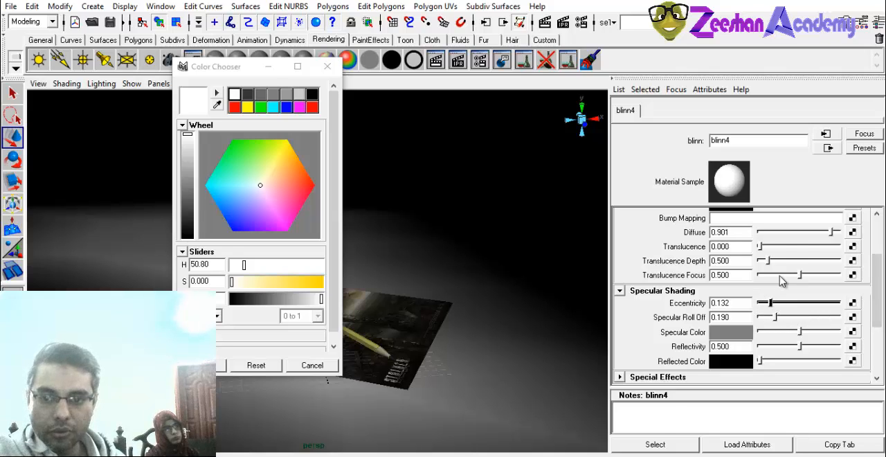
scroll(869, 246, up, 1)
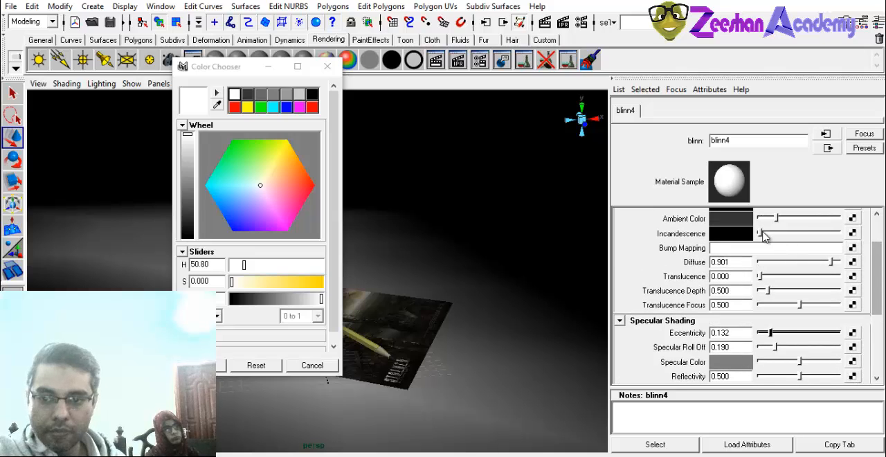
drag(770, 333, 818, 346)
scroll(876, 277, down, 1)
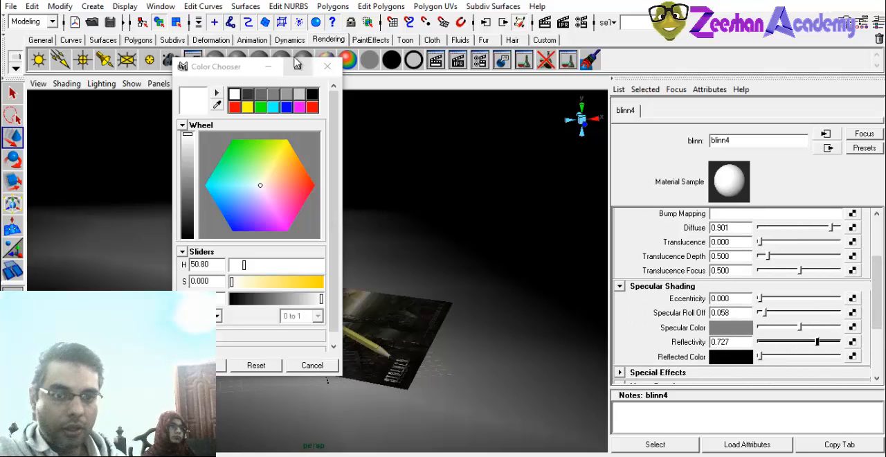
click(326, 66)
Render the scene to inspect the white reflective backdrop at closer range, and close the render.
click(546, 22)
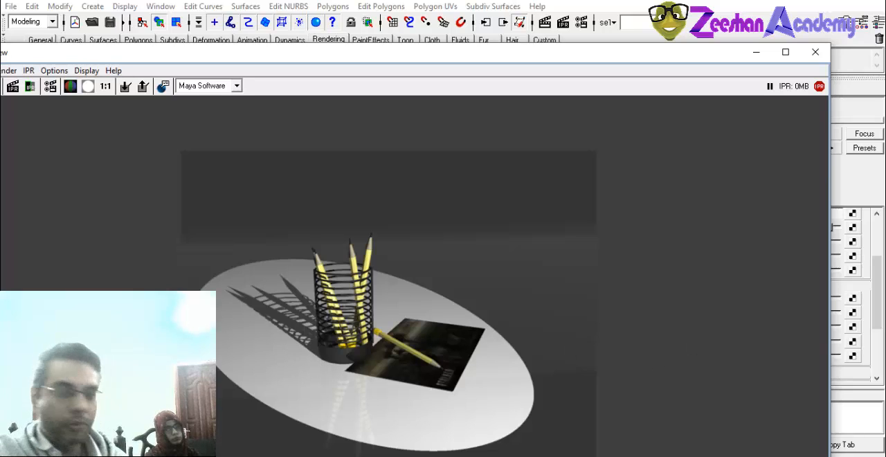
click(785, 52)
scroll(397, 306, up, 3)
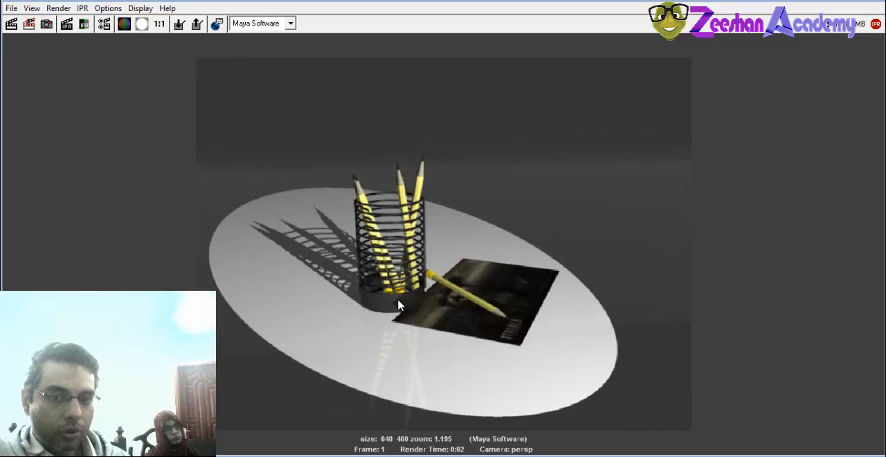
scroll(404, 305, up, 1)
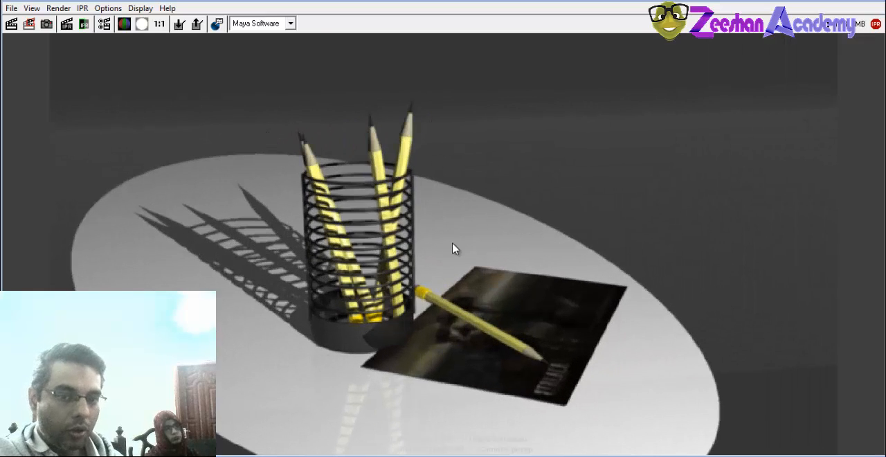
scroll(456, 248, down, 3)
click(868, 1)
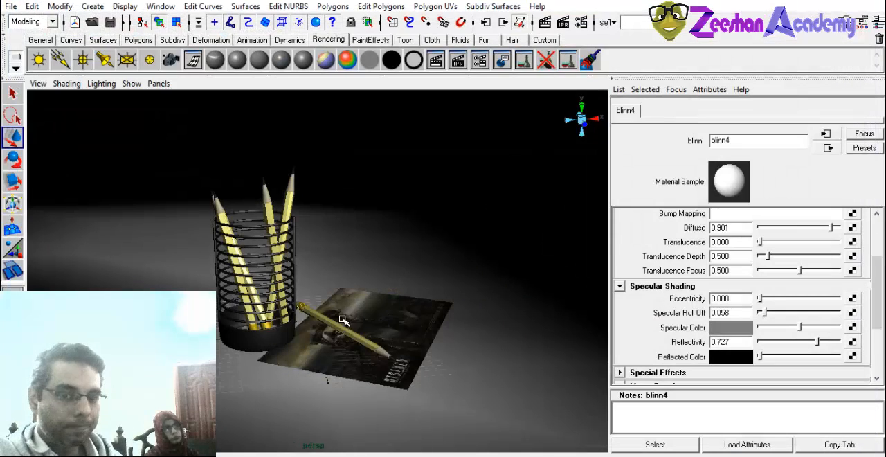
Reframe the perspective camera on the pencil holder and paper from a higher angle, and render that view full screen.
alt+right_drag(288, 340, 312, 355)
alt+middle_drag(328, 349, 371, 315)
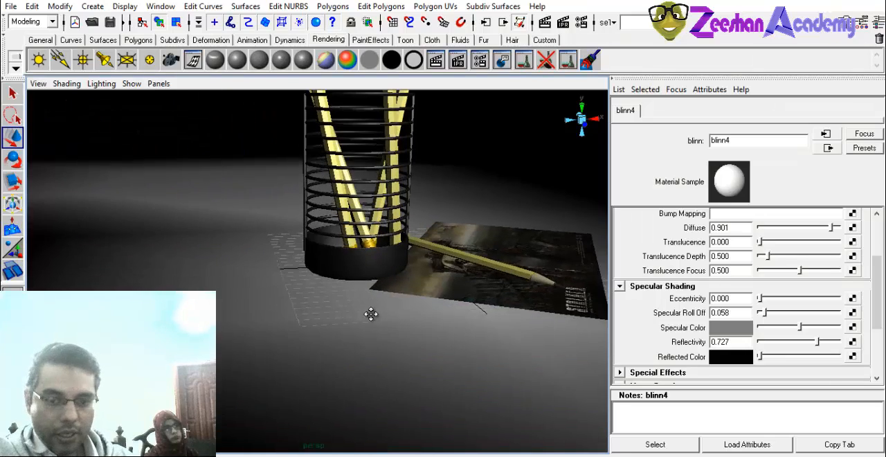
alt+right_drag(371, 314, 348, 336)
alt+middle_drag(347, 336, 339, 341)
click(328, 331)
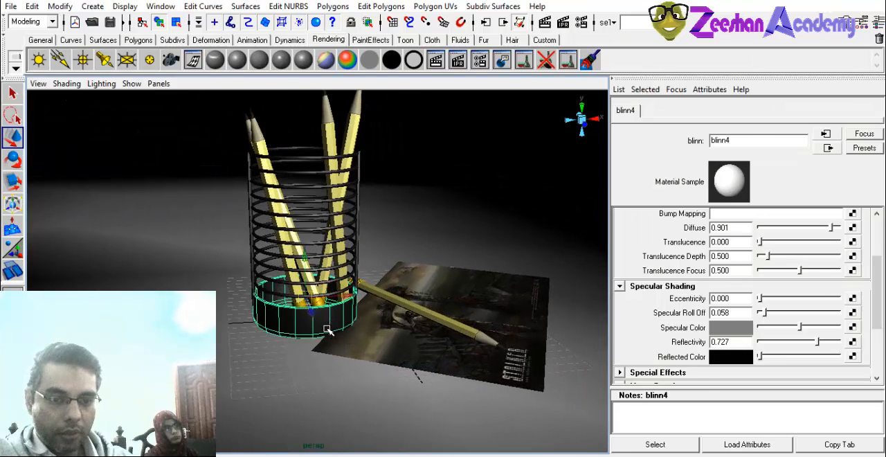
click(290, 397)
alt+right_drag(314, 341, 308, 351)
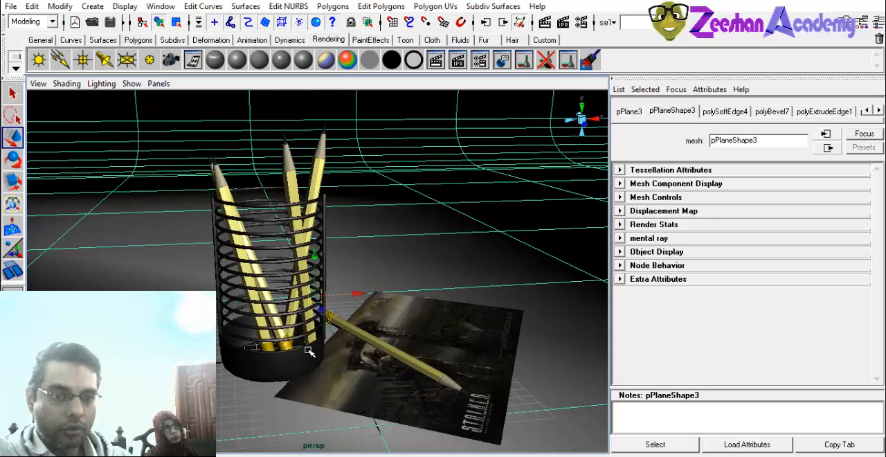
alt+drag(309, 352, 349, 269)
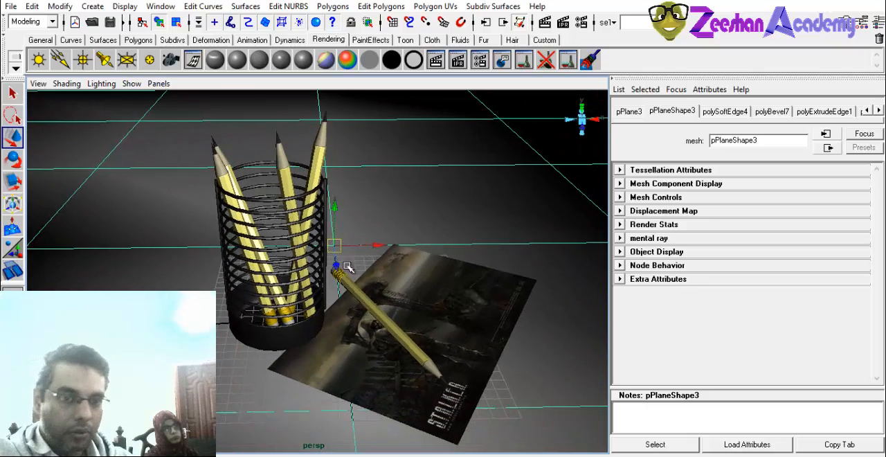
click(545, 22)
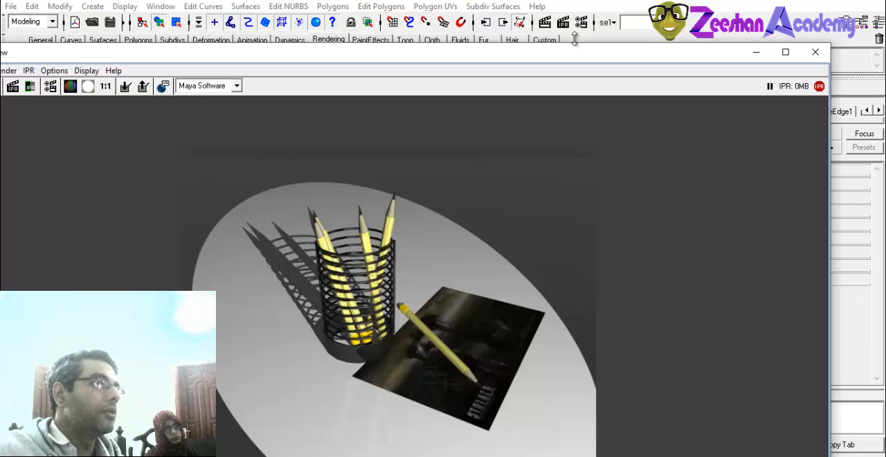
click(784, 52)
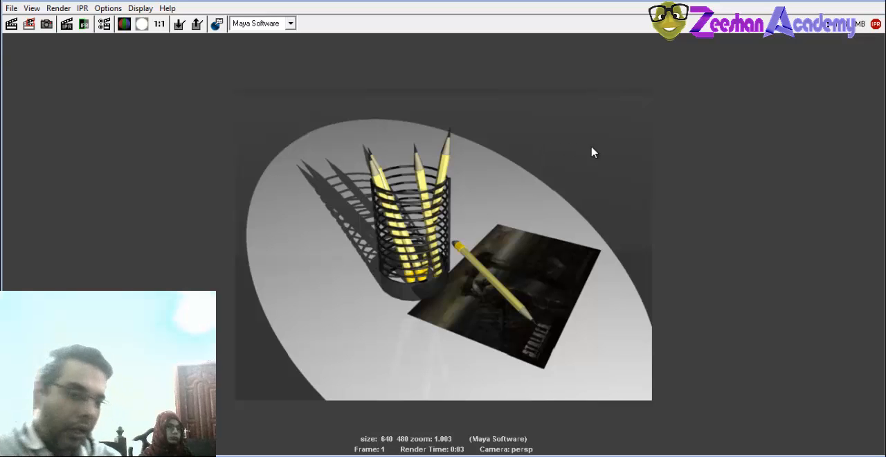
Start saving the rendered image and set its file type to JPEG (*.jpg).
click(11, 8)
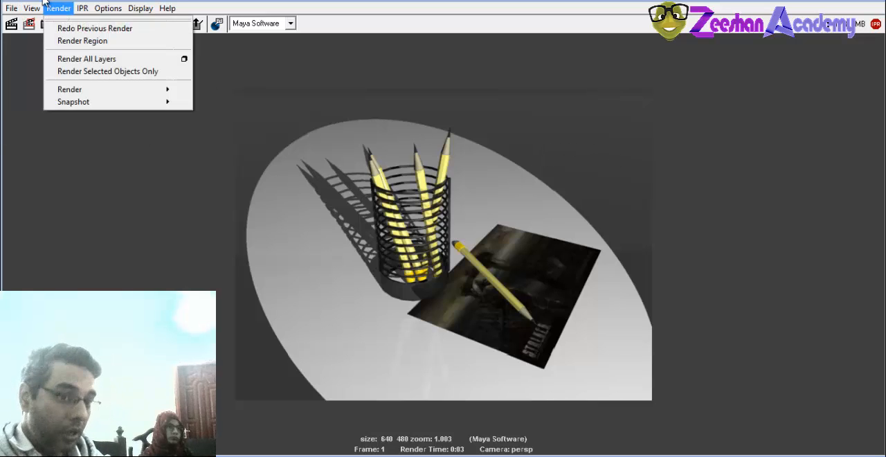
click(39, 41)
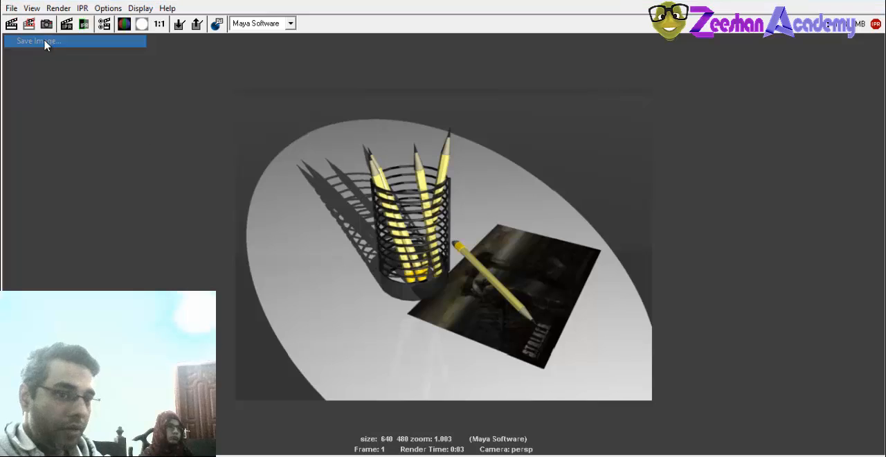
click(418, 353)
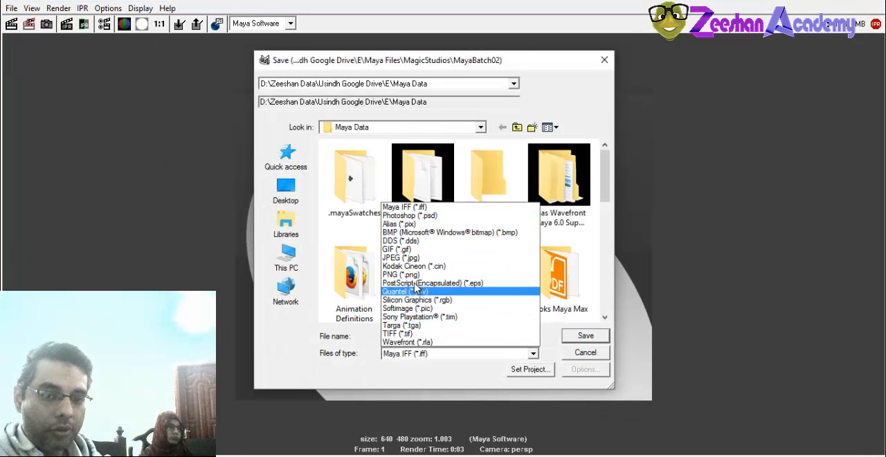
click(416, 258)
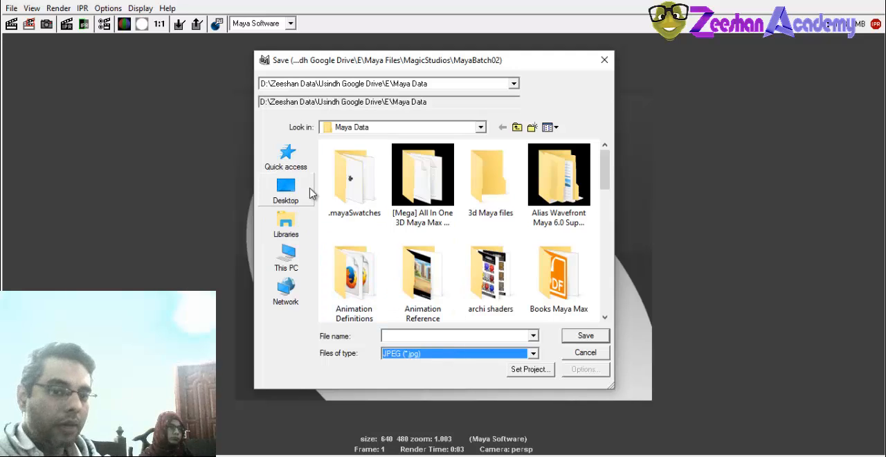
Switch the save location to the current project, MayaBatch02, and open its images folder.
drag(605, 175, 604, 186)
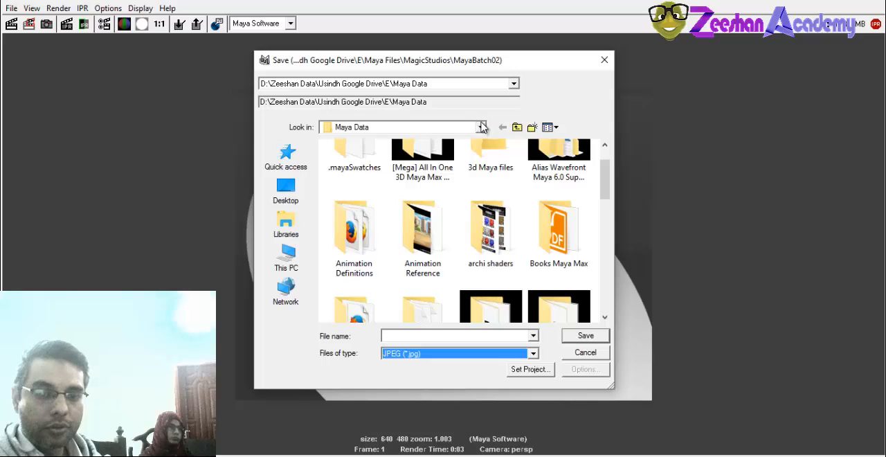
click(513, 84)
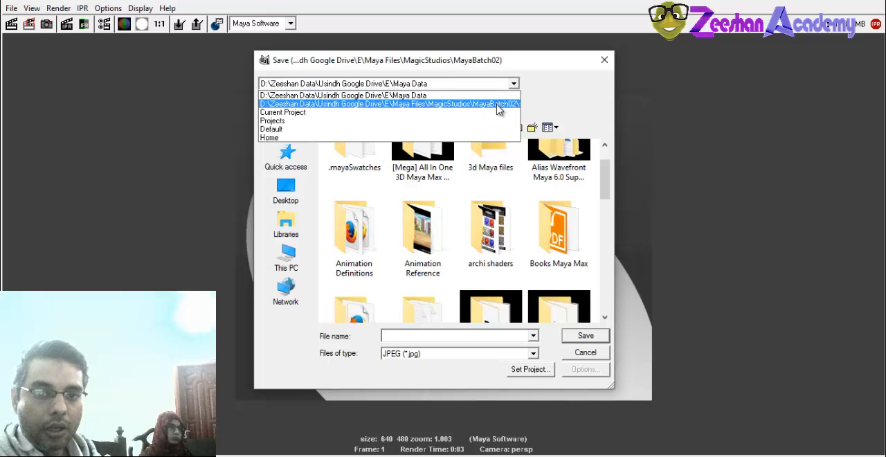
click(485, 101)
click(517, 127)
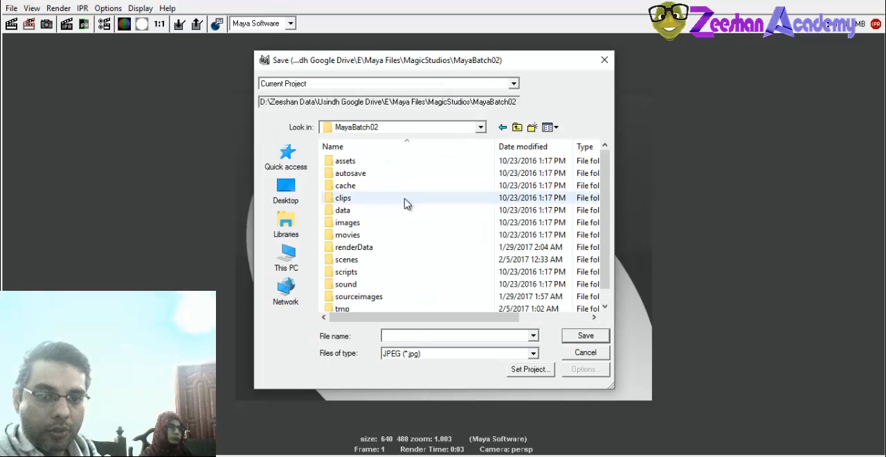
double_click(359, 223)
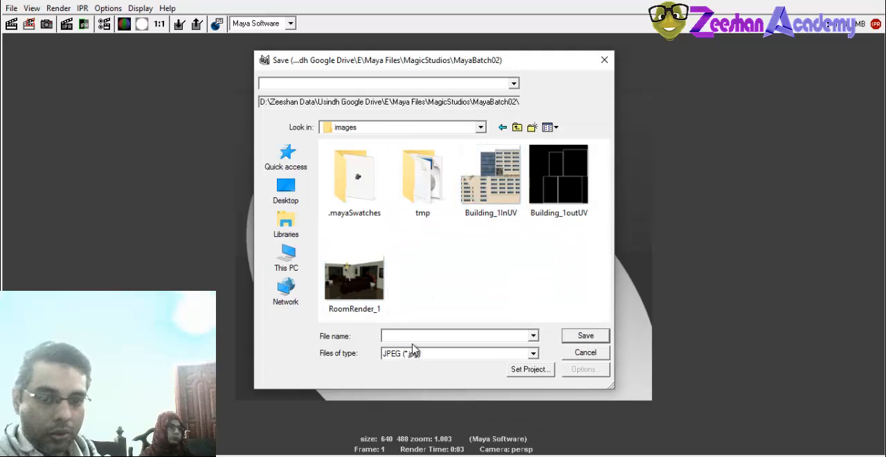
Save the render under the file name PencilHolder and close the render view.
text(Penci)
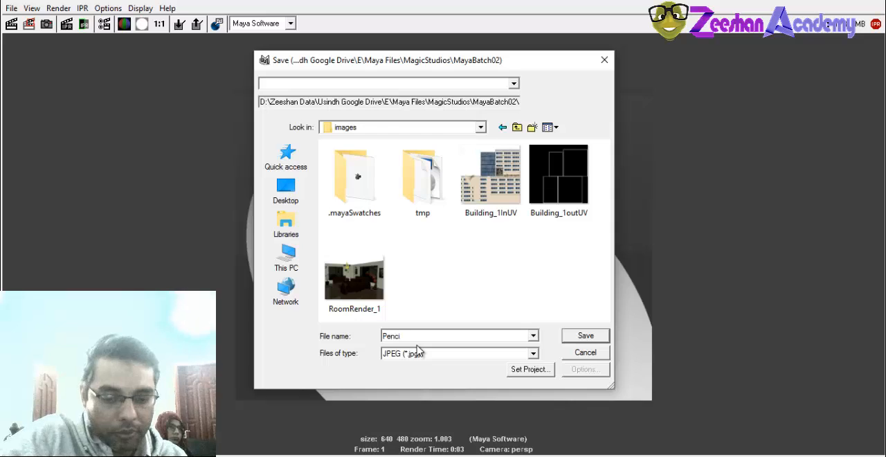
text(lHolder)
key(Return)
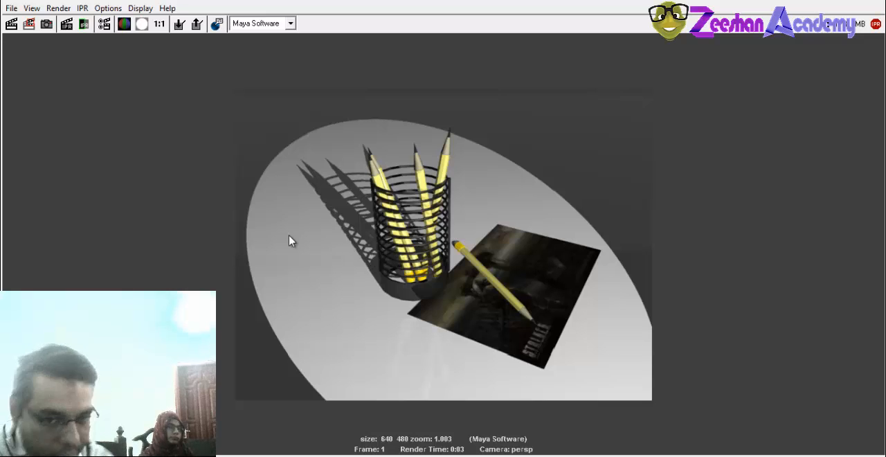
click(858, 2)
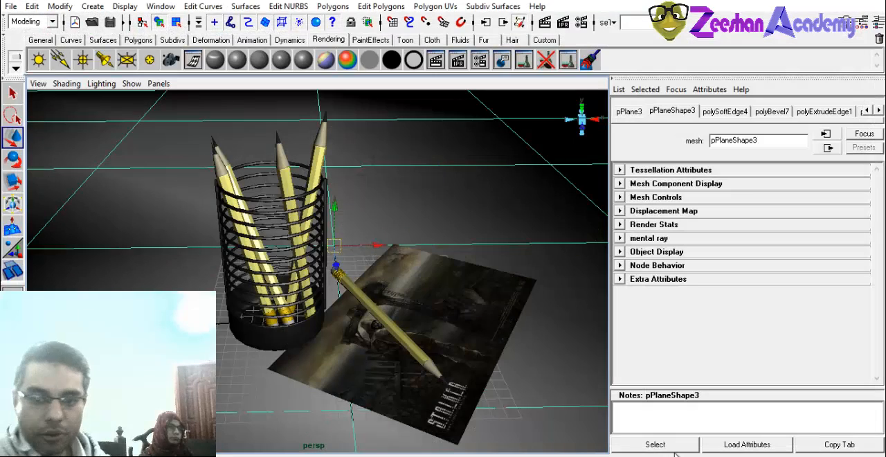
click(849, 417)
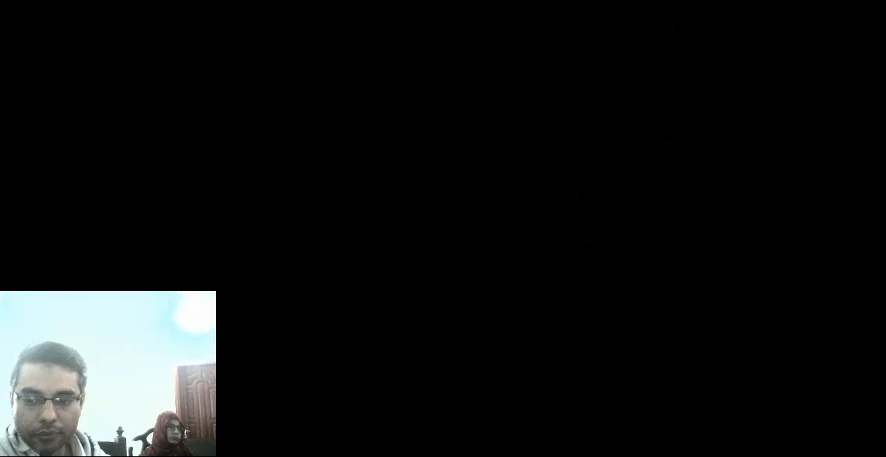